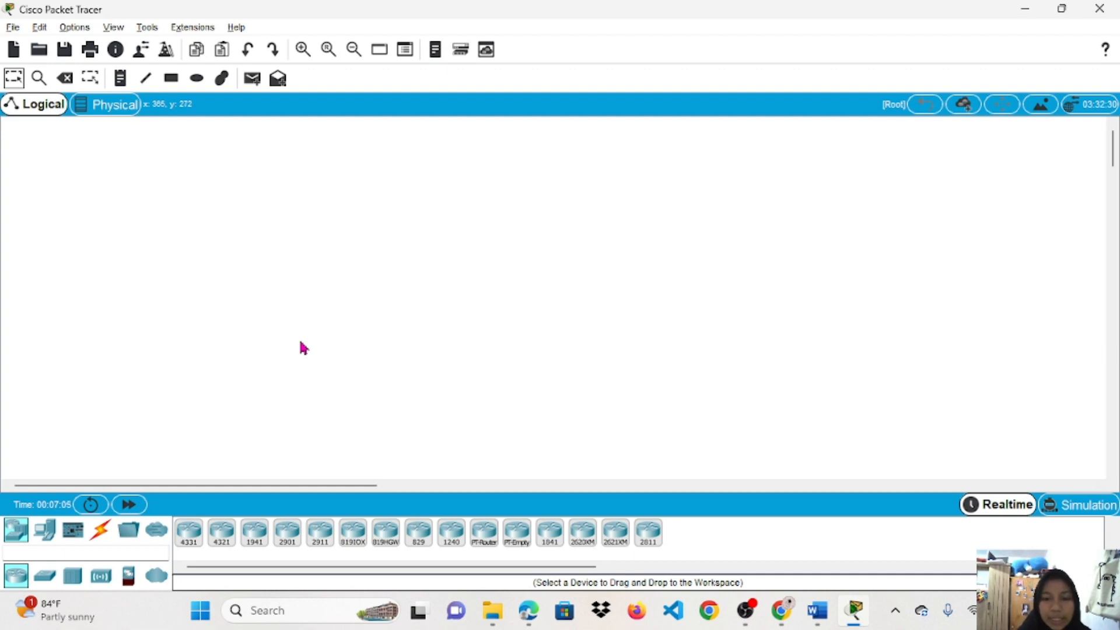
Place a 2911 router near the top centre of the canvas and name it ISP.
click(829, 620)
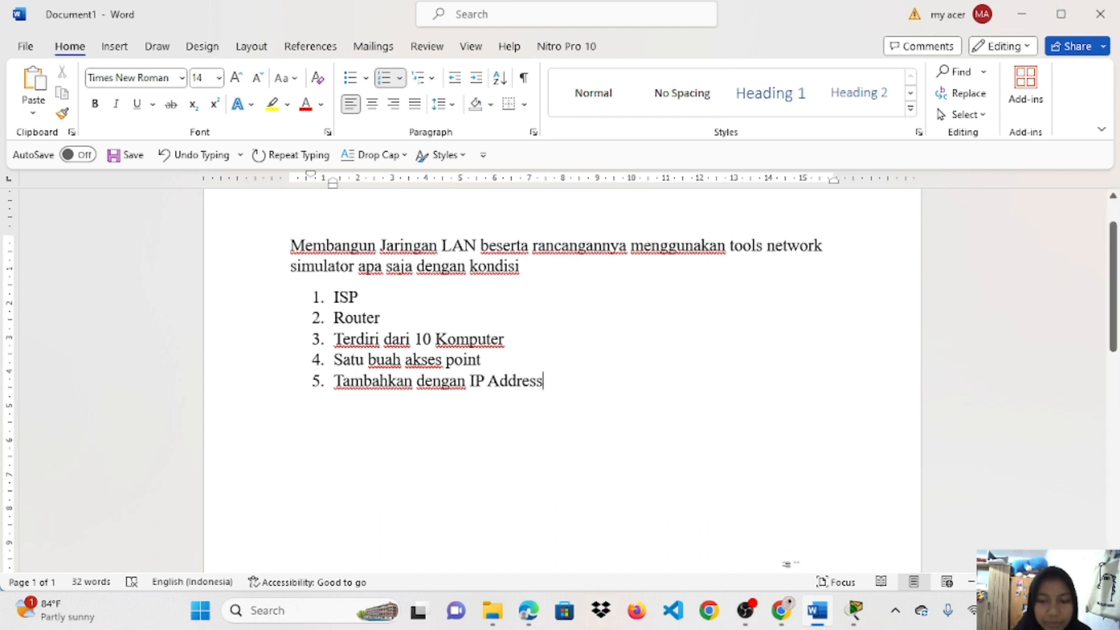
click(854, 525)
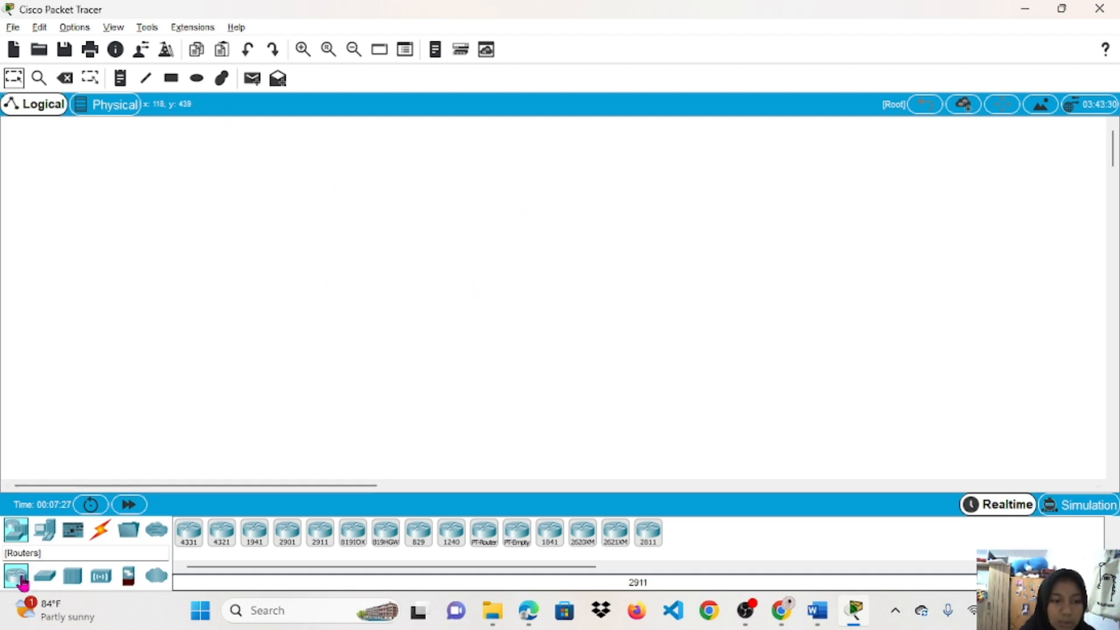
click(323, 541)
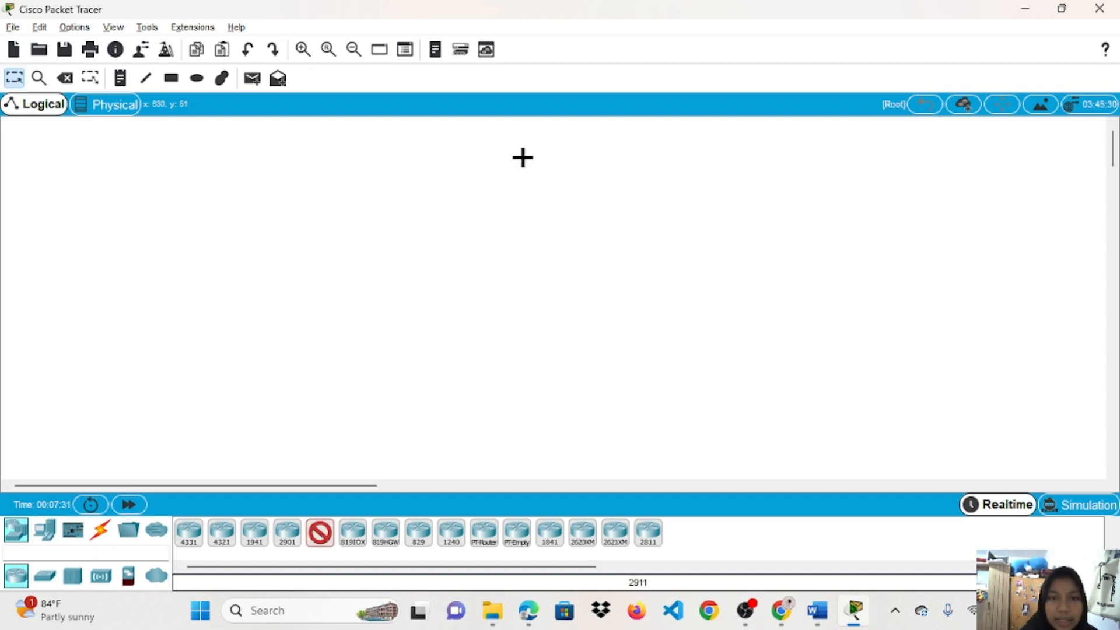
click(528, 154)
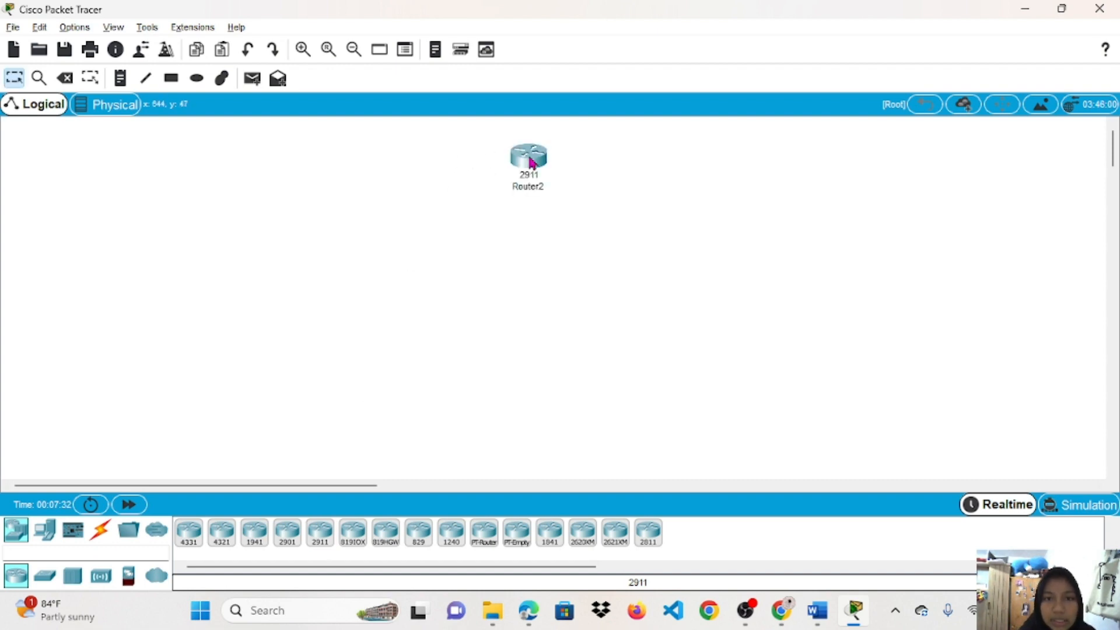
click(522, 189)
key(BackSpace)
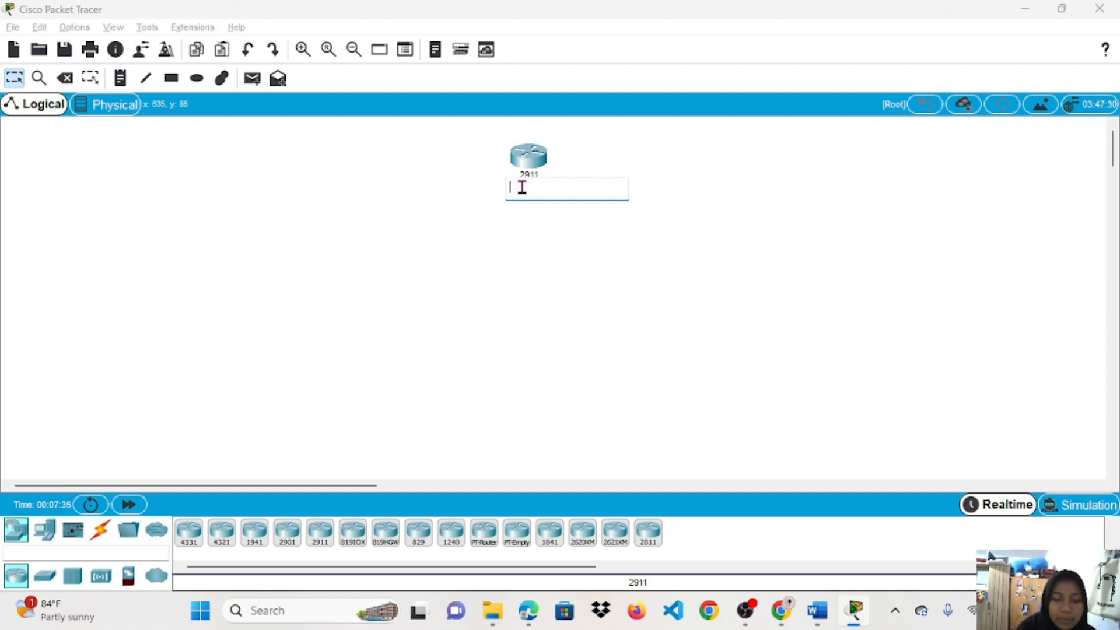
key(Caps_Lock)
text(R)
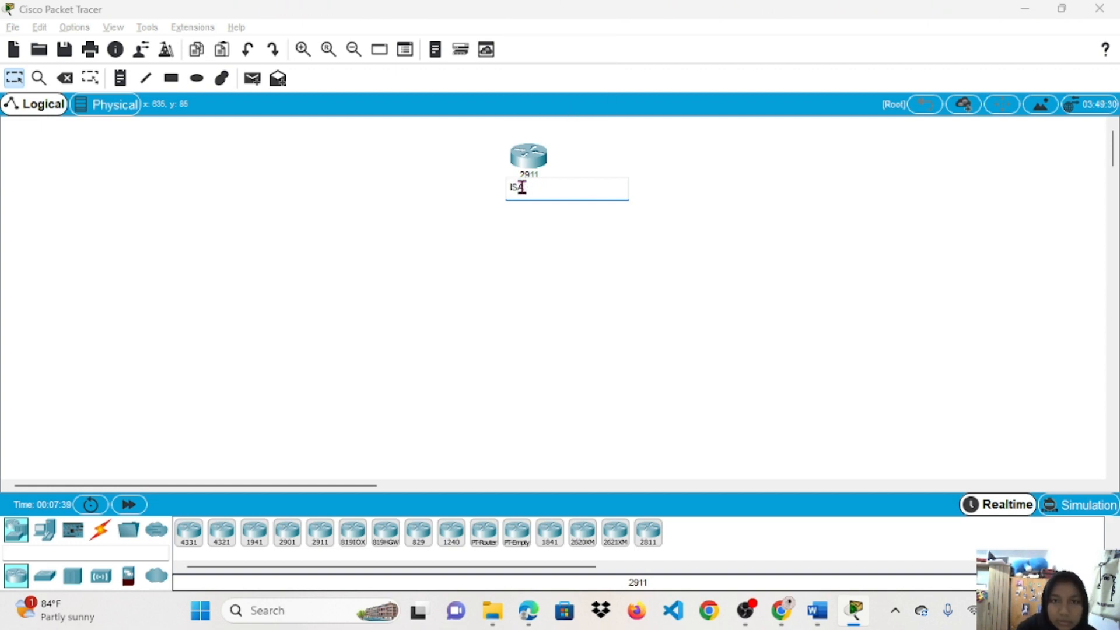
click(617, 250)
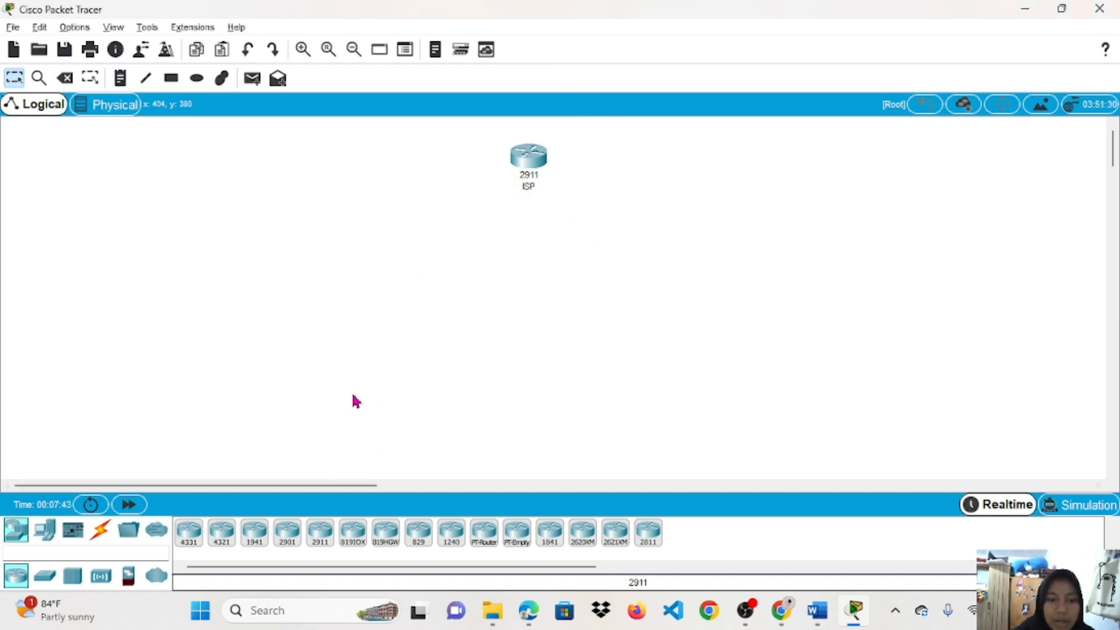
Add a second 2911 router below ISP and name it Router Utama.
click(319, 532)
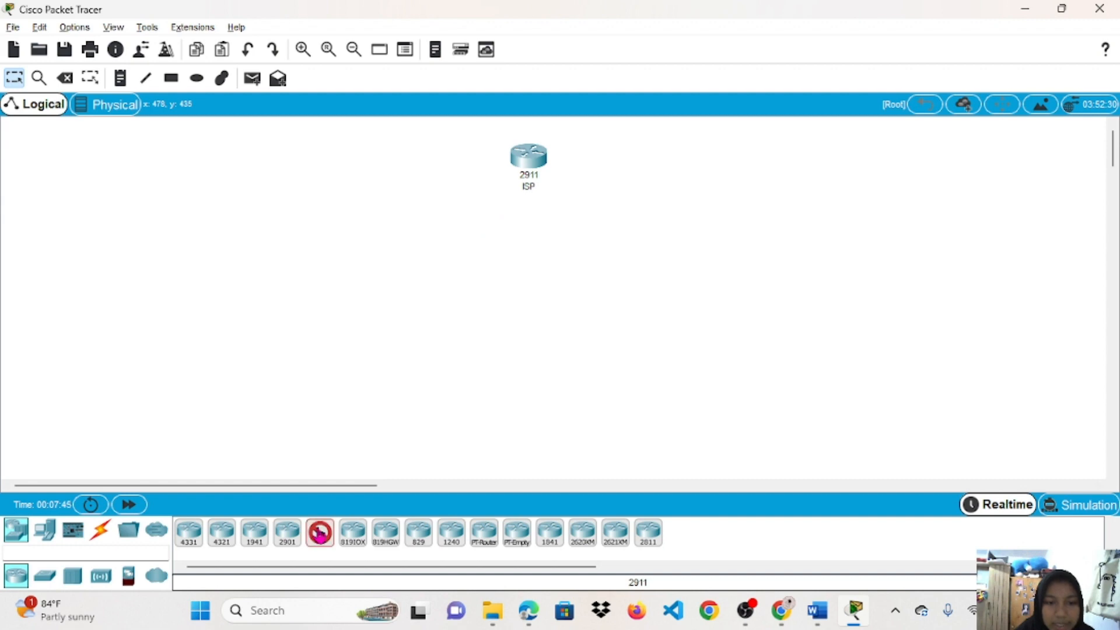
click(531, 246)
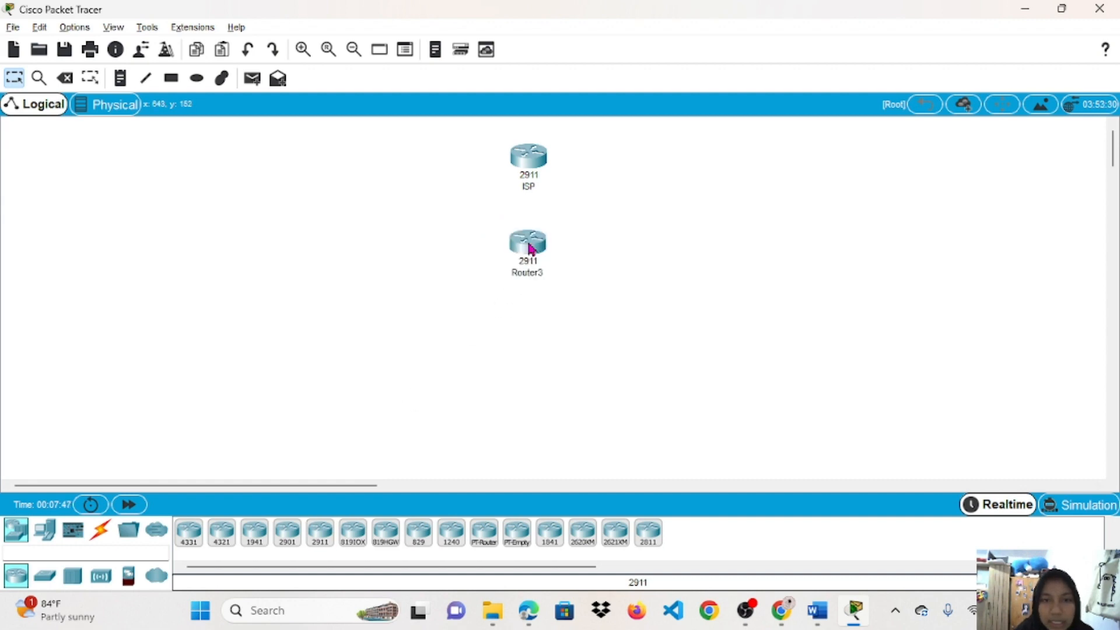
click(534, 275)
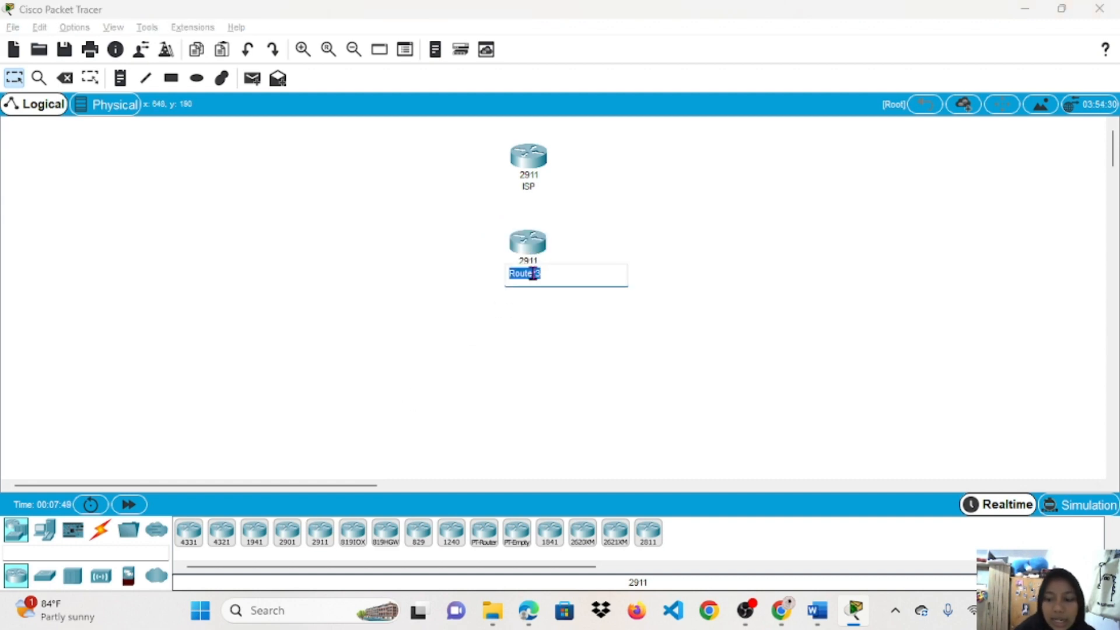
click(532, 274)
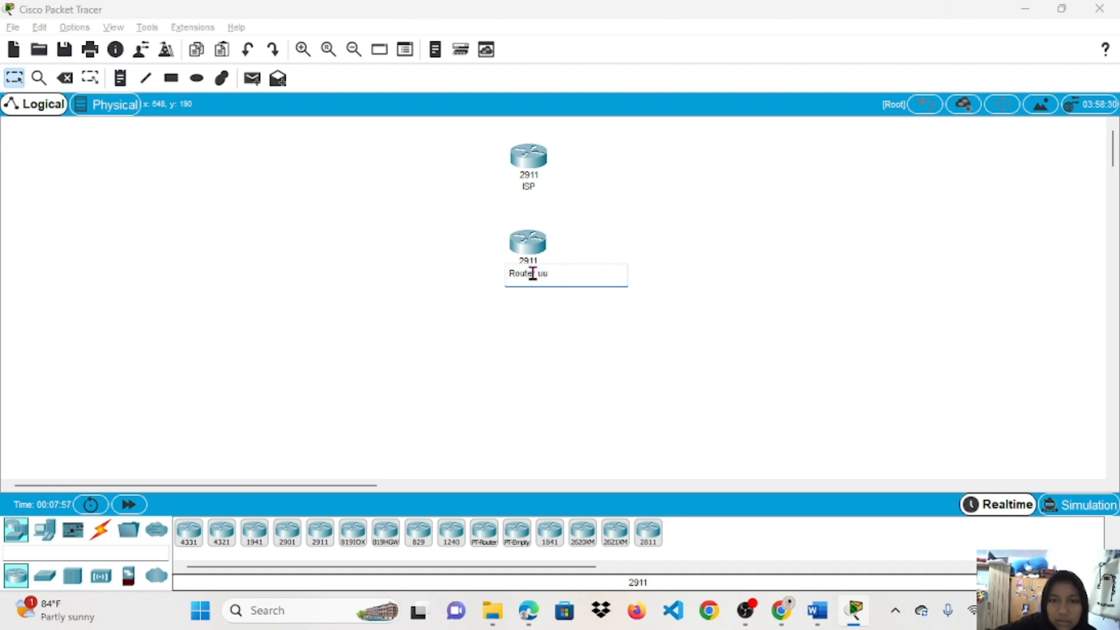
key(Caps_Lock)
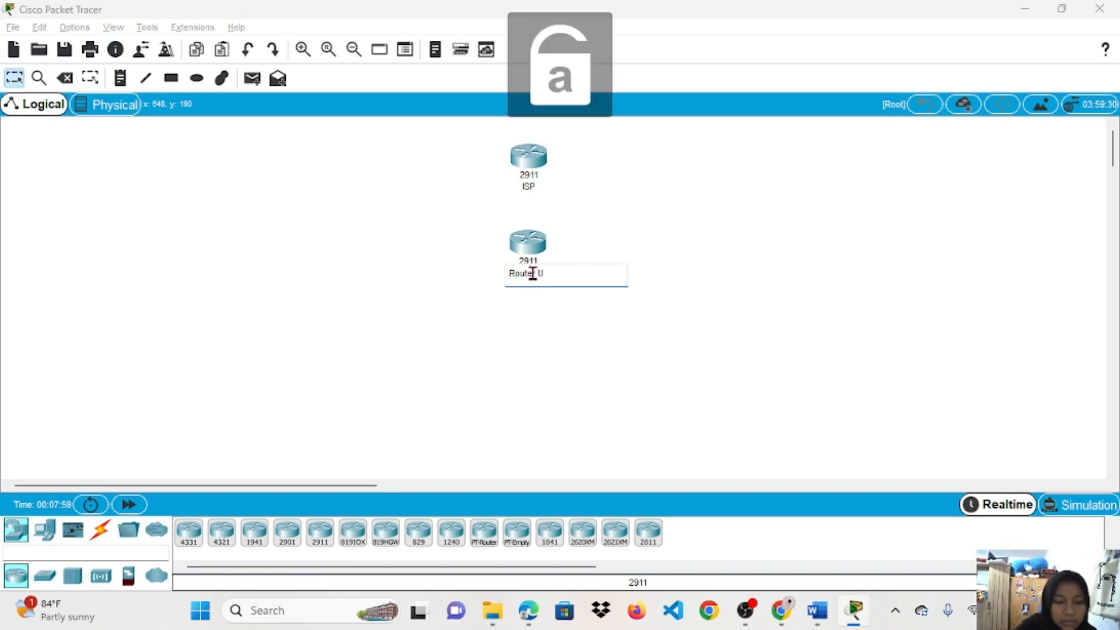
text(Utama)
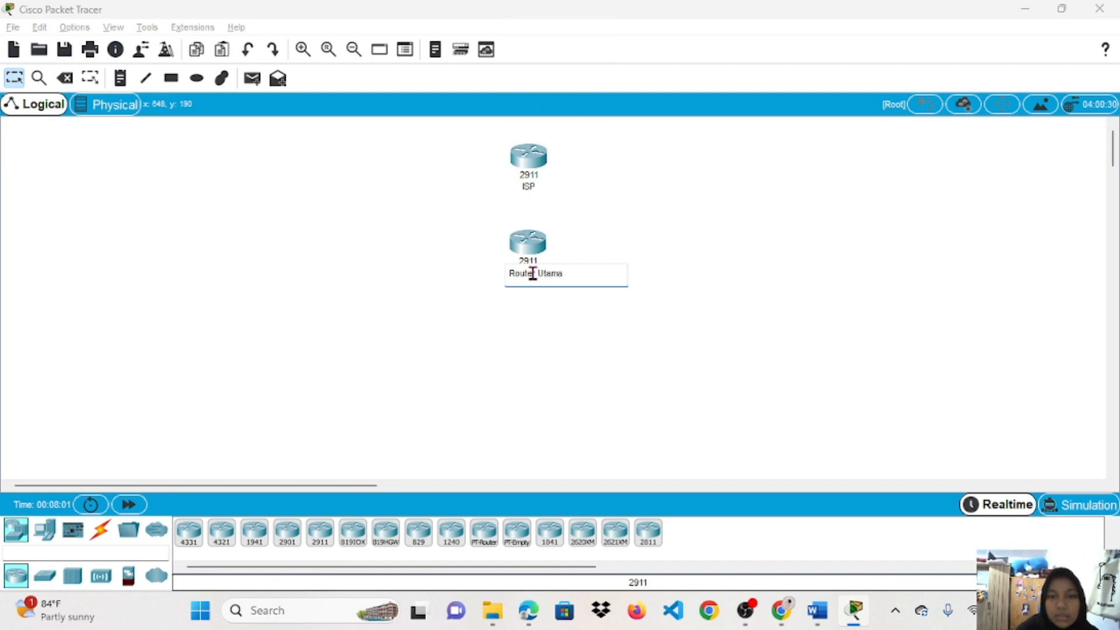
click(599, 325)
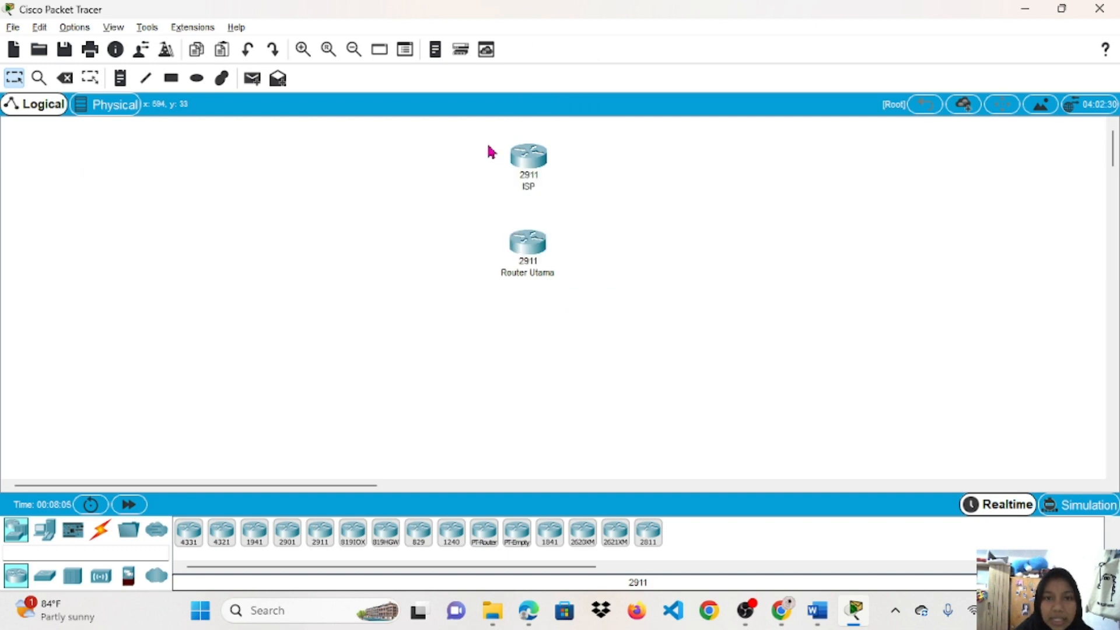
drag(491, 151, 567, 215)
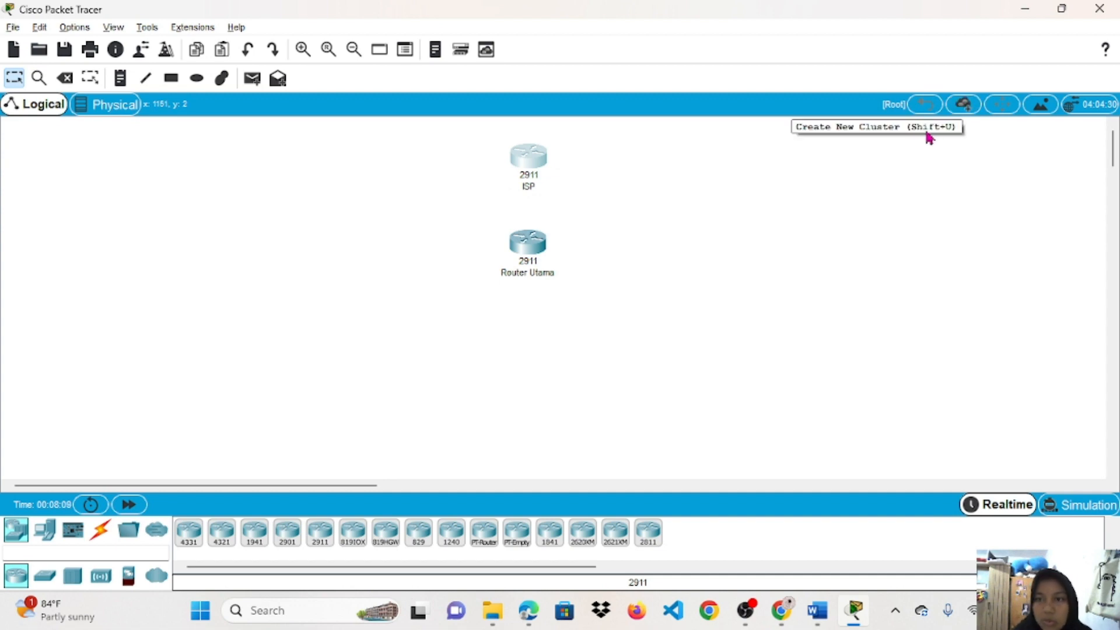
Collapse the ISP router into a new cluster and rename Cluster0 to ISP.
click(963, 108)
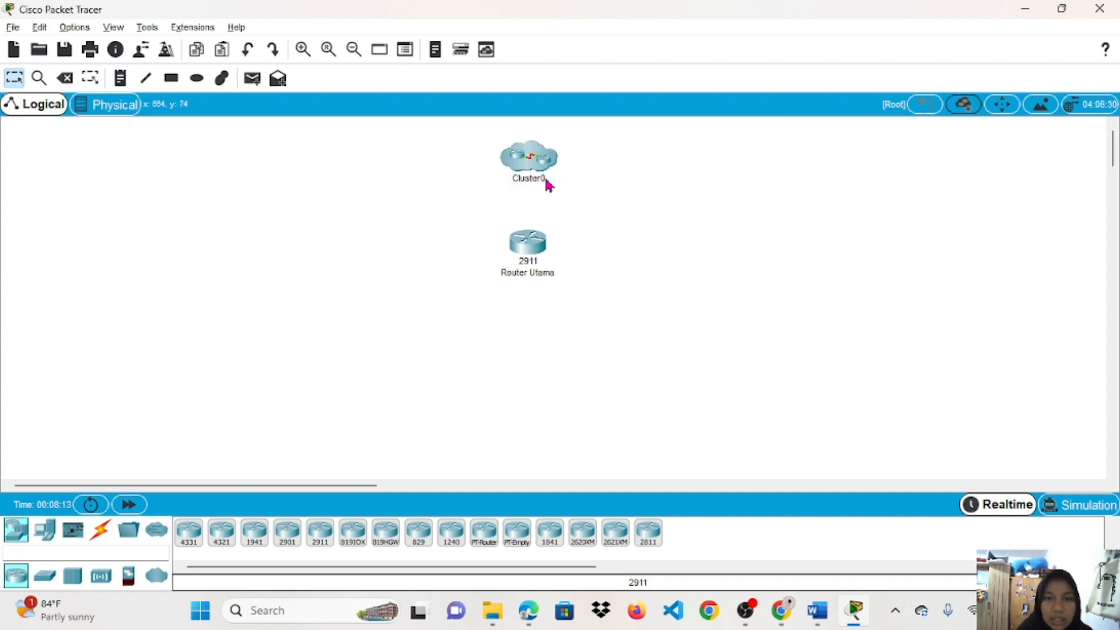
click(546, 179)
key(BackSpace)
key(Caps_Lock)
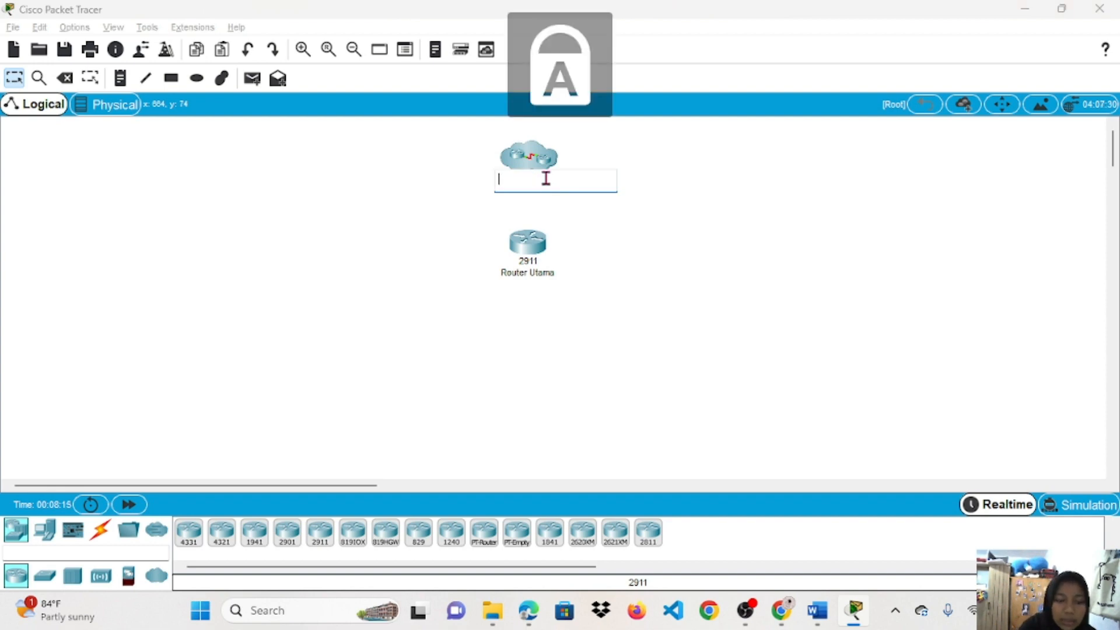
text(ISP)
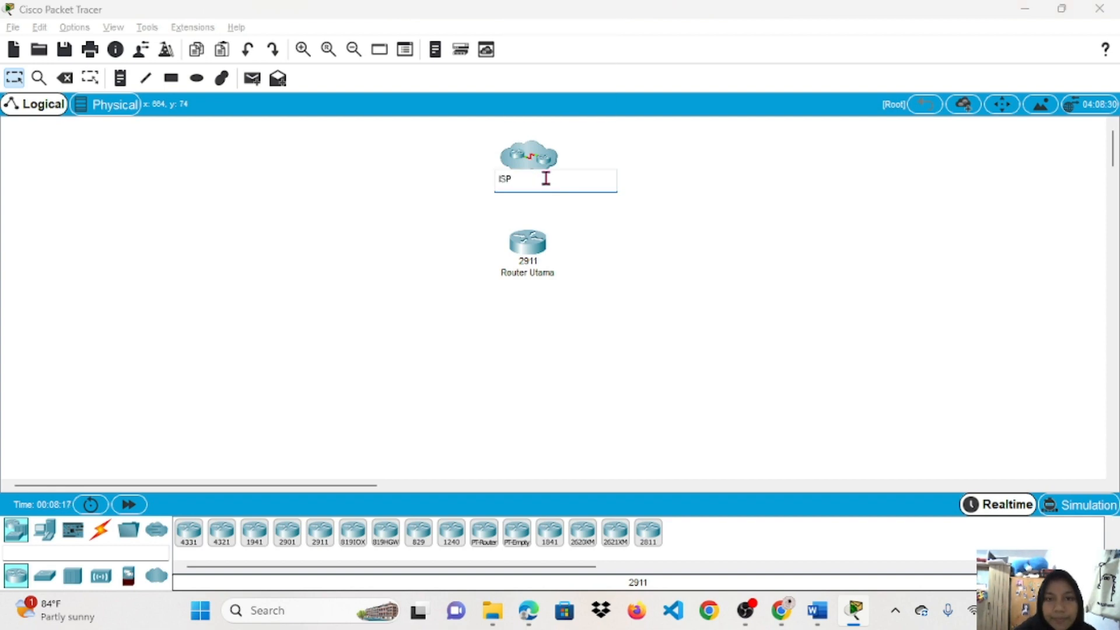
key(Return)
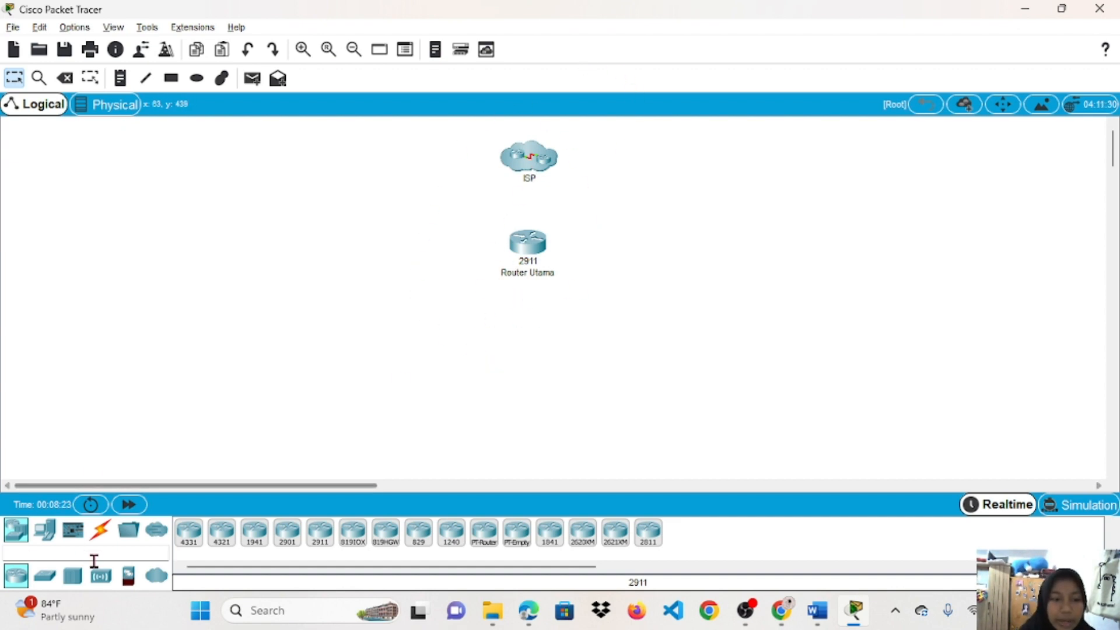
click(100, 578)
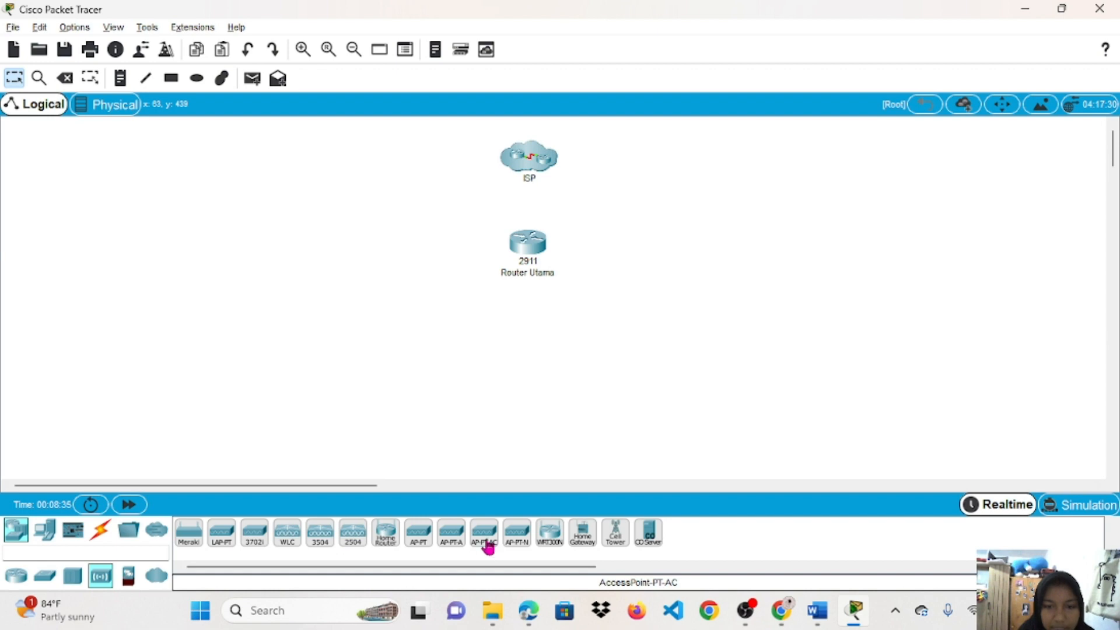
Place an AccessPoint-PT, Access Point0, directly below Router Utama and view its settings.
click(420, 535)
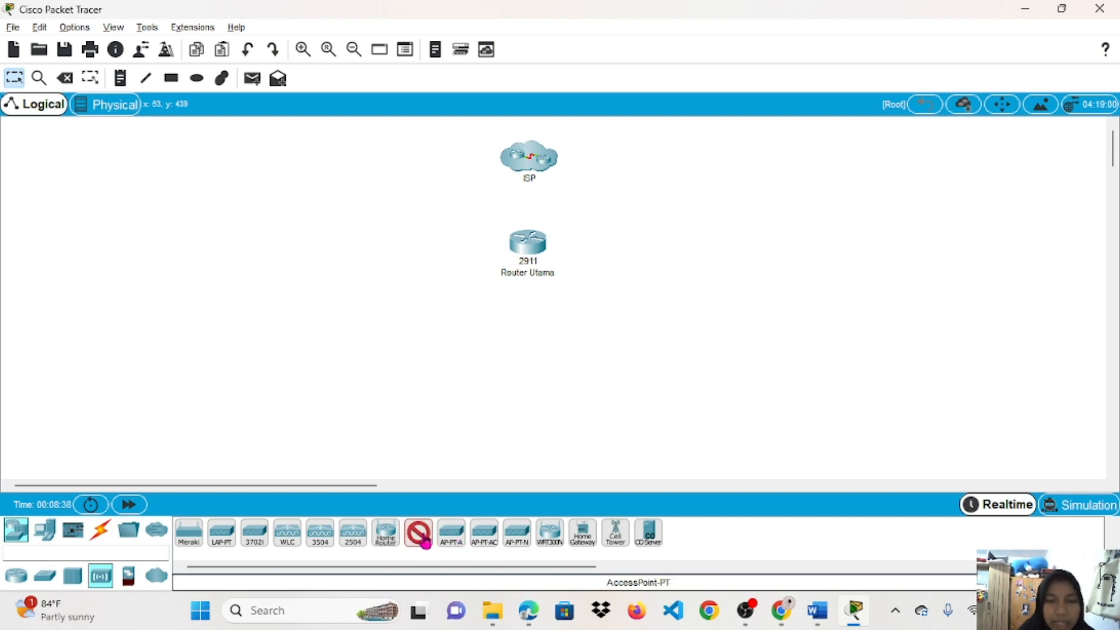
click(524, 342)
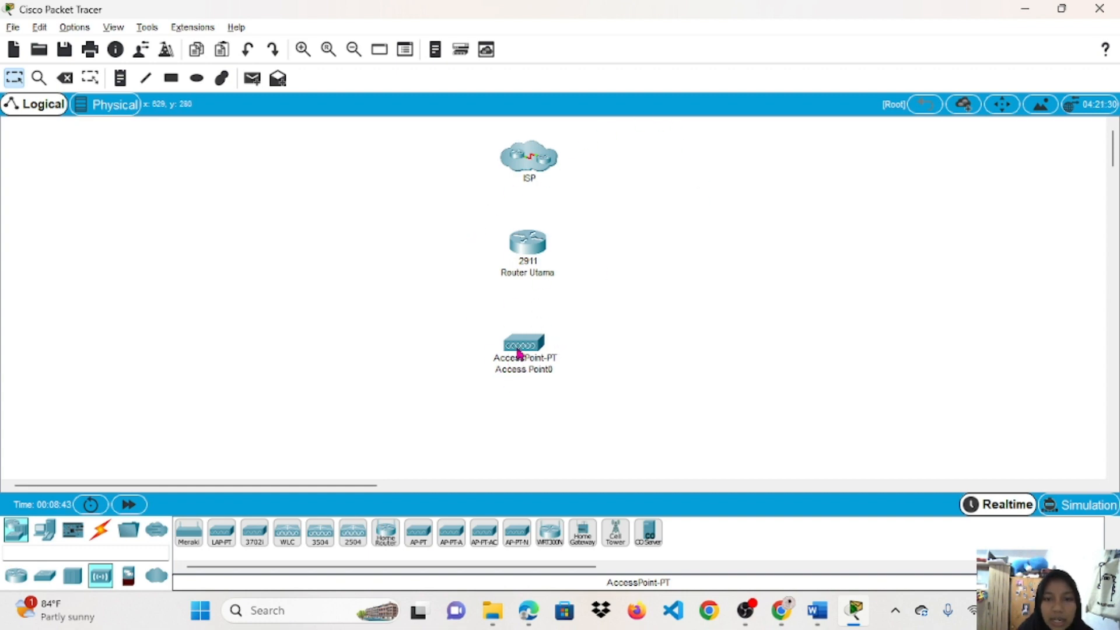
click(518, 352)
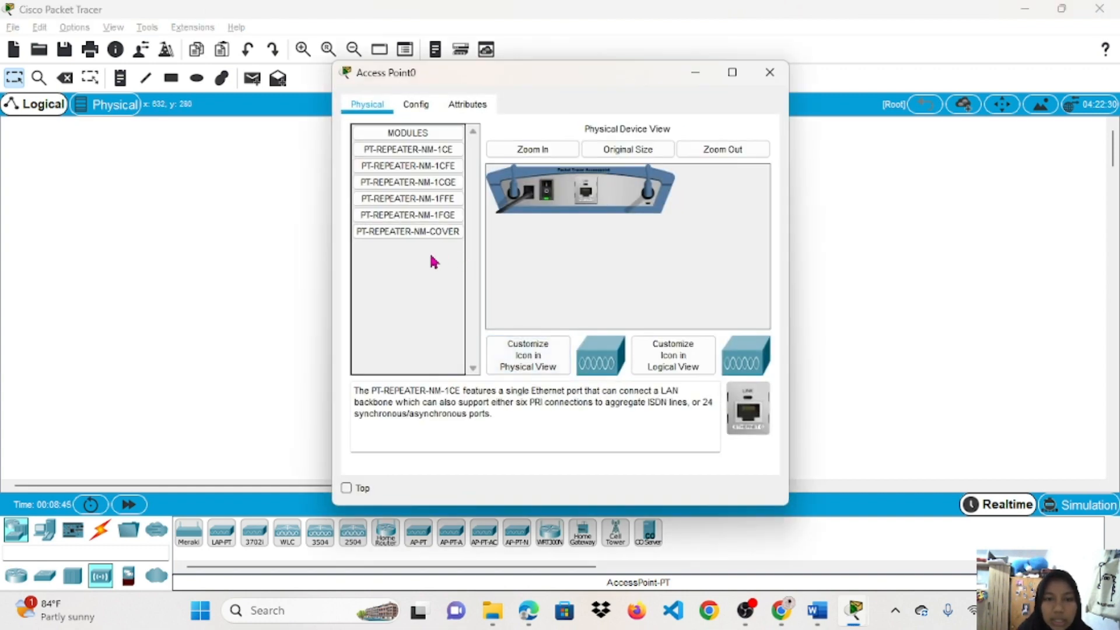
click(275, 325)
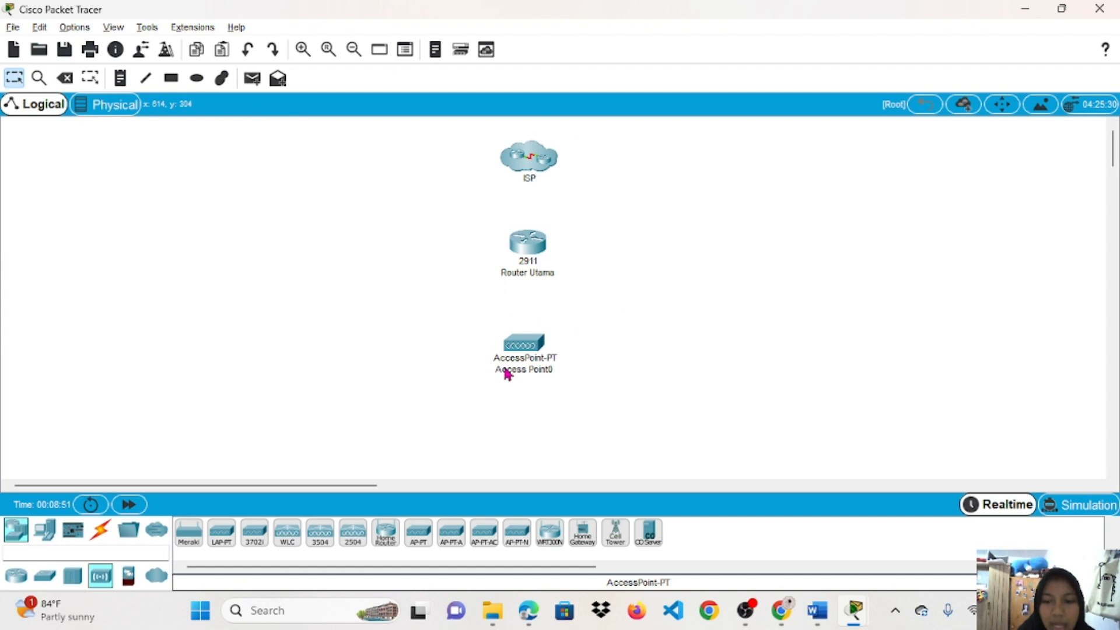
mouse_move(508, 374)
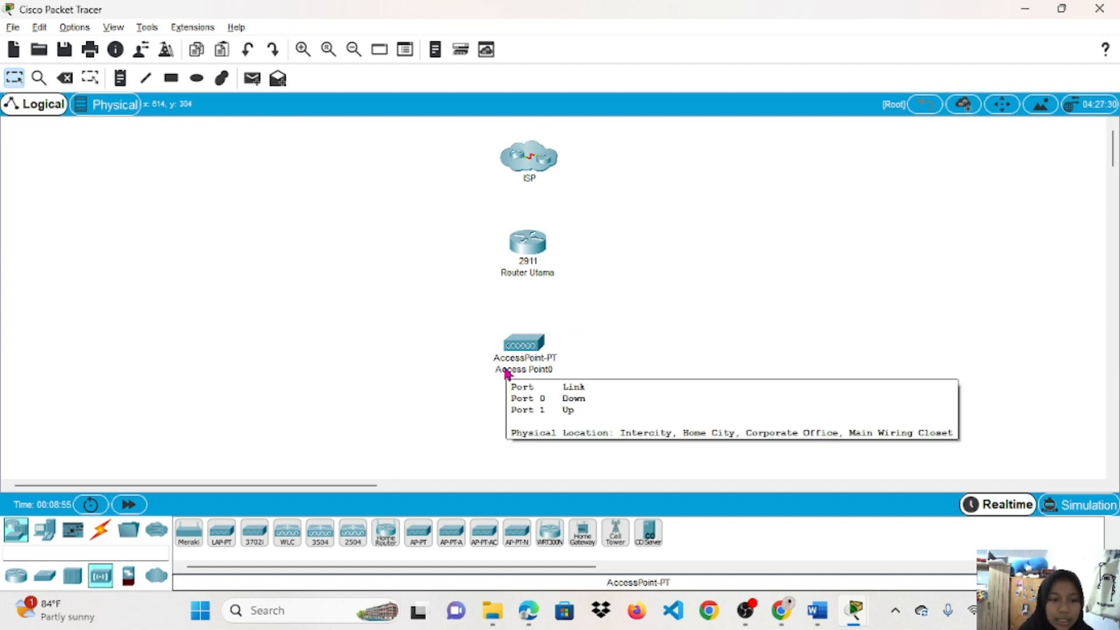
click(46, 538)
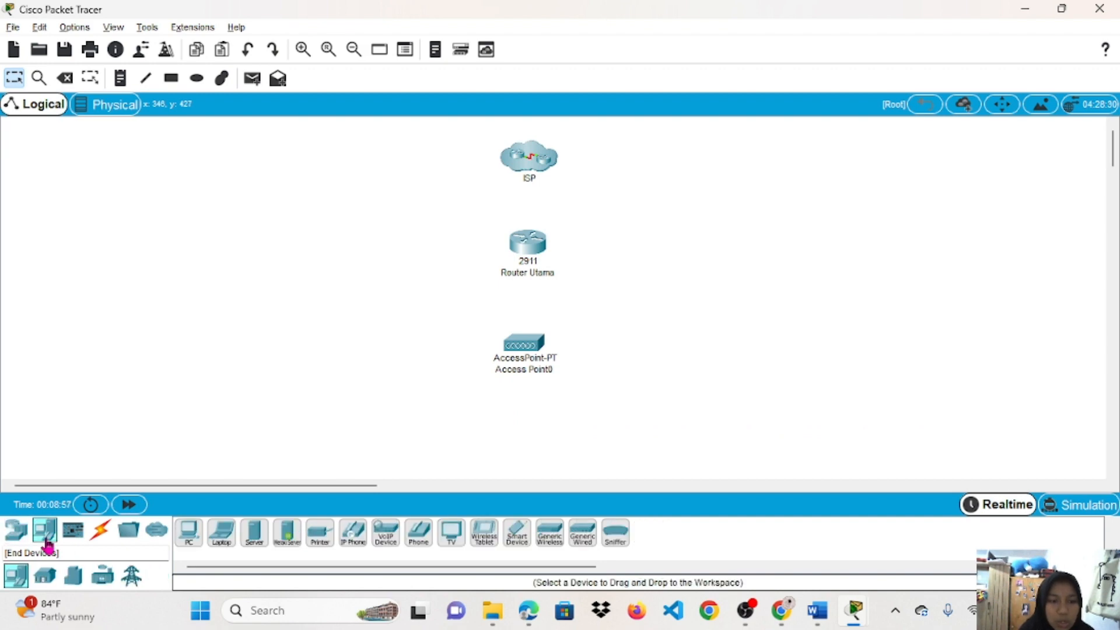
Place PCs to the left of Access Point0 and arrange PC1, PC2 and PC3 there.
click(201, 543)
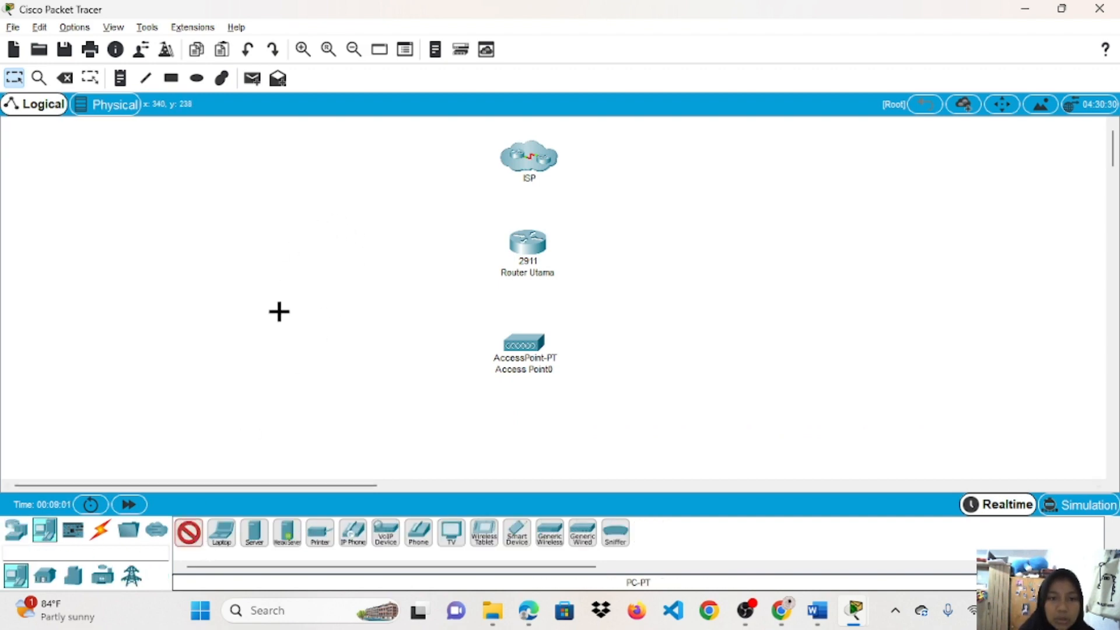
click(361, 313)
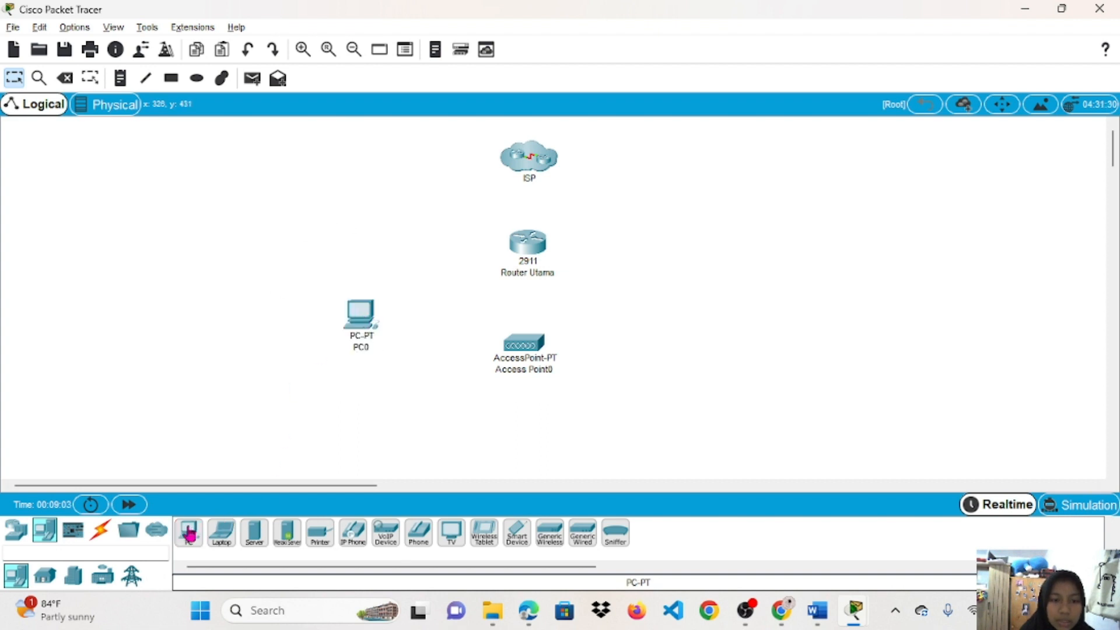
drag(189, 532, 231, 380)
key(ctrl+z)
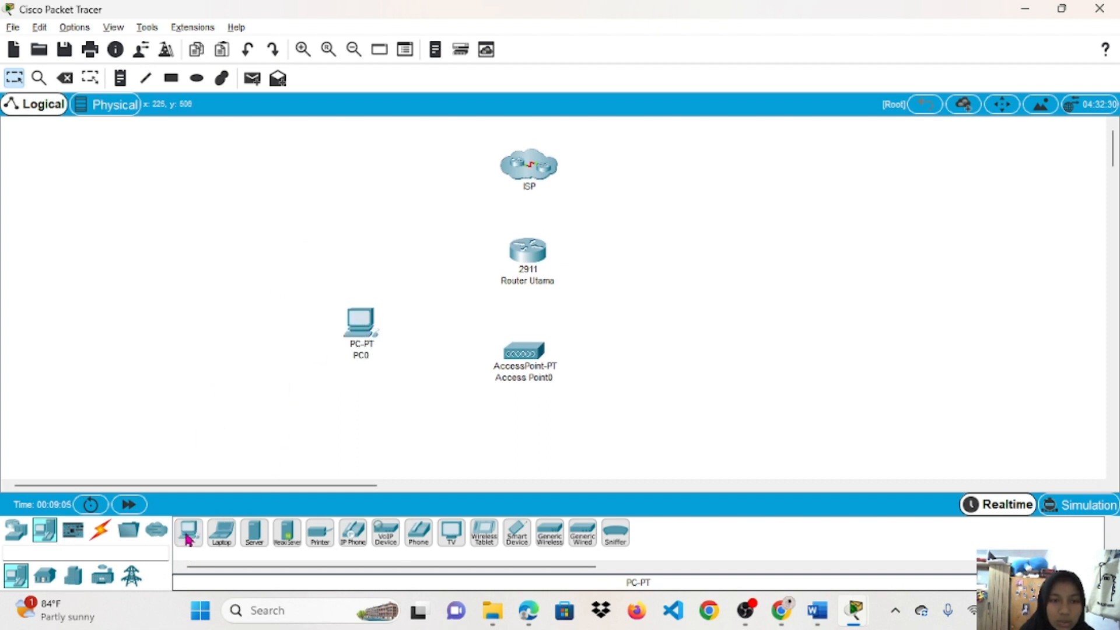
click(188, 540)
click(229, 377)
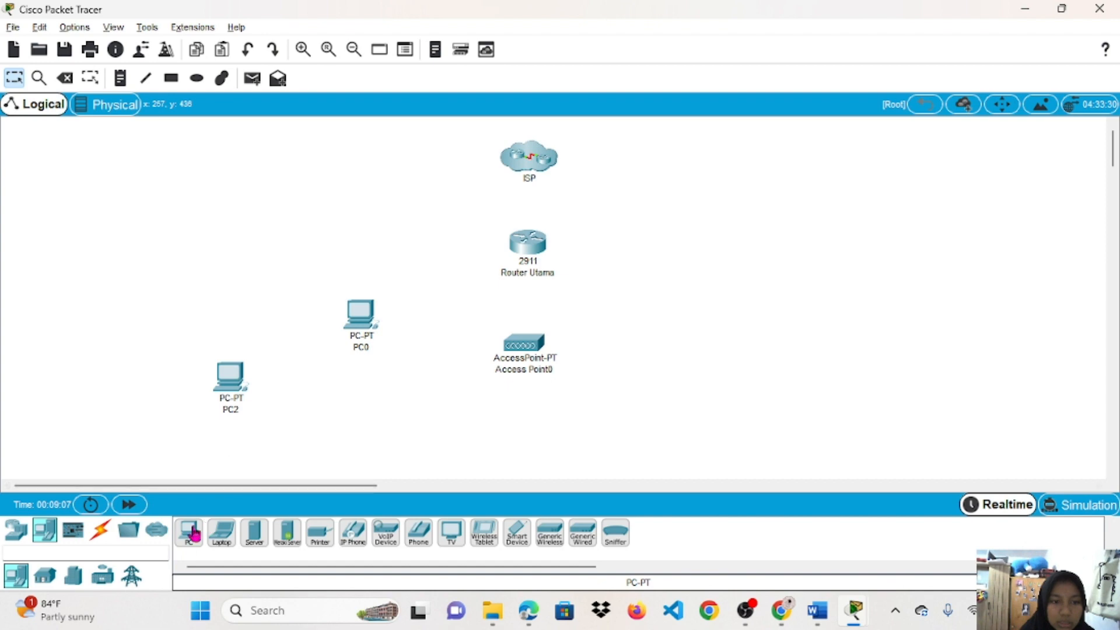
drag(189, 533, 296, 463)
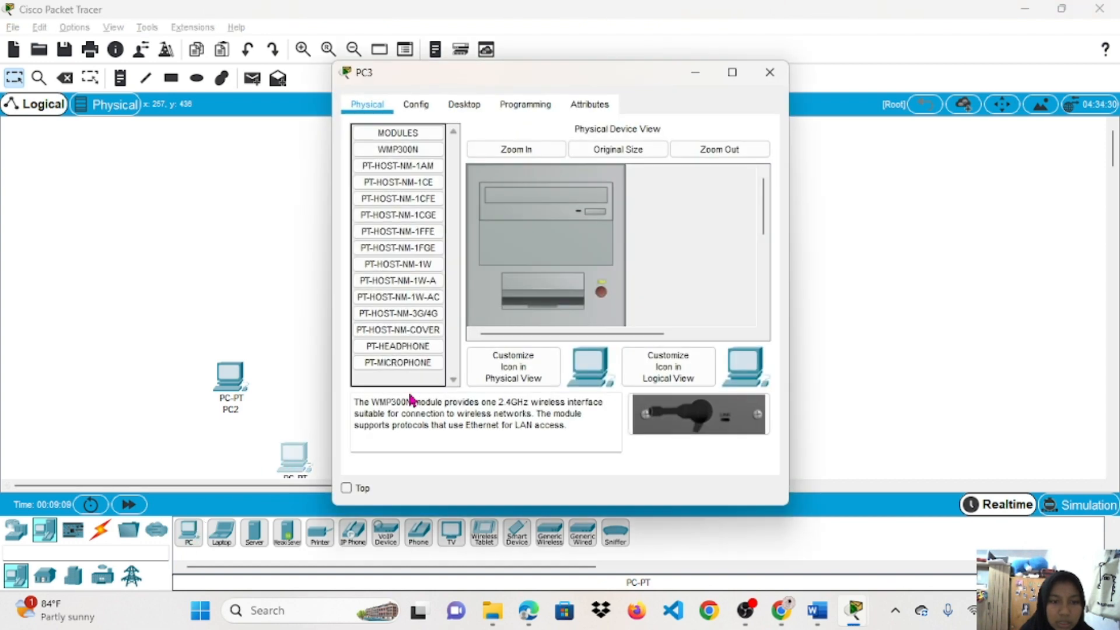
click(771, 72)
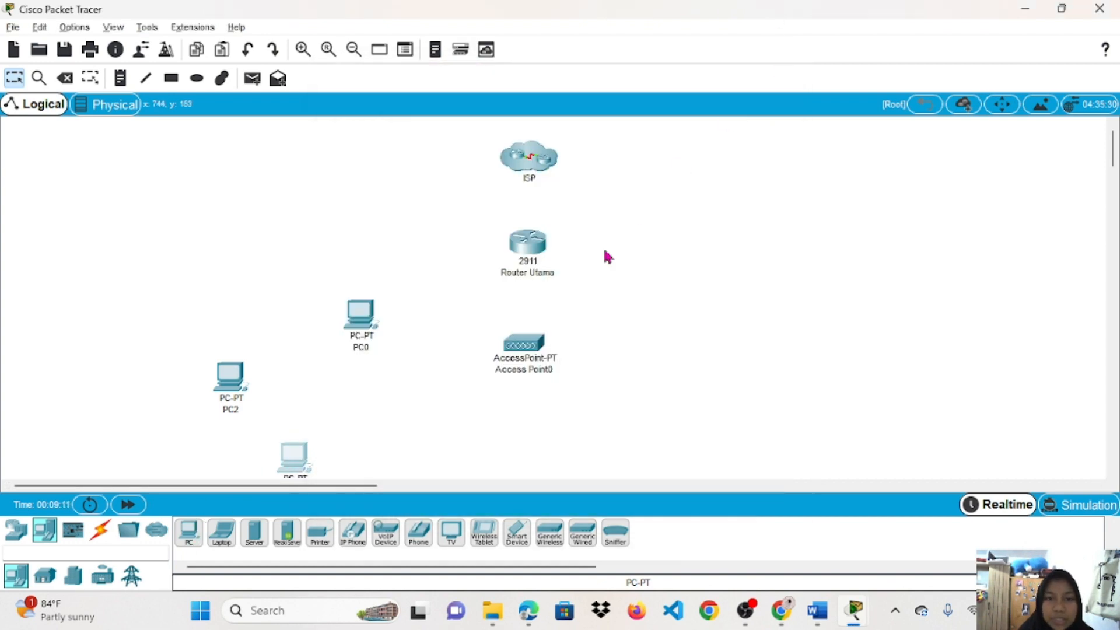
scroll(605, 253, down, 3)
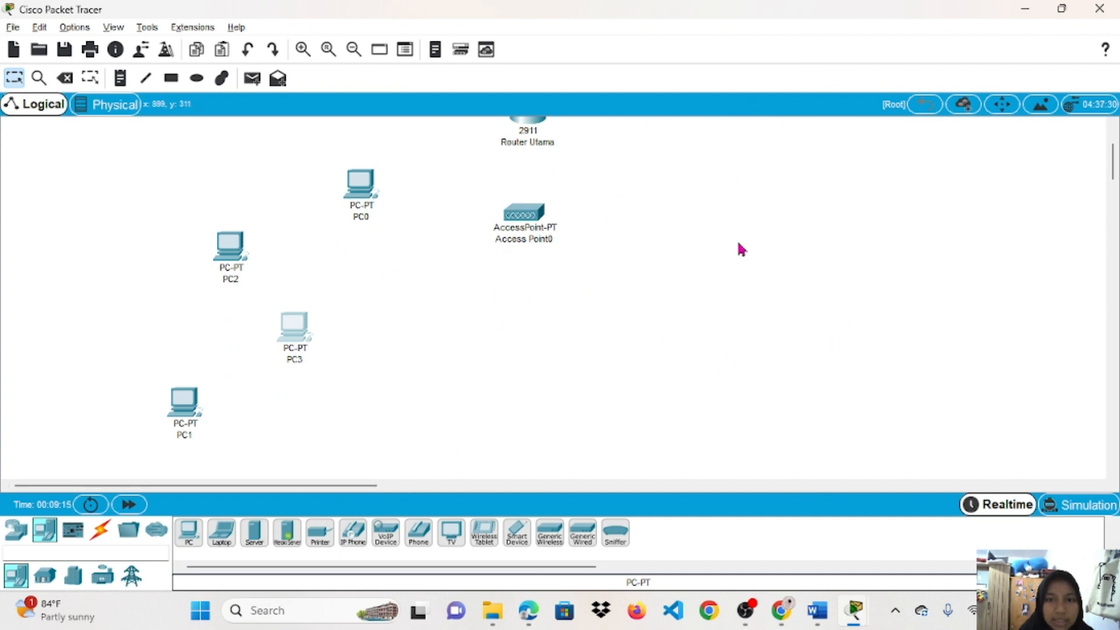
drag(298, 331, 213, 336)
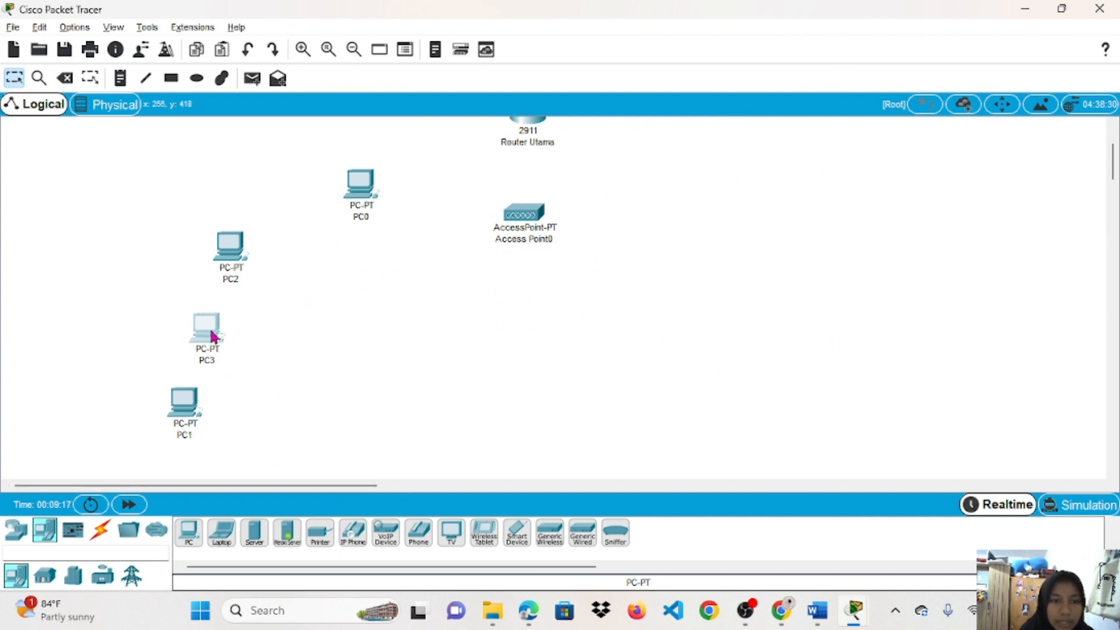
drag(197, 413, 288, 400)
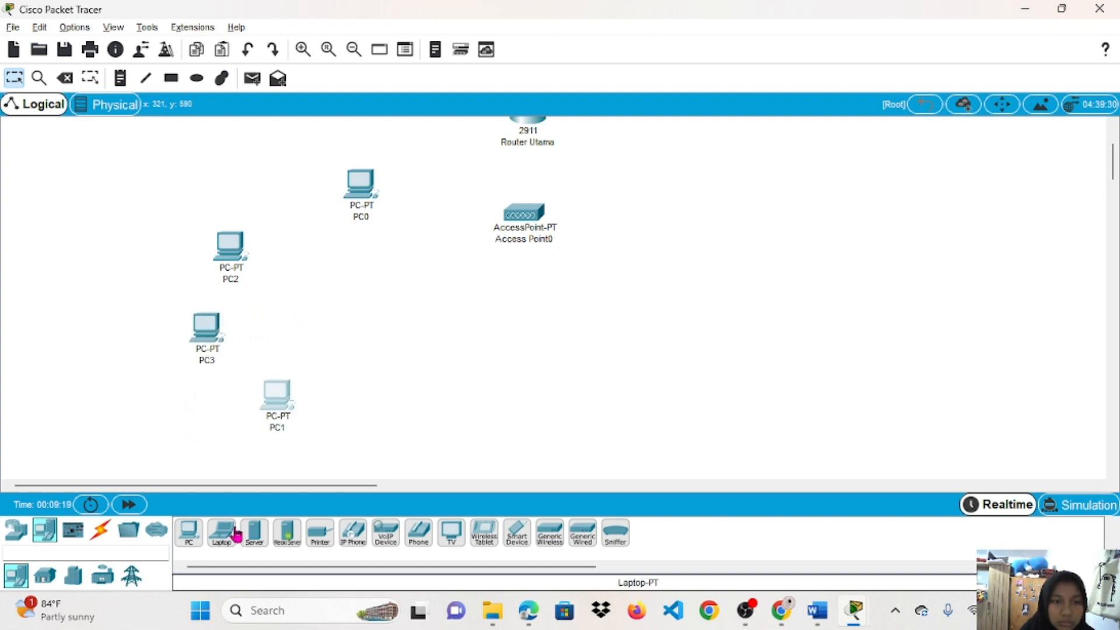
Add PC4 through PC9 below and to the right of the access point.
click(193, 534)
click(367, 385)
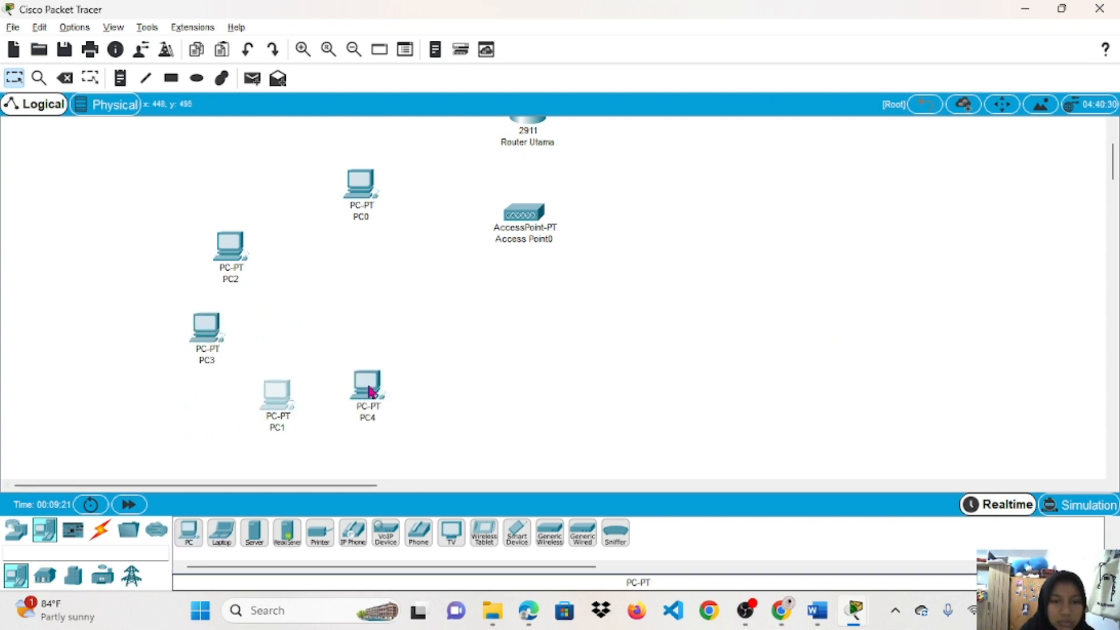
click(184, 543)
click(645, 196)
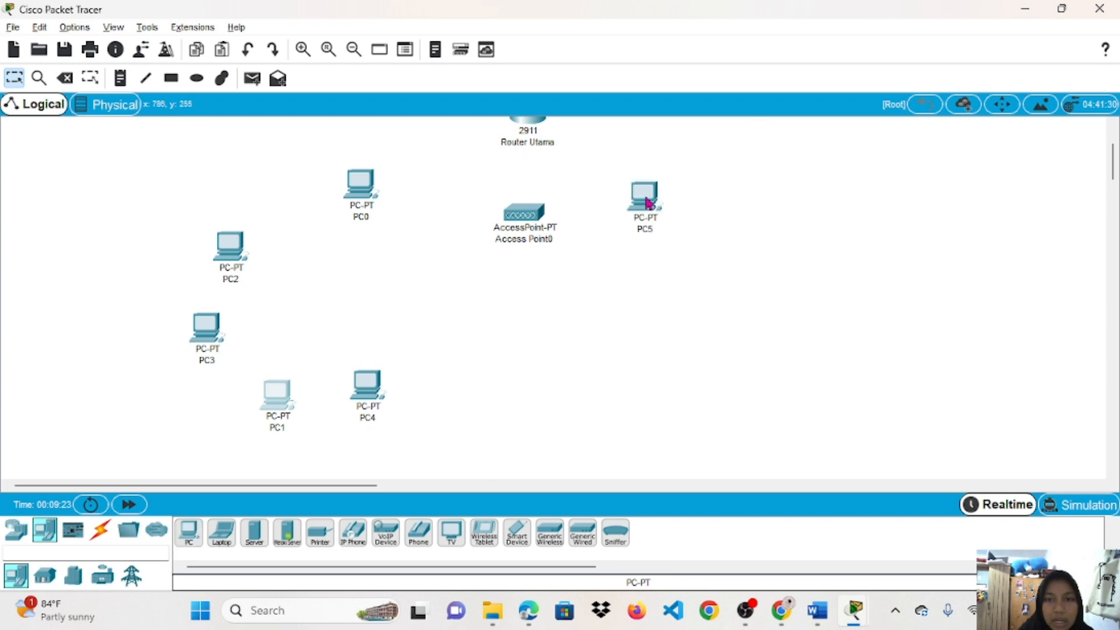
click(198, 533)
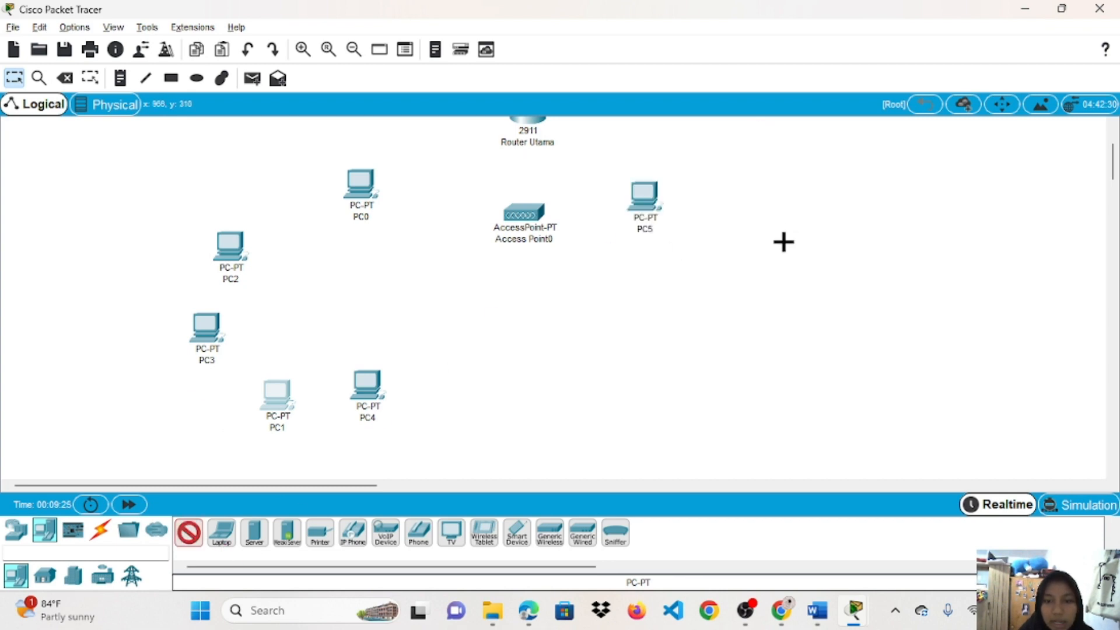
click(781, 248)
click(188, 534)
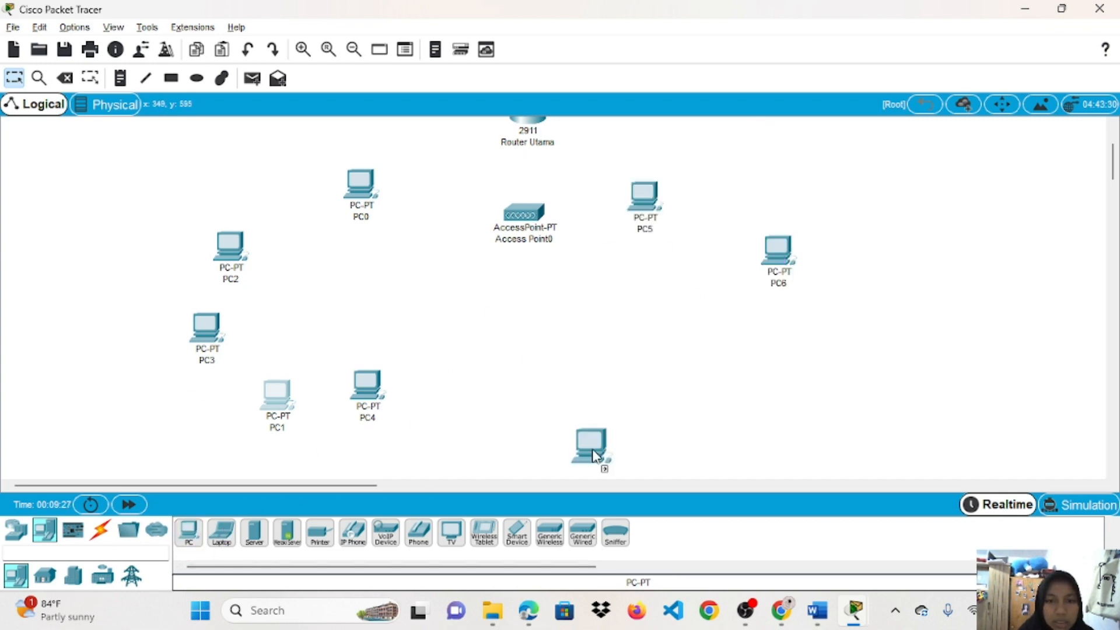
click(746, 389)
key(ctrl+z)
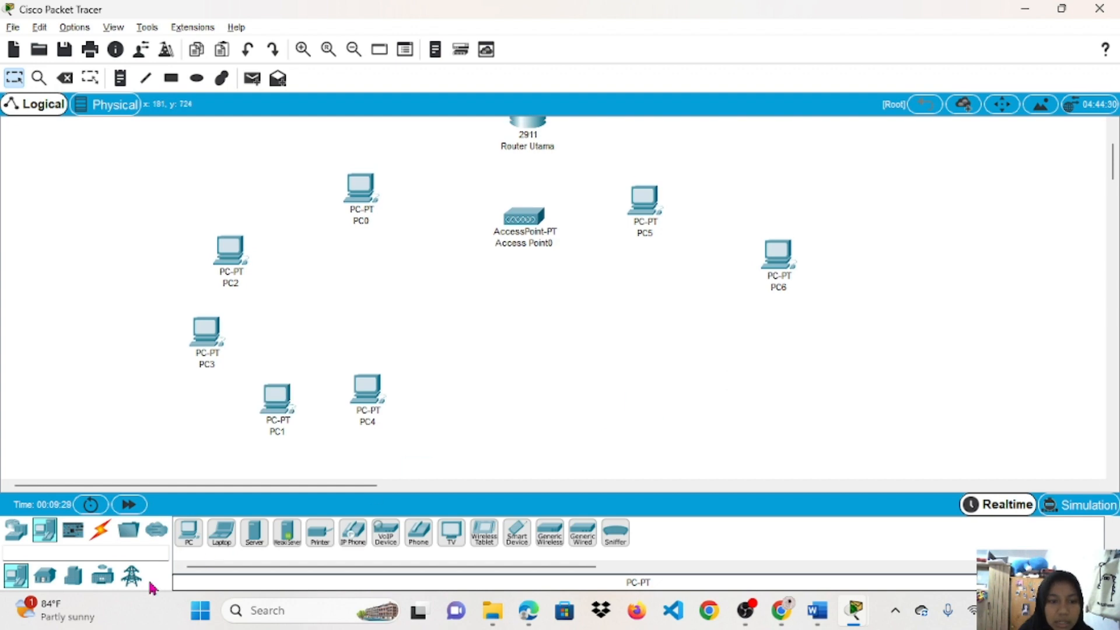
click(191, 544)
click(659, 380)
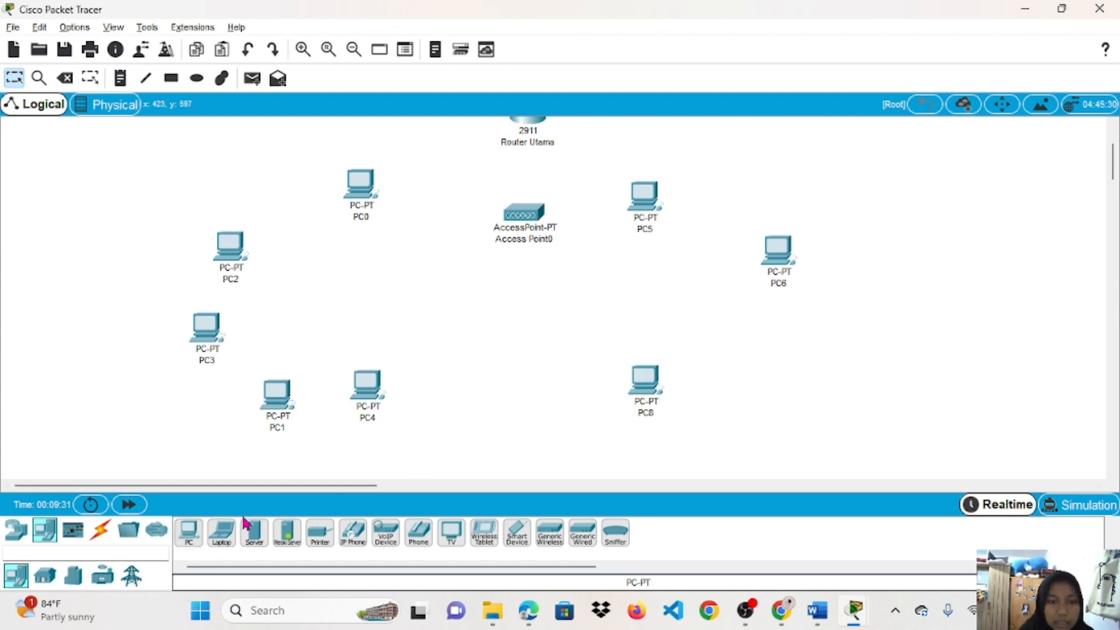
drag(179, 542, 810, 344)
click(811, 343)
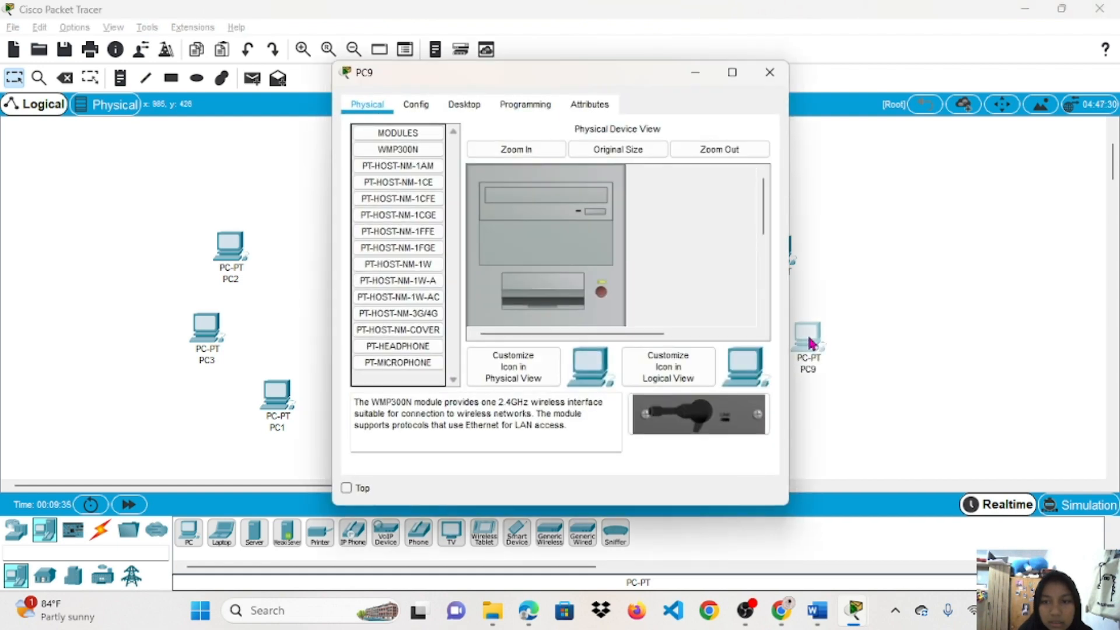
click(771, 72)
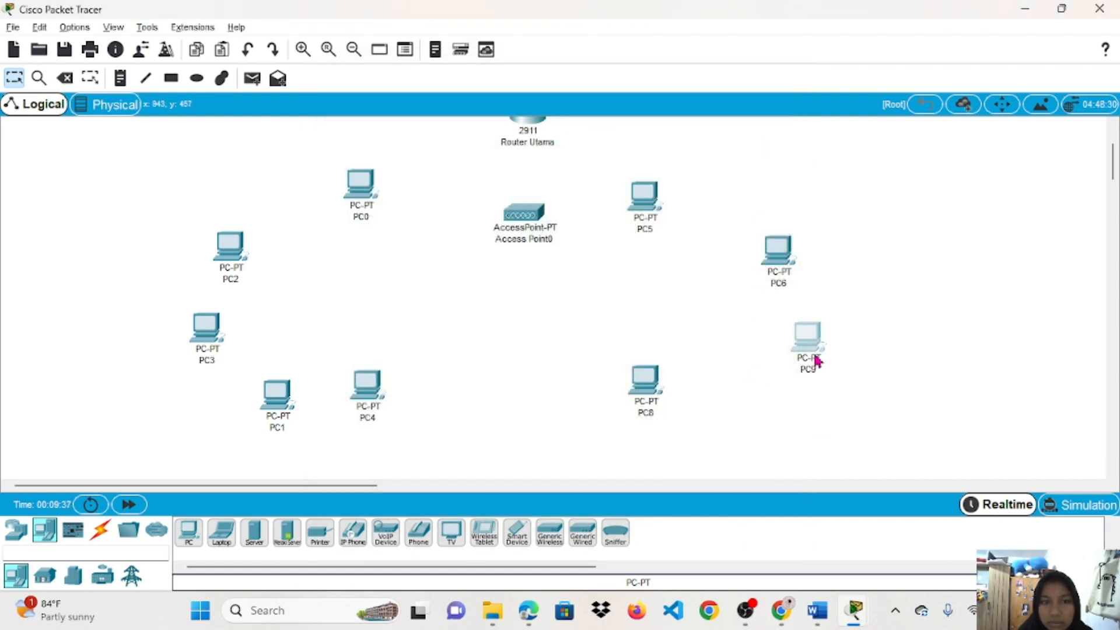
Add PC10 at the top right and reposition PC5, PC6 and PC9 around the access point.
click(186, 539)
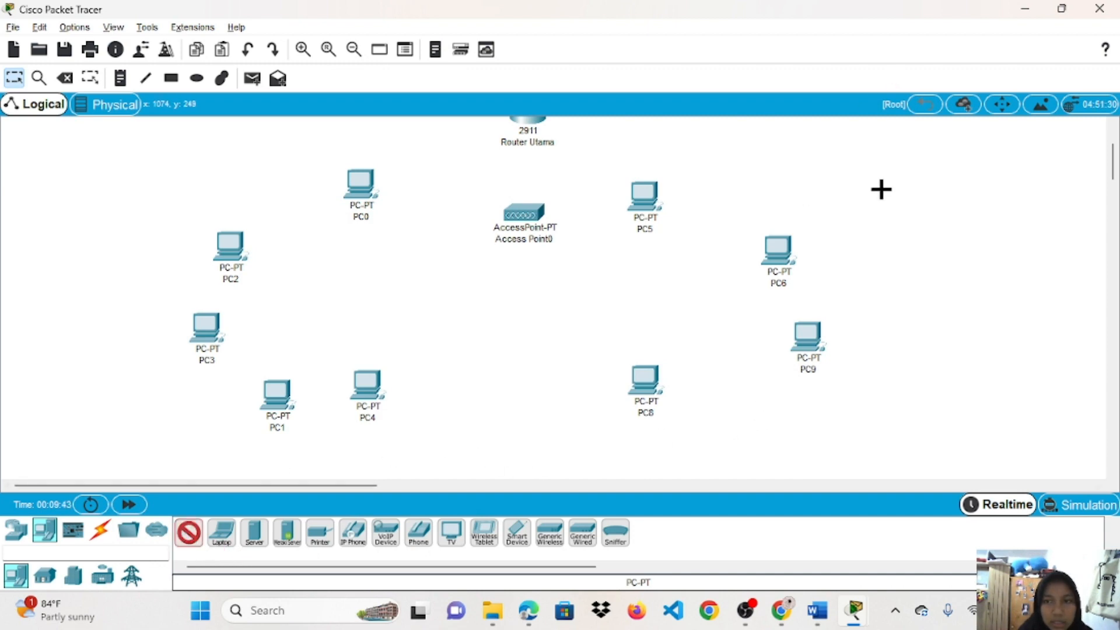
click(816, 161)
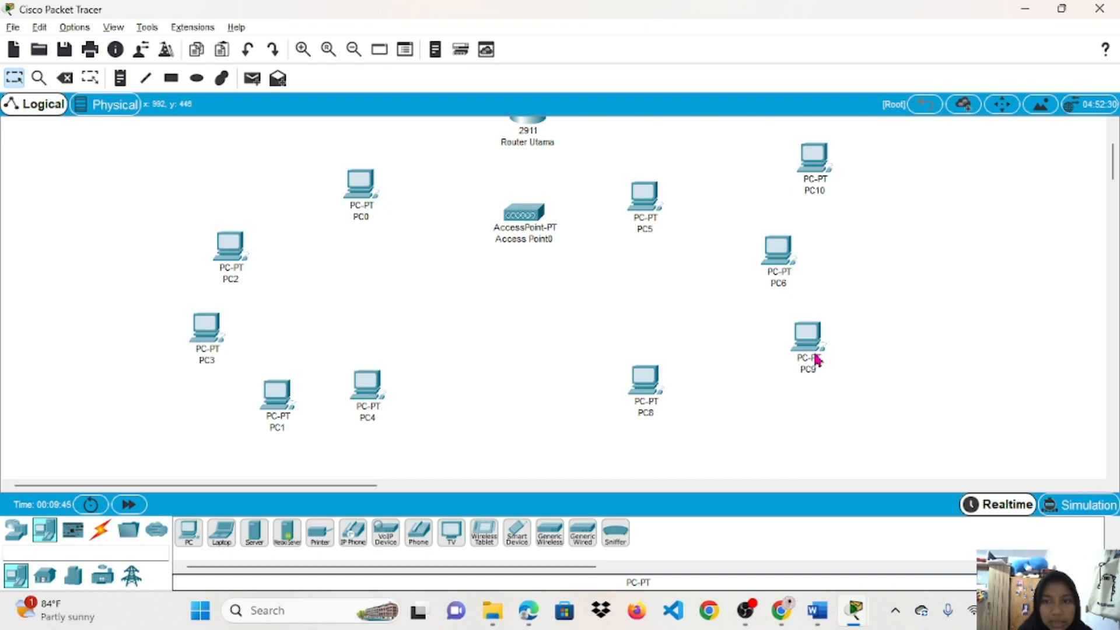
drag(816, 355, 763, 403)
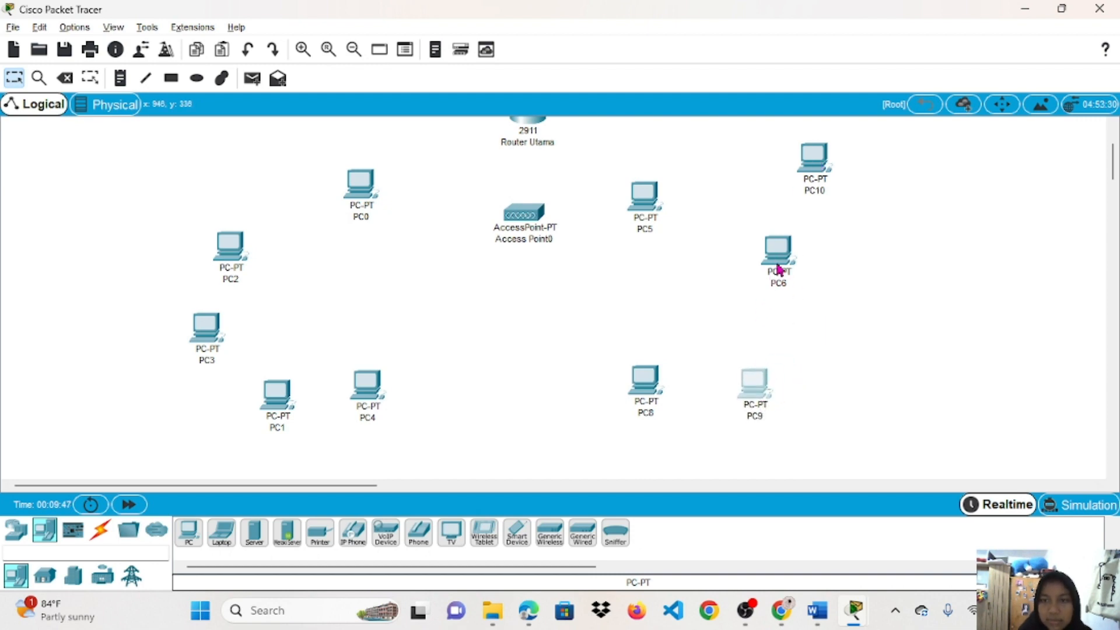
drag(779, 257, 842, 332)
drag(645, 196, 678, 169)
drag(835, 170, 836, 216)
scroll(625, 257, up, 3)
scroll(626, 257, down, 3)
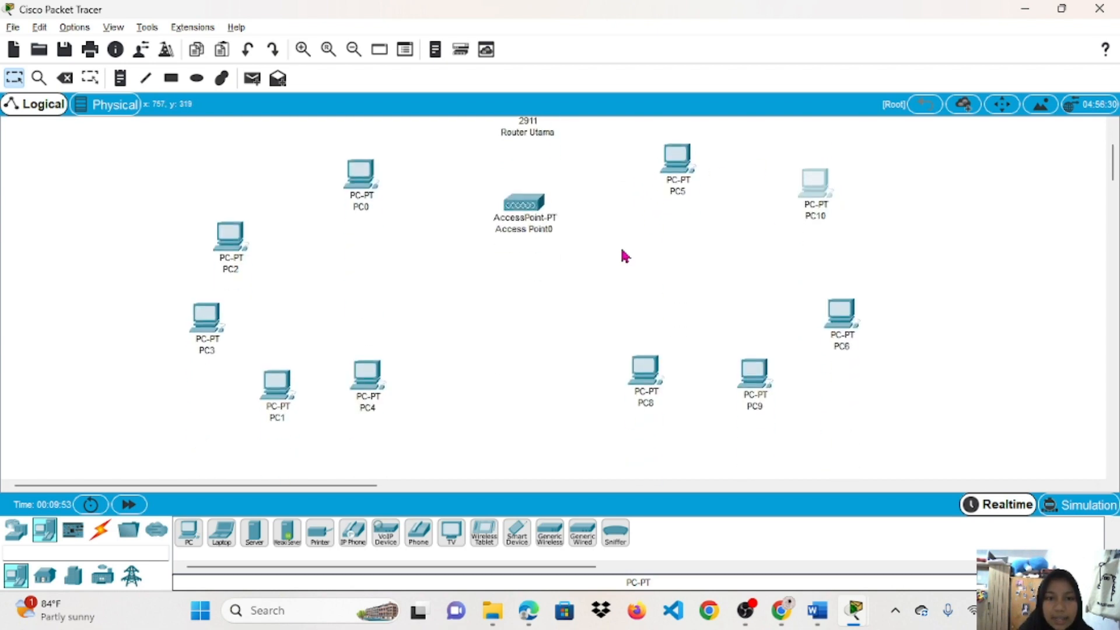
scroll(586, 280, up, 3)
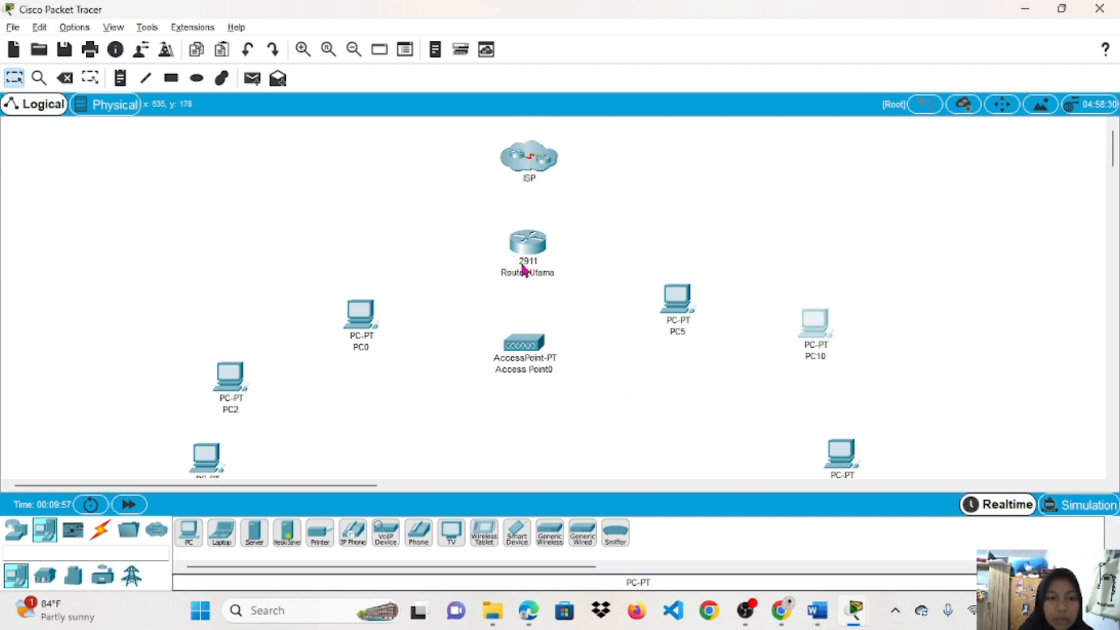
mouse_move(524, 271)
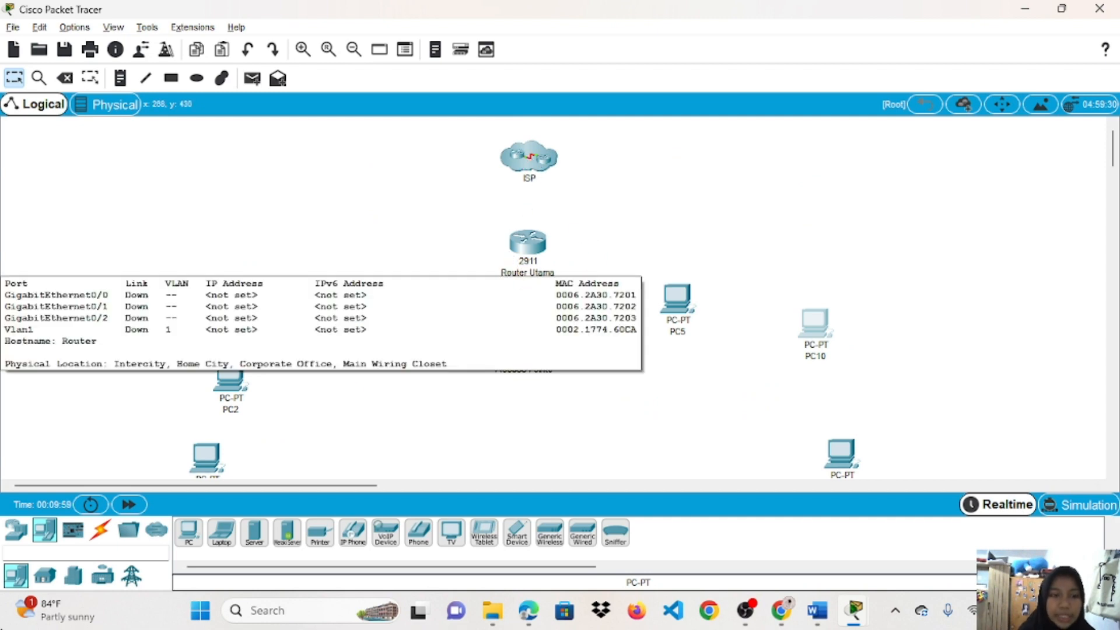
click(100, 532)
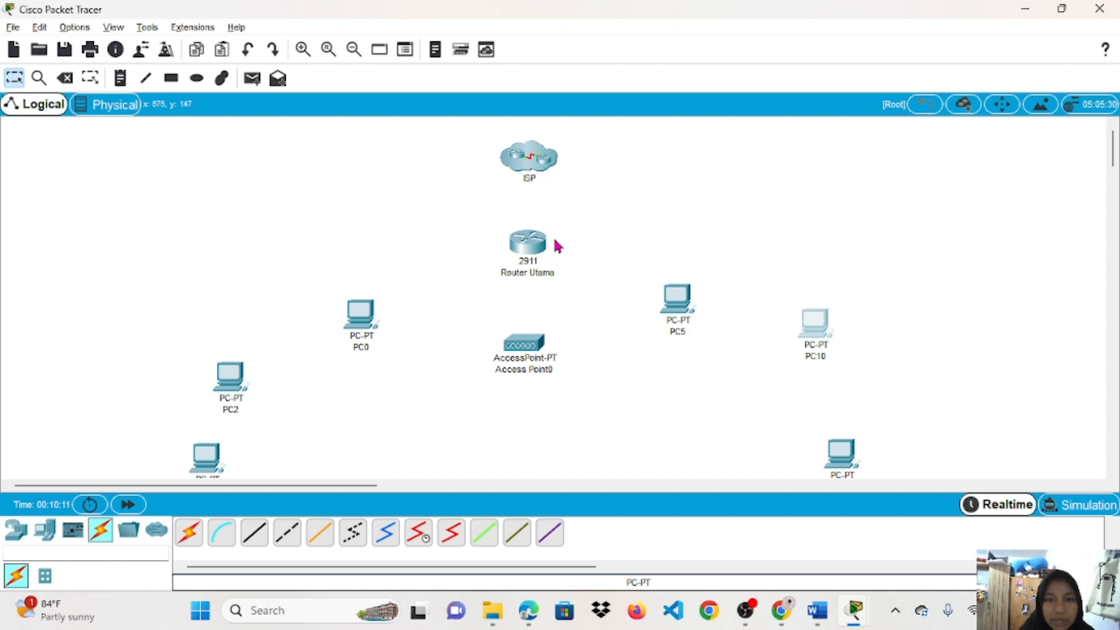
Link the ISP cloud's GigabitEthernet0/0 to Router Utama's GigabitEthernet0/0 with a copper cross-over cable.
click(287, 536)
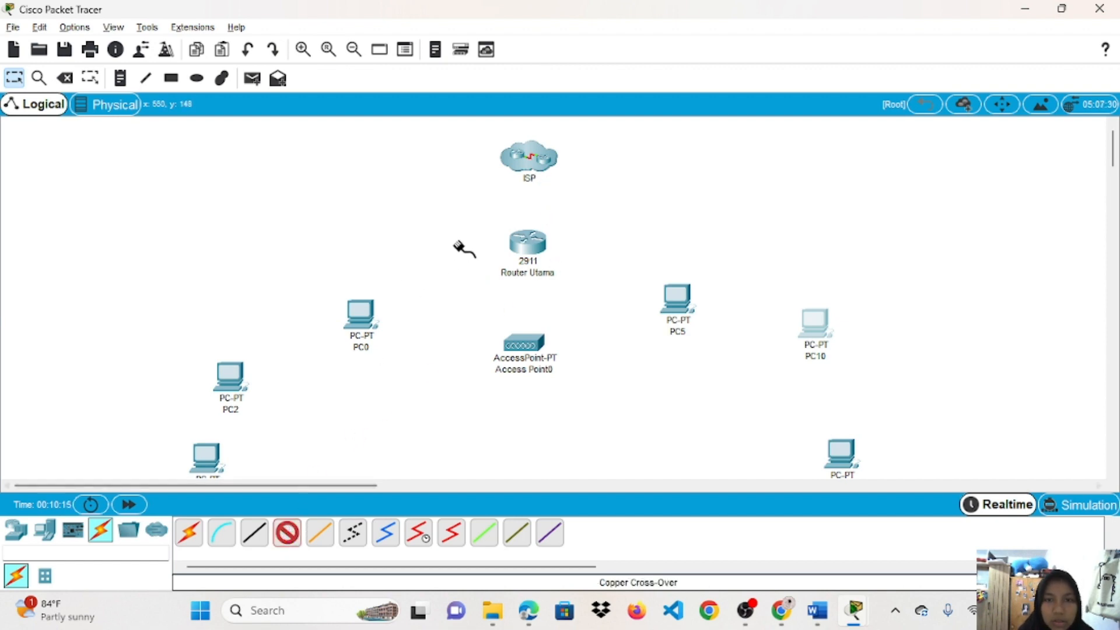
click(526, 163)
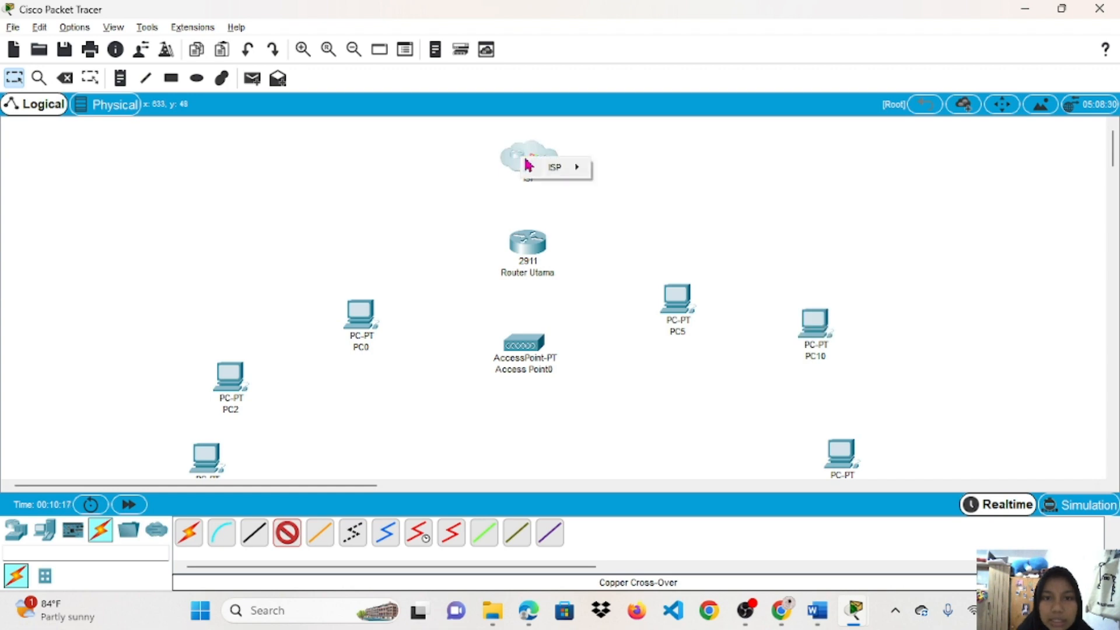
mouse_move(561, 167)
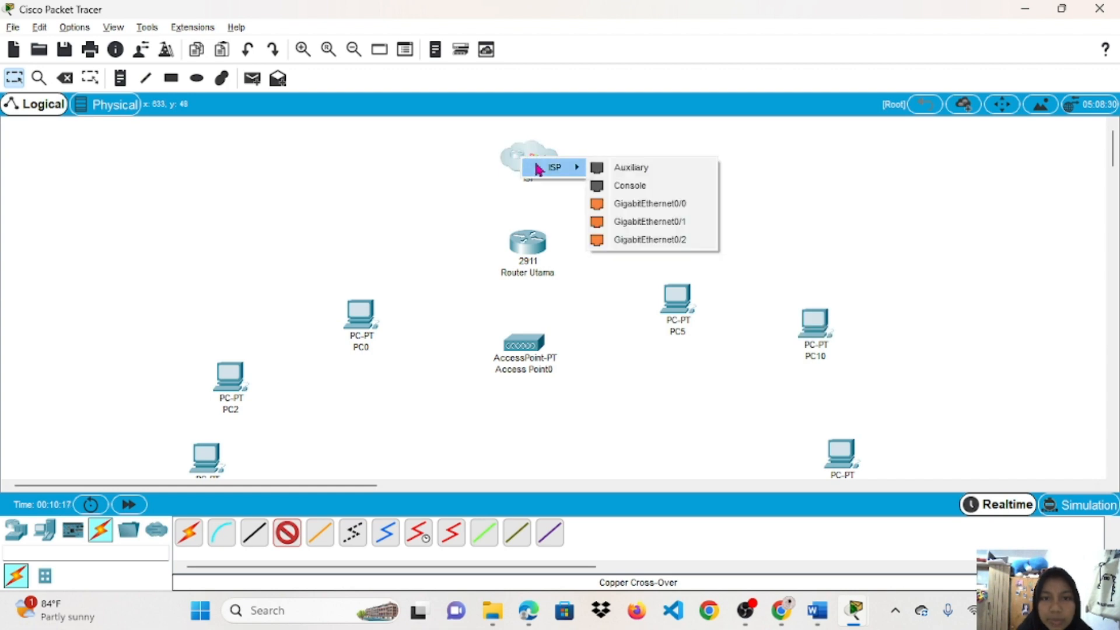
click(634, 204)
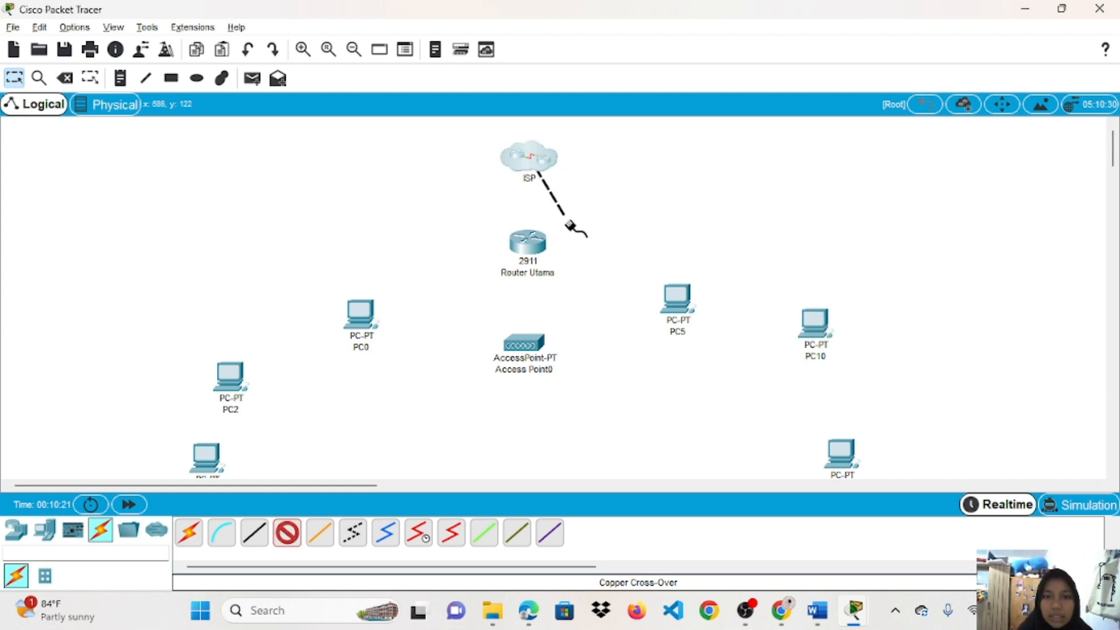
click(530, 244)
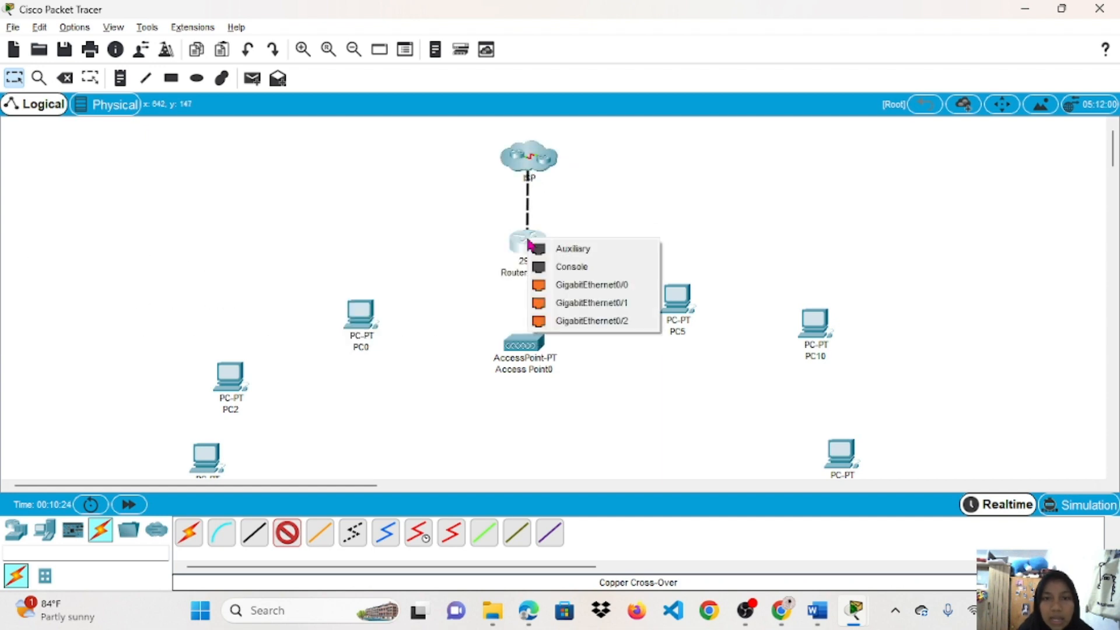
click(569, 286)
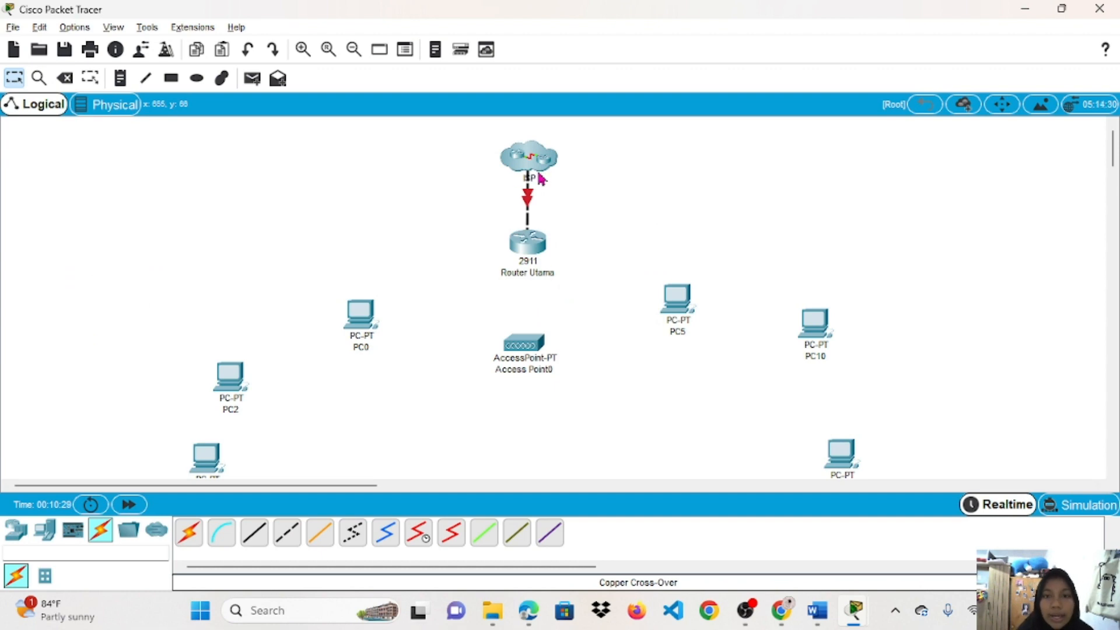
click(519, 251)
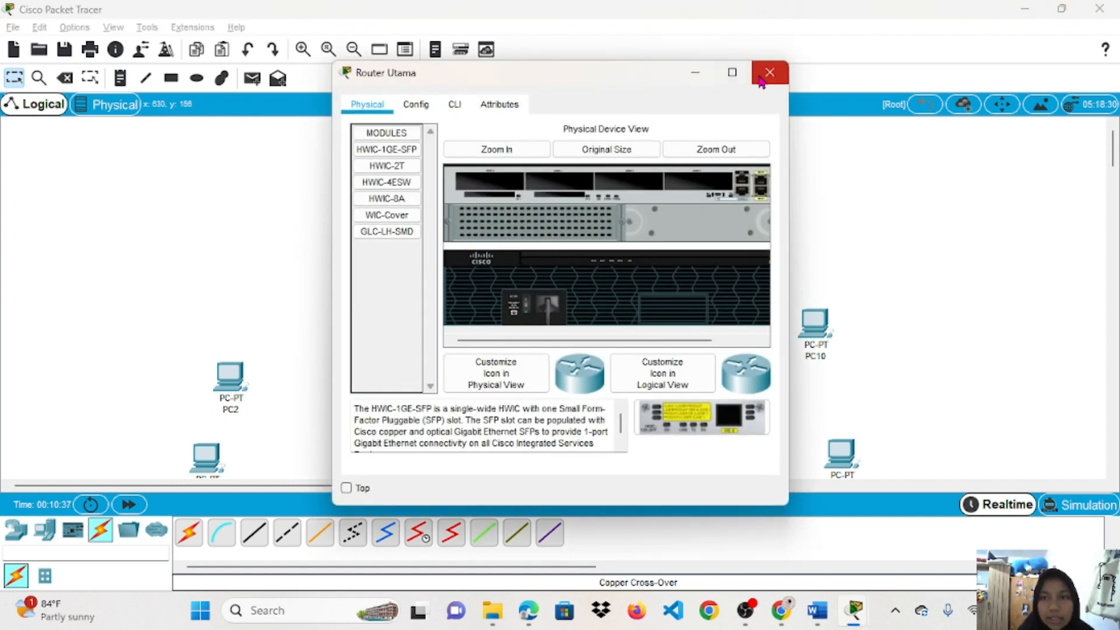
click(761, 82)
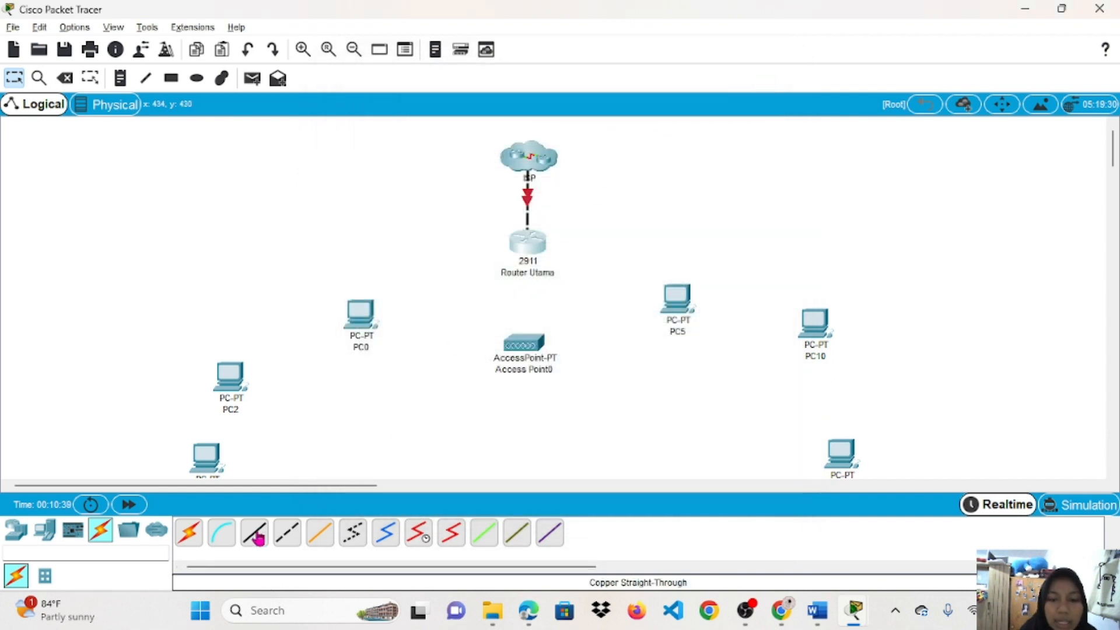
Cable Router Utama's Gig0/1 to Access Point0 Port 0 using copper straight-through.
click(286, 532)
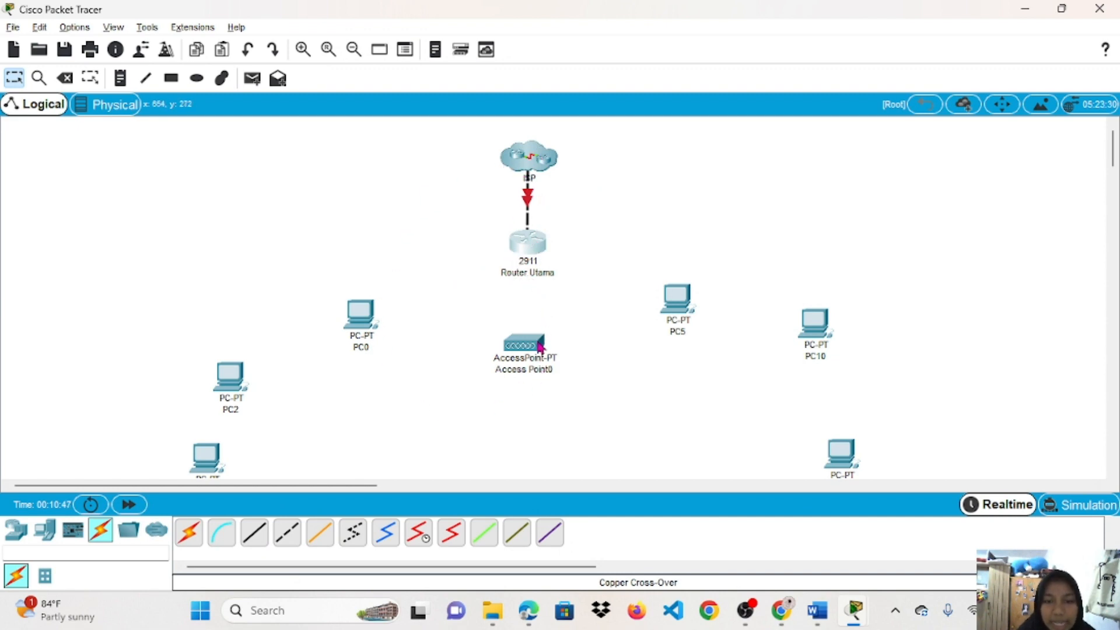
click(254, 532)
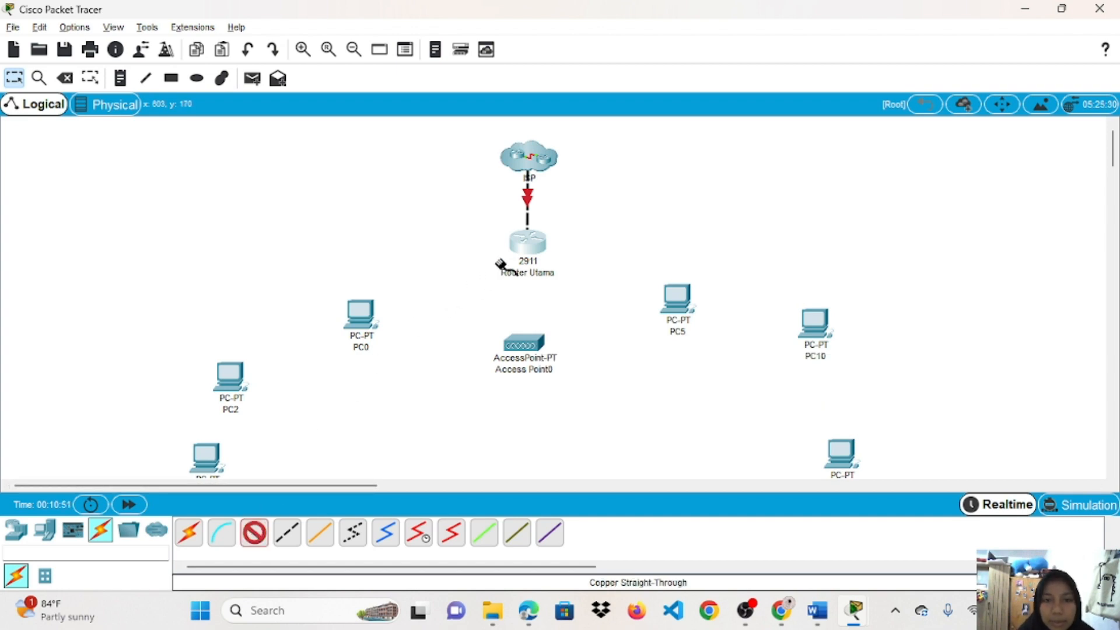
click(532, 235)
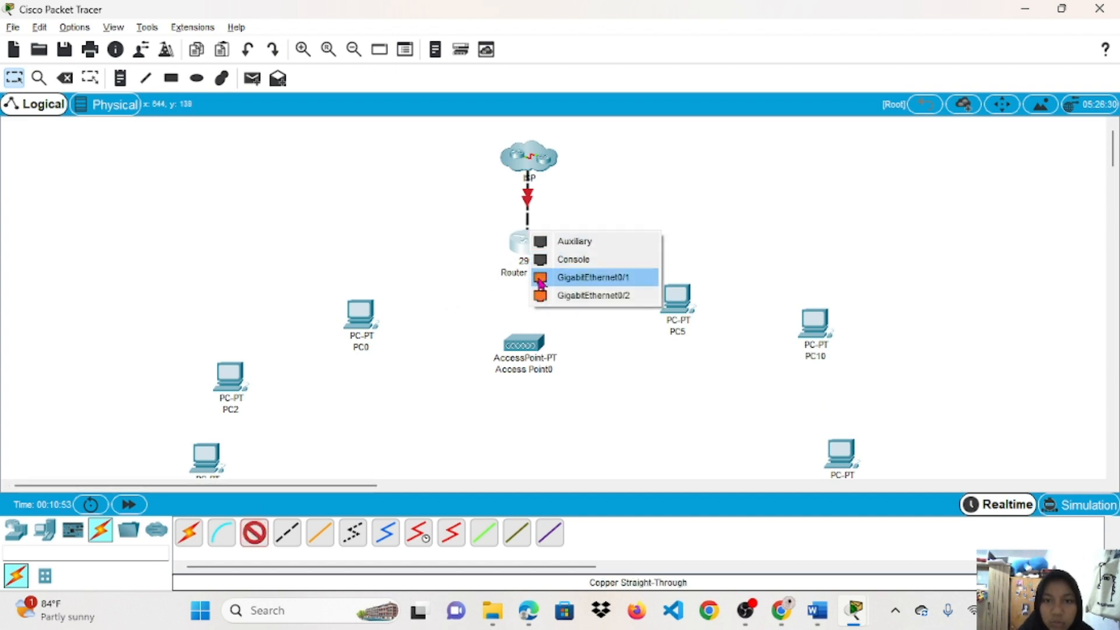
click(593, 277)
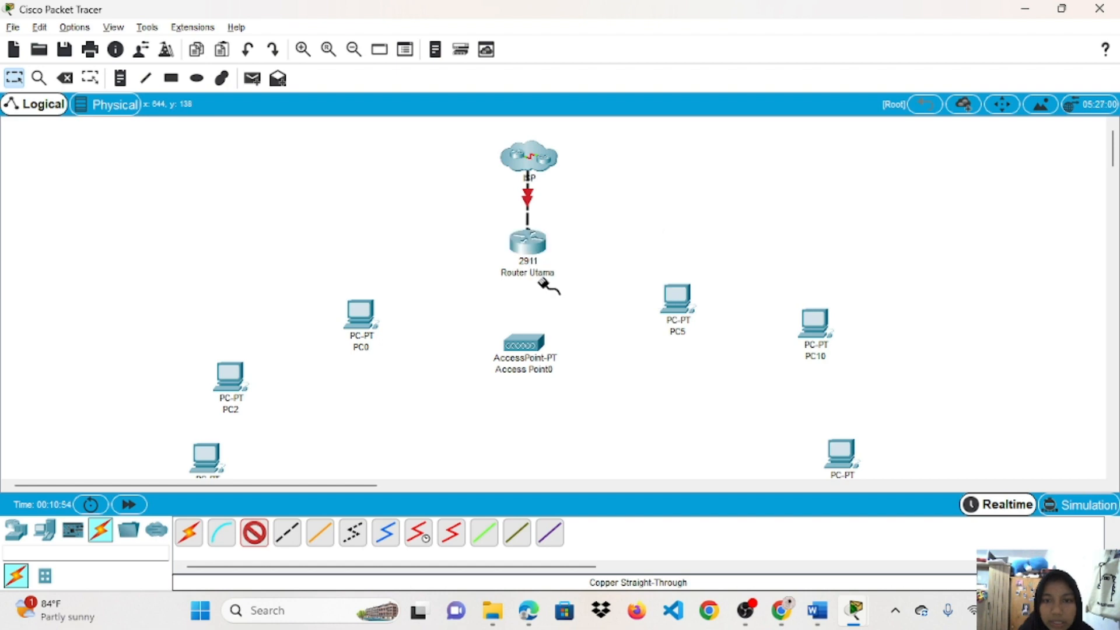
click(524, 346)
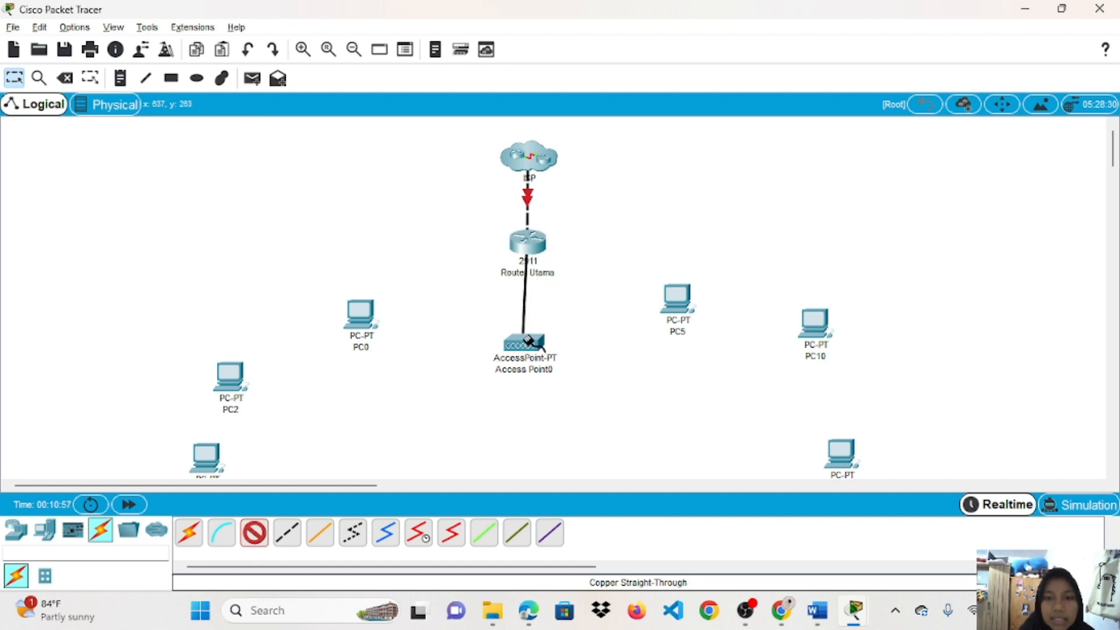
click(529, 341)
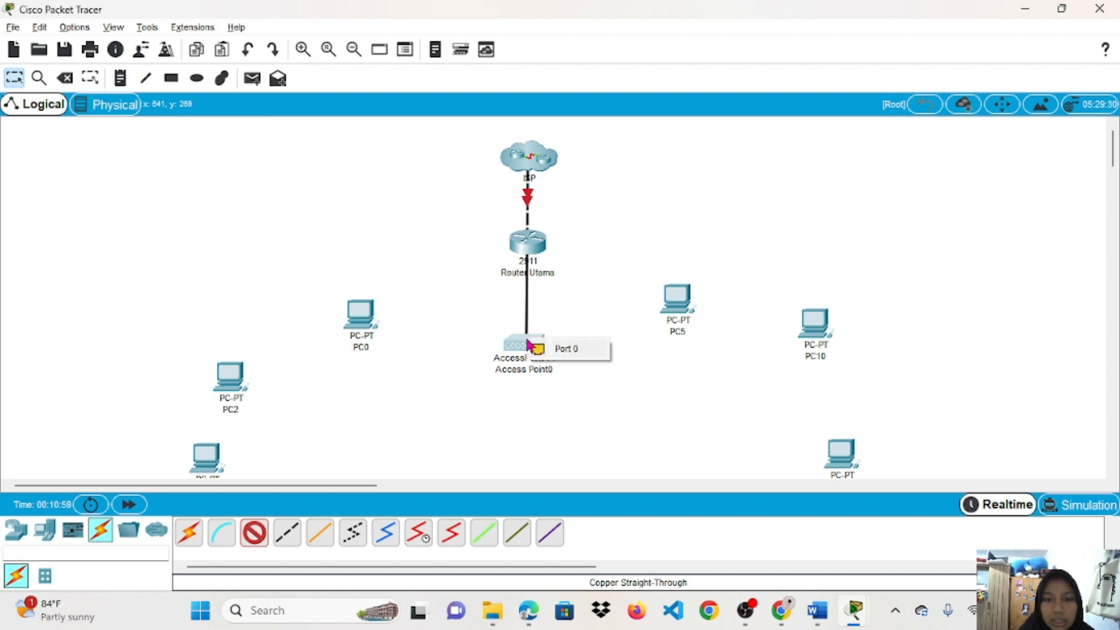
click(545, 353)
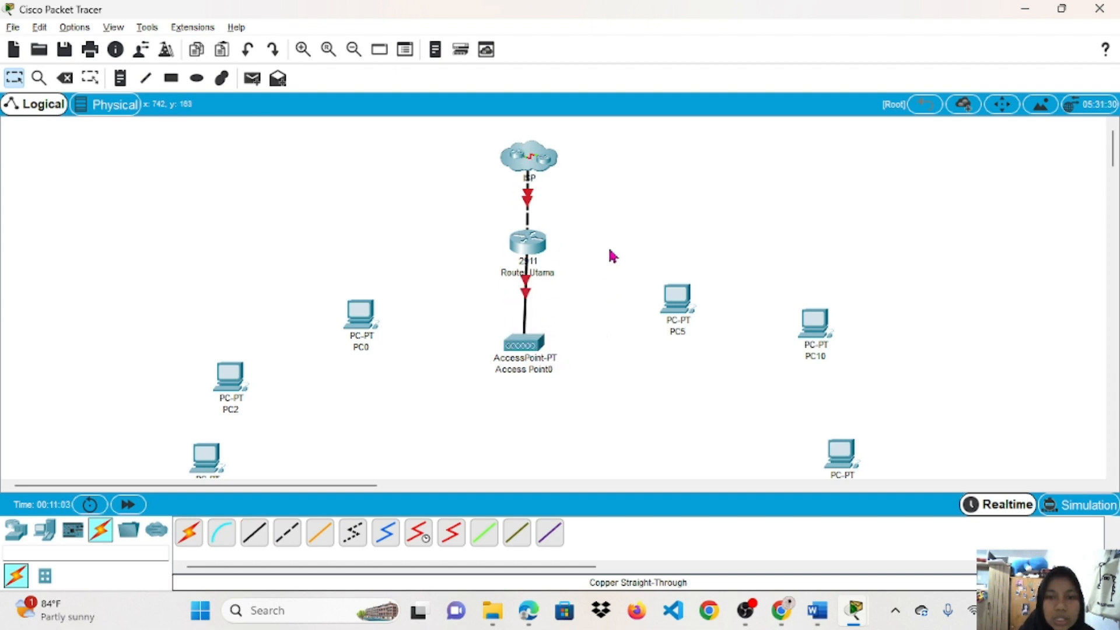
mouse_move(512, 364)
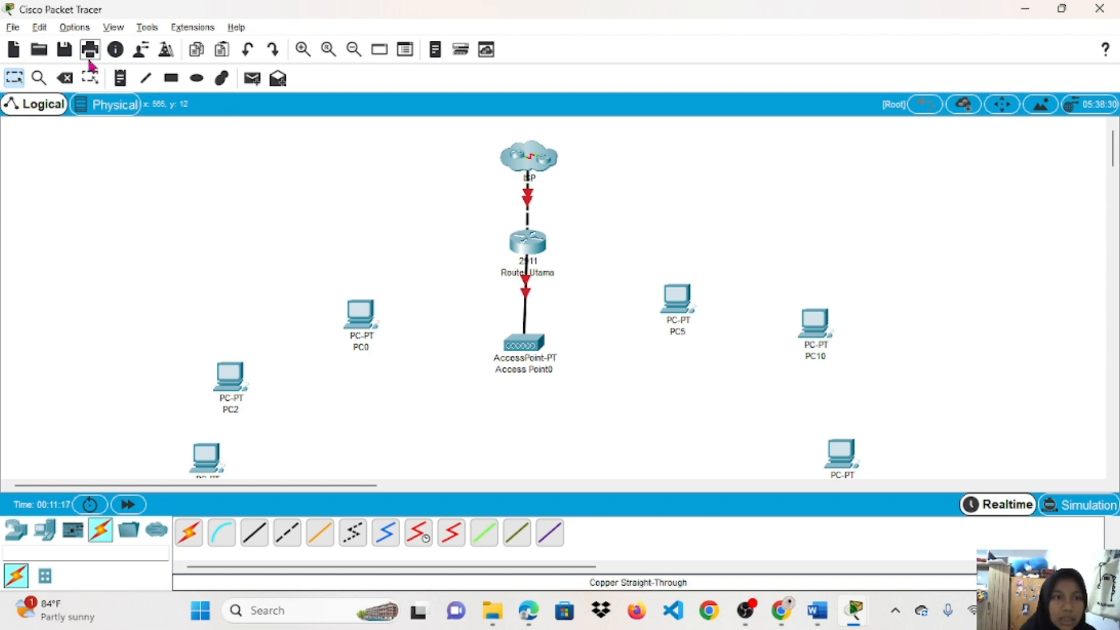
Enable Always Show Port Labels in Logical Workspace under Options > Preferences.
click(87, 30)
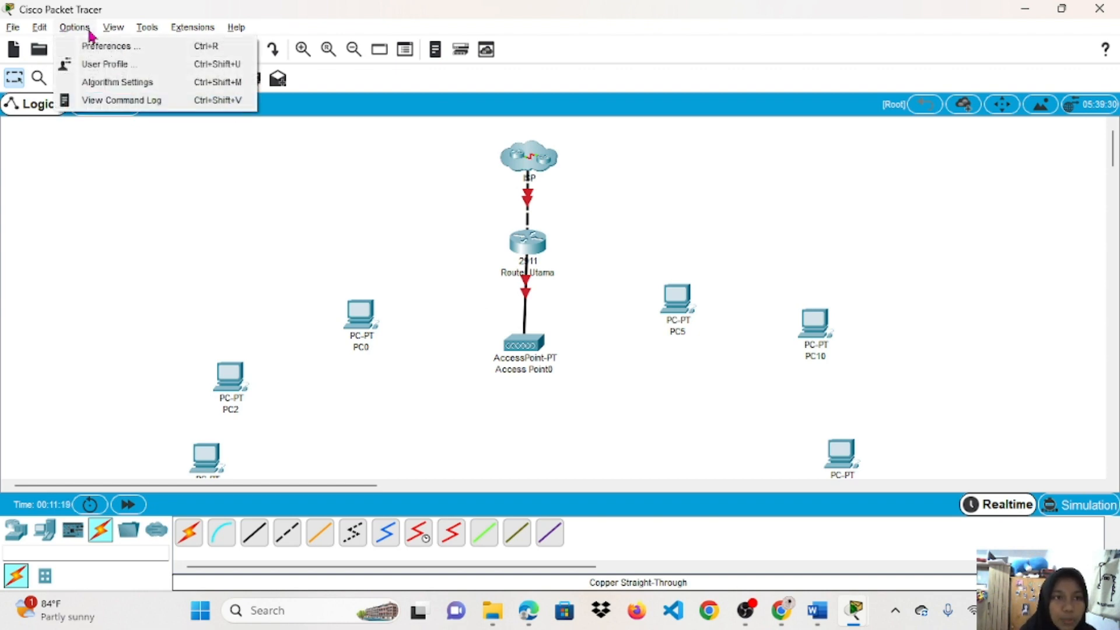
click(103, 50)
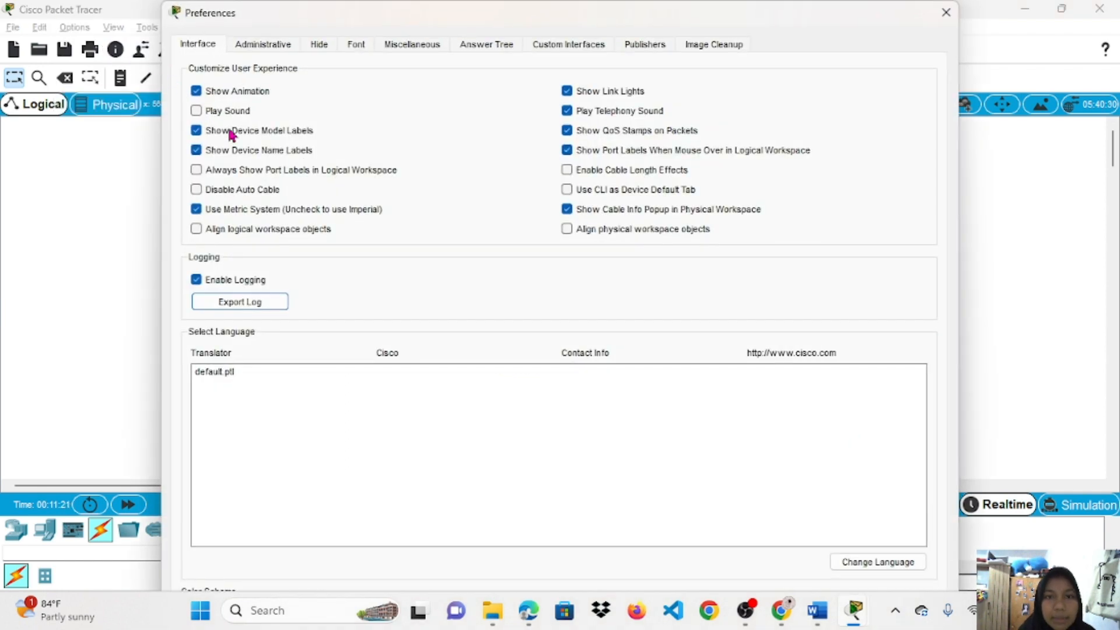
click(197, 170)
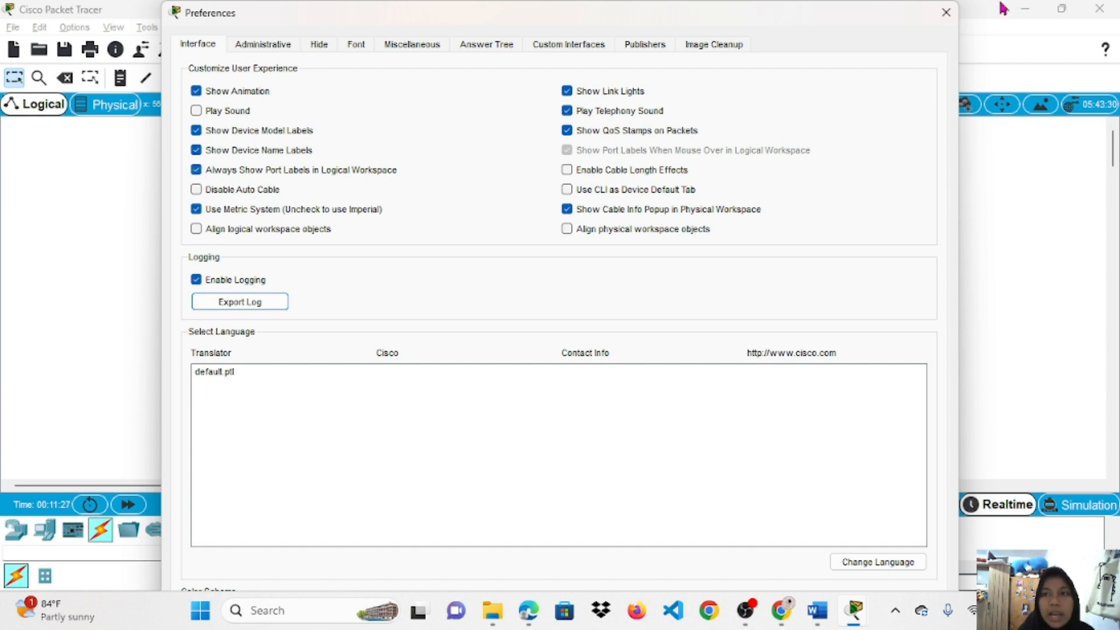
click(947, 14)
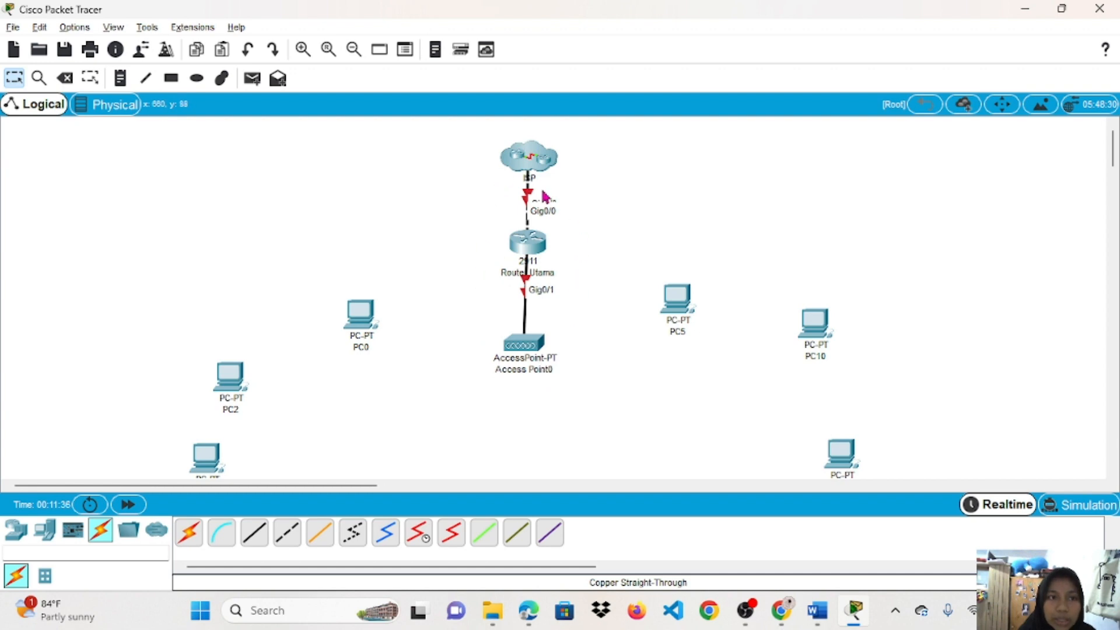
Add a 192.168.1.1 note beside the ISP cloud's link.
click(120, 79)
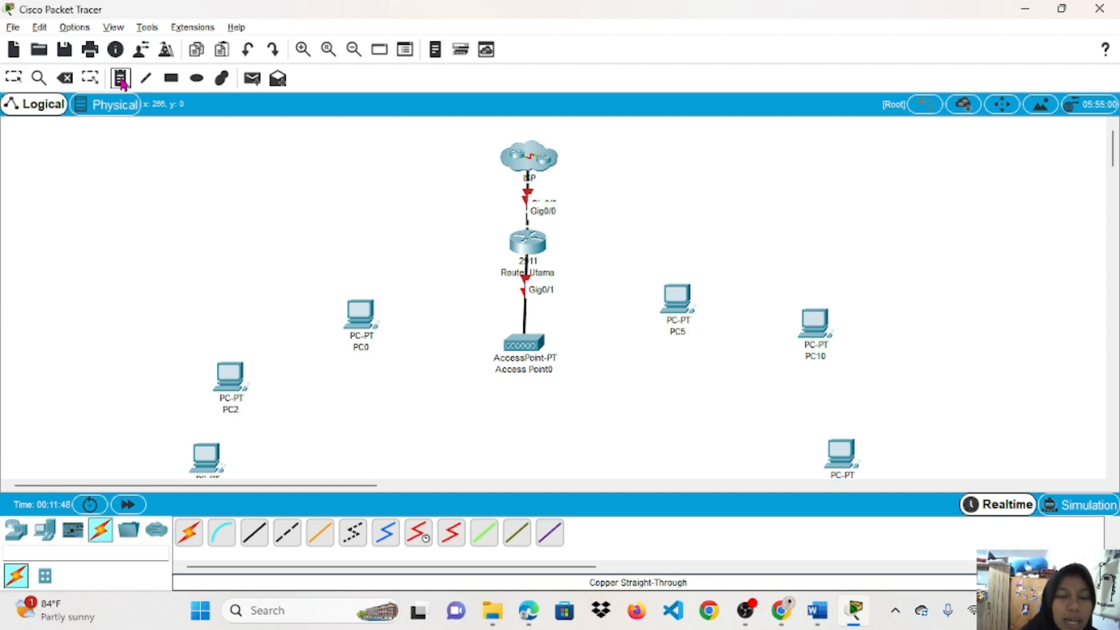
click(603, 197)
click(584, 180)
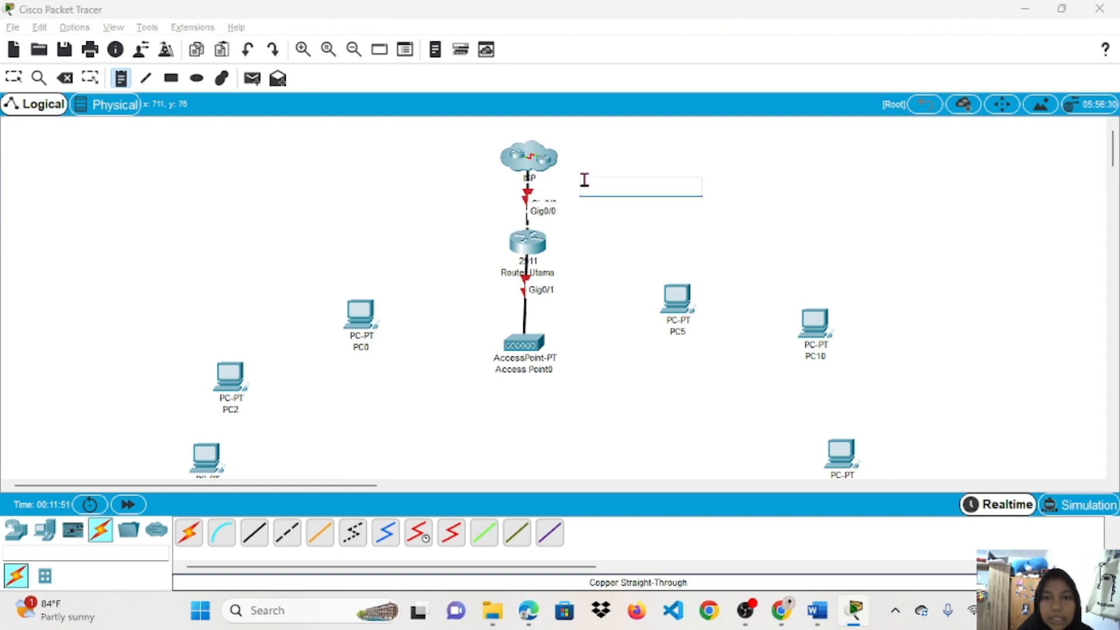
key(Return)
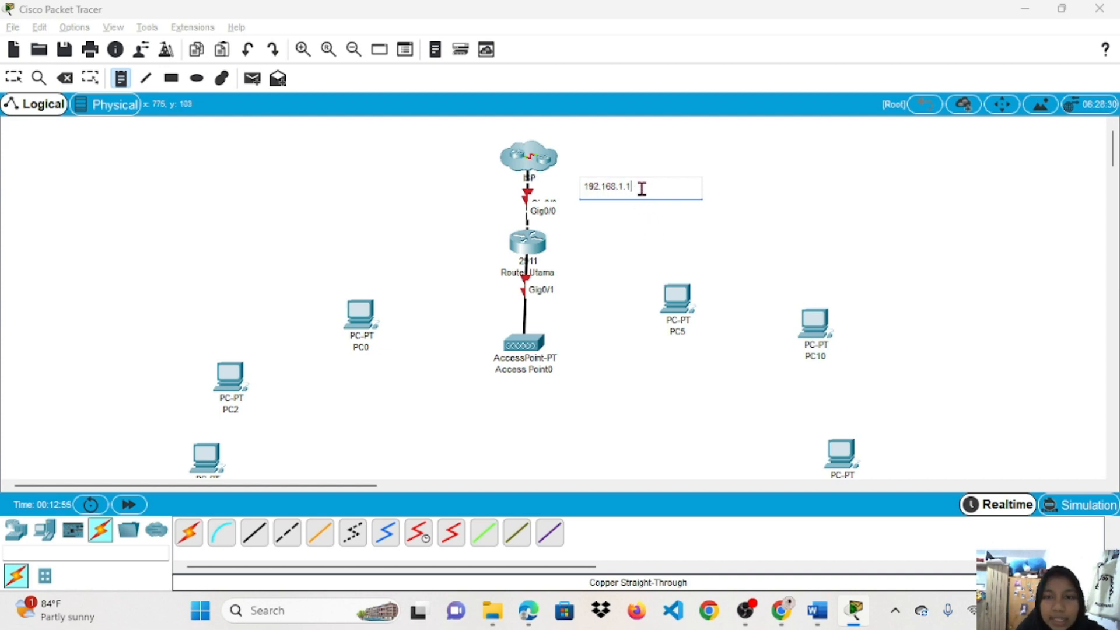
drag(642, 188, 571, 187)
key(ctrl+c)
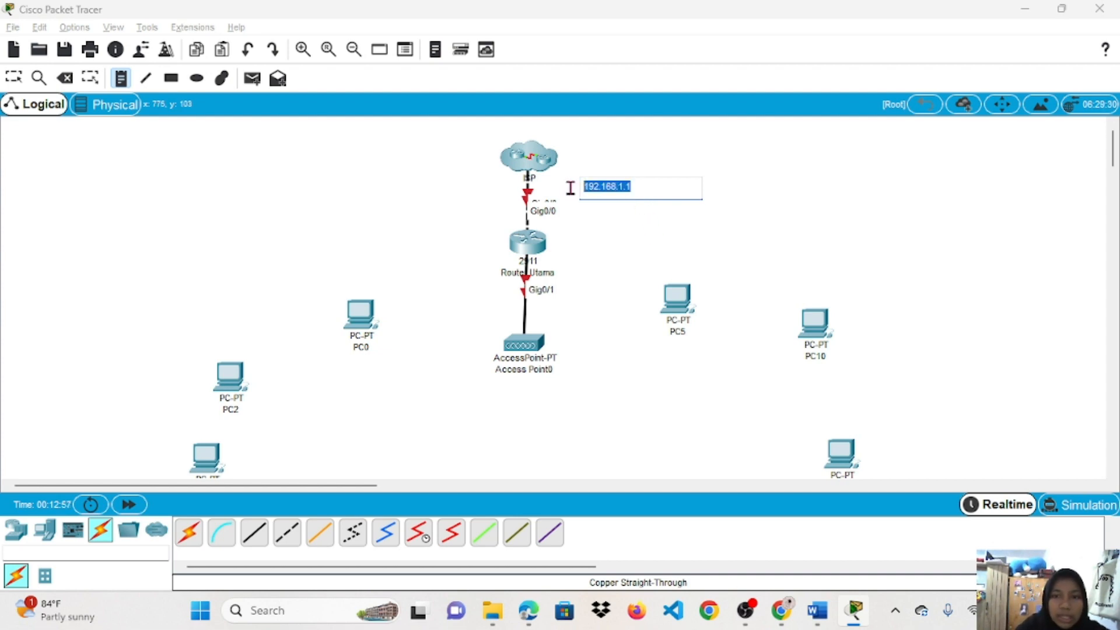
click(624, 227)
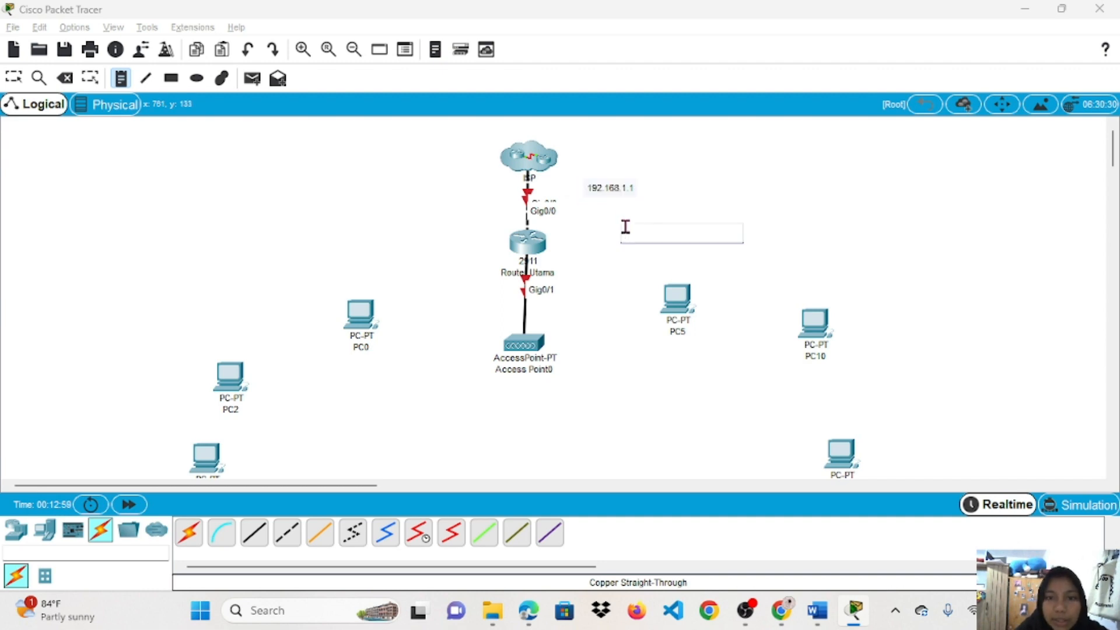
Add a 192.168.1.2 note below it and nudge the 192.168.1.1 note closer to the link.
click(584, 209)
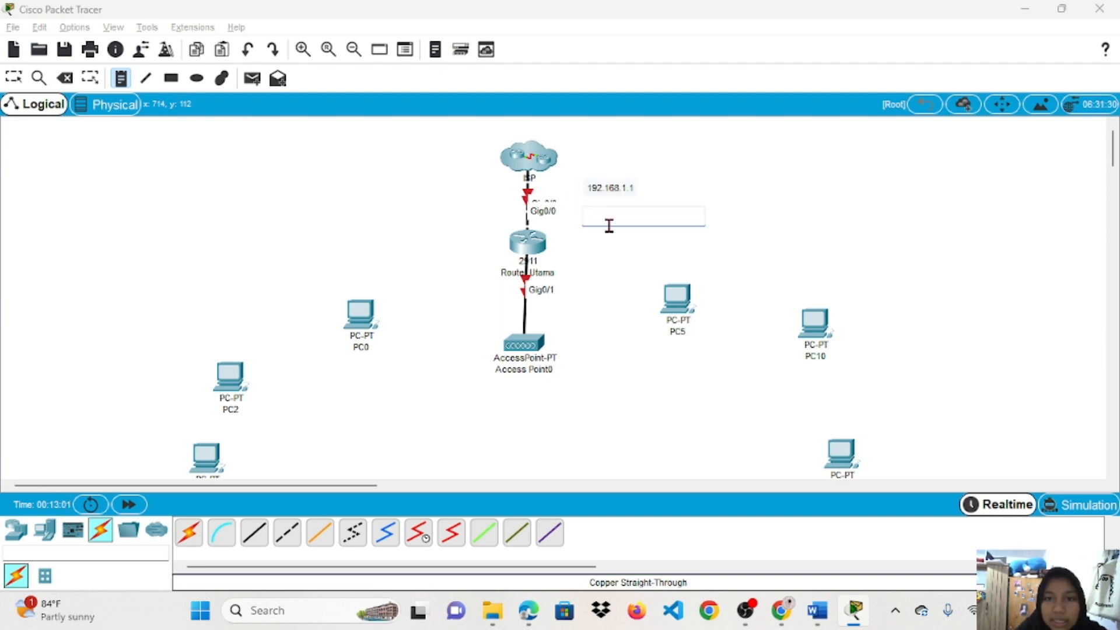
key(ctrl+v)
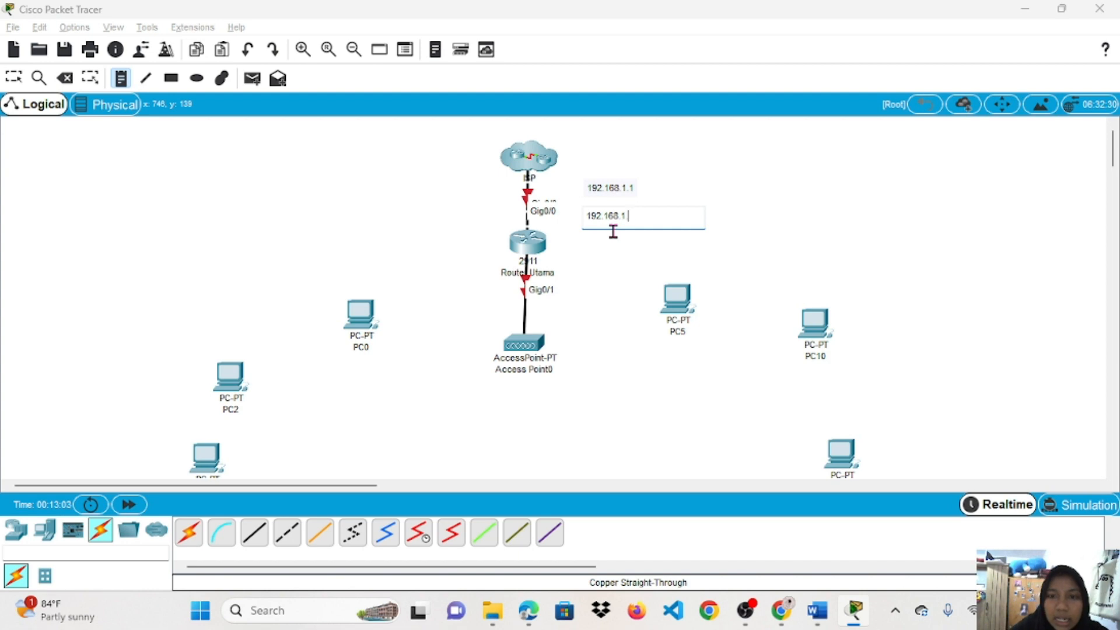
click(706, 251)
click(663, 192)
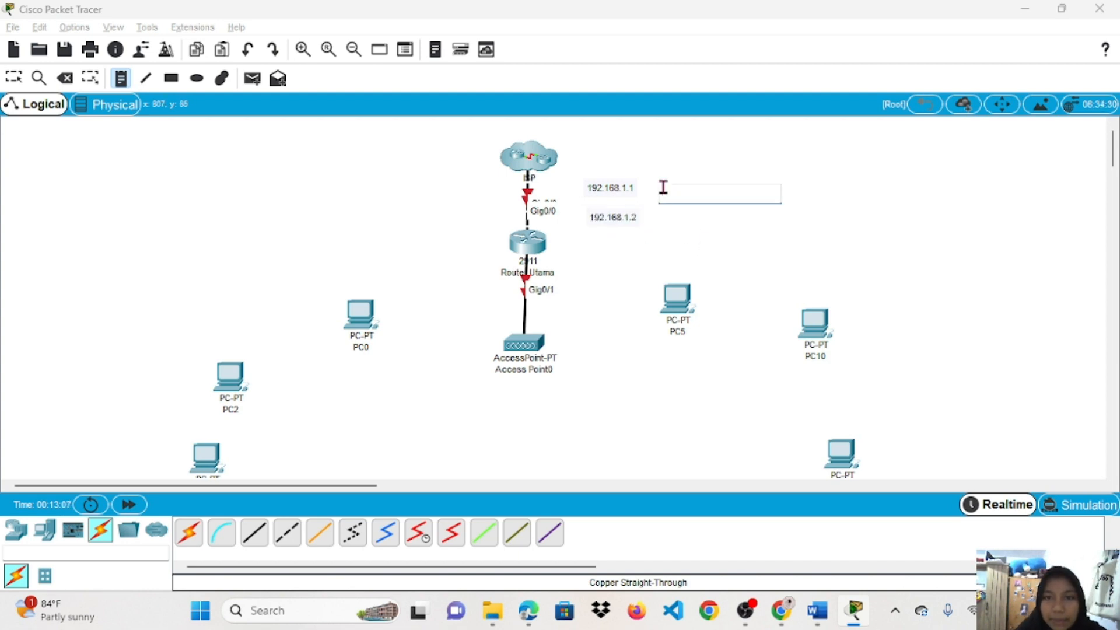
click(744, 291)
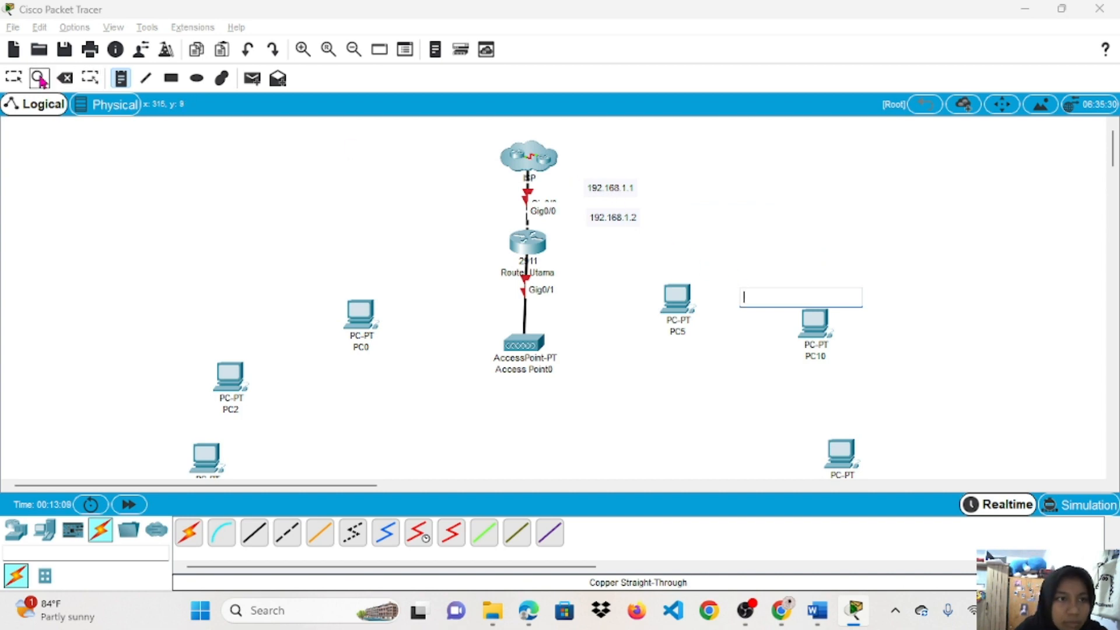
click(14, 78)
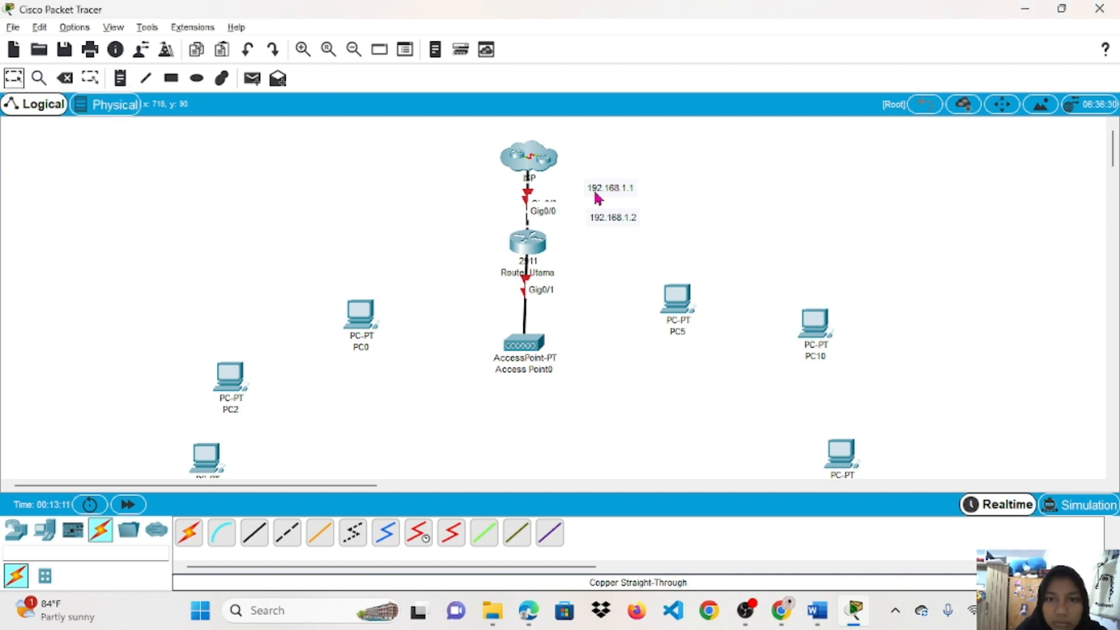
mouse_move(596, 192)
mouse_down()
mouse_move(613, 217)
mouse_move(593, 206)
mouse_up()
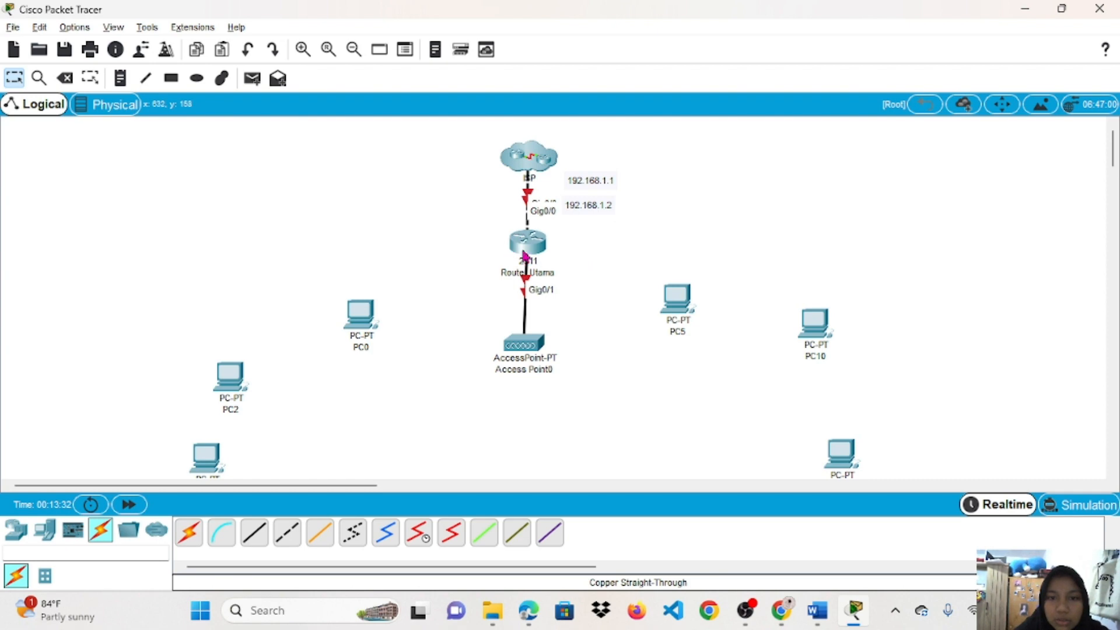
Add a 192.168.2.254 note beside the Router Utama–Access Point0 link.
mouse_move(523, 268)
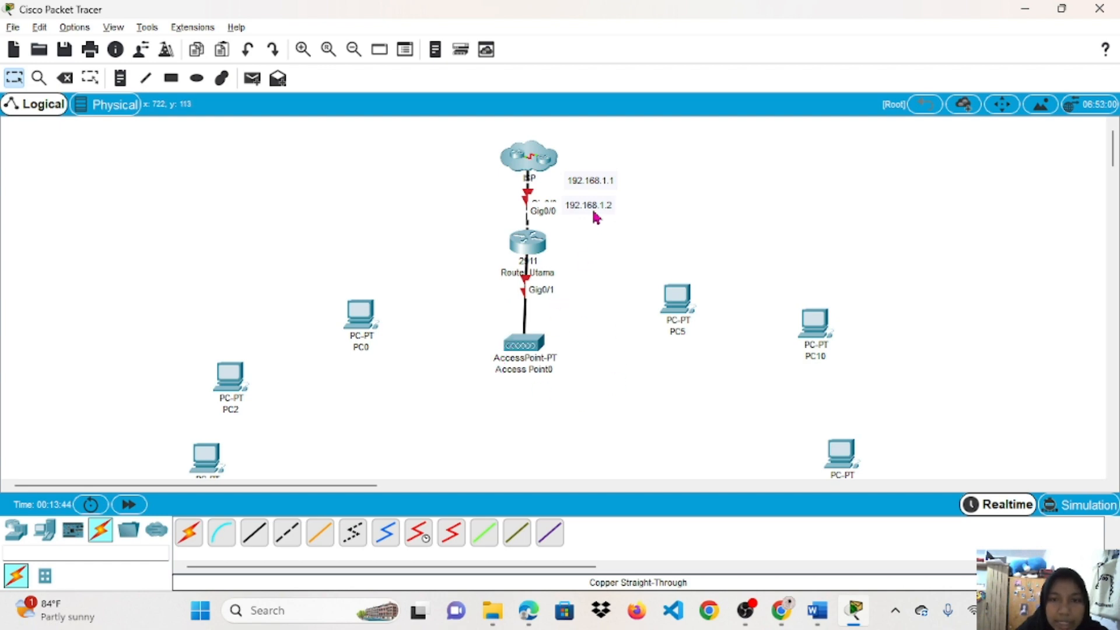
click(127, 86)
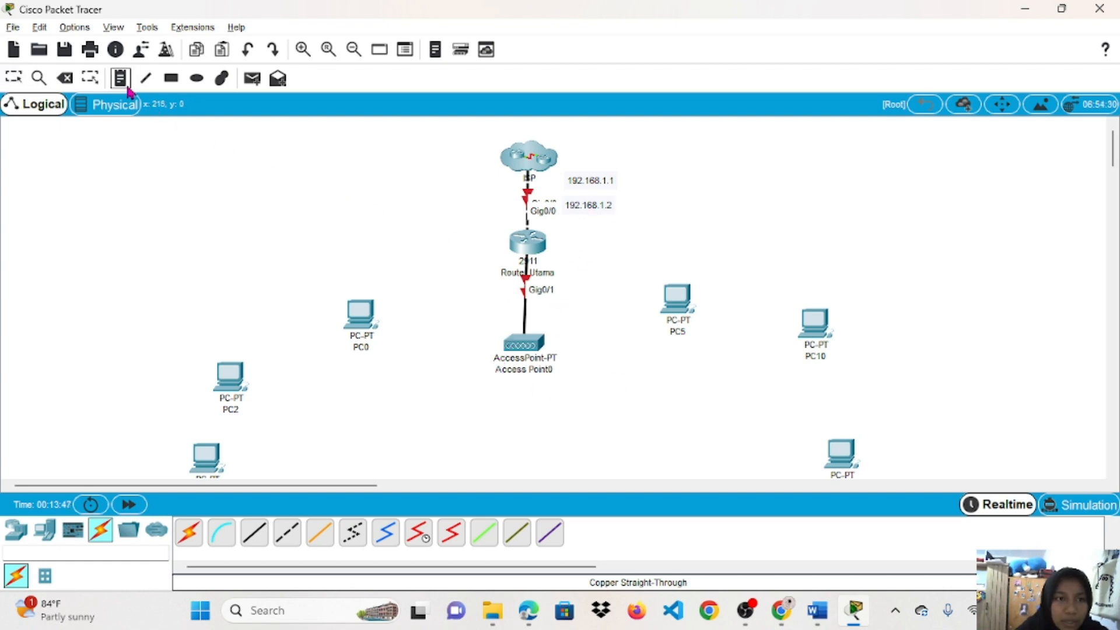
click(584, 282)
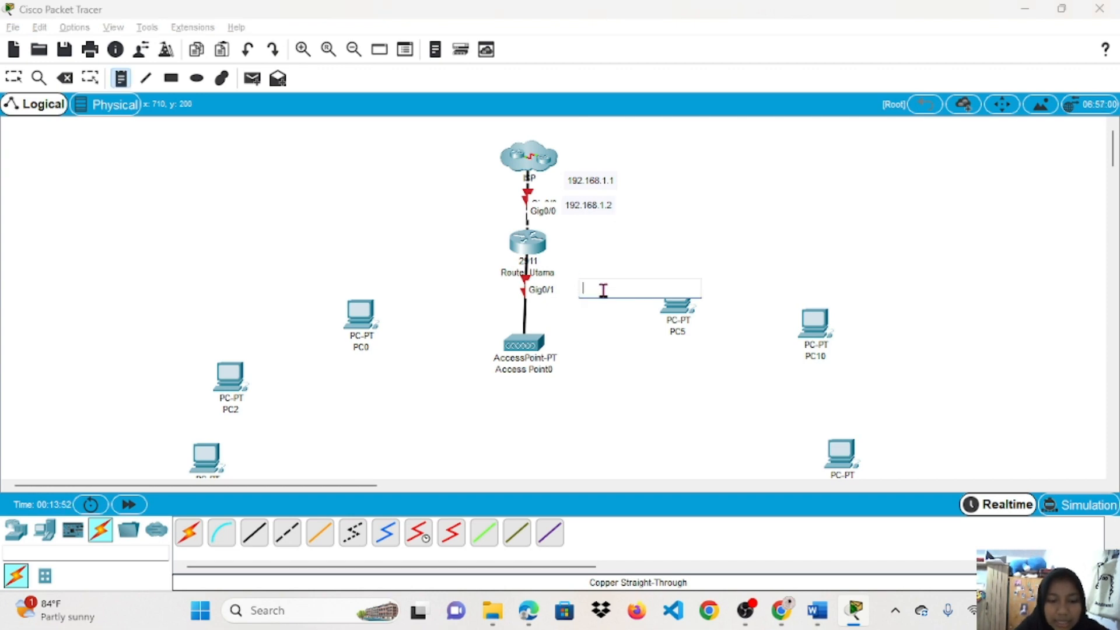
text(192.168.2.254)
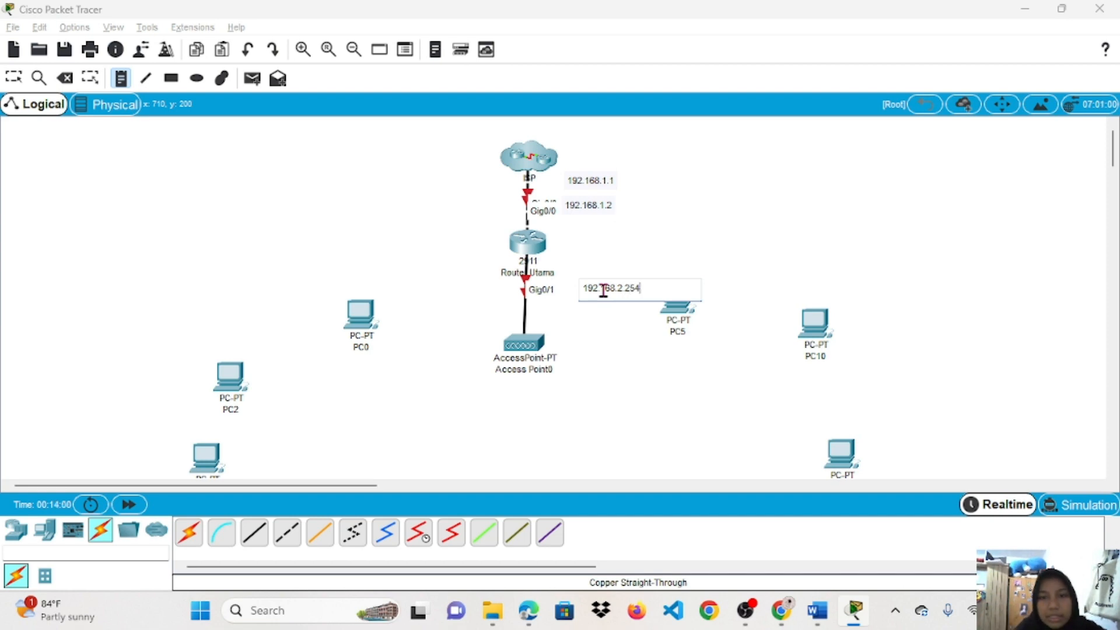
click(631, 332)
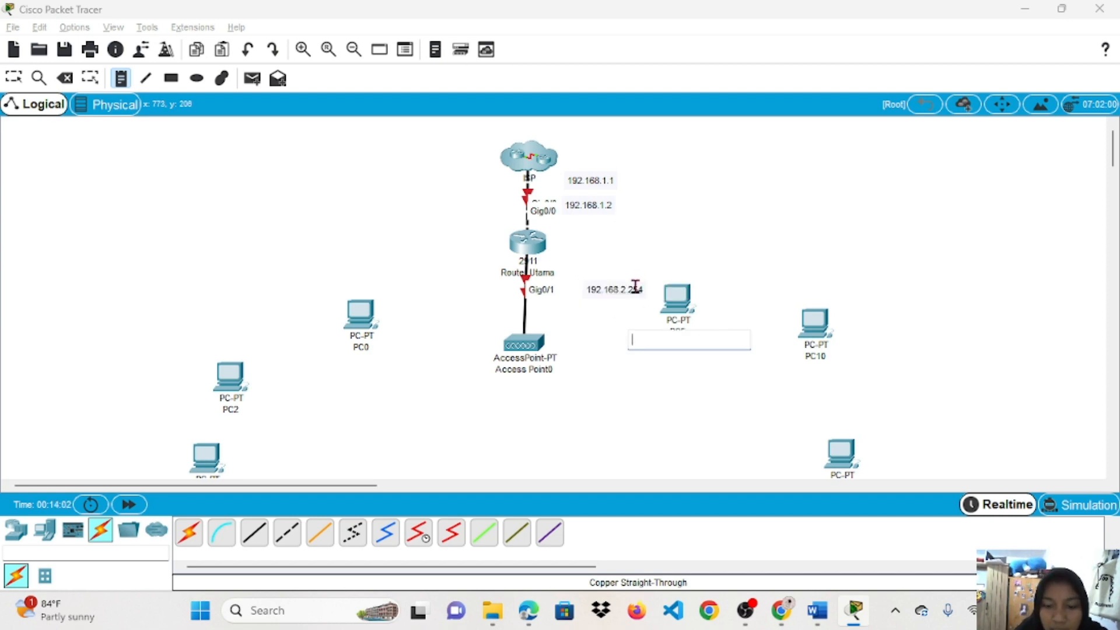
click(14, 76)
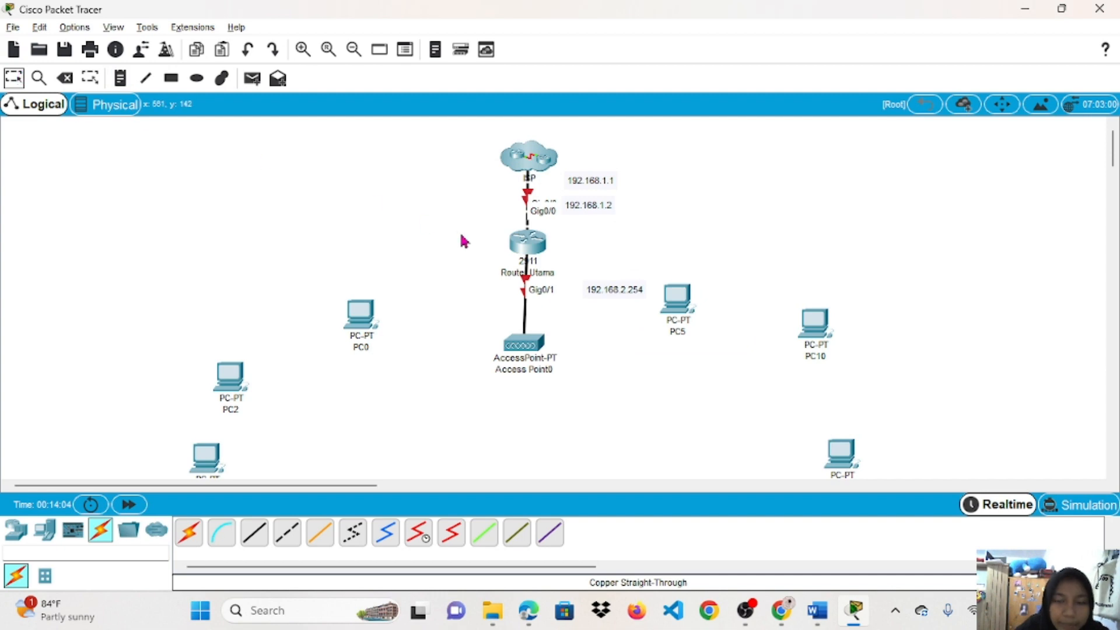
Move the 192.168.2.254 label next to Gig0/1 and enter the ISP cluster.
drag(623, 290, 601, 281)
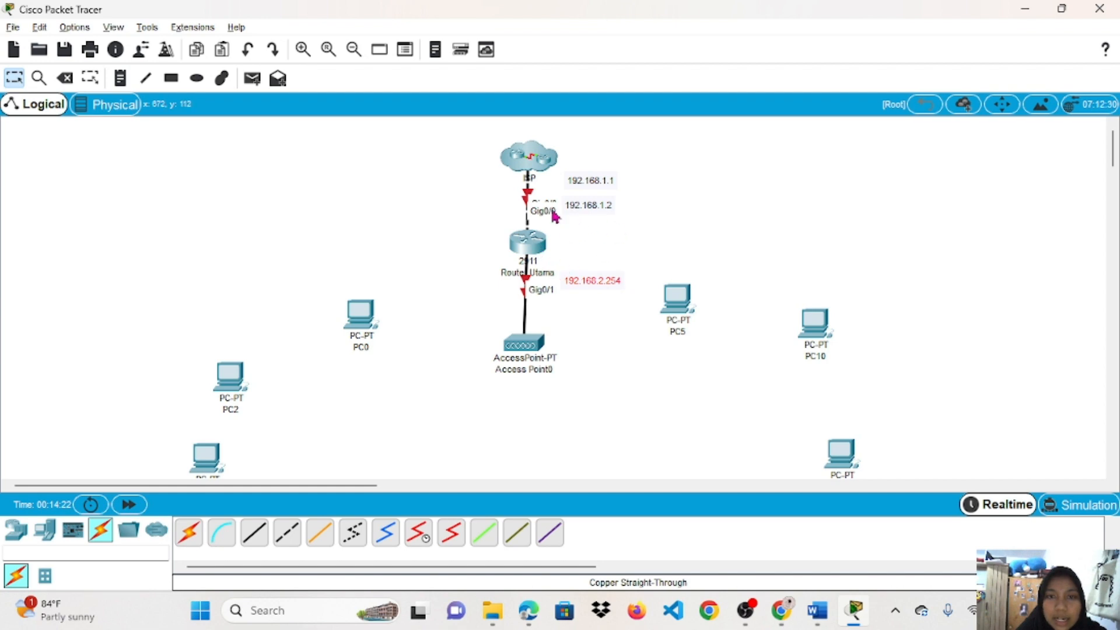
click(636, 238)
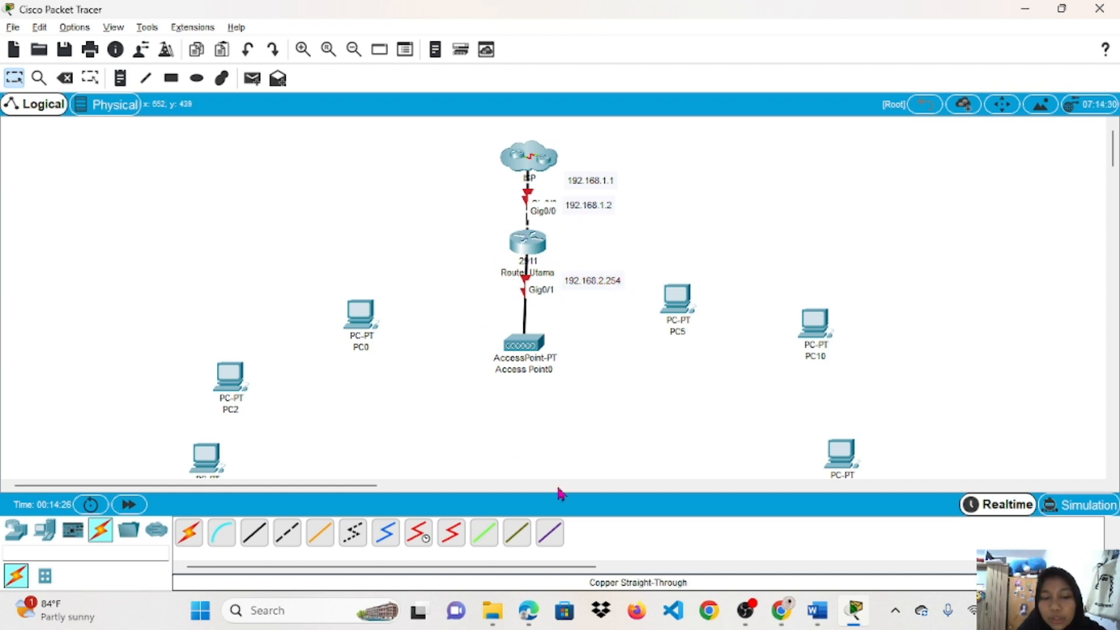
click(532, 157)
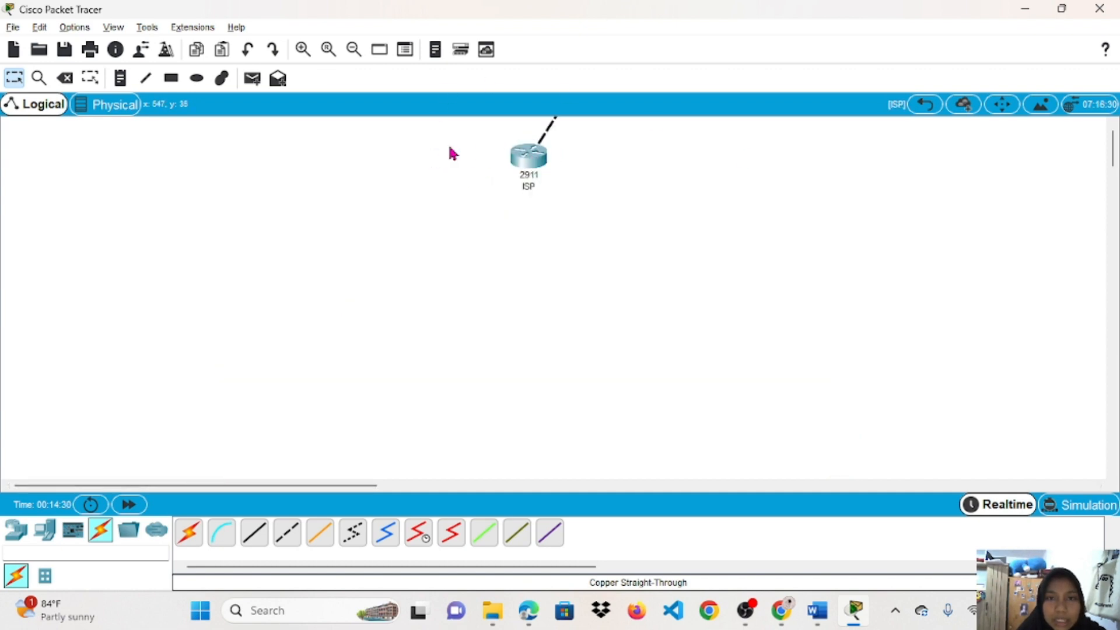
Turn on the ISP router's GigabitEthernet0/0 with IP 192.168.1.1, mask 255.255.255.0.
click(528, 149)
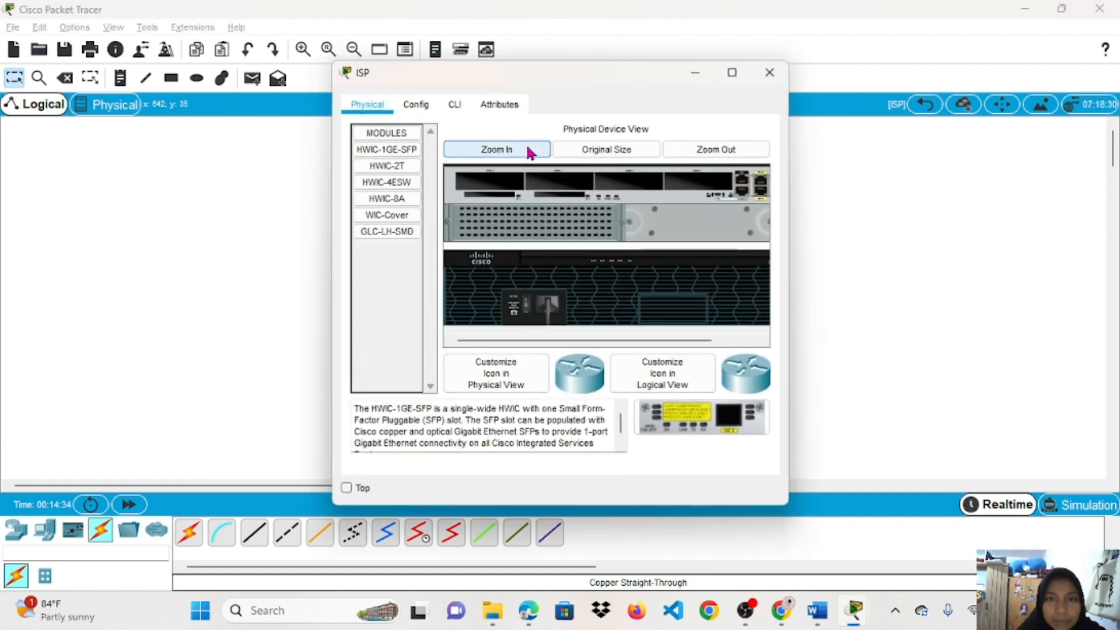
click(416, 108)
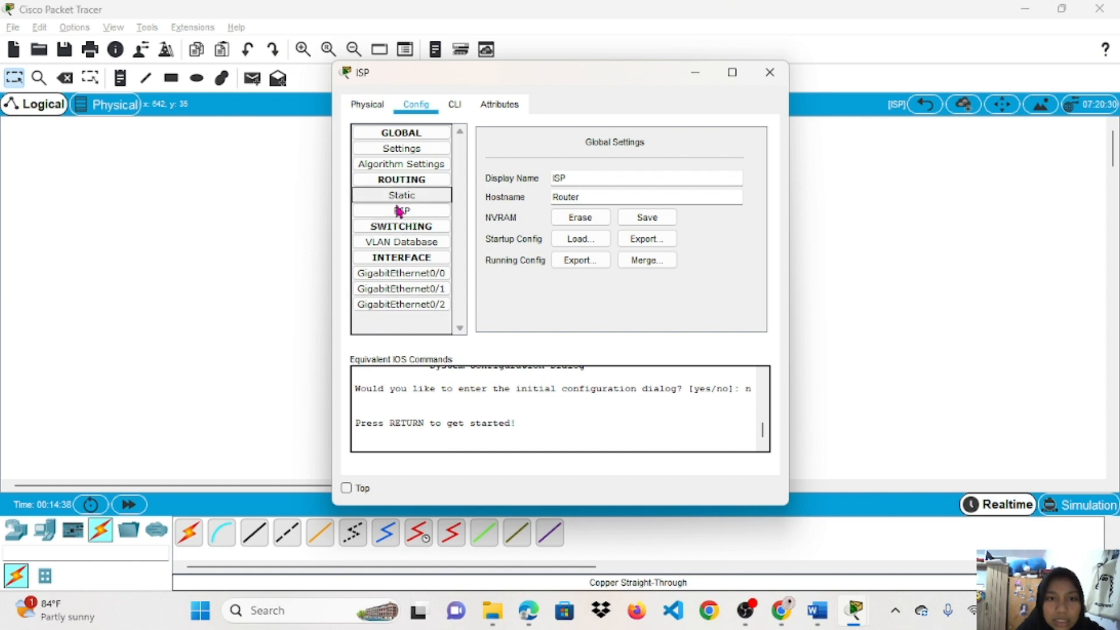
click(401, 274)
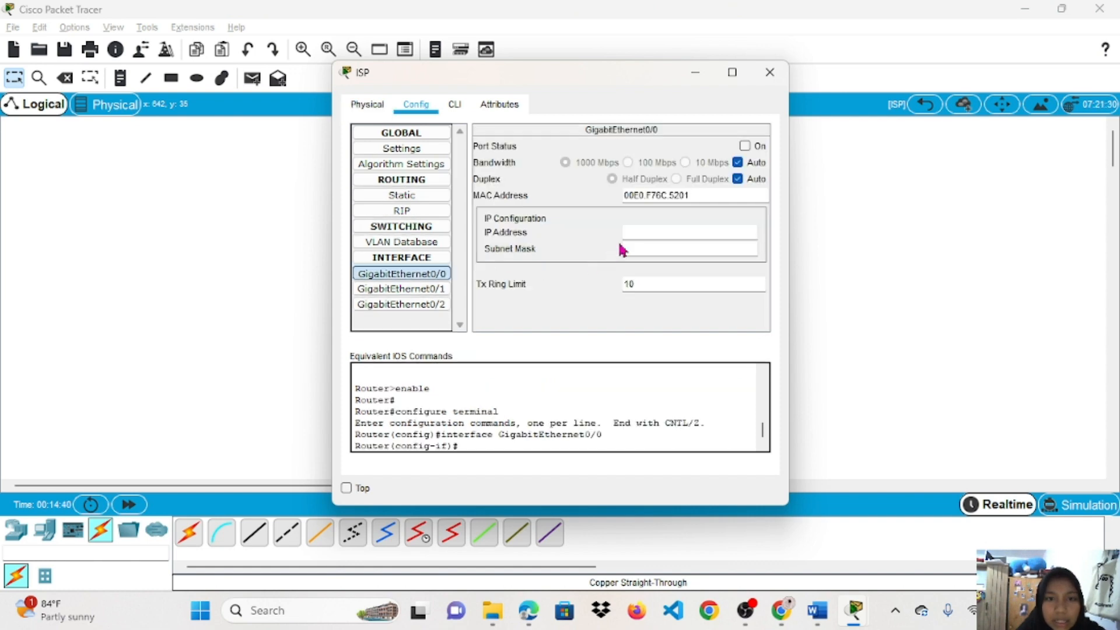
click(752, 146)
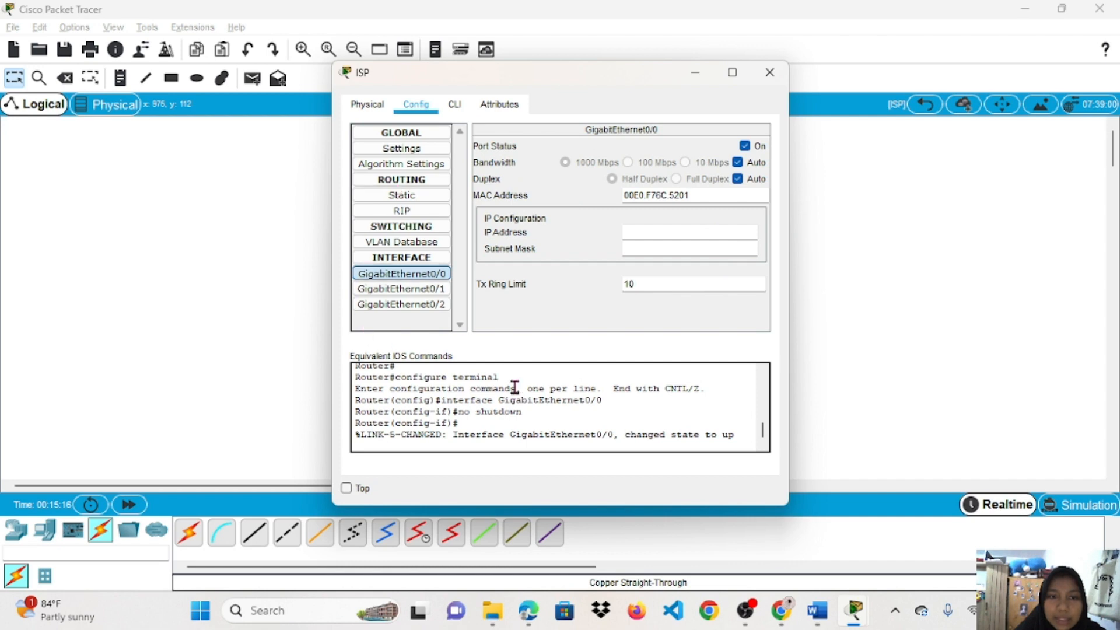
click(656, 234)
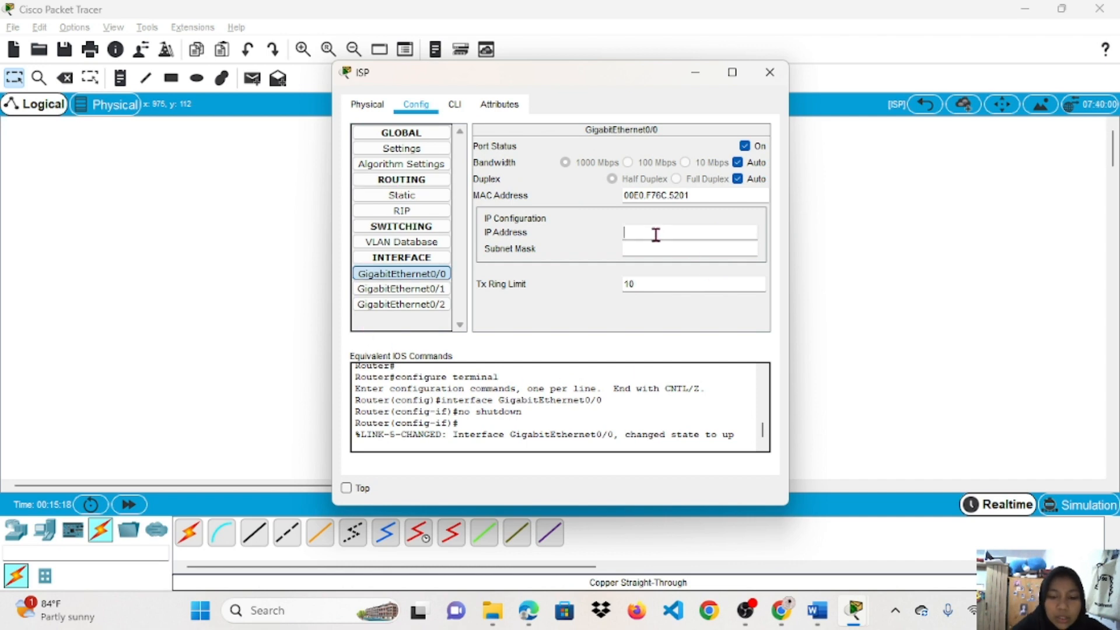
text(192.16)
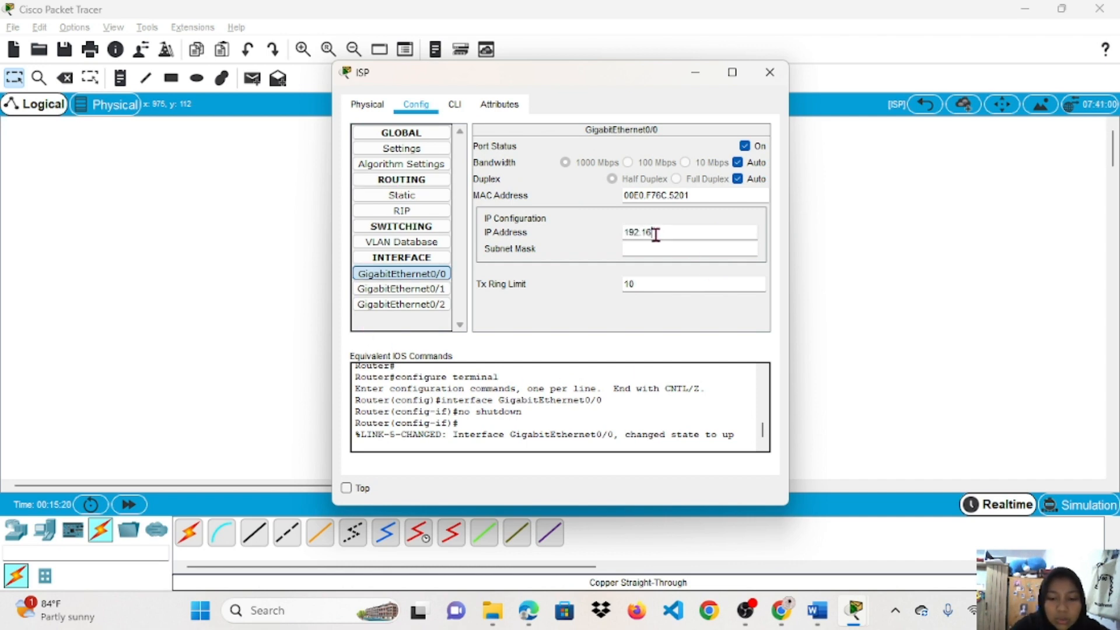
text(8)
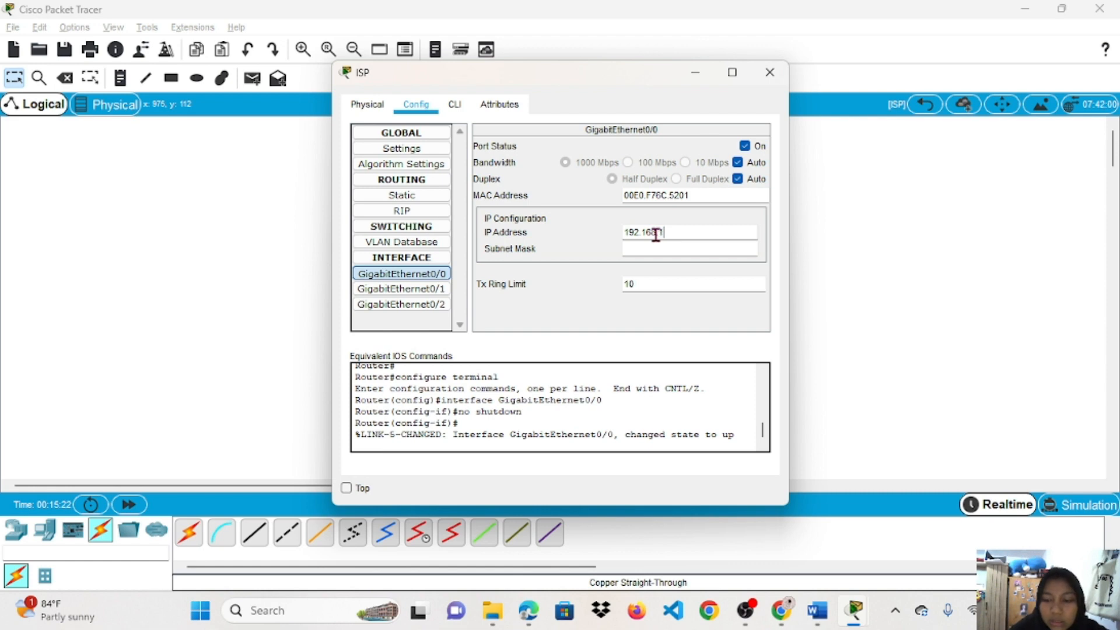
text(.1.1)
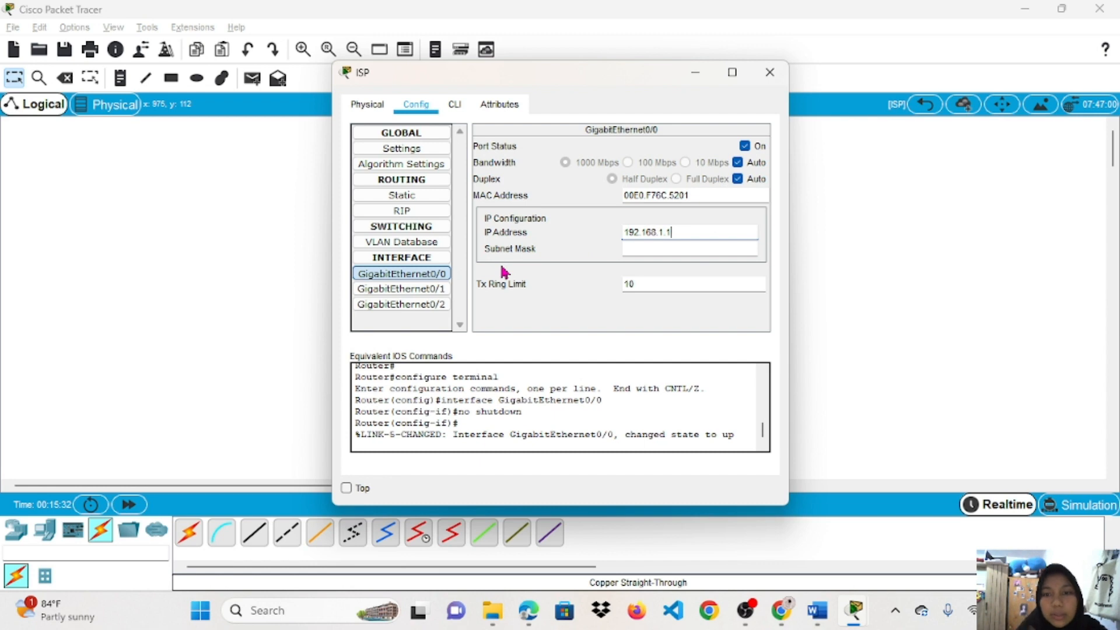
click(645, 248)
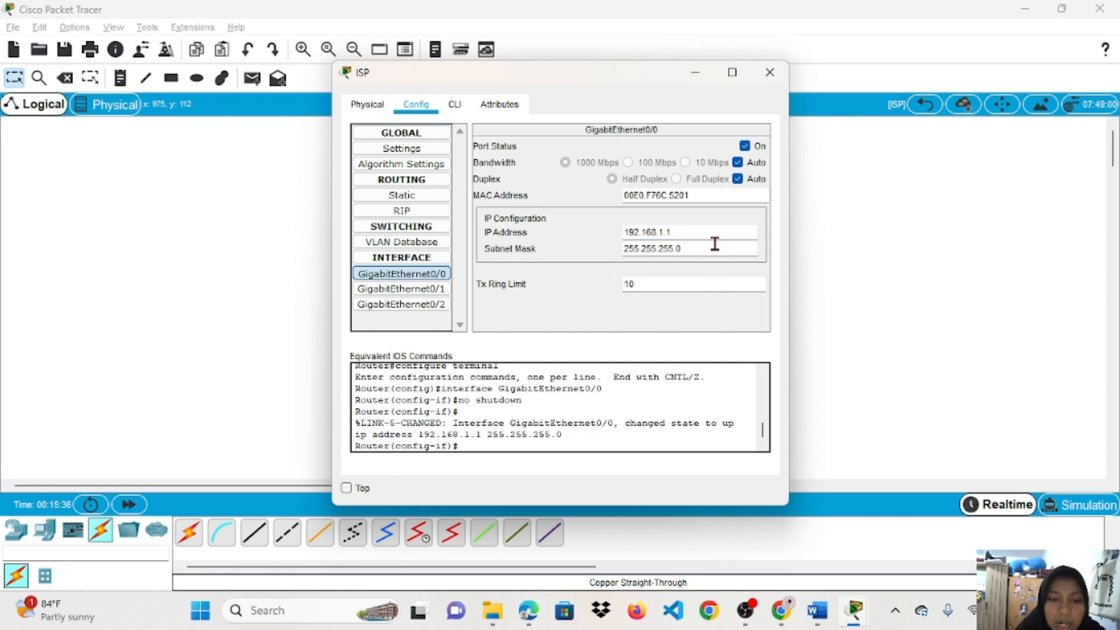
click(769, 75)
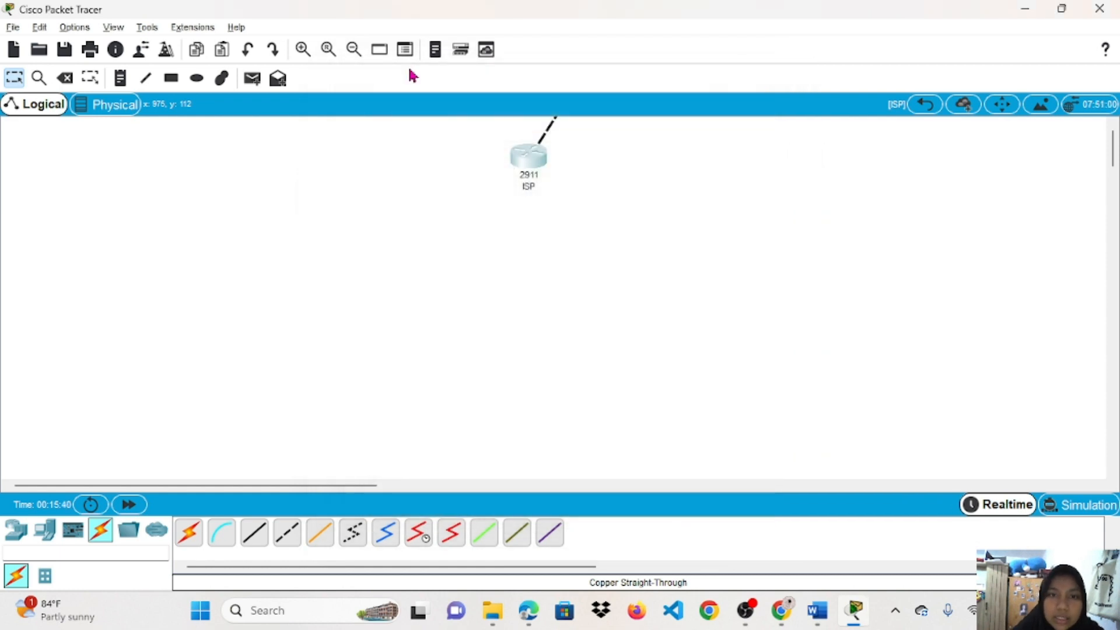
From the main topology, open Router Utama's Config tab and move its window aside.
click(925, 105)
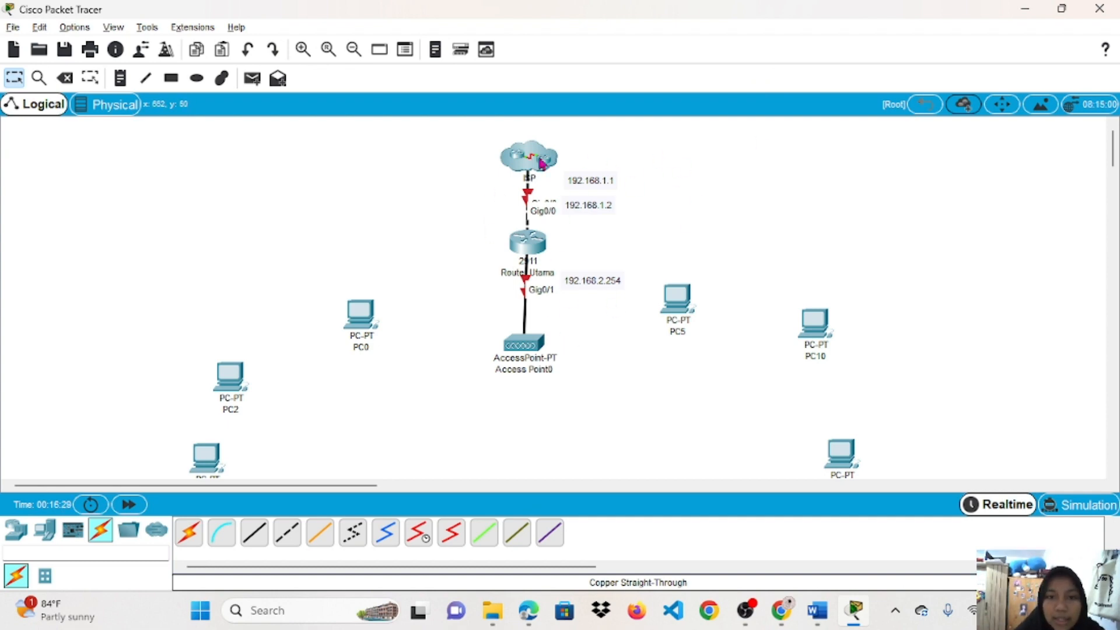
click(523, 247)
drag(631, 90, 352, 117)
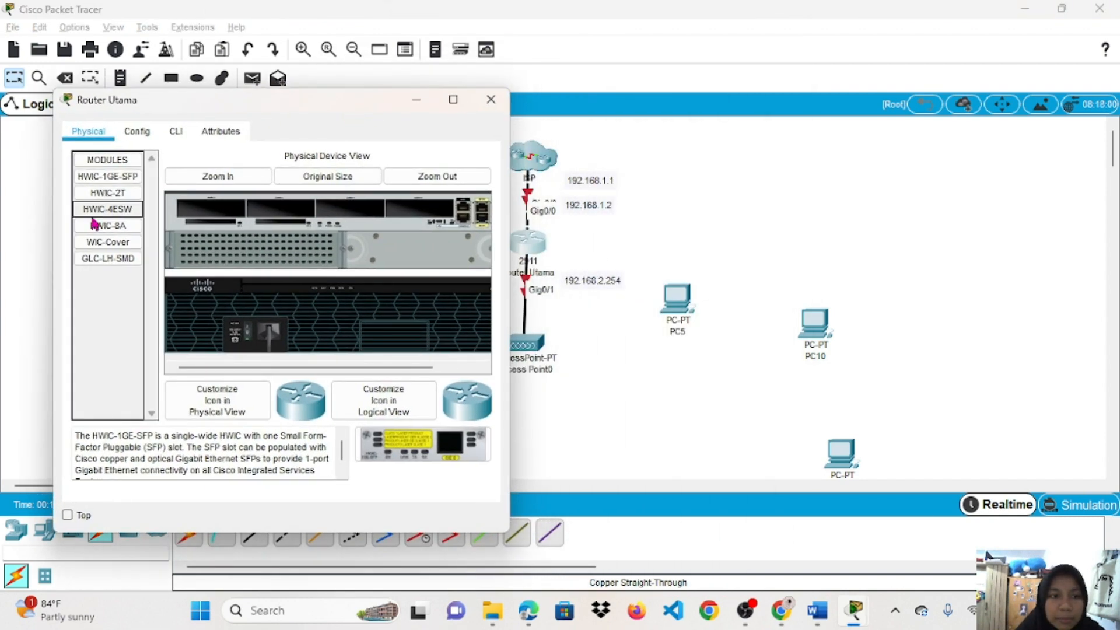
click(138, 135)
drag(293, 108, 248, 71)
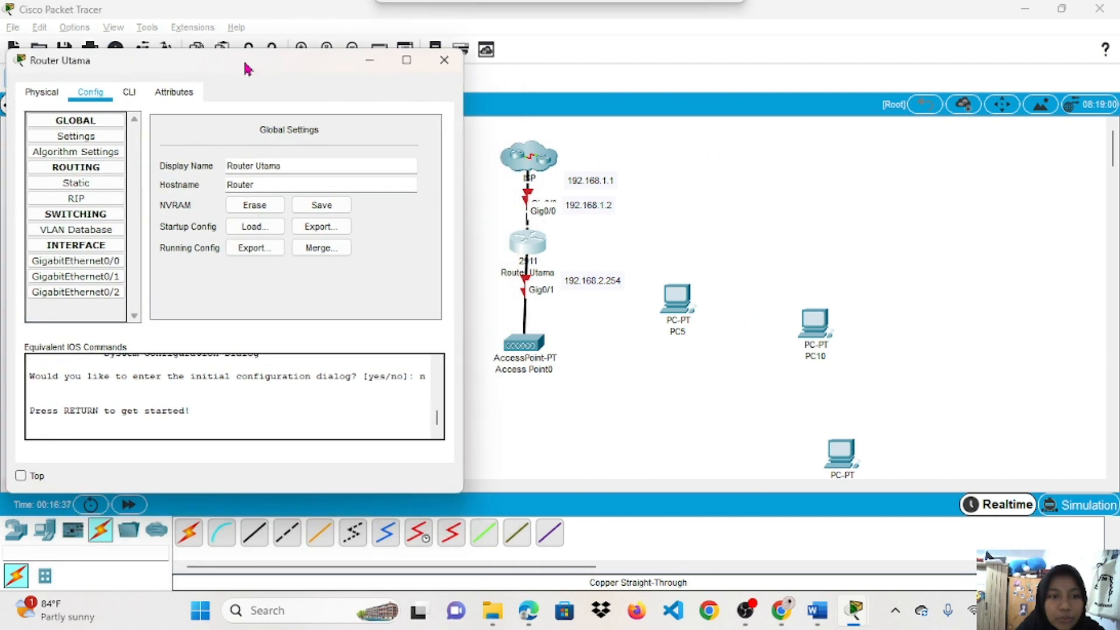
Turn GigabitEthernet0/0 on with IP 198.168.1.2 and mask 255.255.255.0.
click(89, 264)
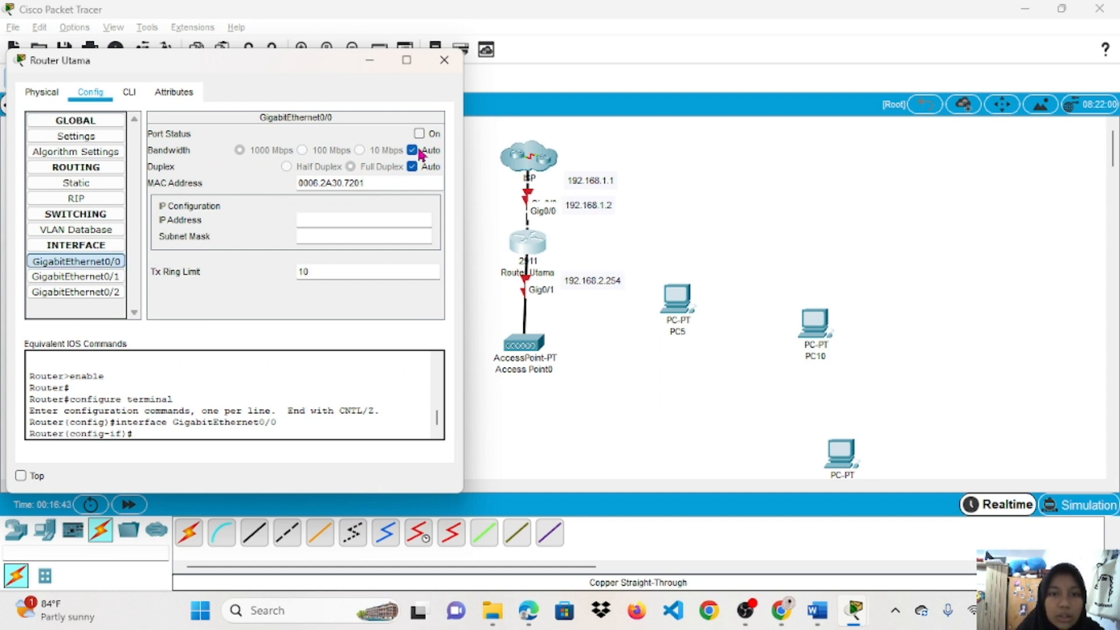
click(431, 135)
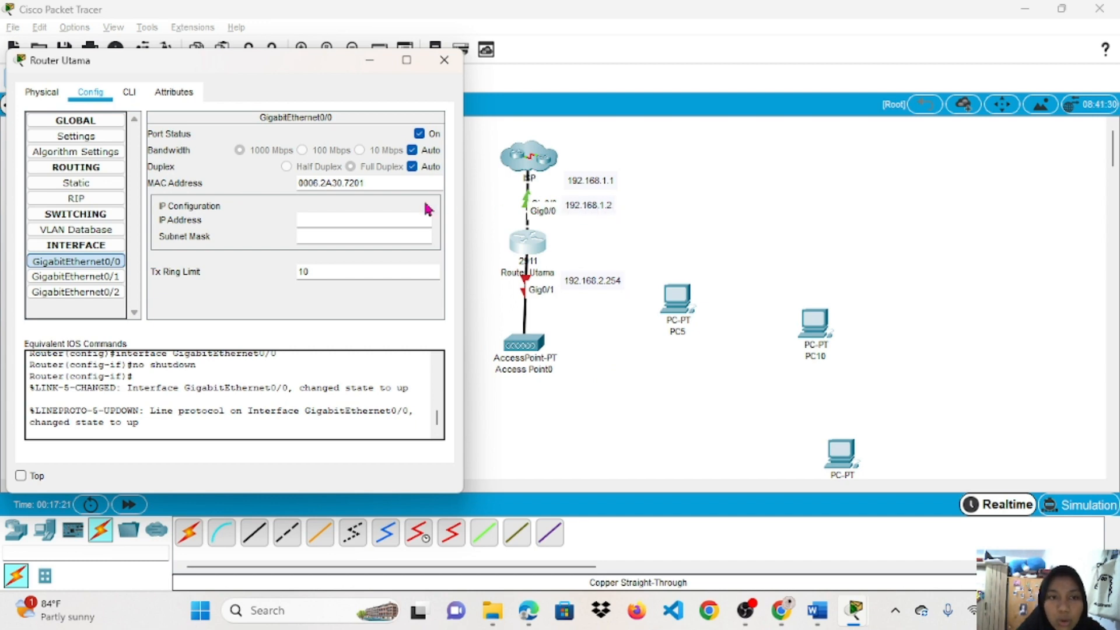
click(378, 227)
text(198.168.1.2)
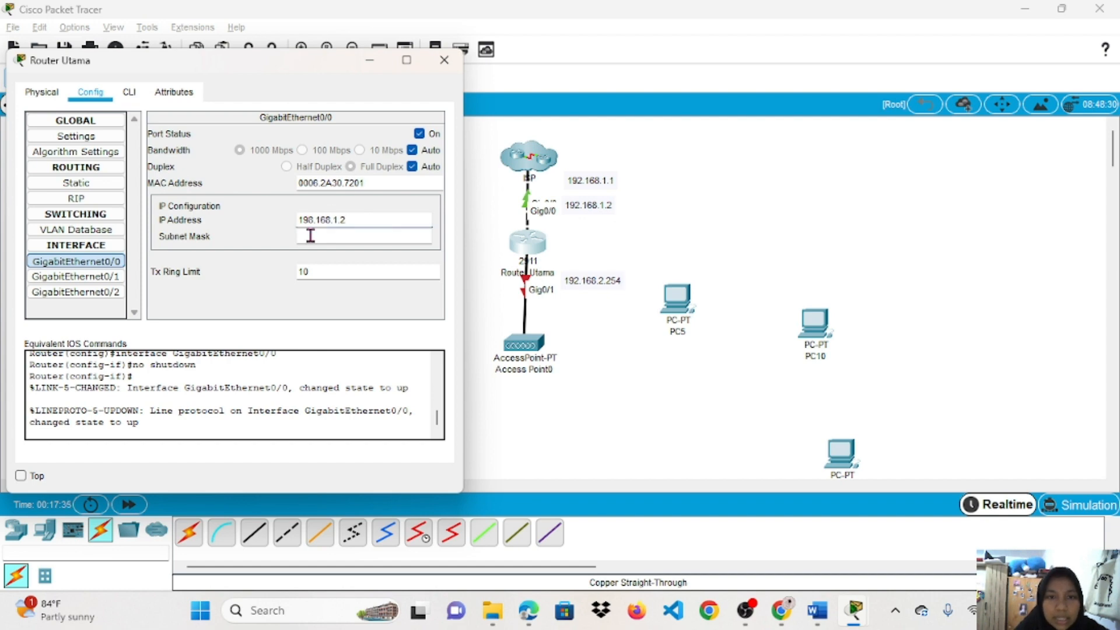
double_click(310, 236)
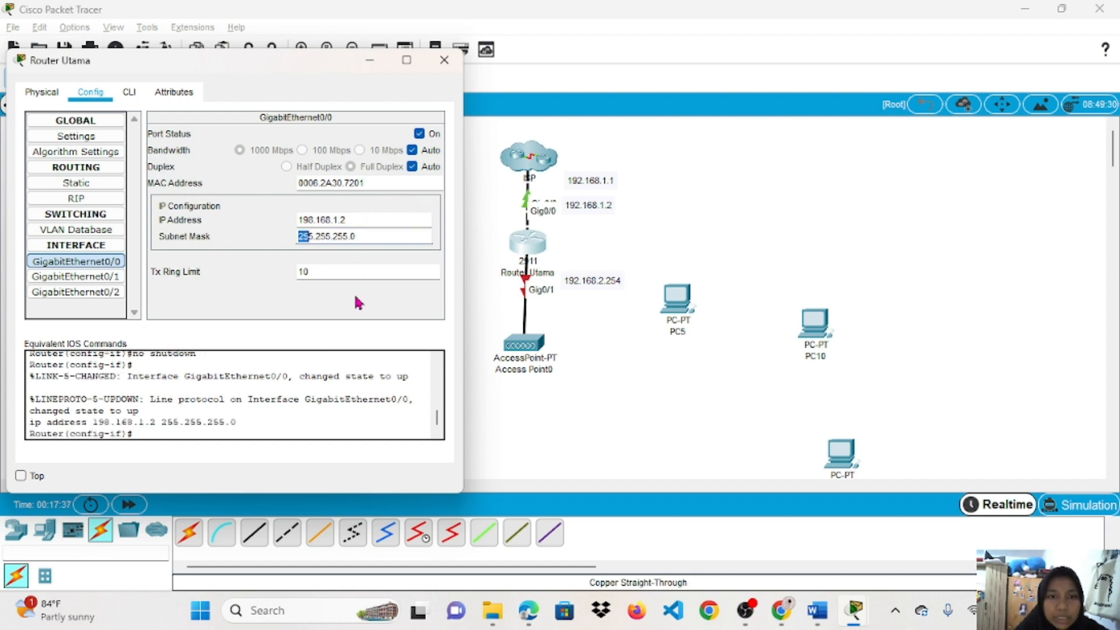
click(94, 277)
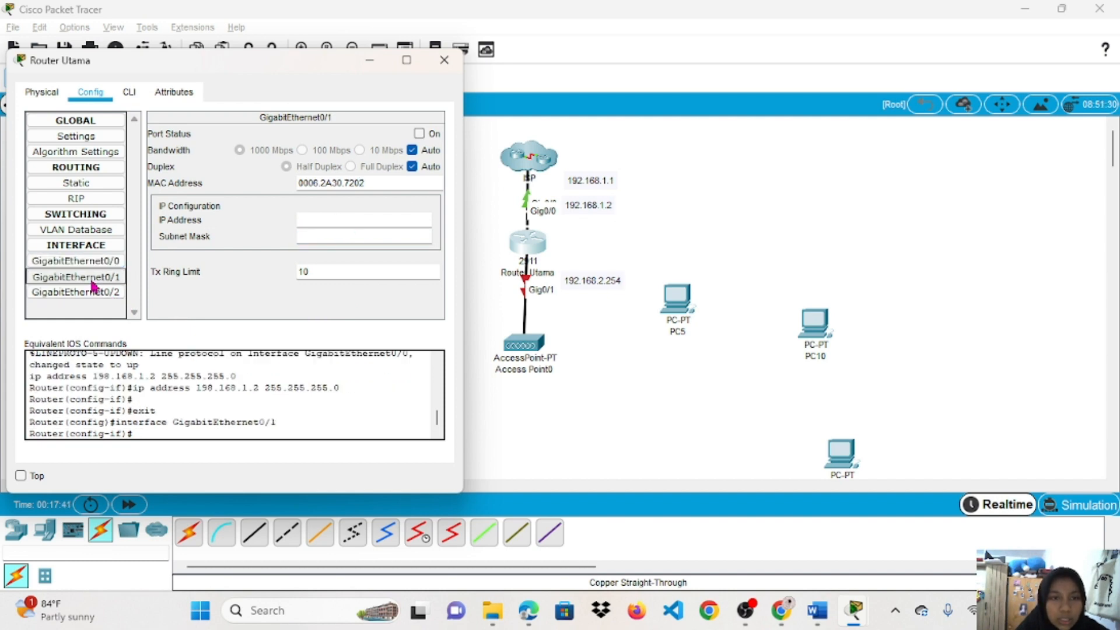
Turn GigabitEthernet0/1 on at 192.168.2.254, mask 255.255.255.0, then view the router CLI.
click(419, 135)
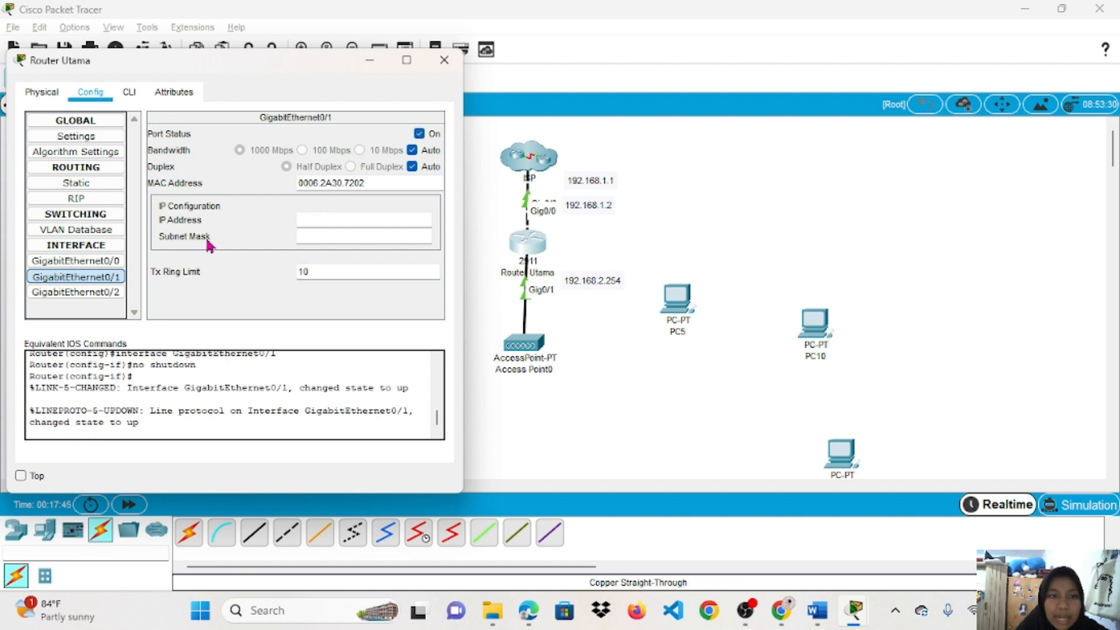
click(306, 217)
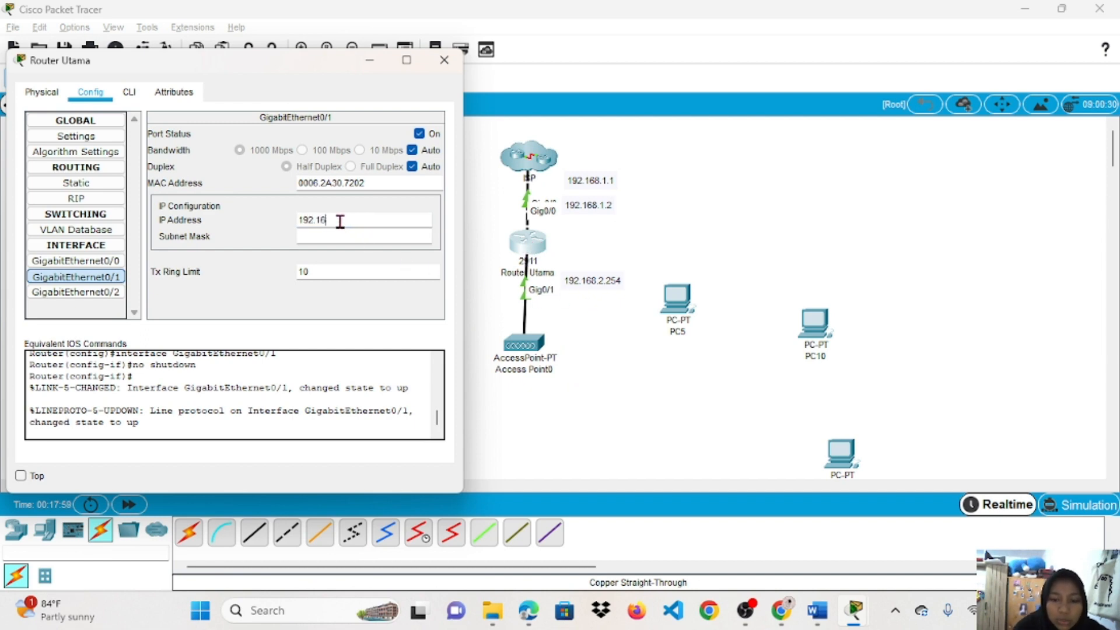
text(8.)
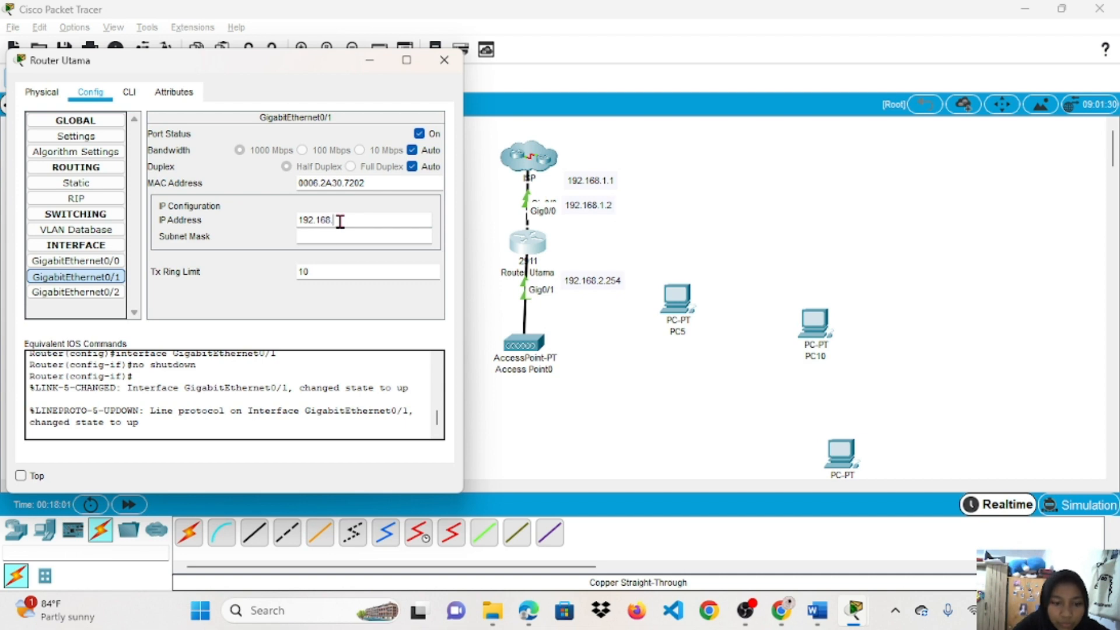
text(254)
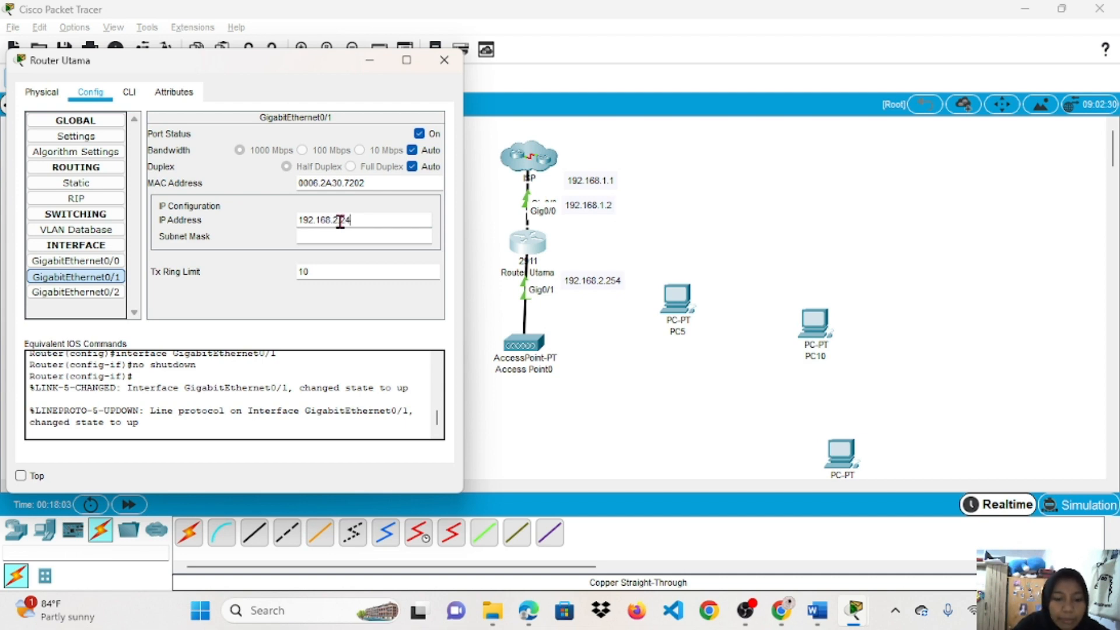
key(BackSpace)
text(5)
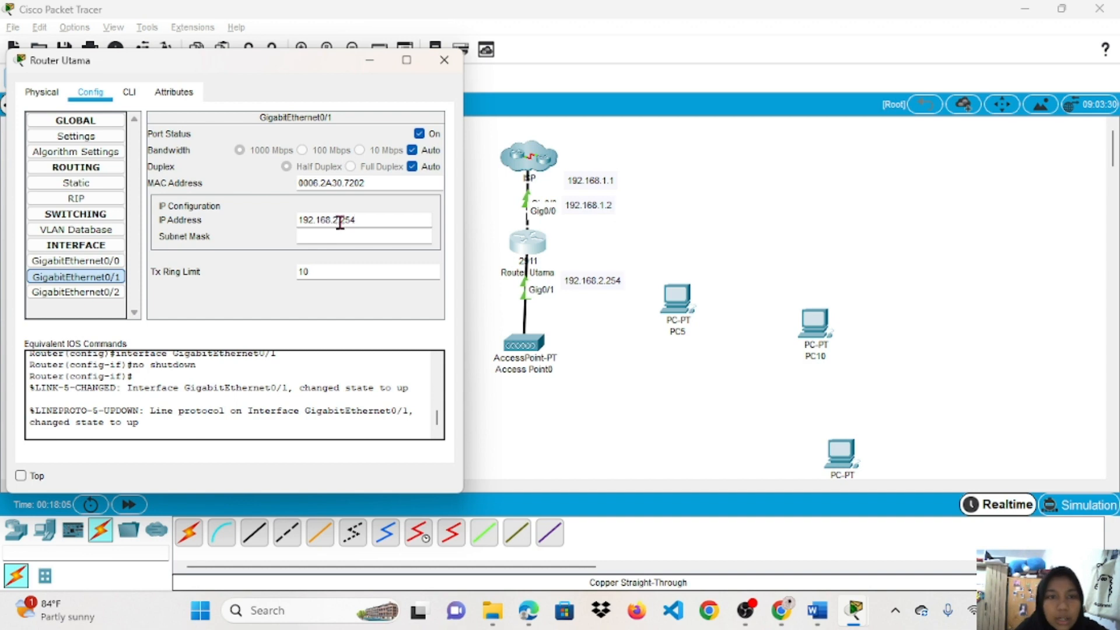
click(349, 236)
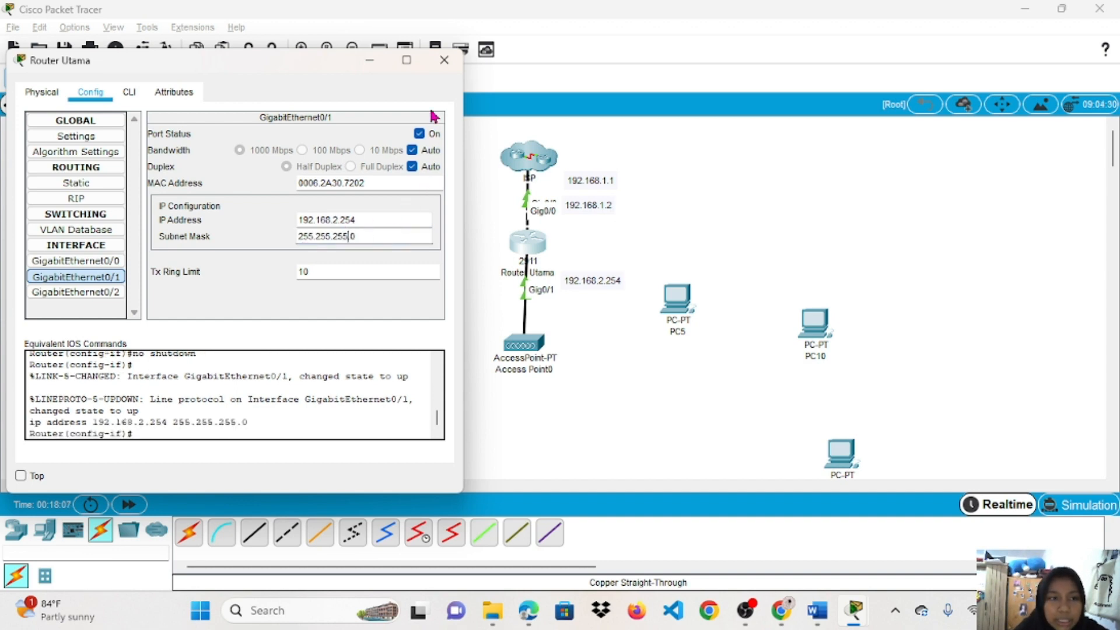
key(Return)
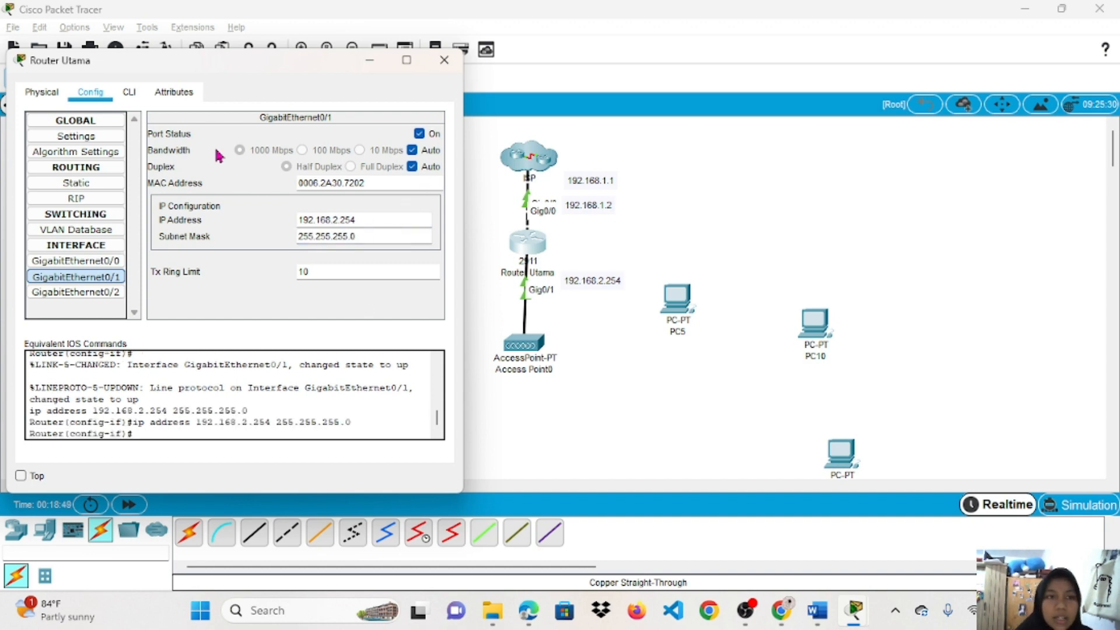
click(125, 97)
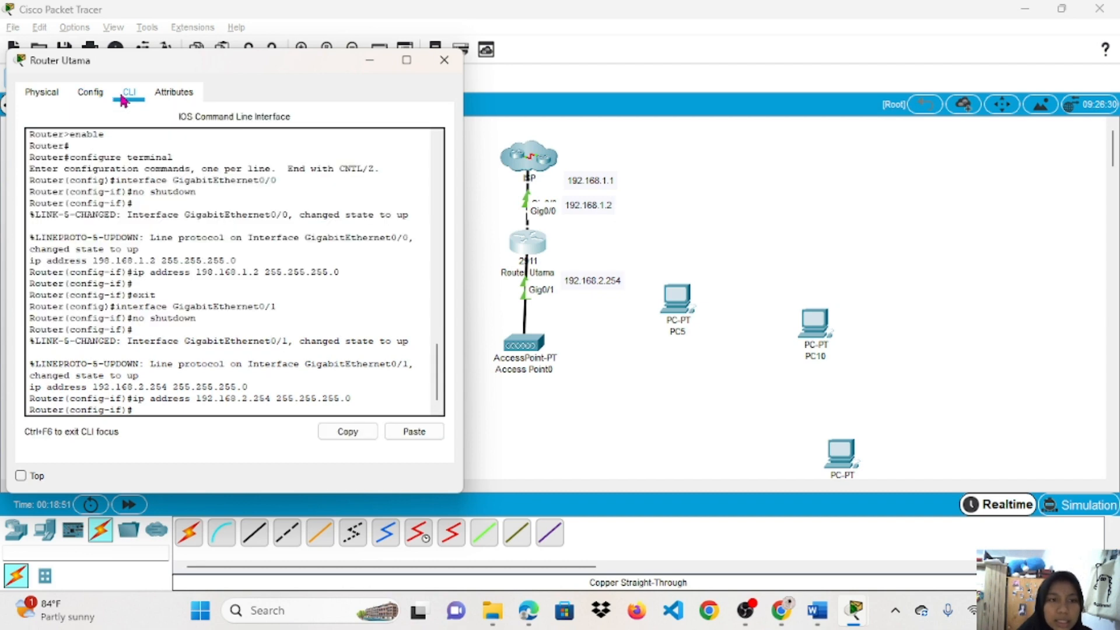
click(186, 350)
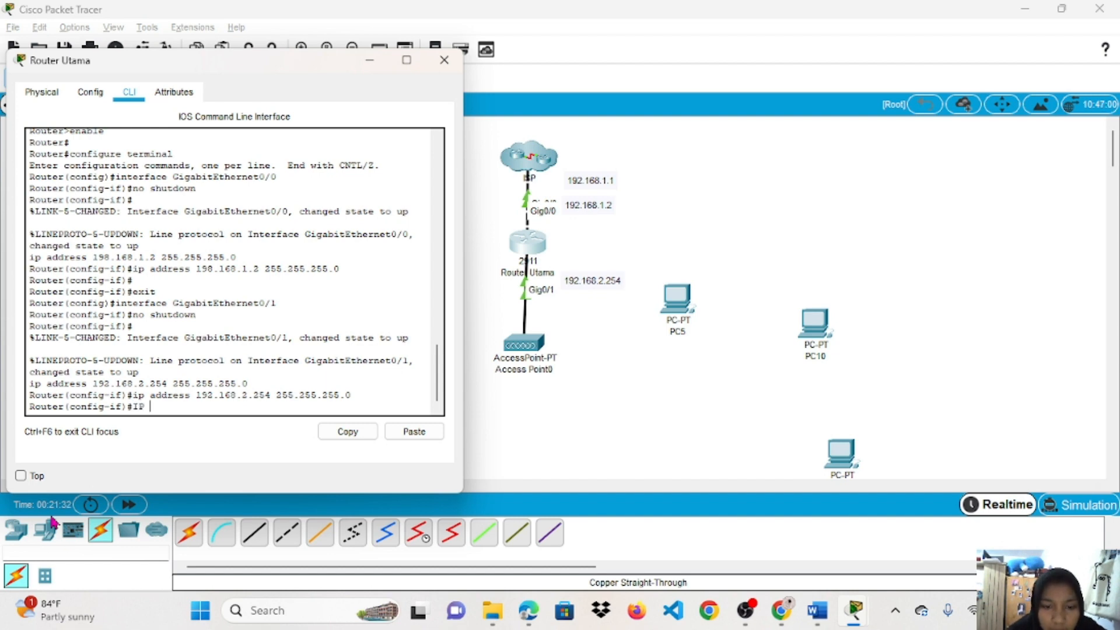
Run 'ip dhcp pool vireless1' in Router Utama's CLI to enter DHCP pool configuration.
text(HCP)
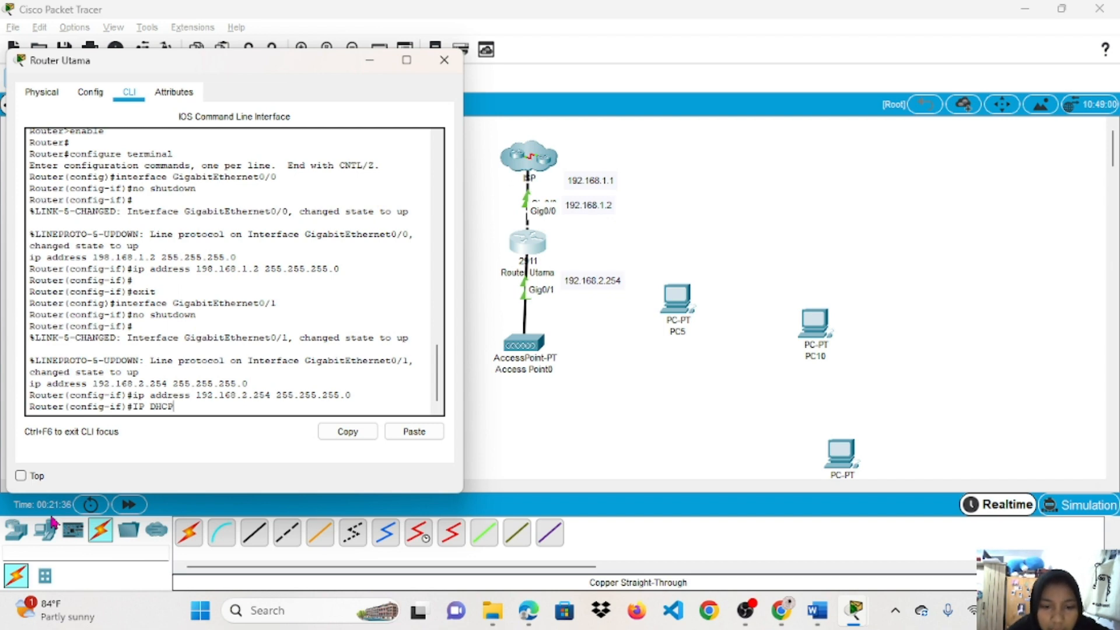
key(BackSpace)
key(BackSpace)
key(BackSpace)
key(BackSpace)
key(BackSpace)
key(BackSpace)
key(BackSpace)
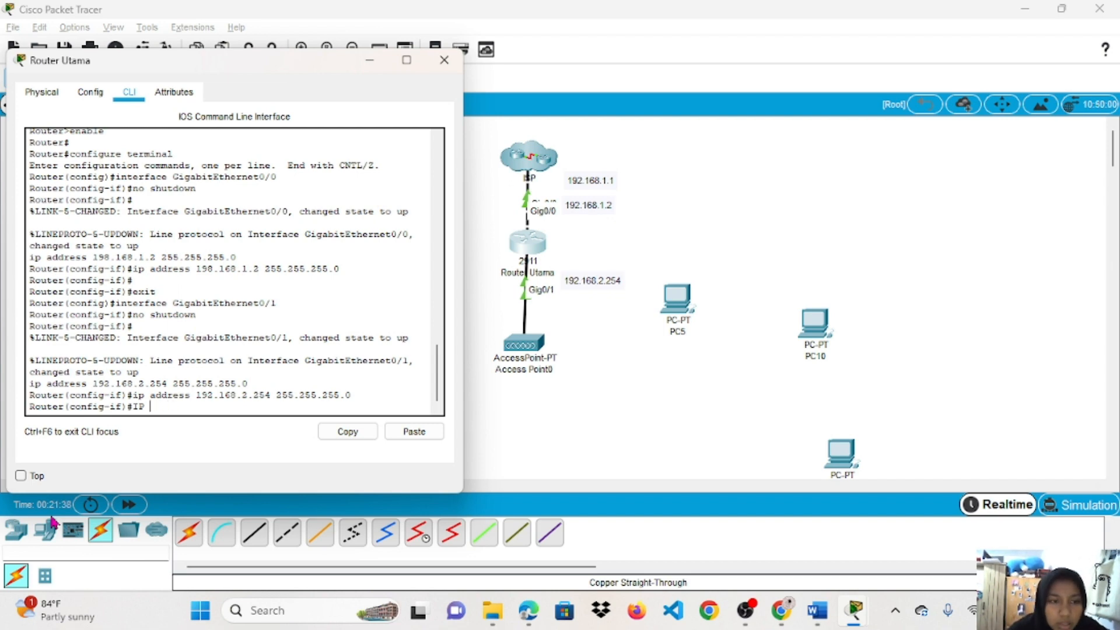
key(Caps_Lock)
text(i)
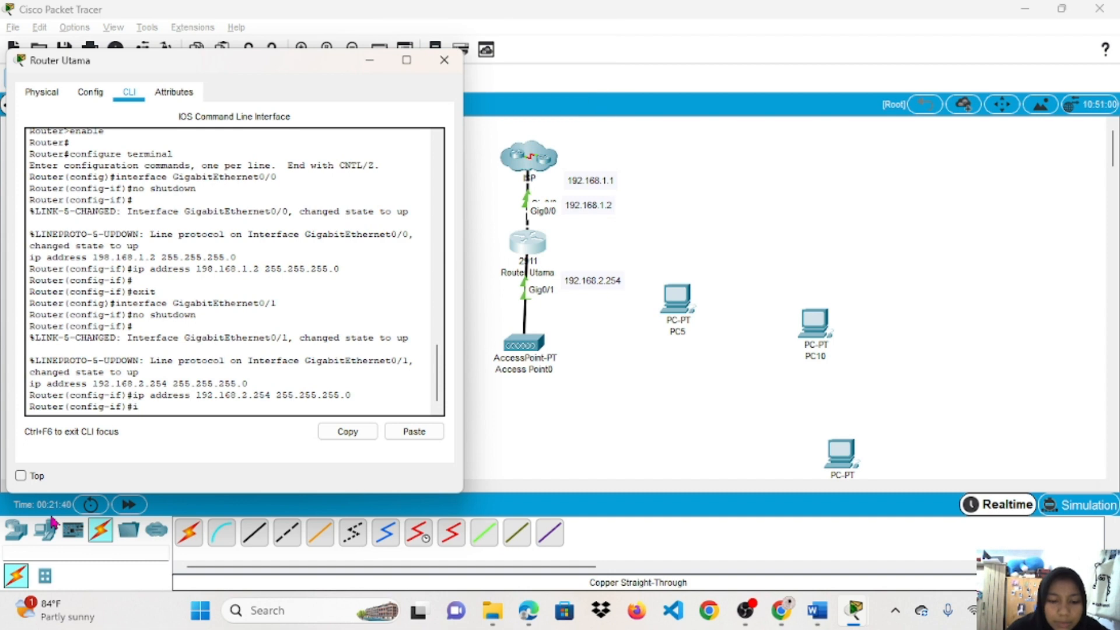
text(p dhcp)
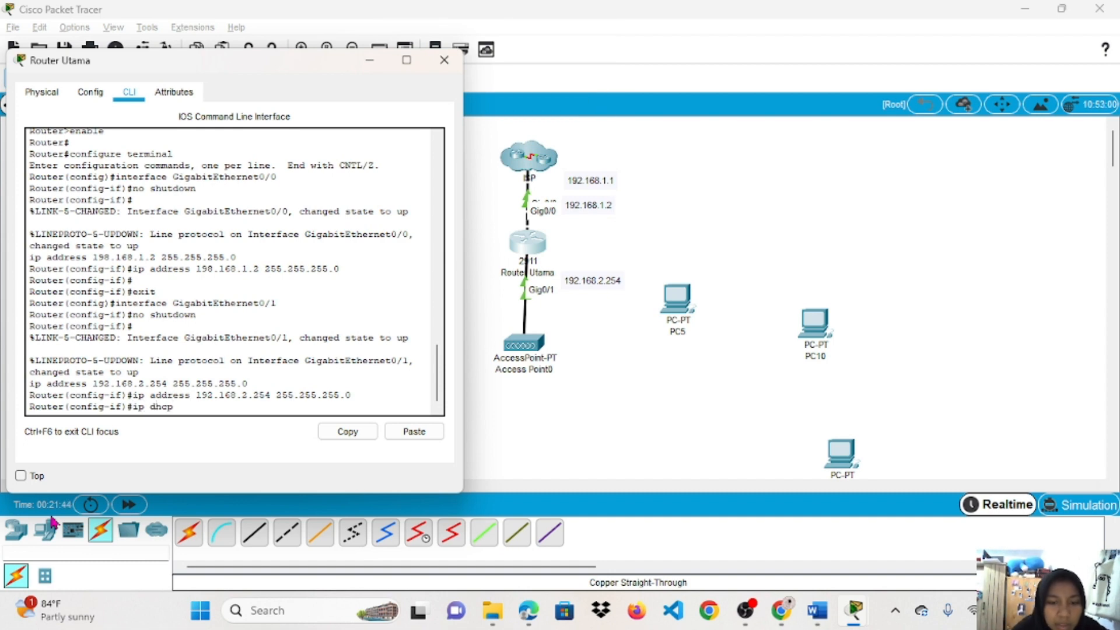
text( pool)
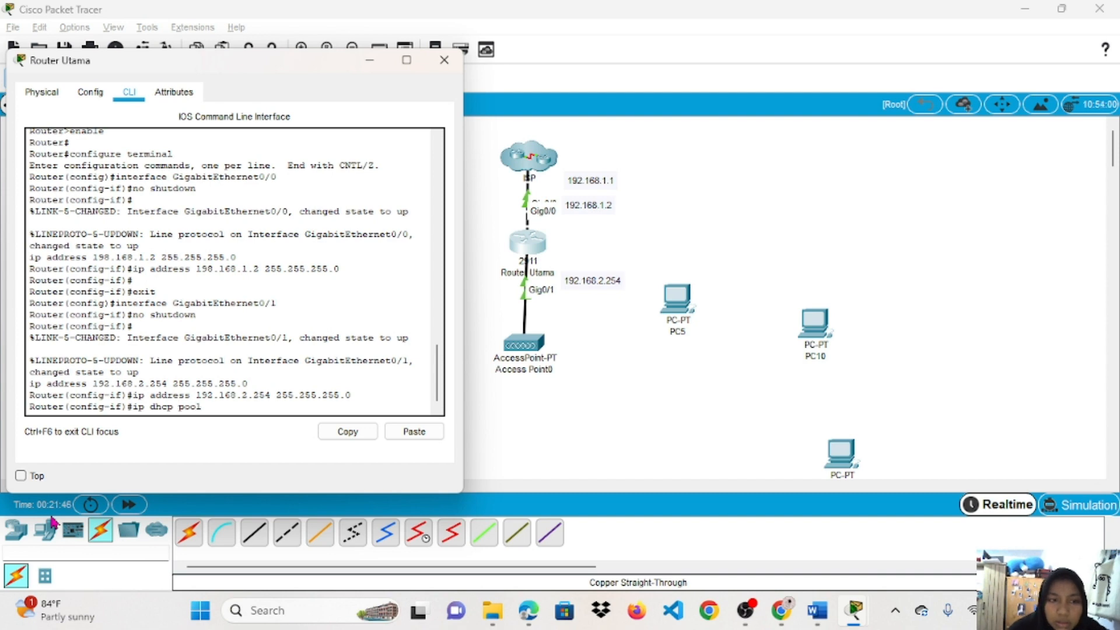
text(vire)
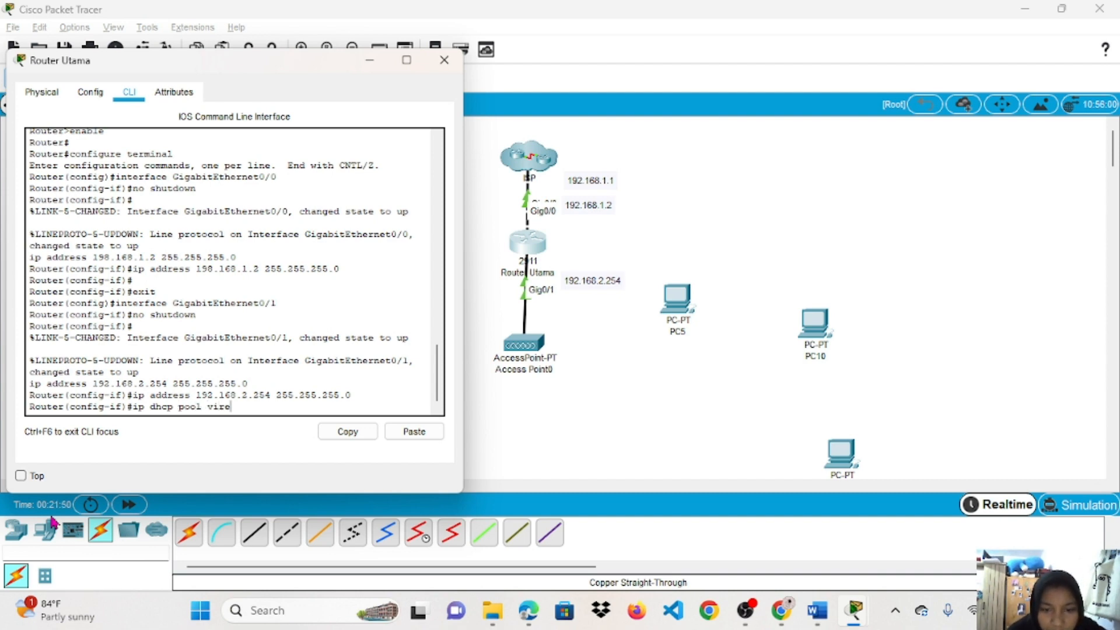
text(les)
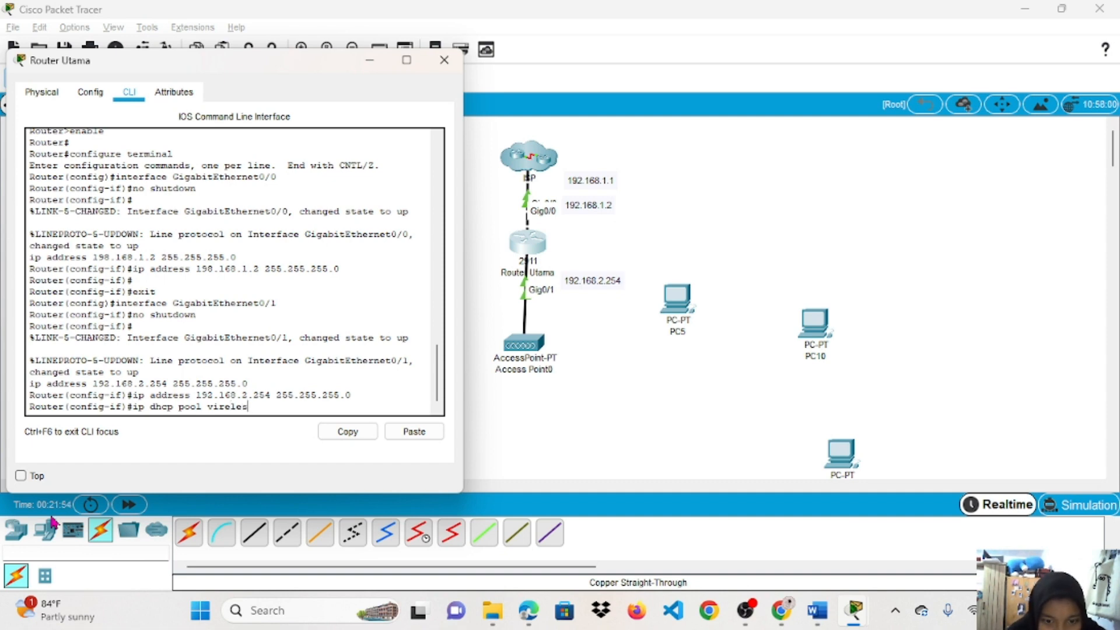
text(s)
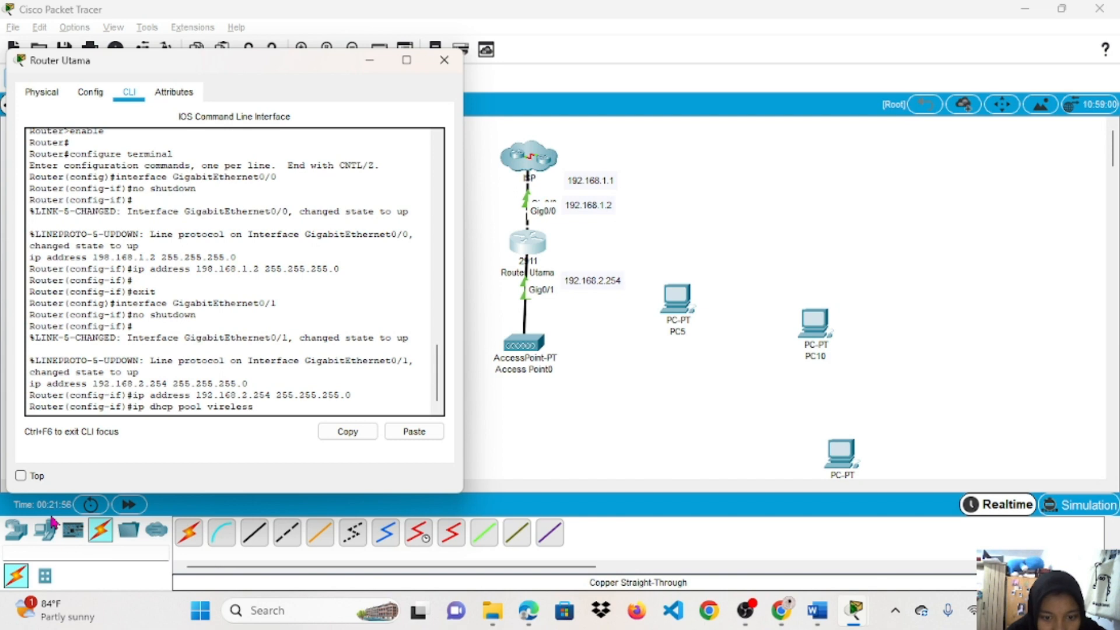
text(i)
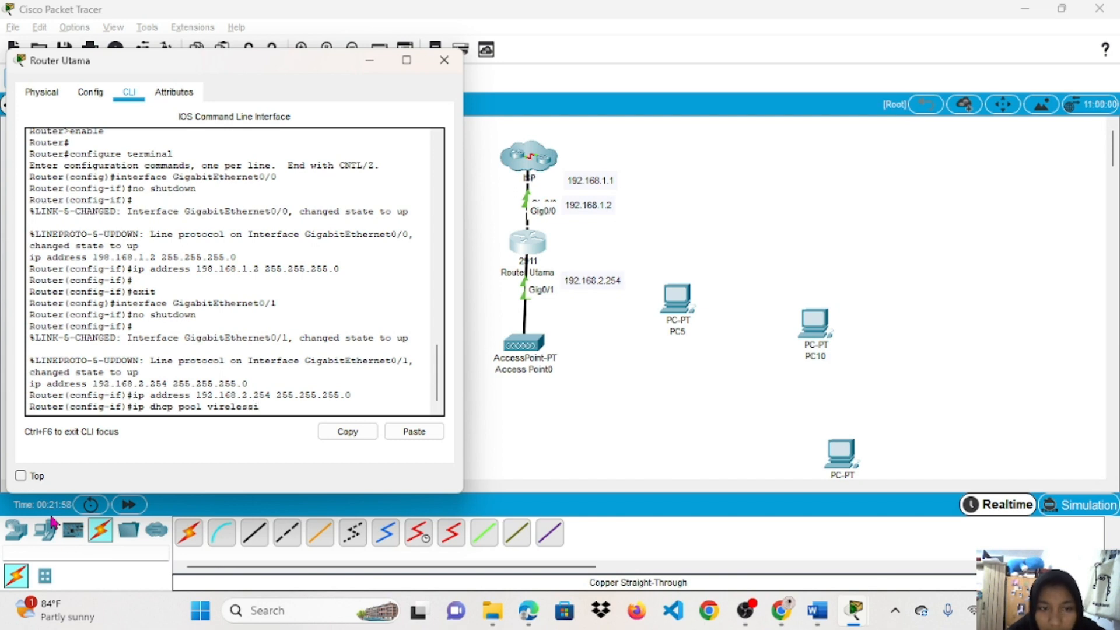
key(BackSpace)
text(1)
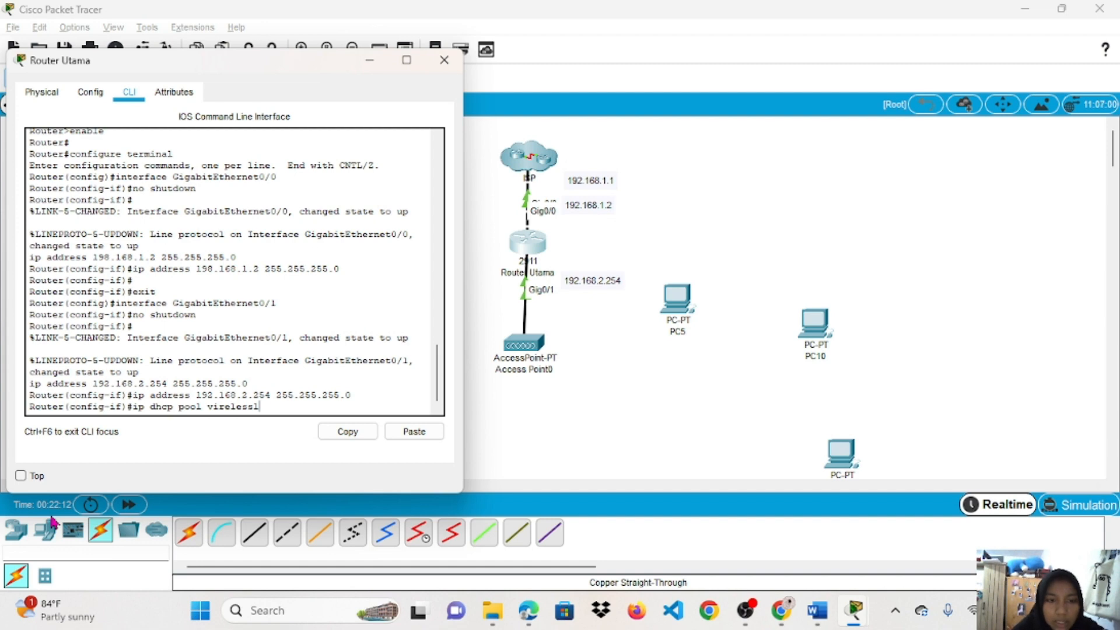
key(Return)
text(n)
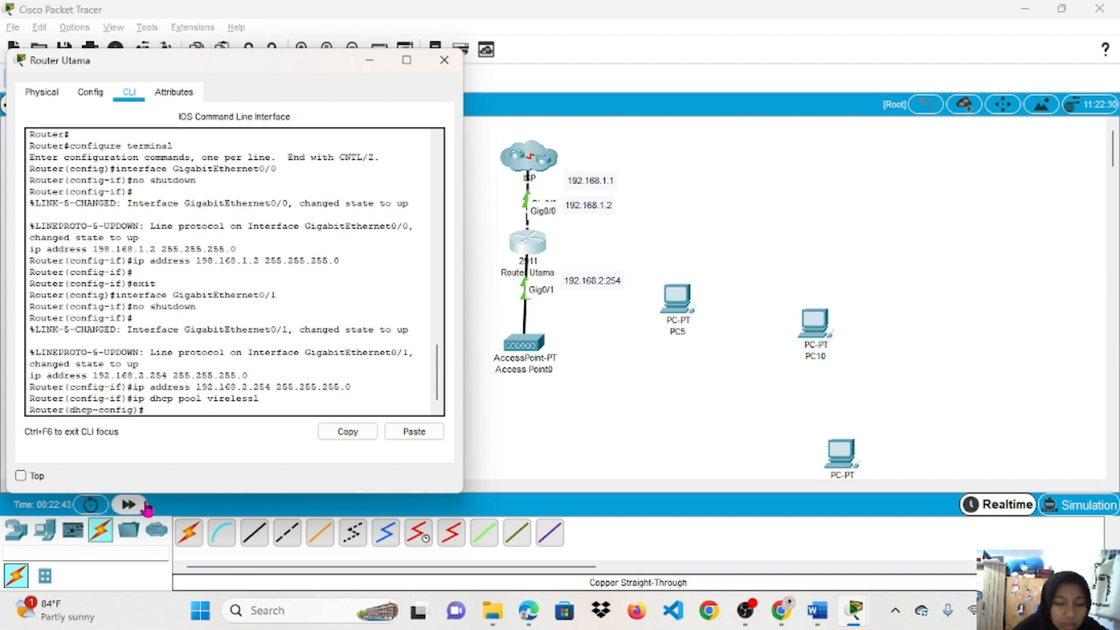
Set the DHCP pool's default router to 192.168.2.254.
text(fault)
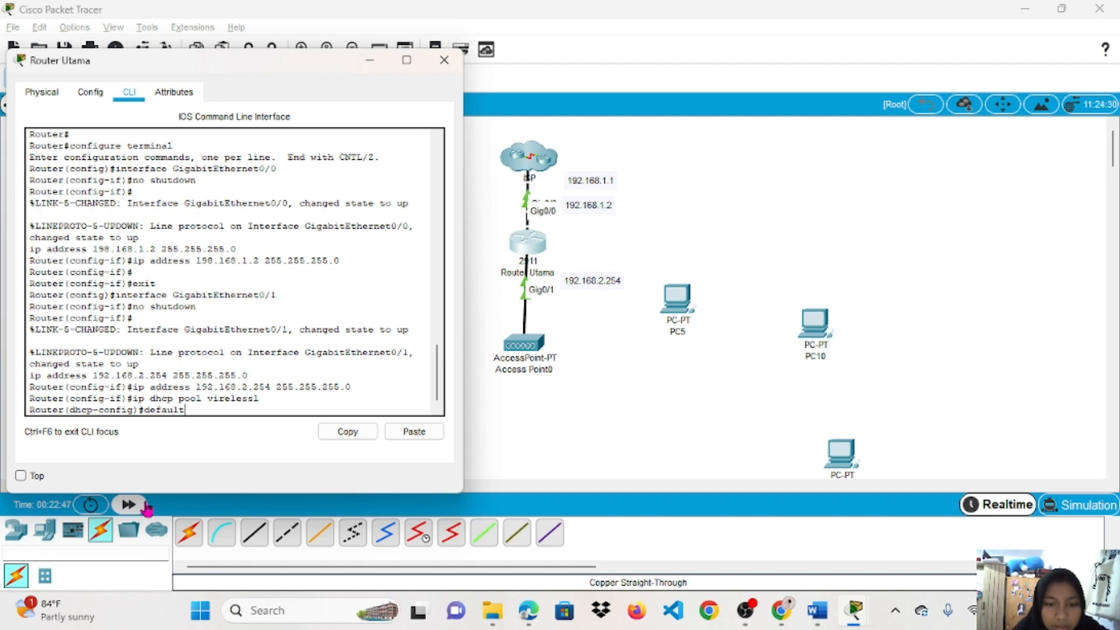
text(-router)
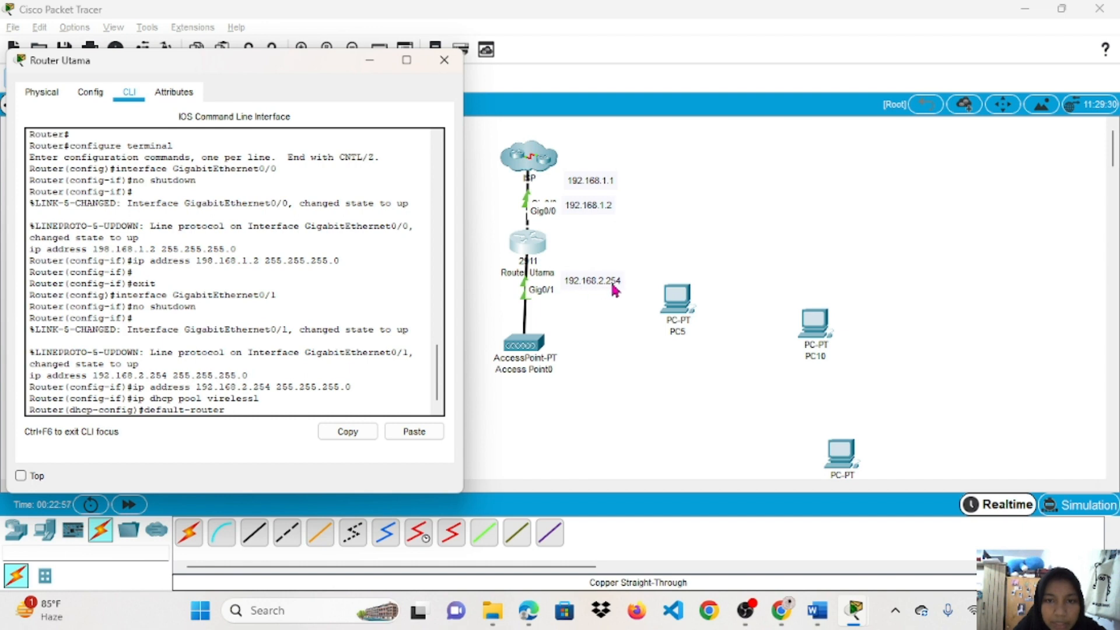
text(1)
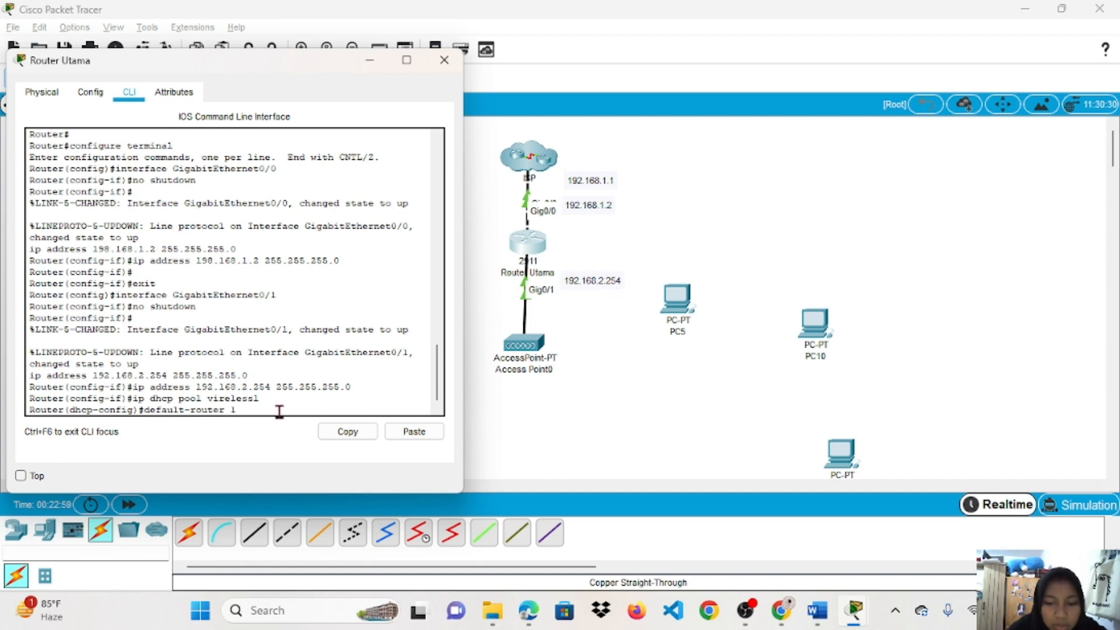
text(92.168)
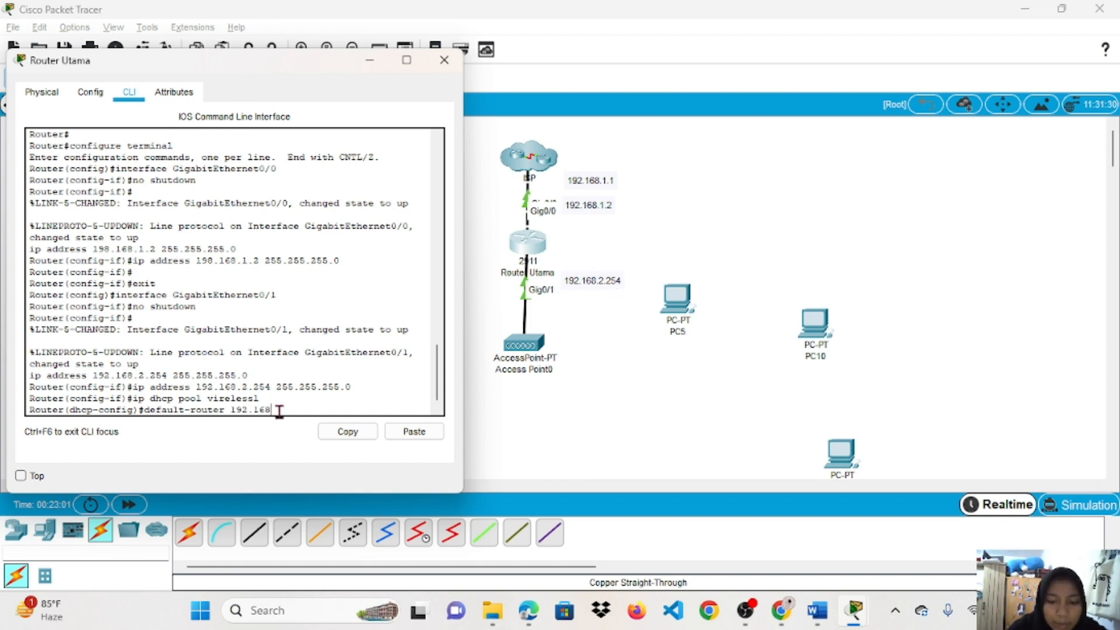
text(.2)
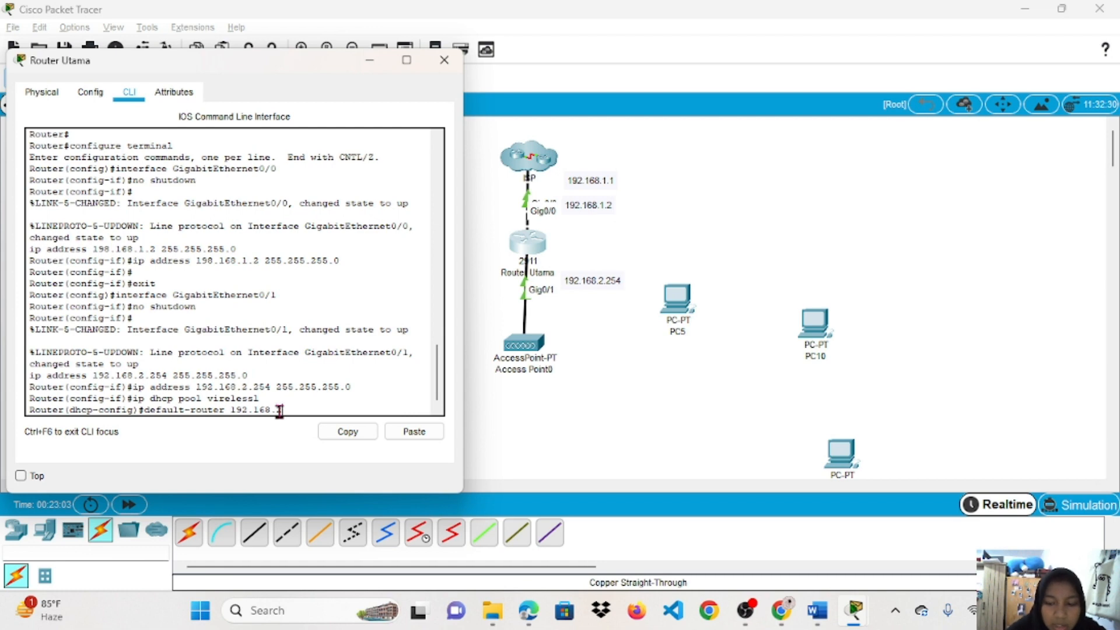
text(.254)
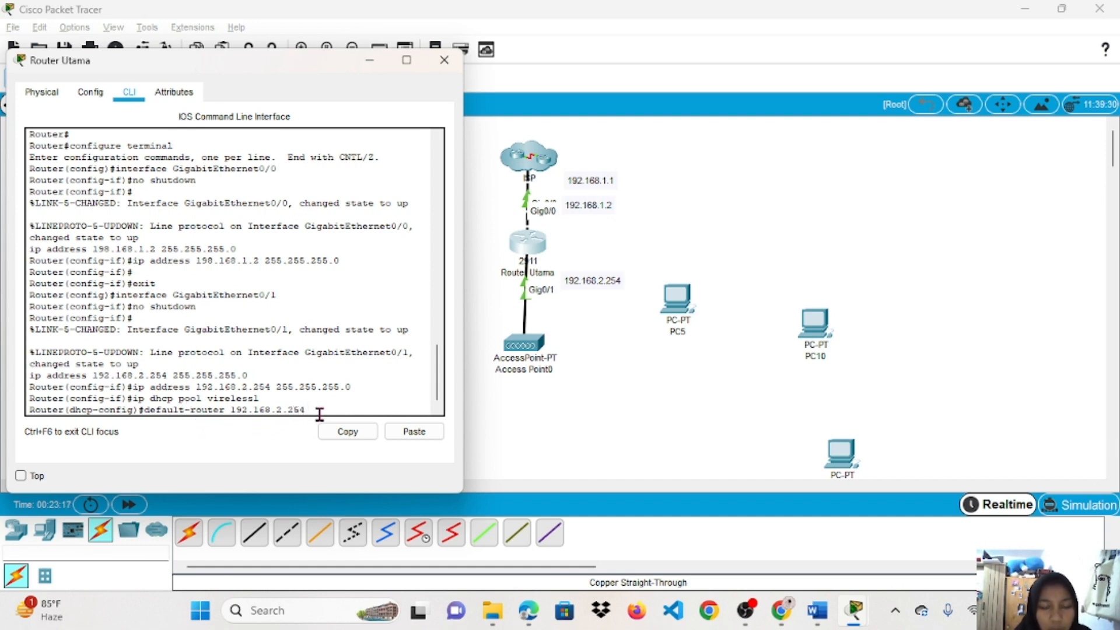
key(Return)
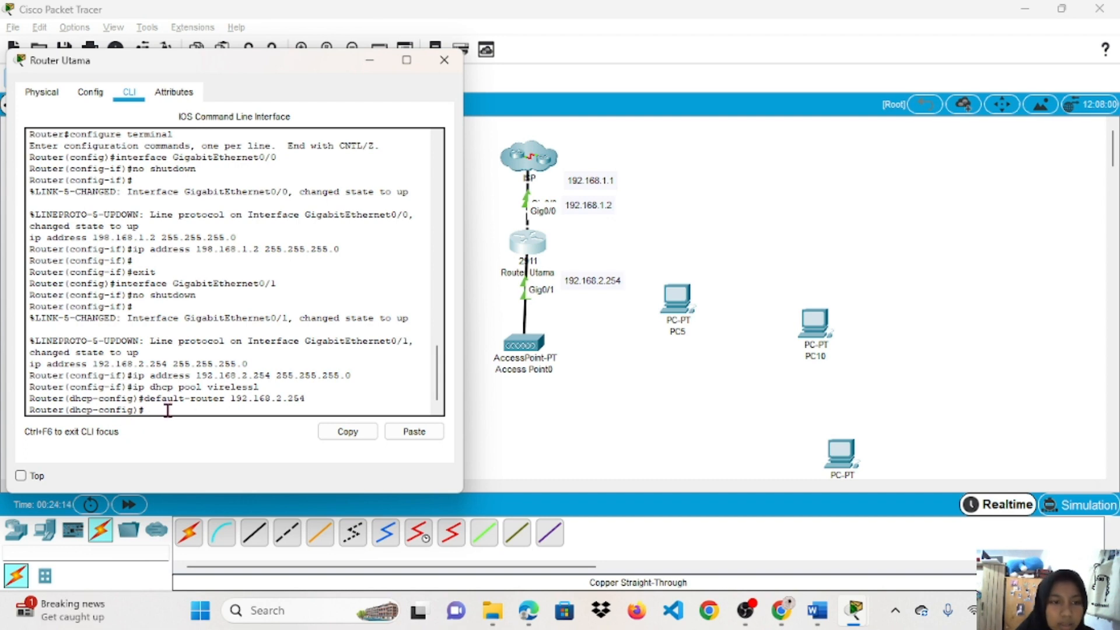
Attempt the pool network command with 192.168.2.254.0 255.255.255.0, which is rejected.
text(net)
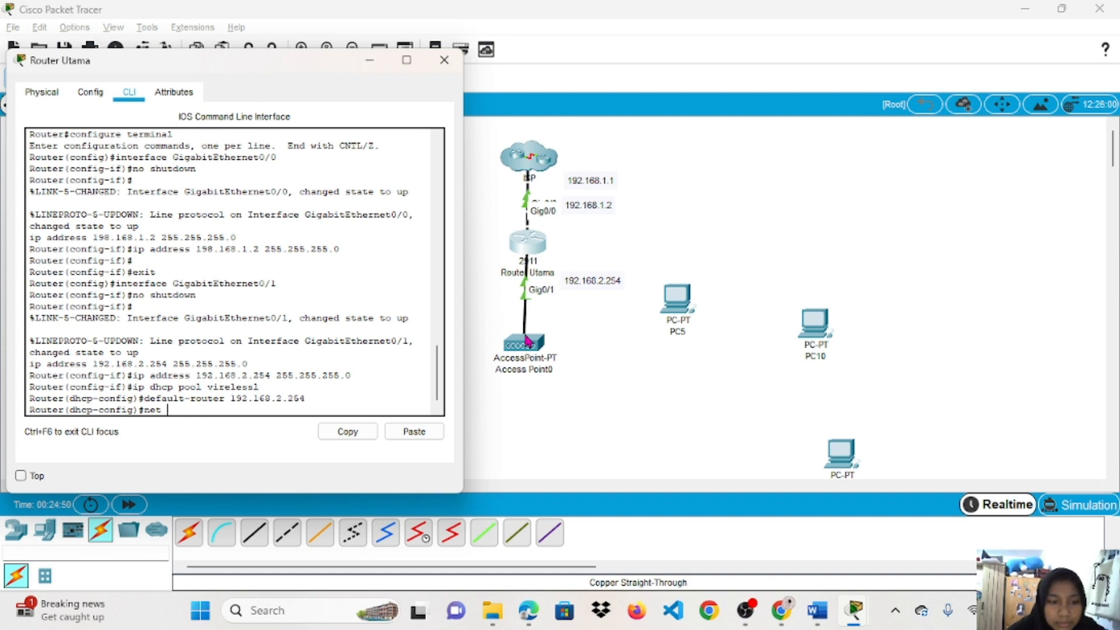
text(192.1)
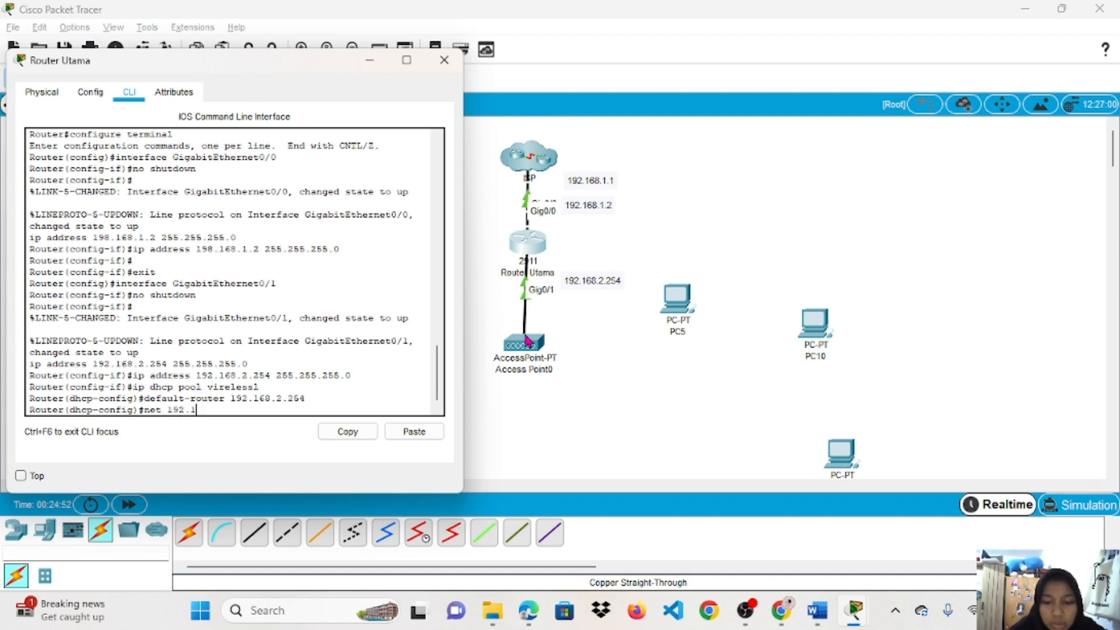
text(68.)
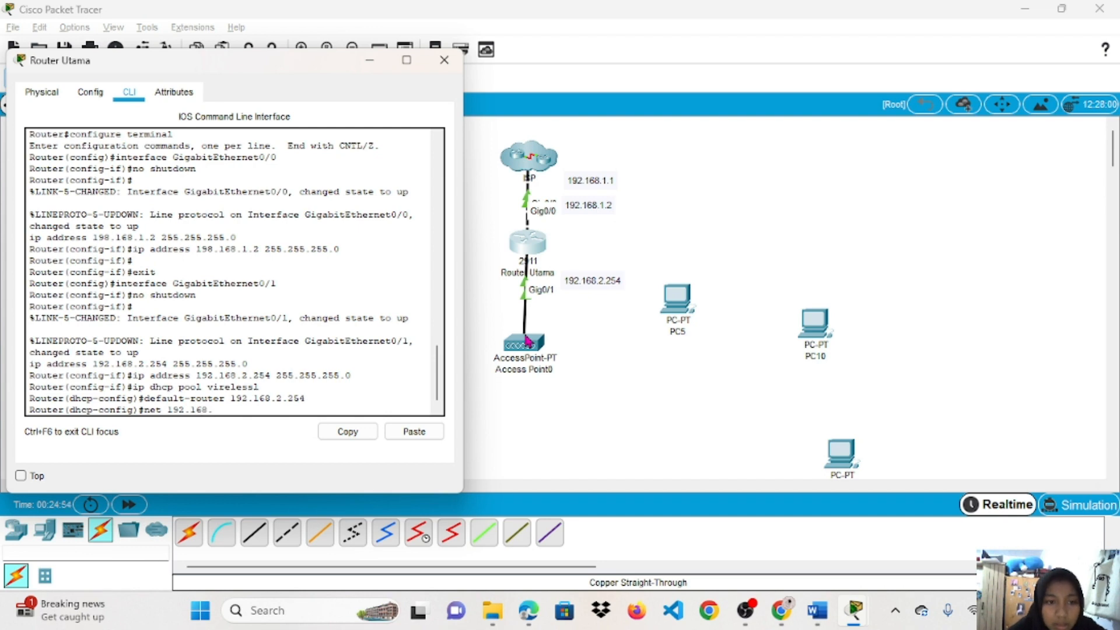
text(2.)
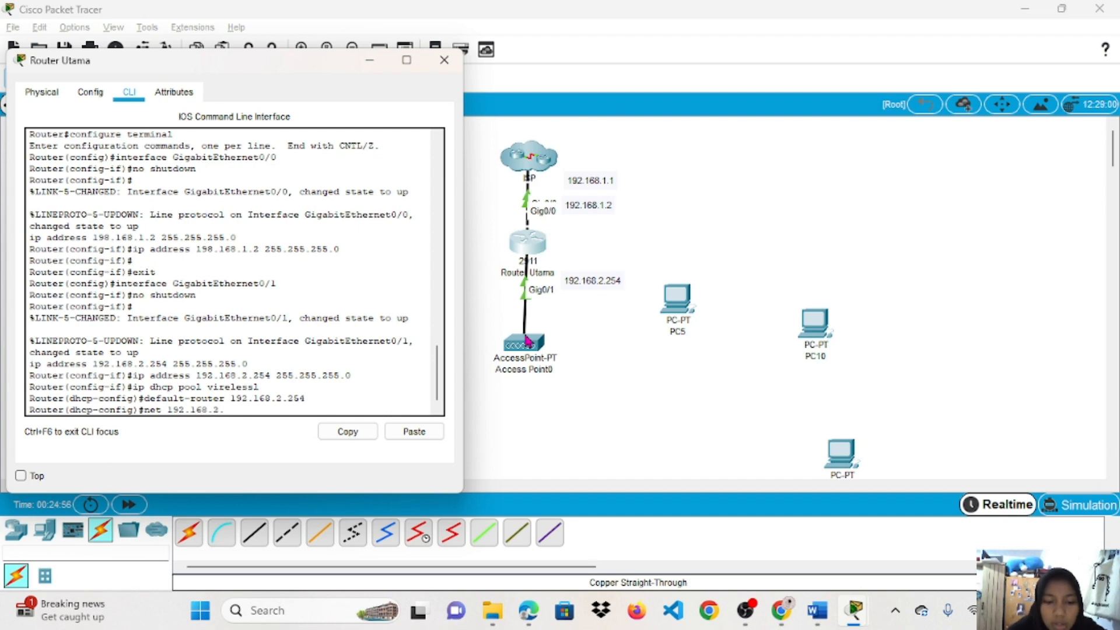
text(5)
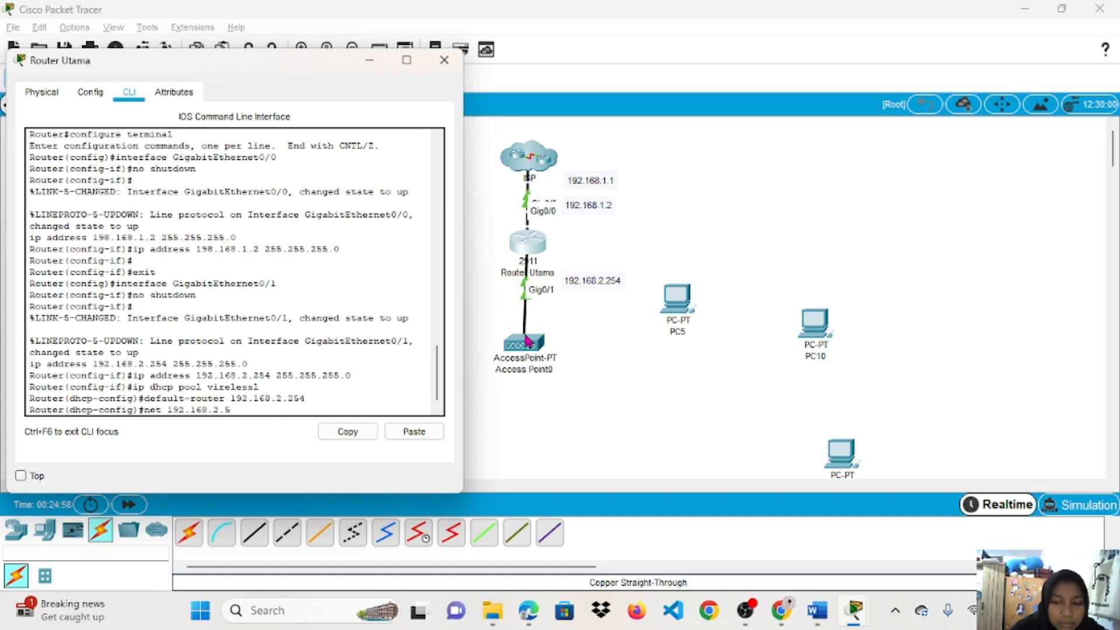
key(BackSpace)
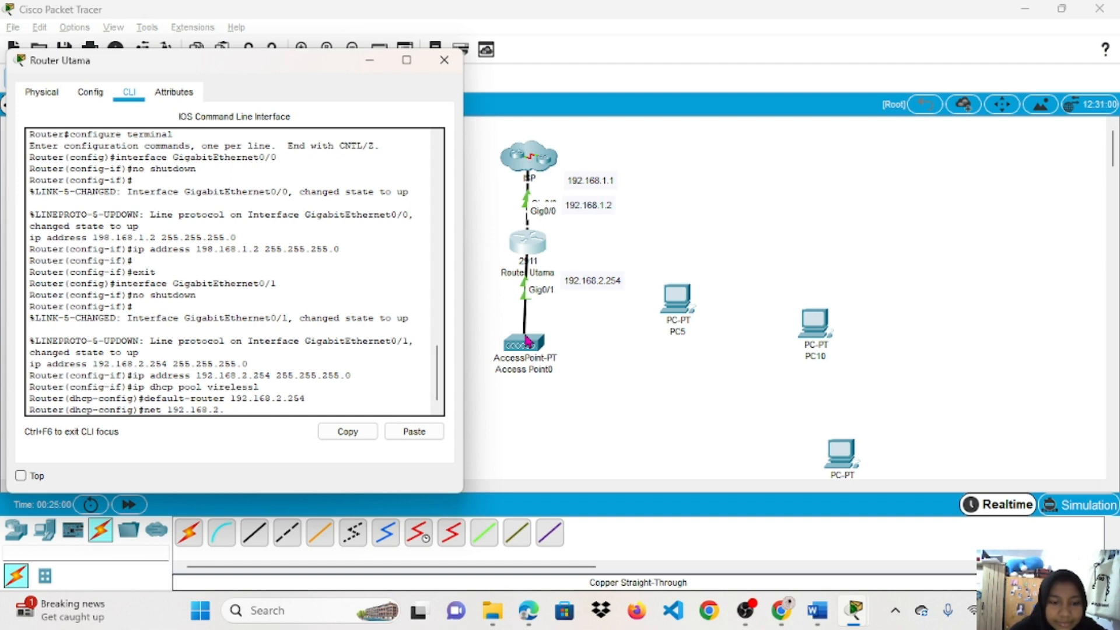
text(254.0)
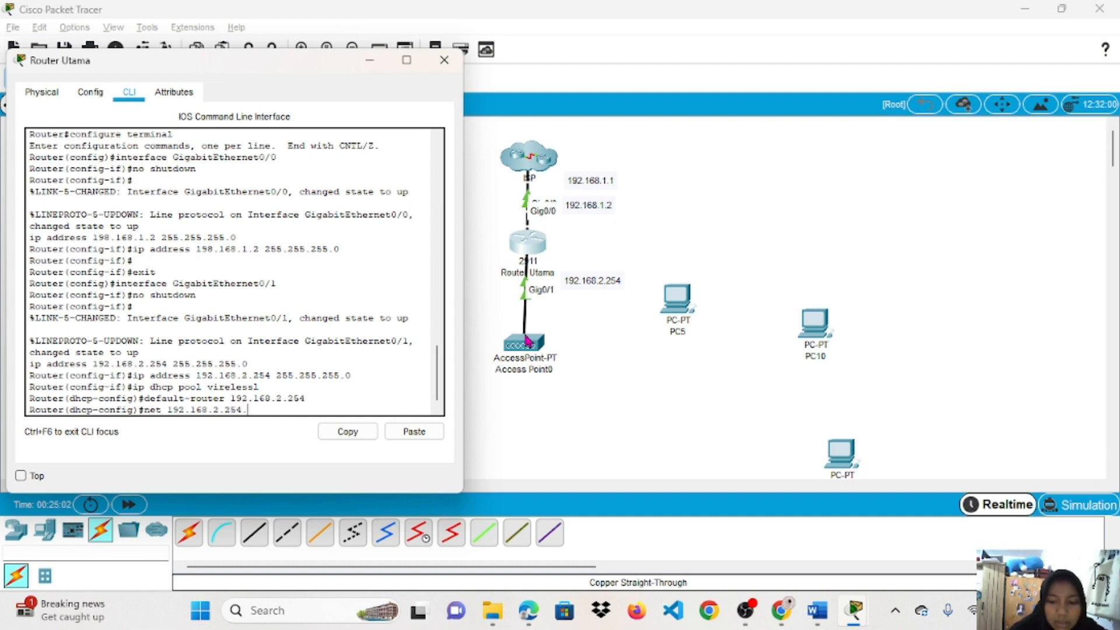
text( sub)
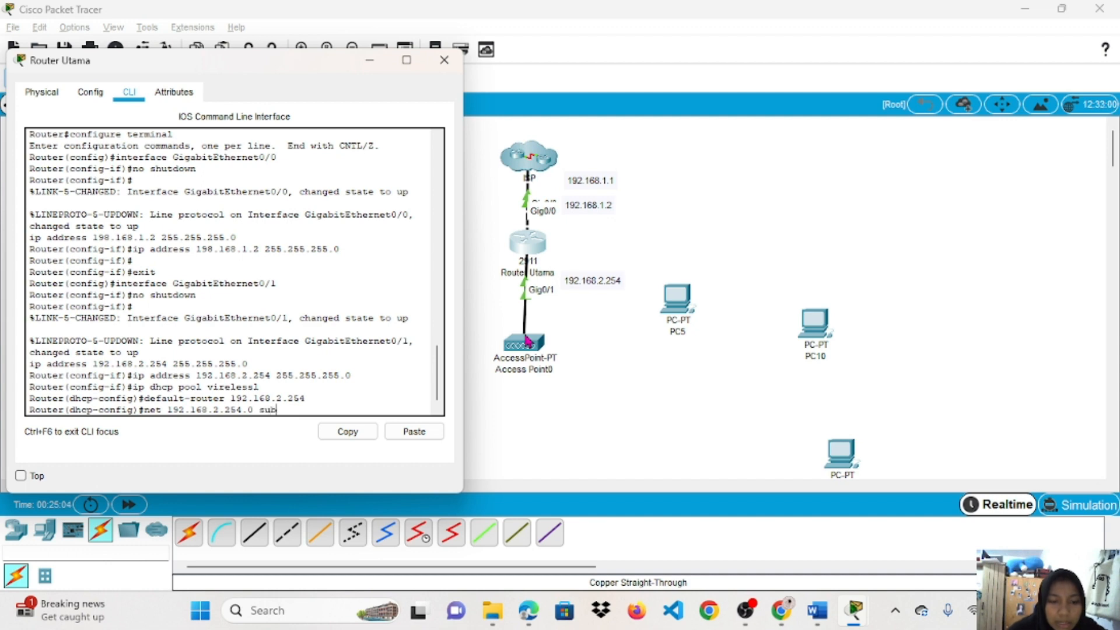
key(BackSpace)
key(BackSpace)
key(BackSpace)
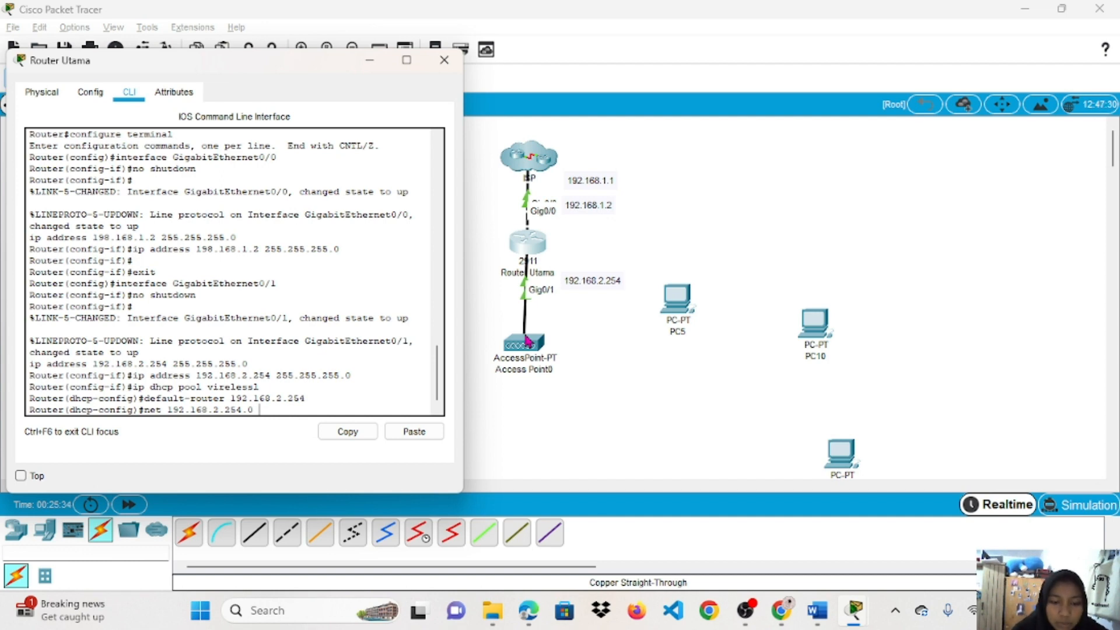
text(255.)
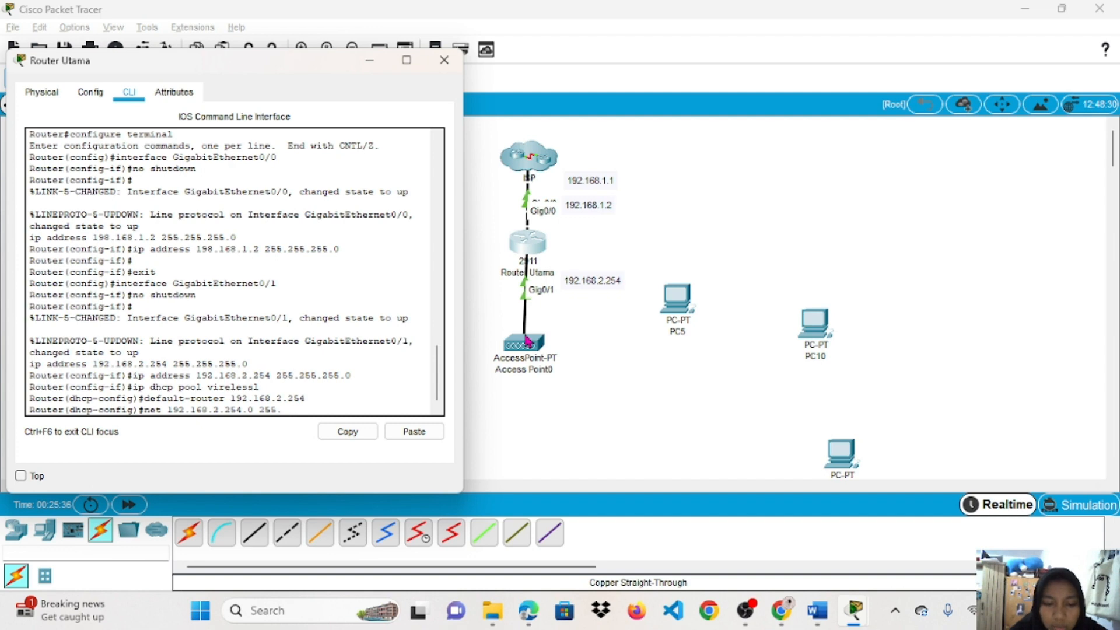
text(4)
text(255.255)
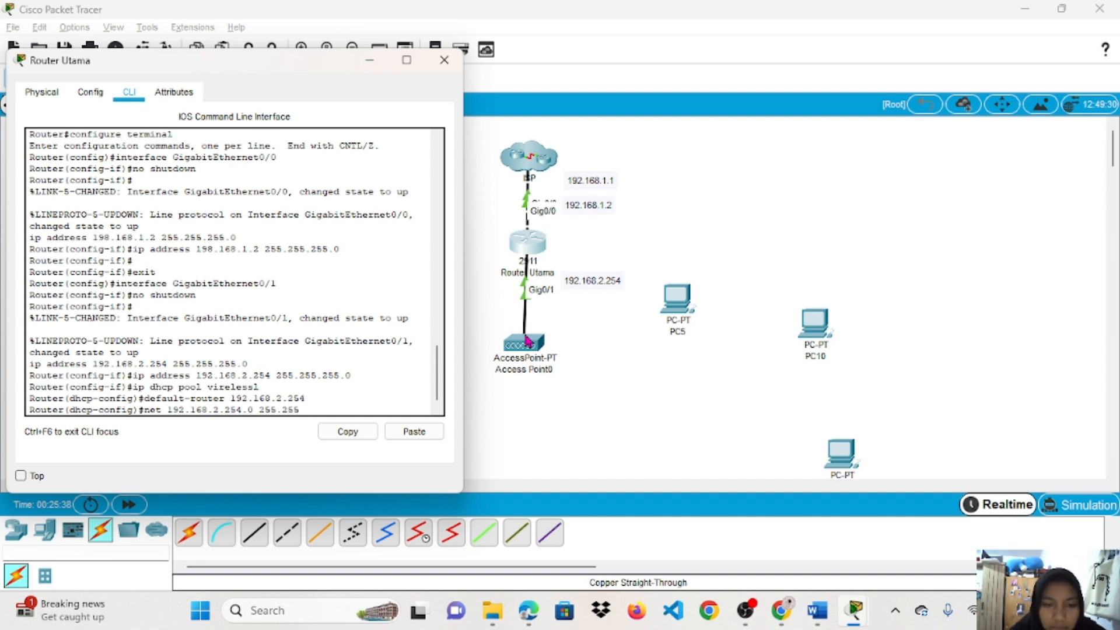
text(.0)
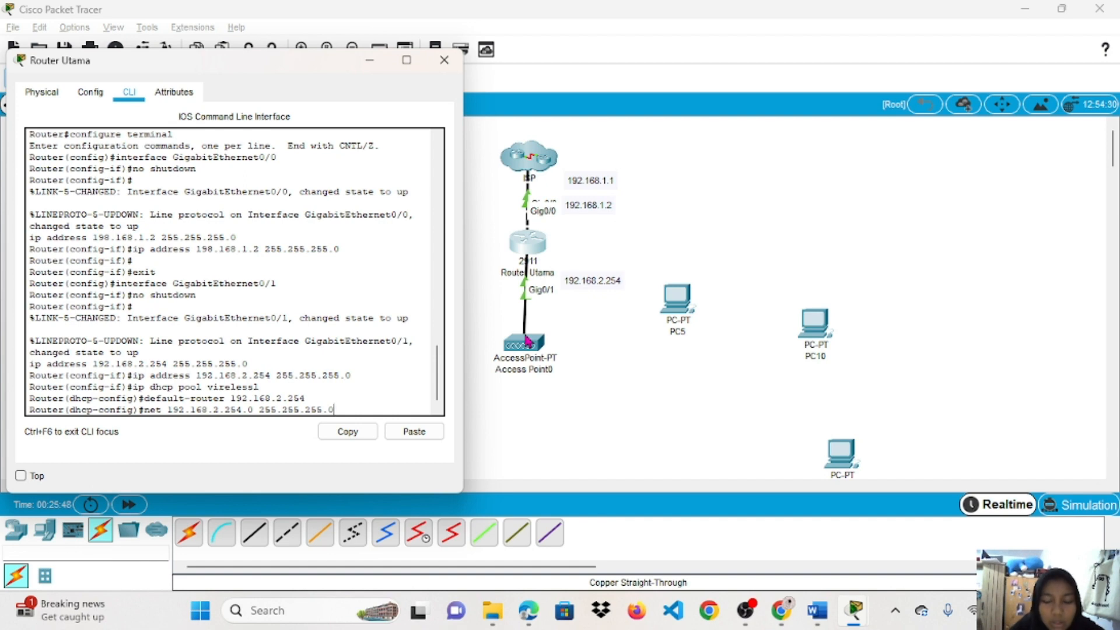
key(Return)
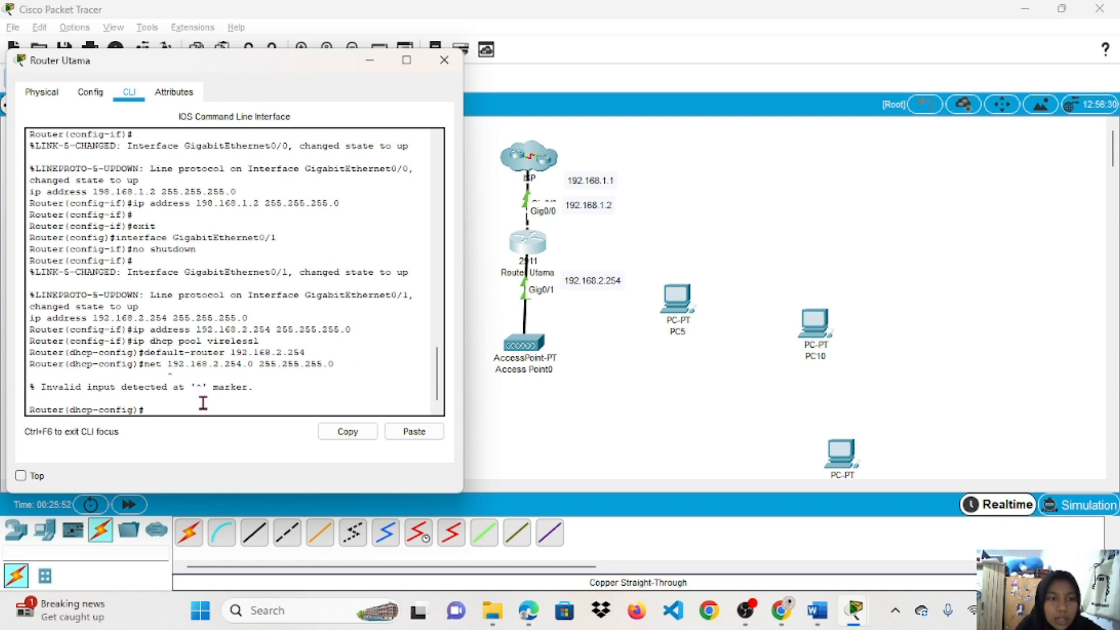
Re-enter the pool network as 192.168.2.0 with mask 255.255.255.0.
text(n)
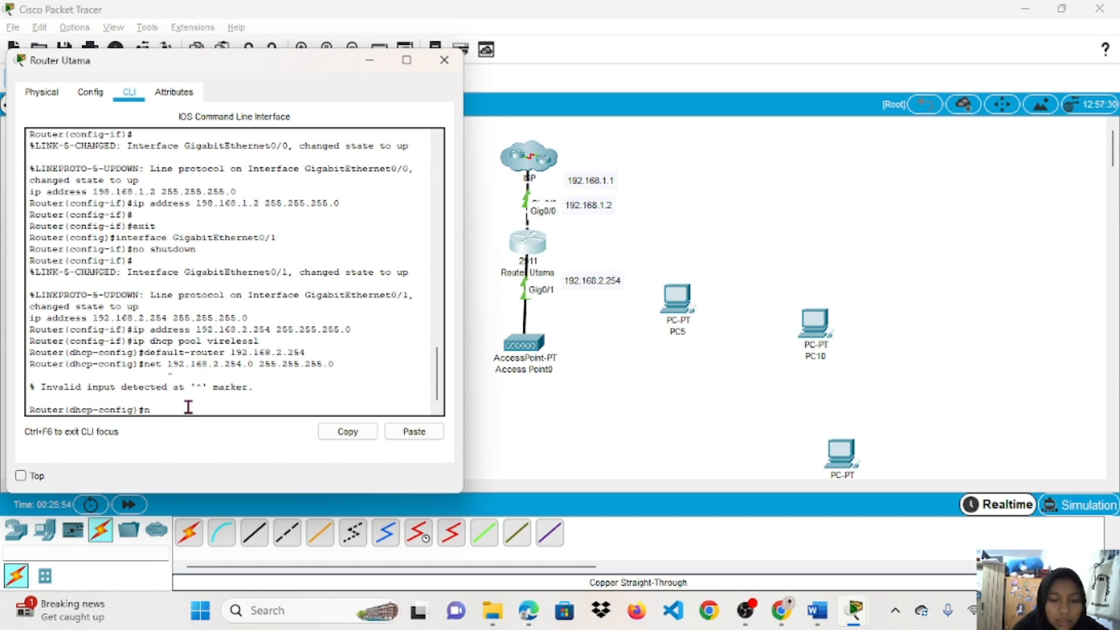
text(et 19)
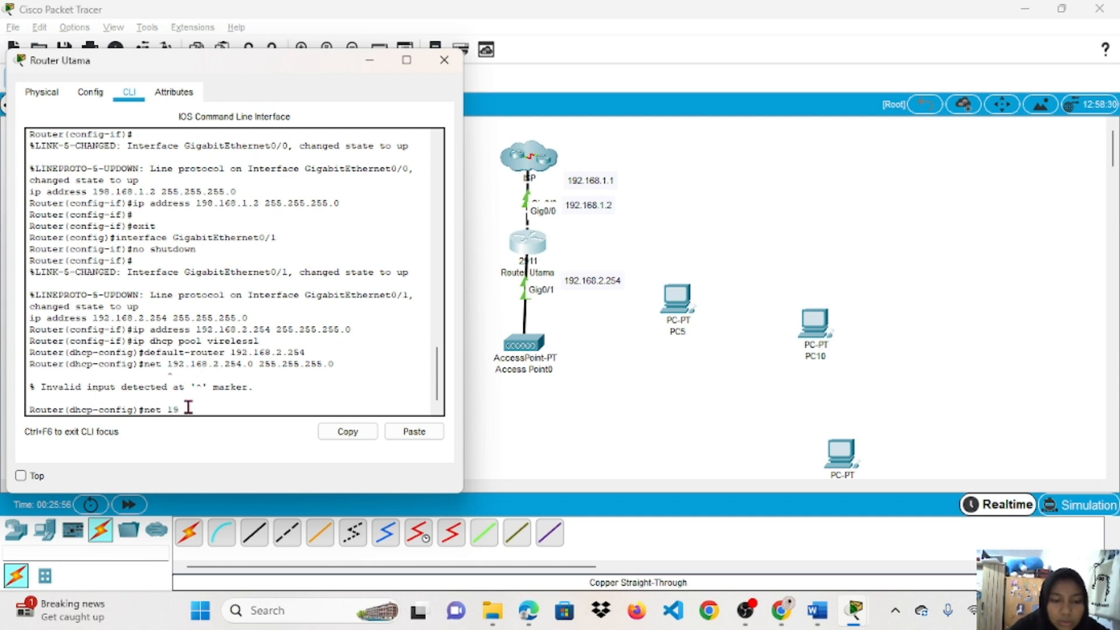
text(2.168.2)
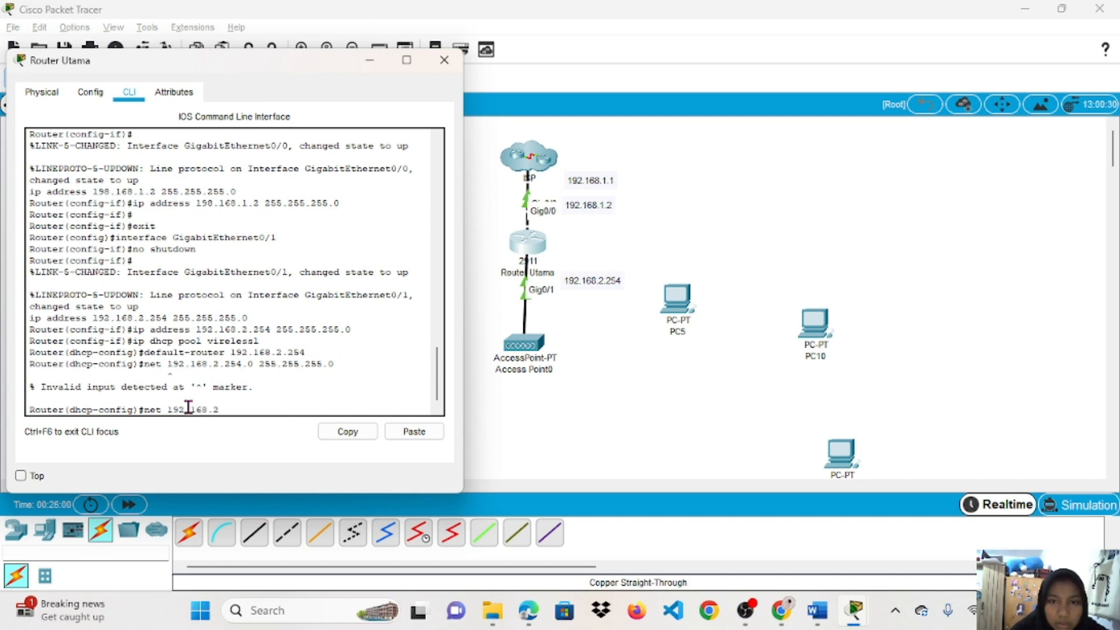
text(.254.0)
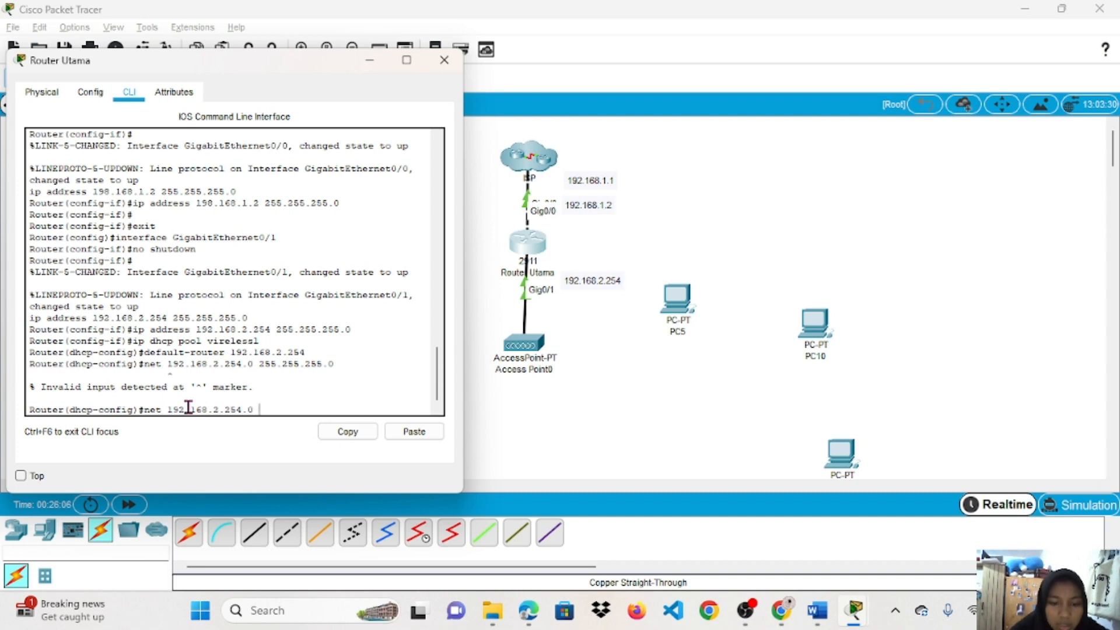
text( 255.25r)
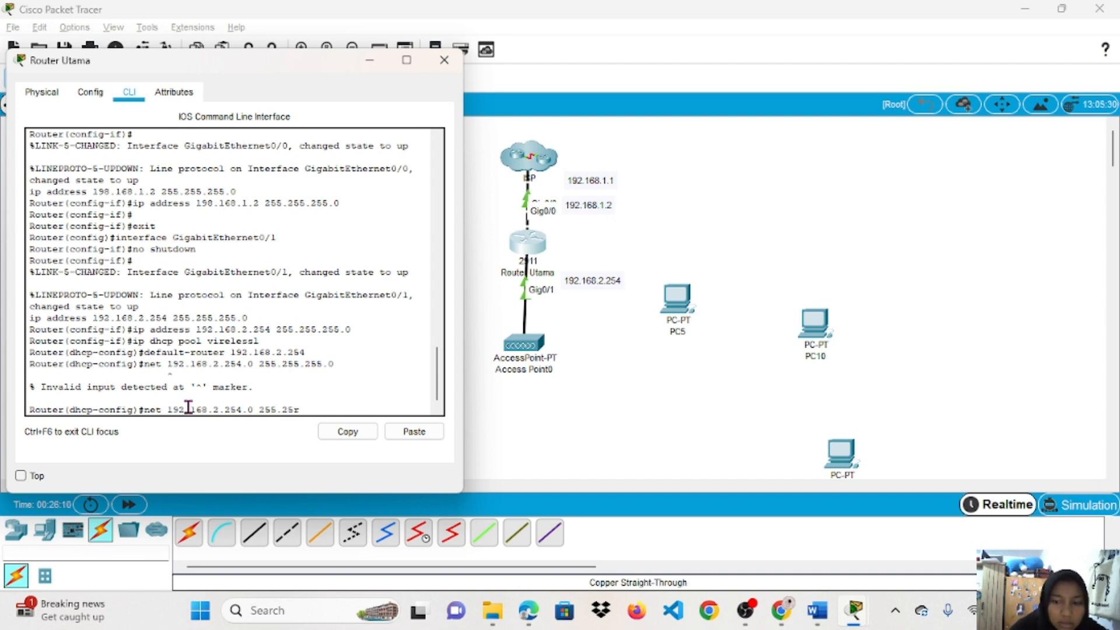
key(BackSpace)
text(5.22)
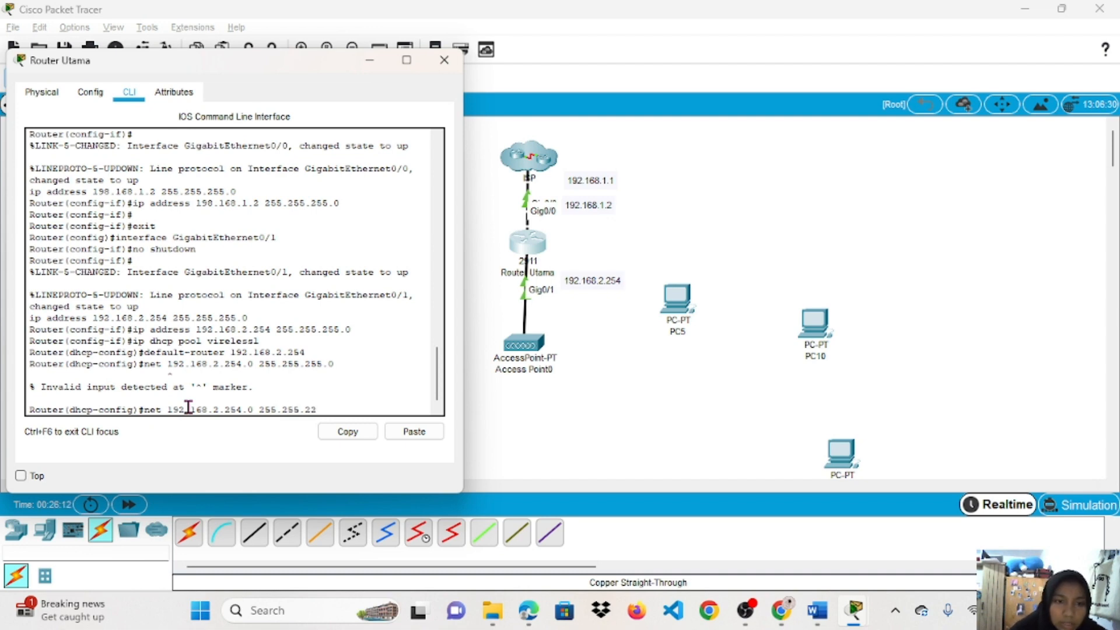
key(BackSpace)
text(55)
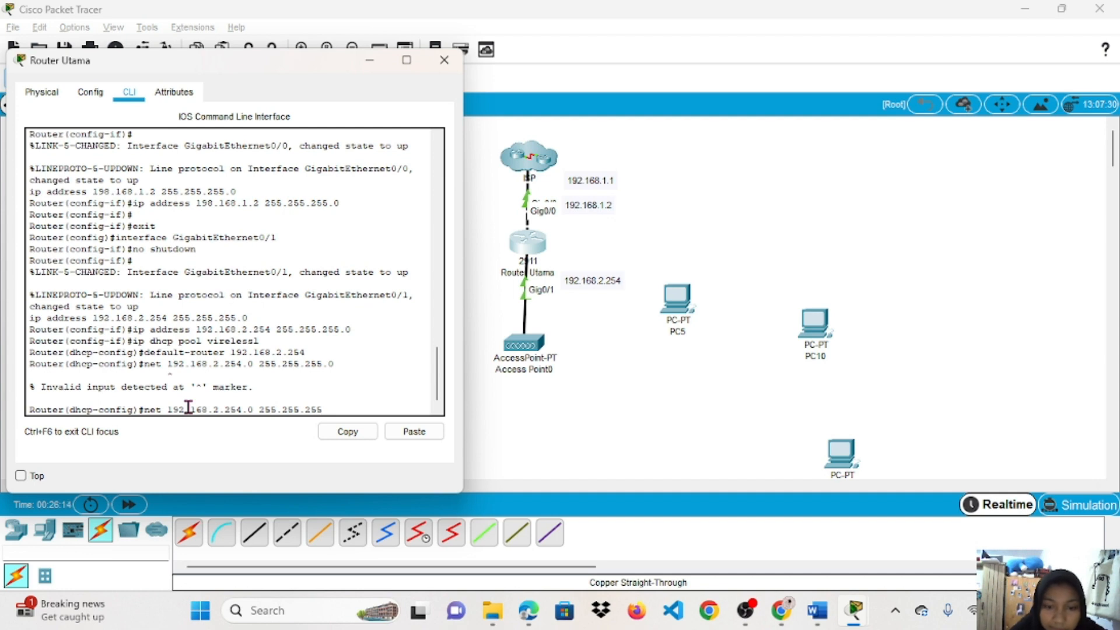
text(.0)
key(Return)
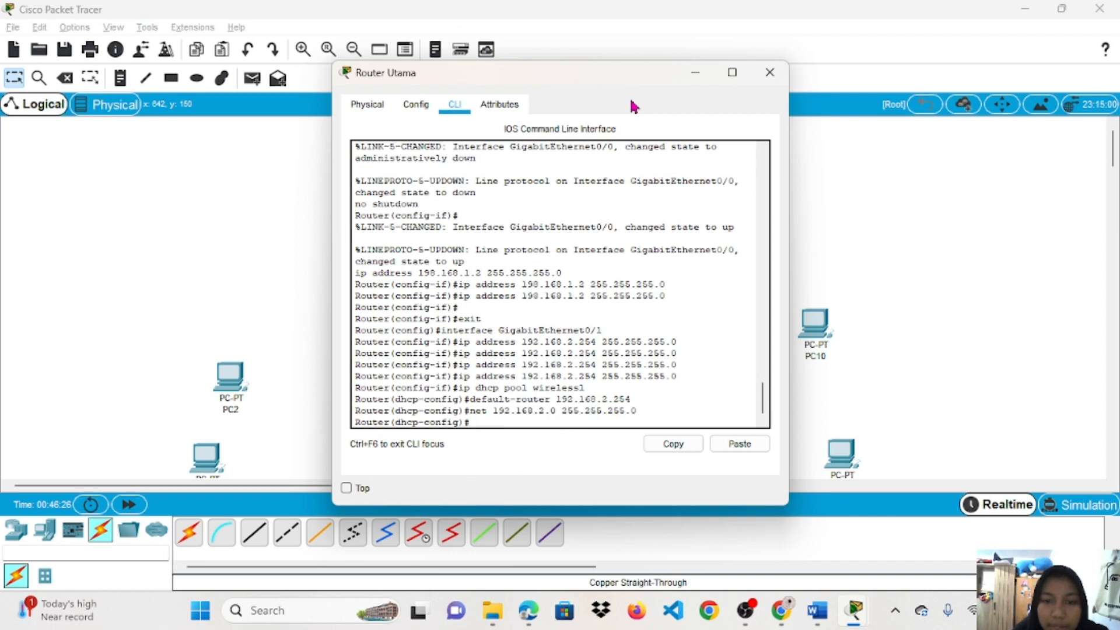
Drag the Router Utama window to the left to reveal the ISP, router and access point.
drag(617, 87, 343, 56)
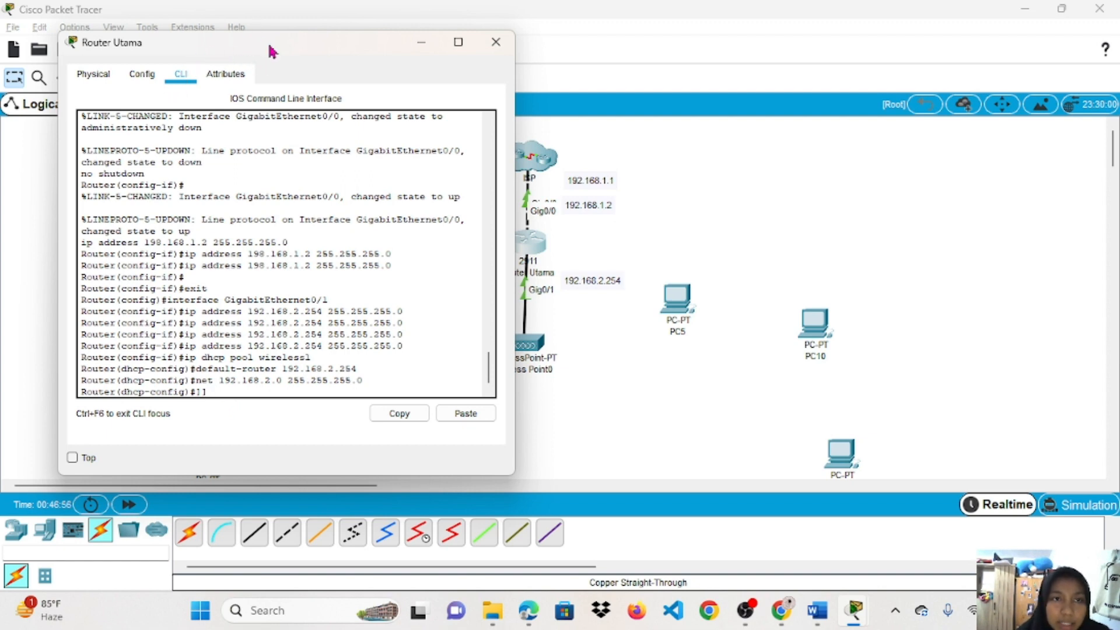
drag(271, 50, 181, 61)
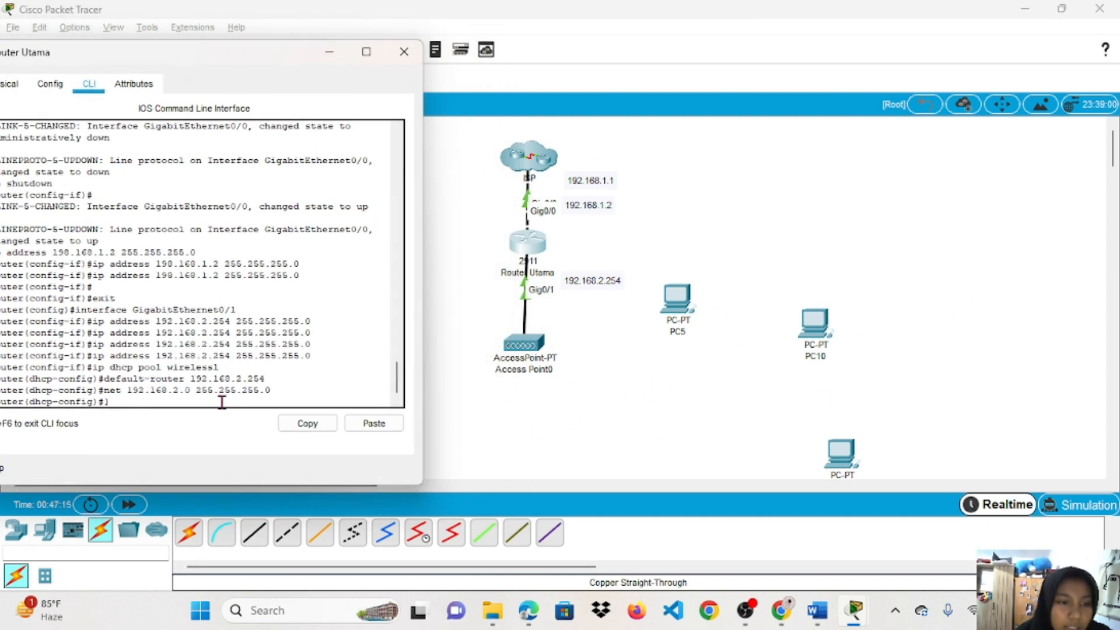
Add DNS server 8.8.8.8 to the wireless1 pool, then exit to global configuration.
text(dn)
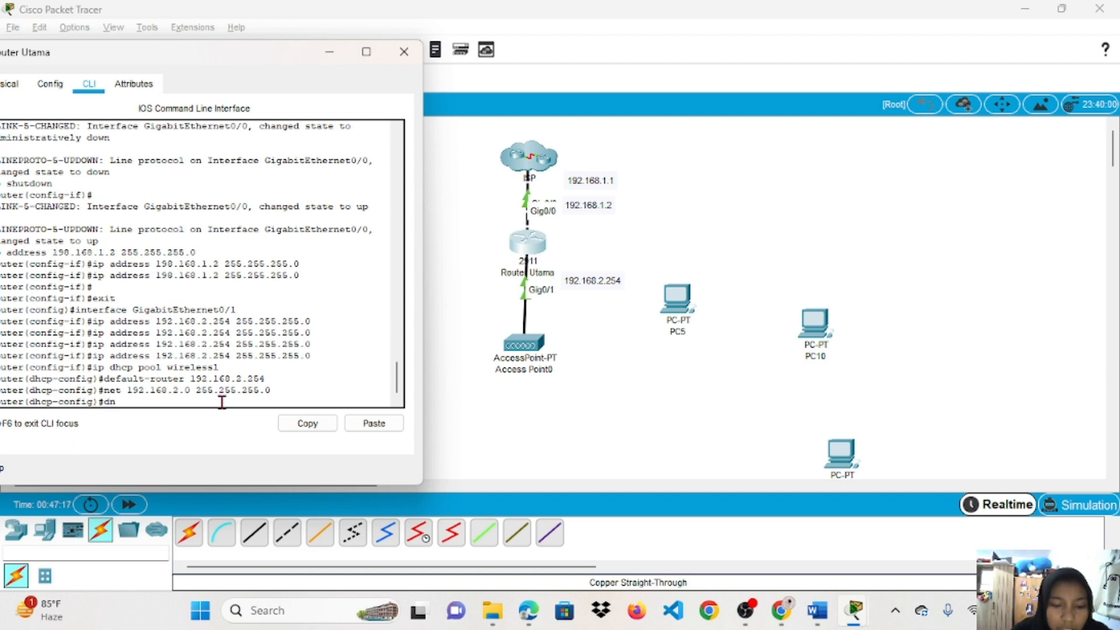
text(s-server 8.)
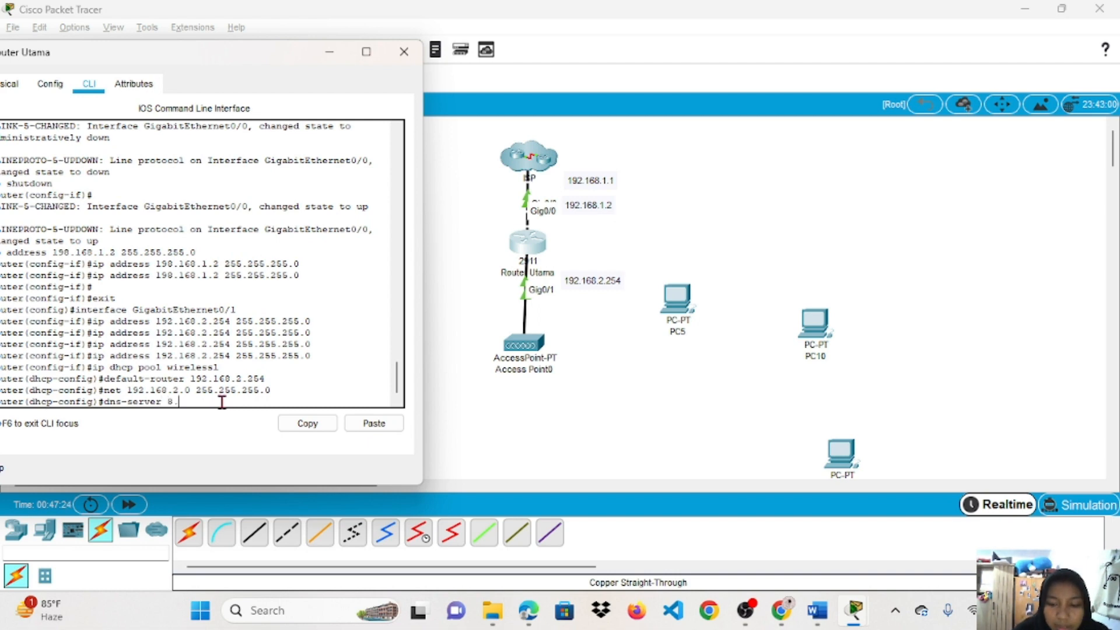
text(88)
key(BackSpace)
text(,)
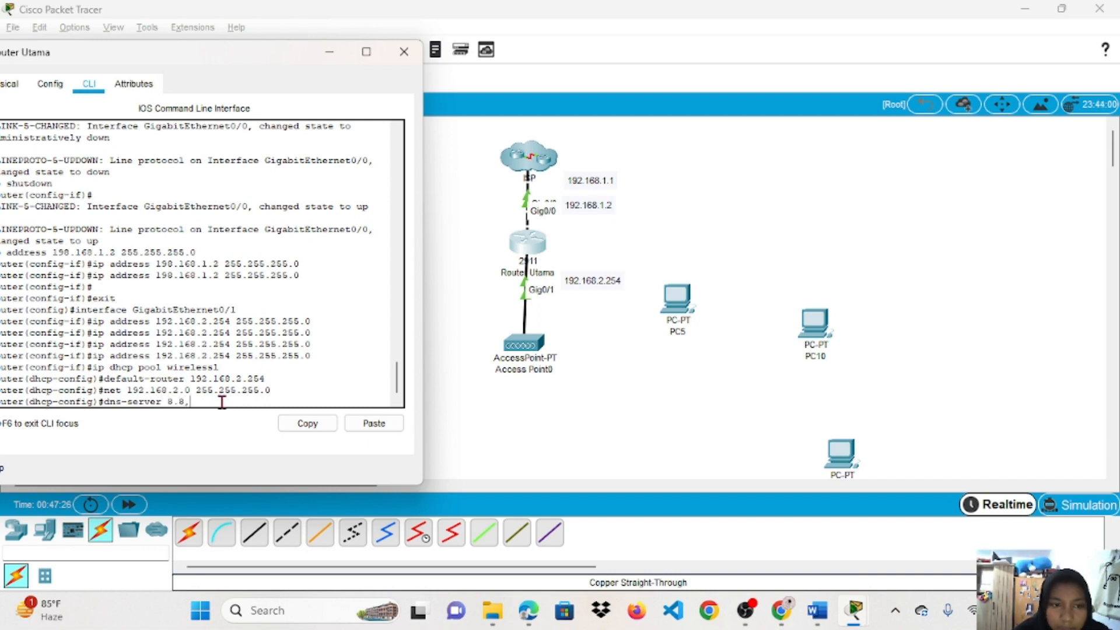
text(8.8.8)
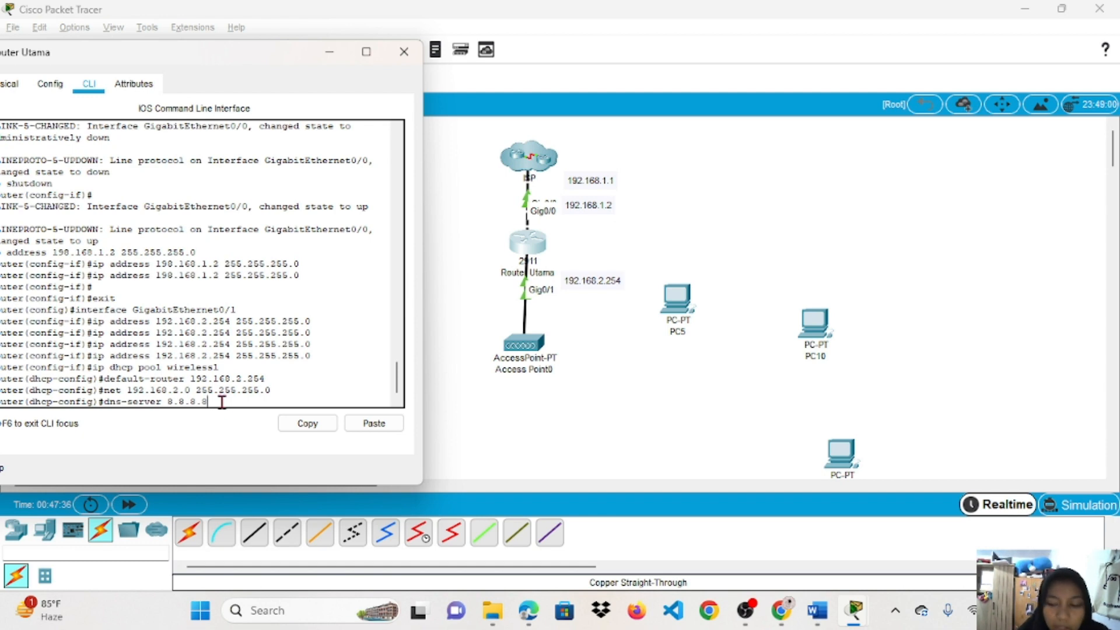
key(Return)
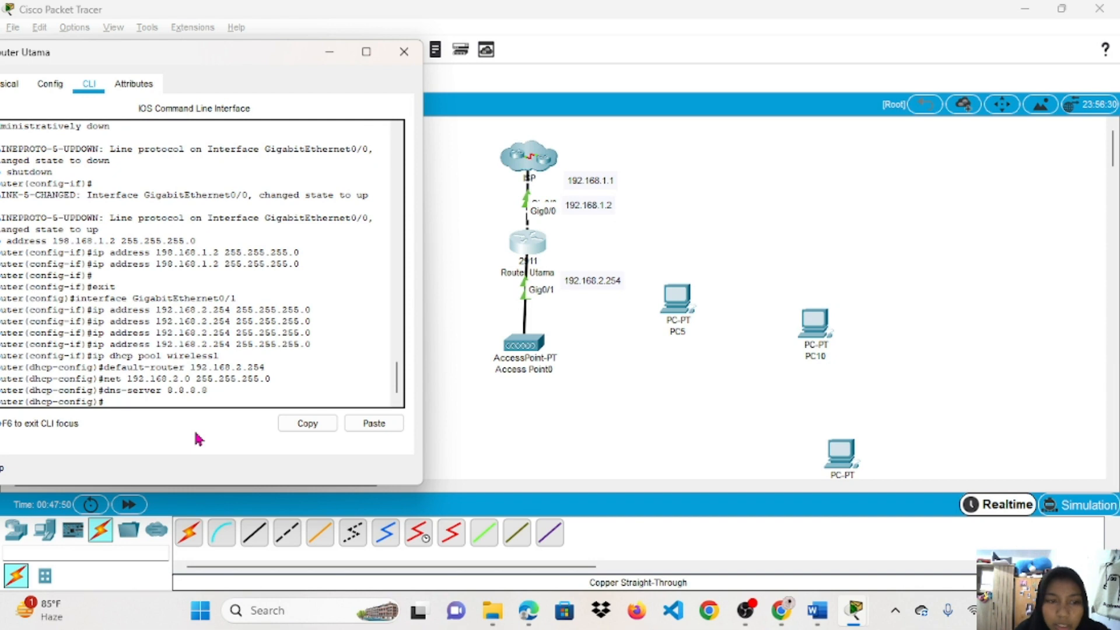
text(ex)
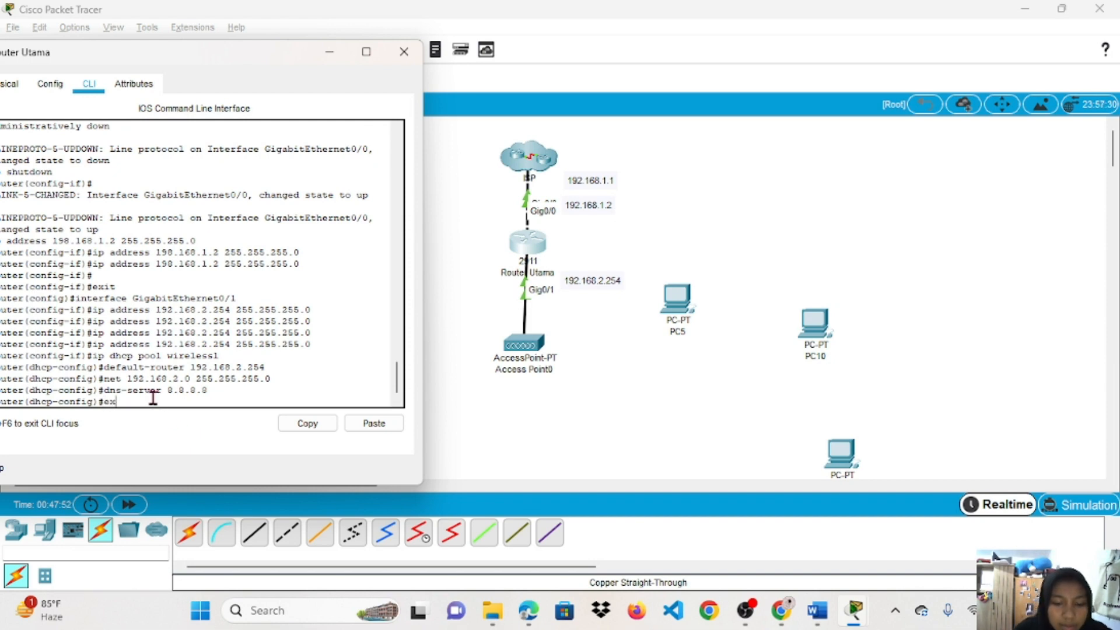
text(it)
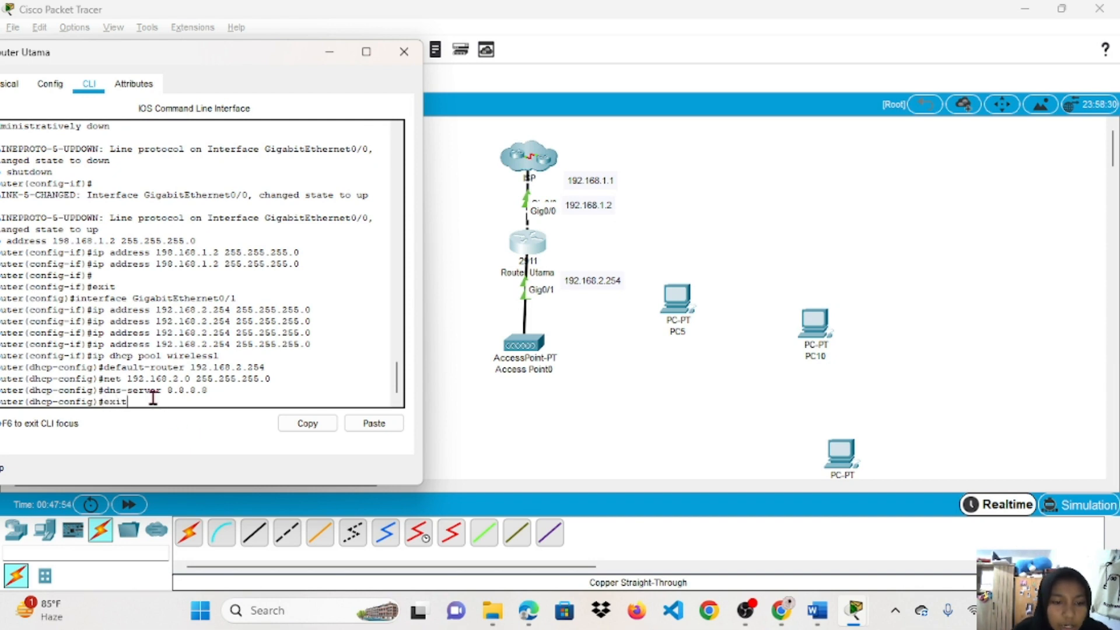
key(Return)
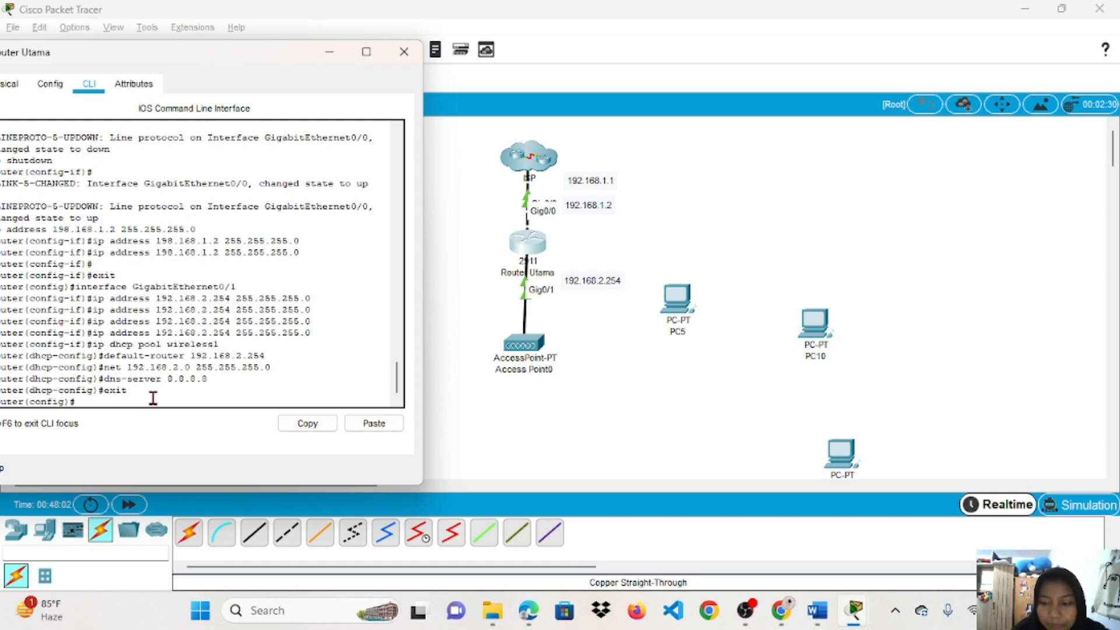
Add the default static route 'ip route 0.0.0.0 0.0.0.0 192.168.1.1'.
text(i)
key(BackSpace)
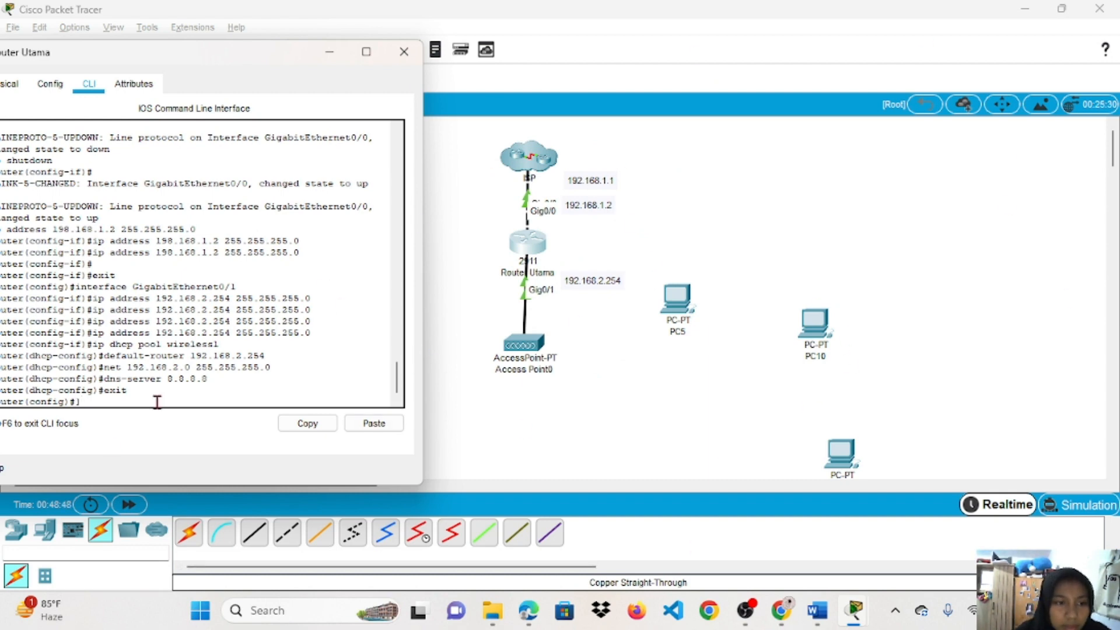
click(158, 403)
text(ip r)
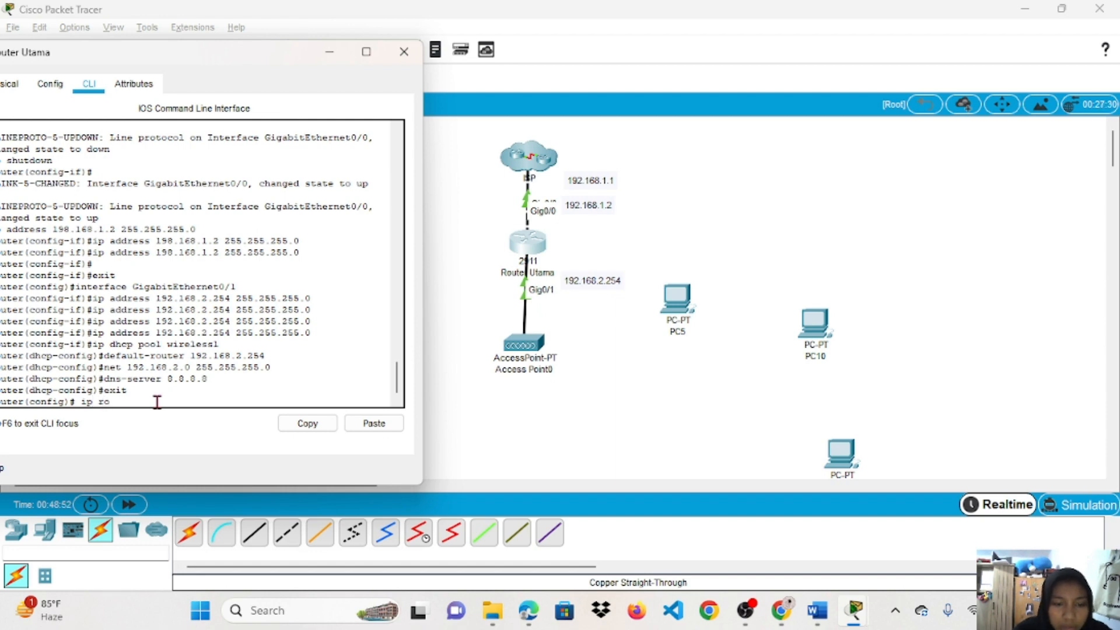
text(o)
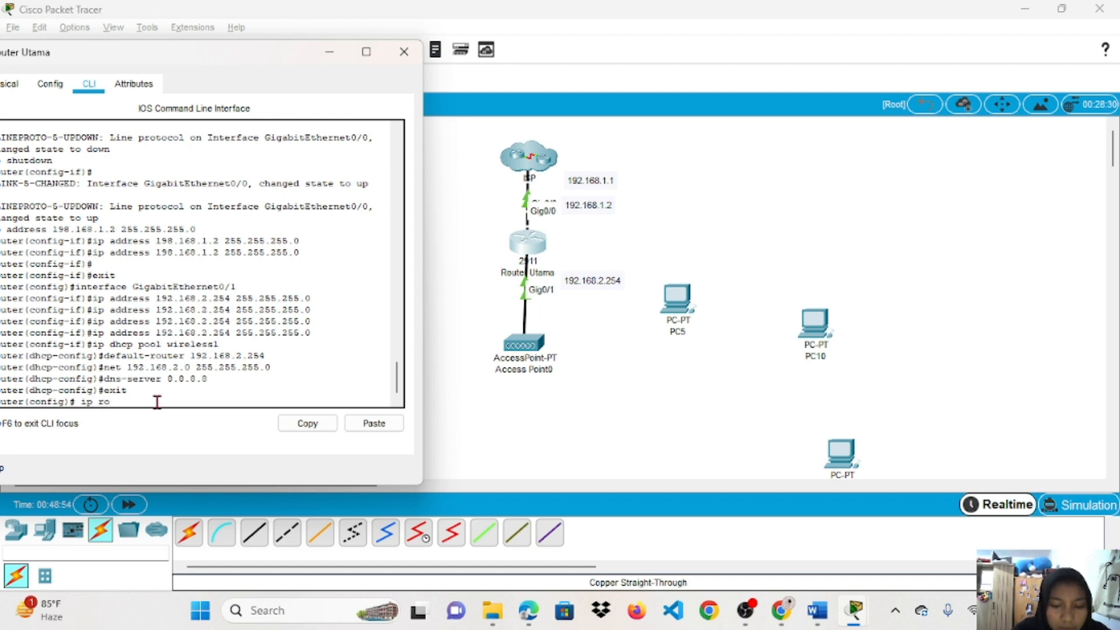
text(ute)
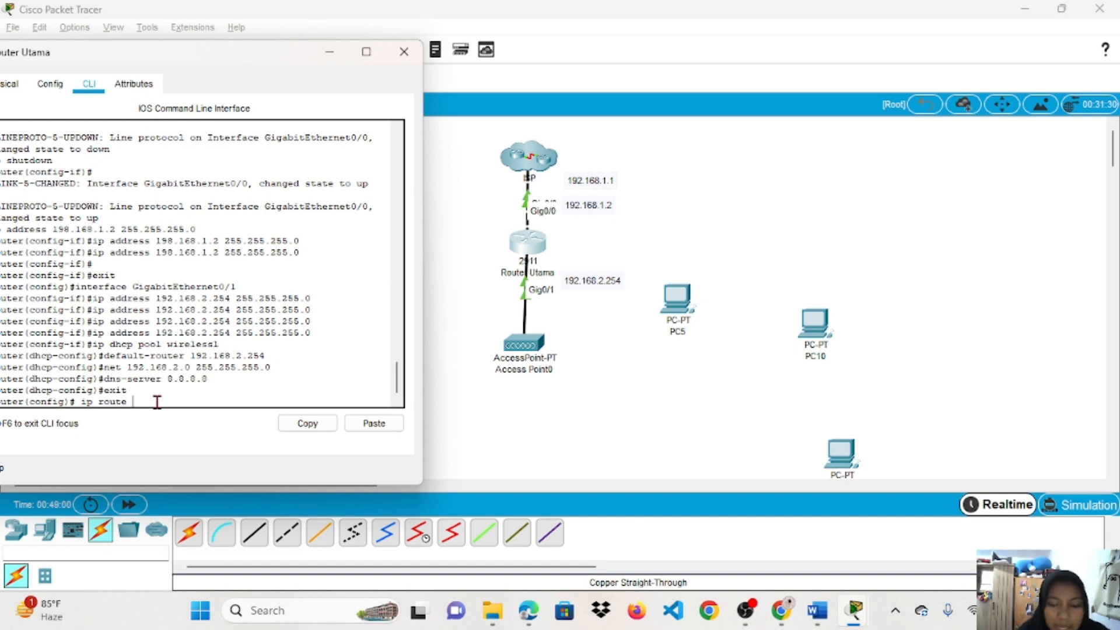
text(0.)
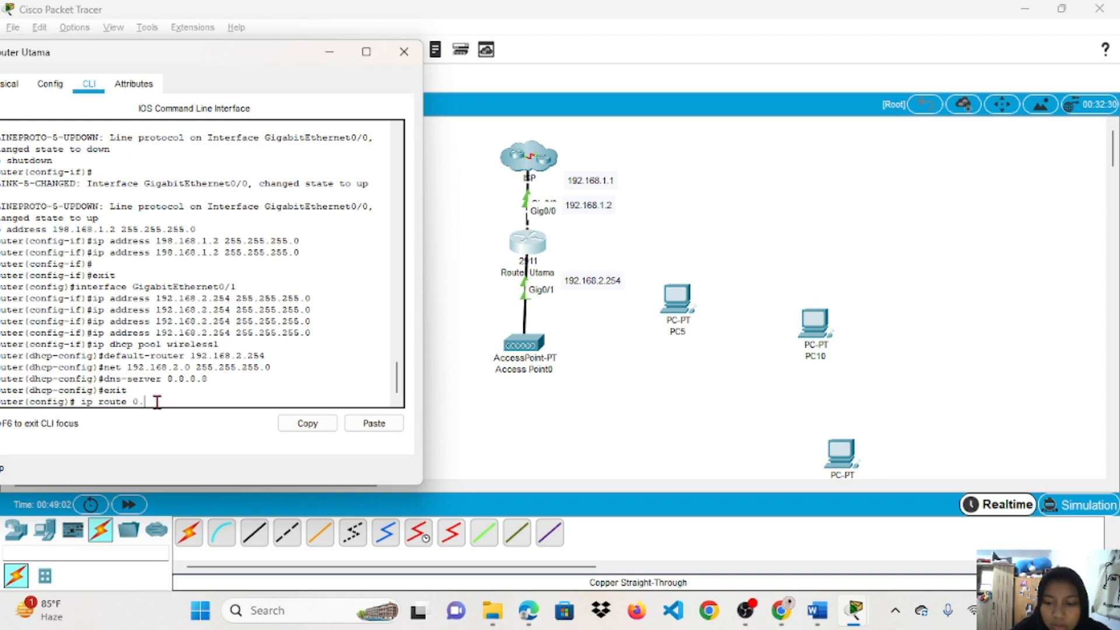
text(0)
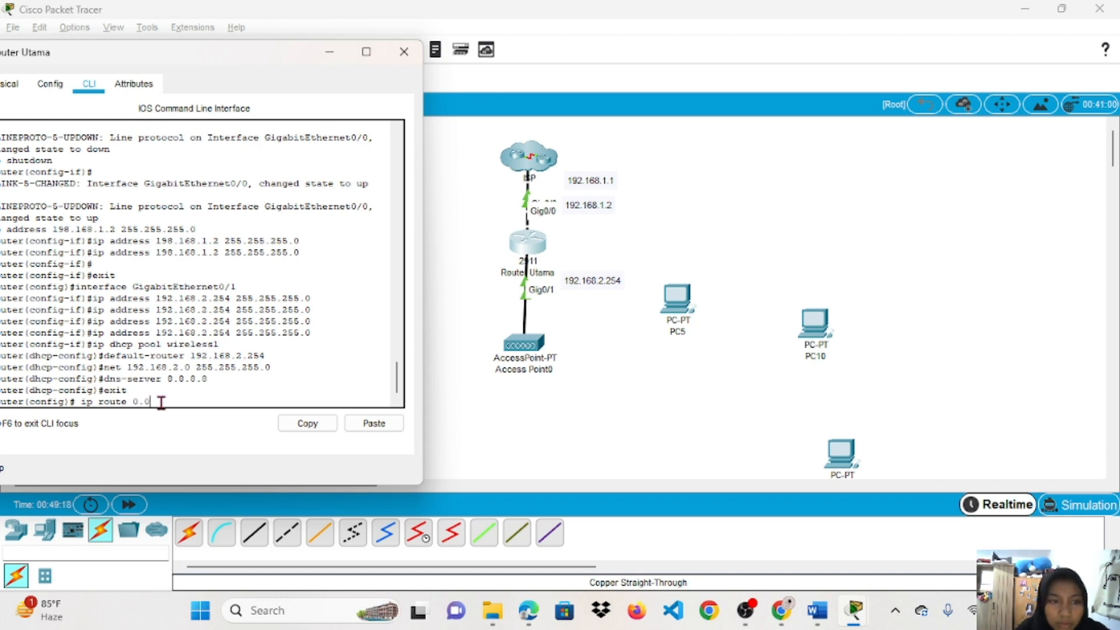
text(.0.0)
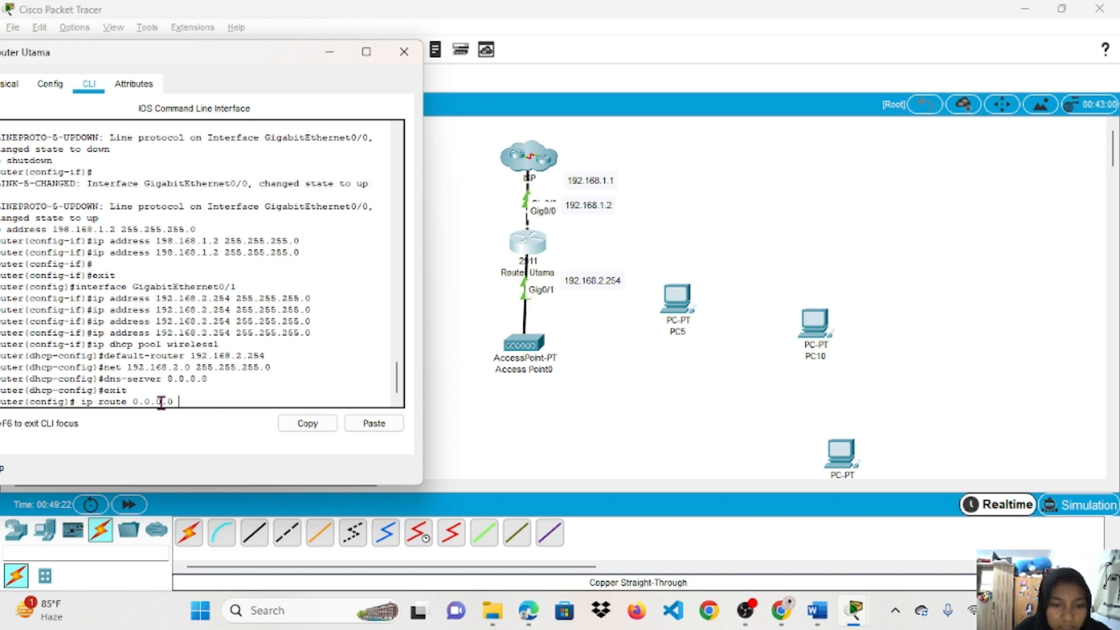
text( 0.0.00)
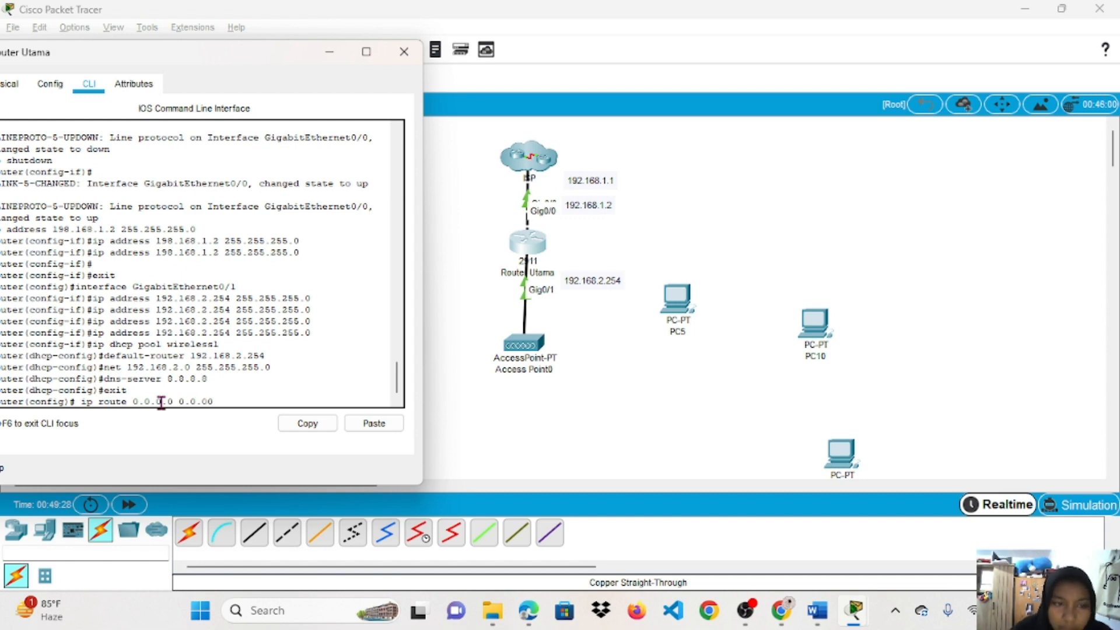
key(BackSpace)
text(.0)
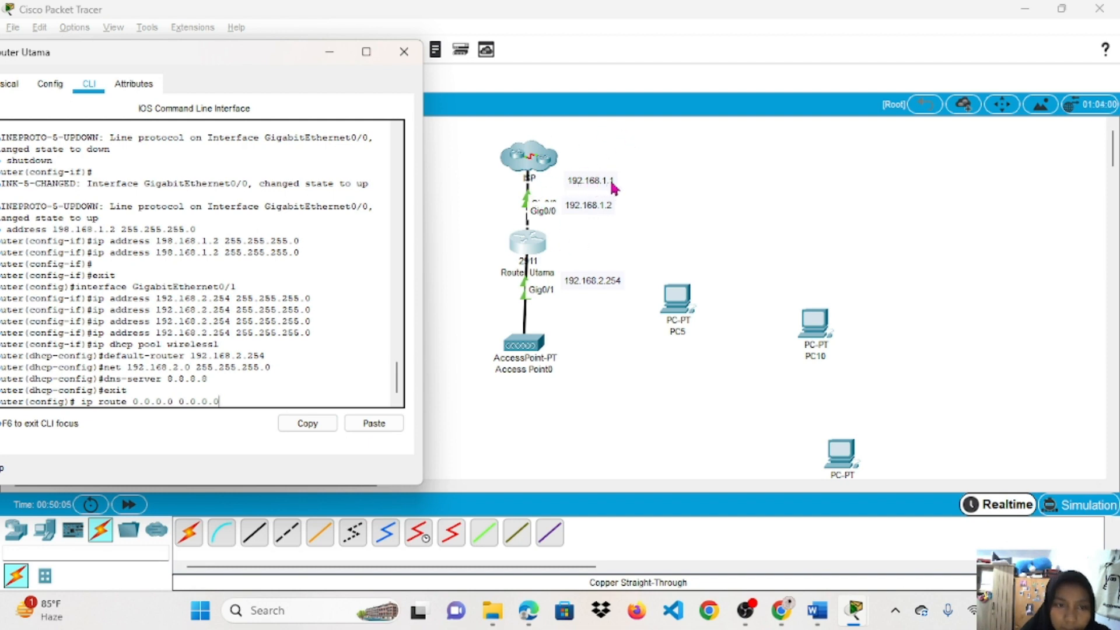
text(192.168)
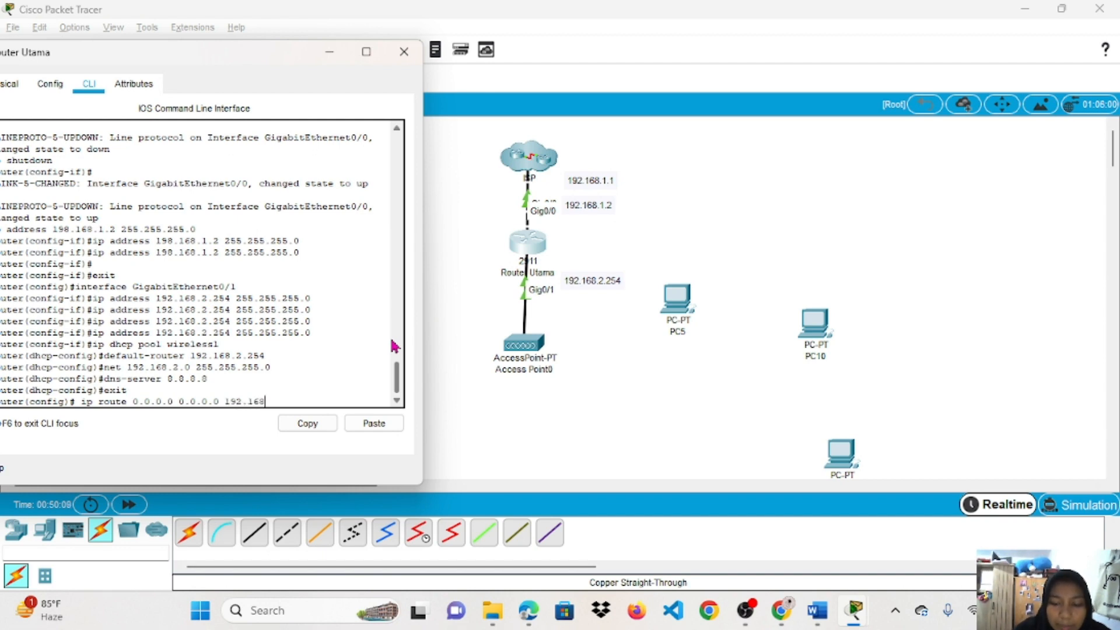
text(.1.1)
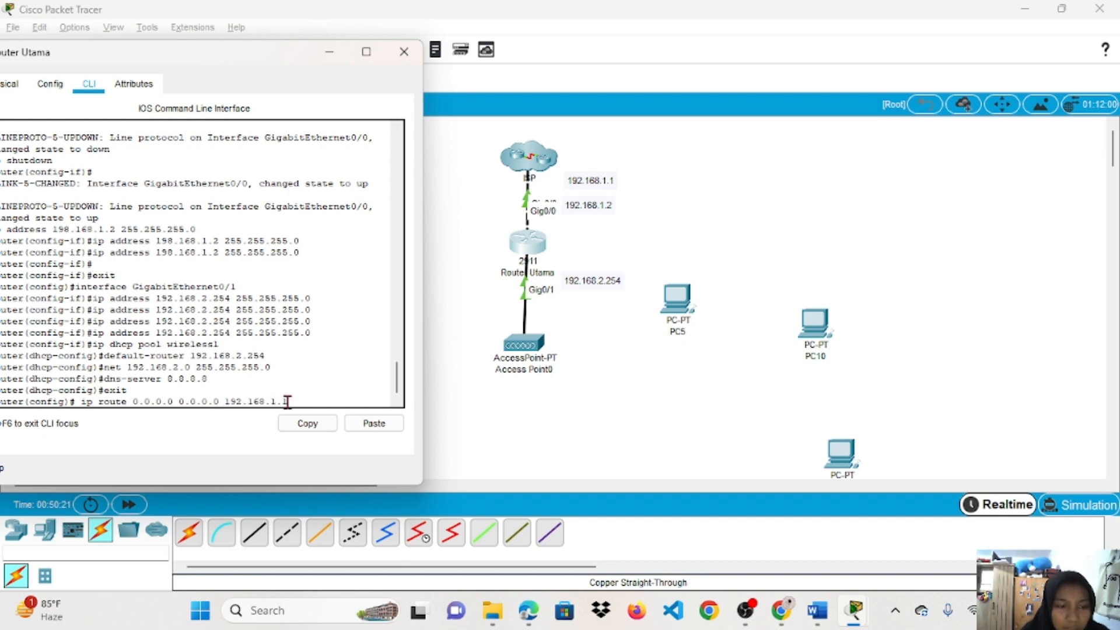
key(Return)
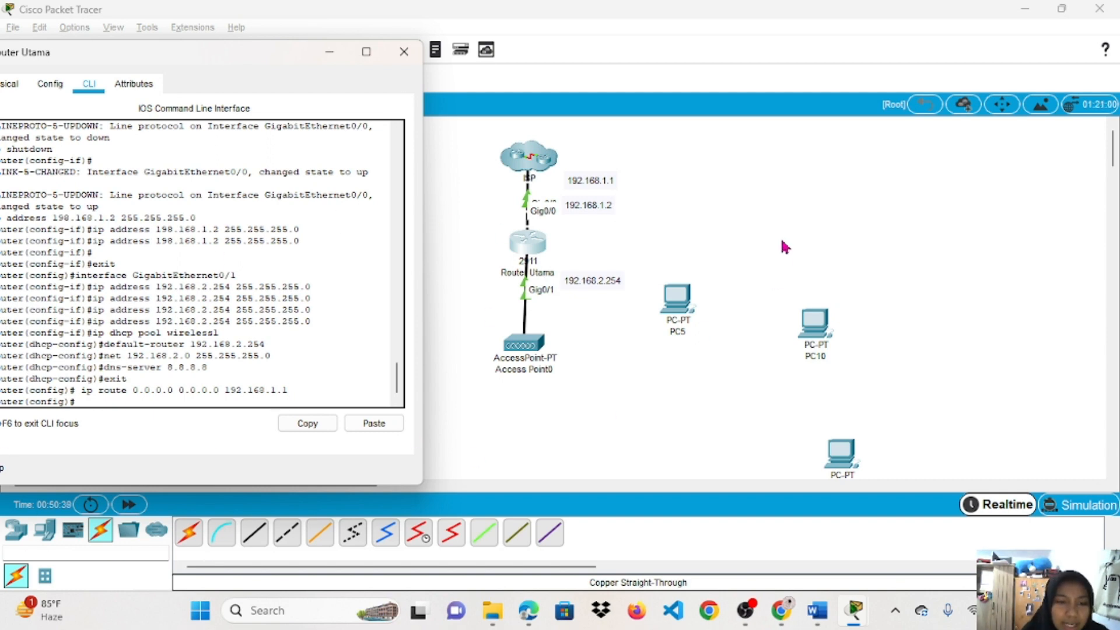
Close Router Utama's window and bring up Access Point0's settings.
click(404, 51)
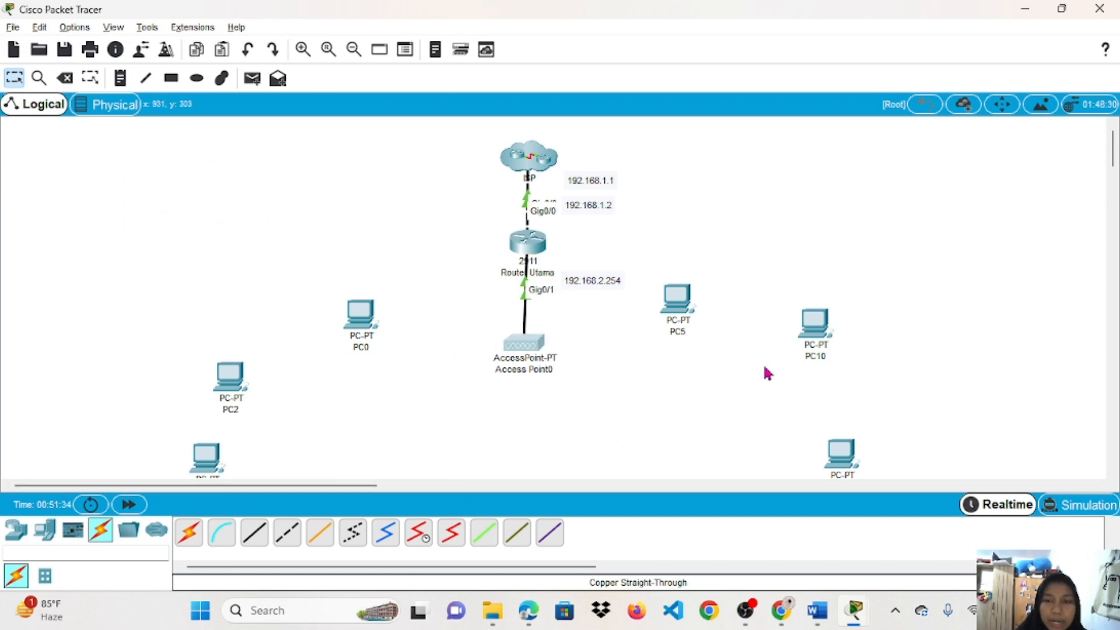
click(521, 355)
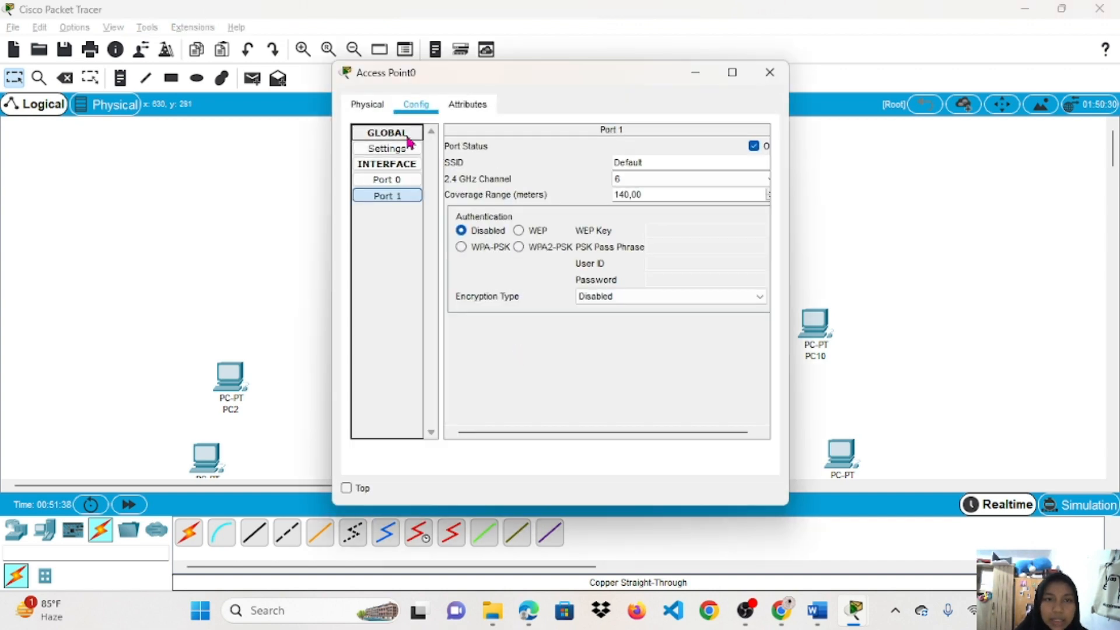
Replace Access Point0's default Port 1 SSID with a new network name.
click(372, 108)
click(417, 105)
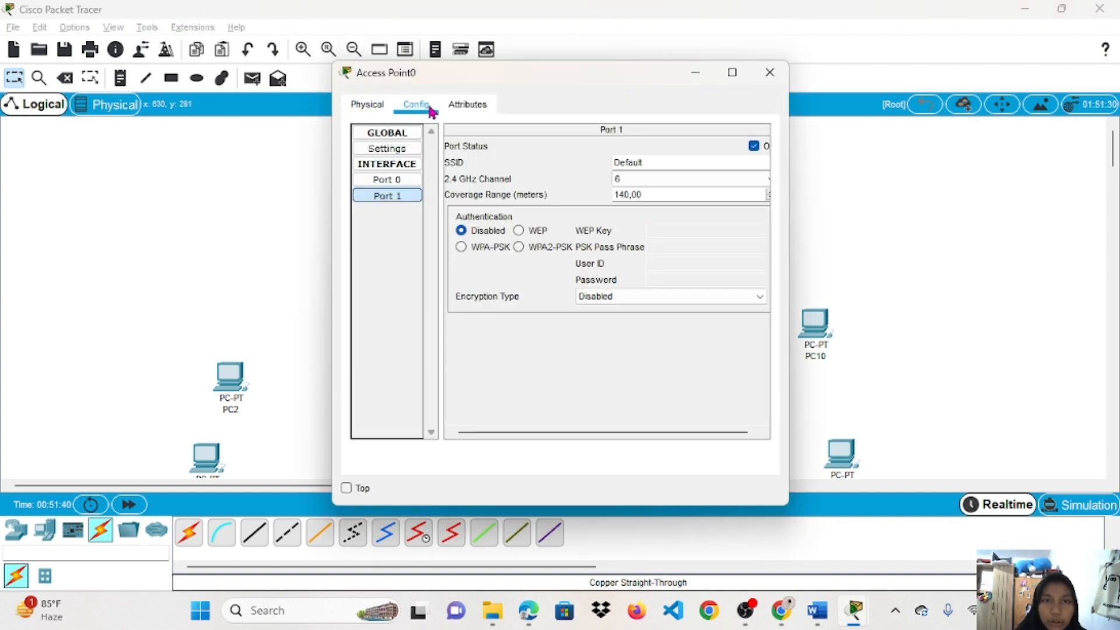
click(383, 194)
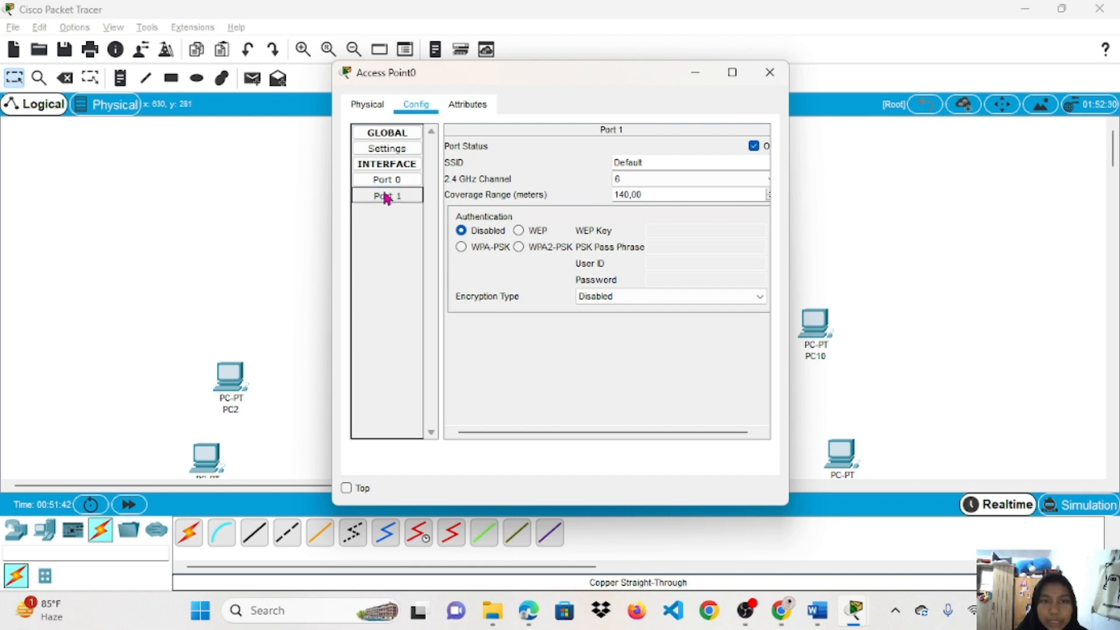
click(650, 162)
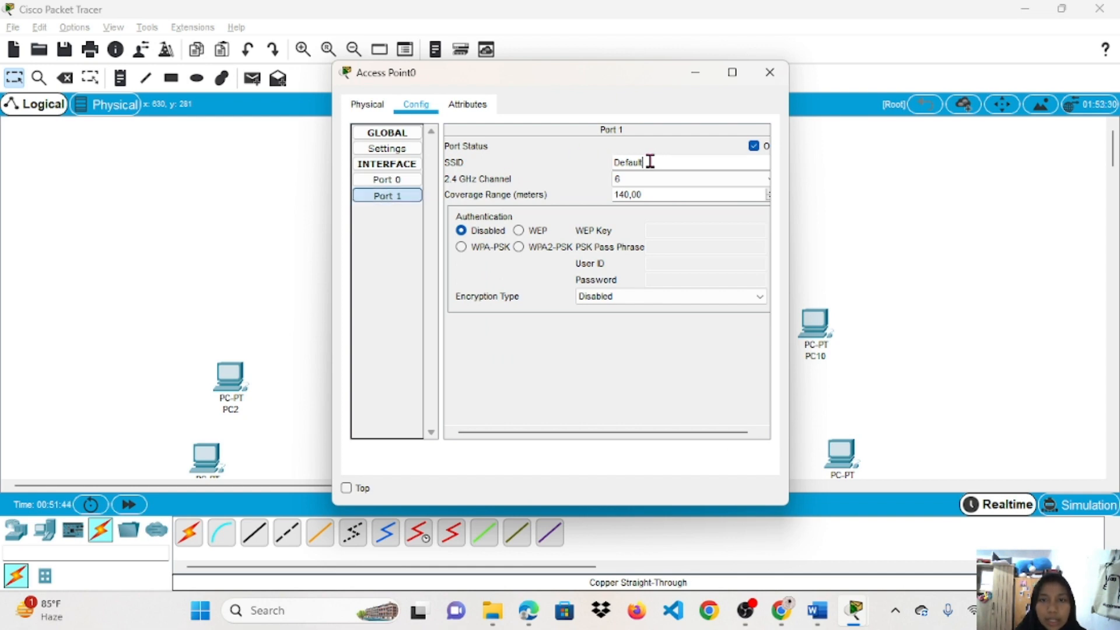
key(BackSpace)
key(BackSpace)
key(BackSpace)
key(BackSpace)
key(BackSpace)
key(BackSpace)
text(ra)
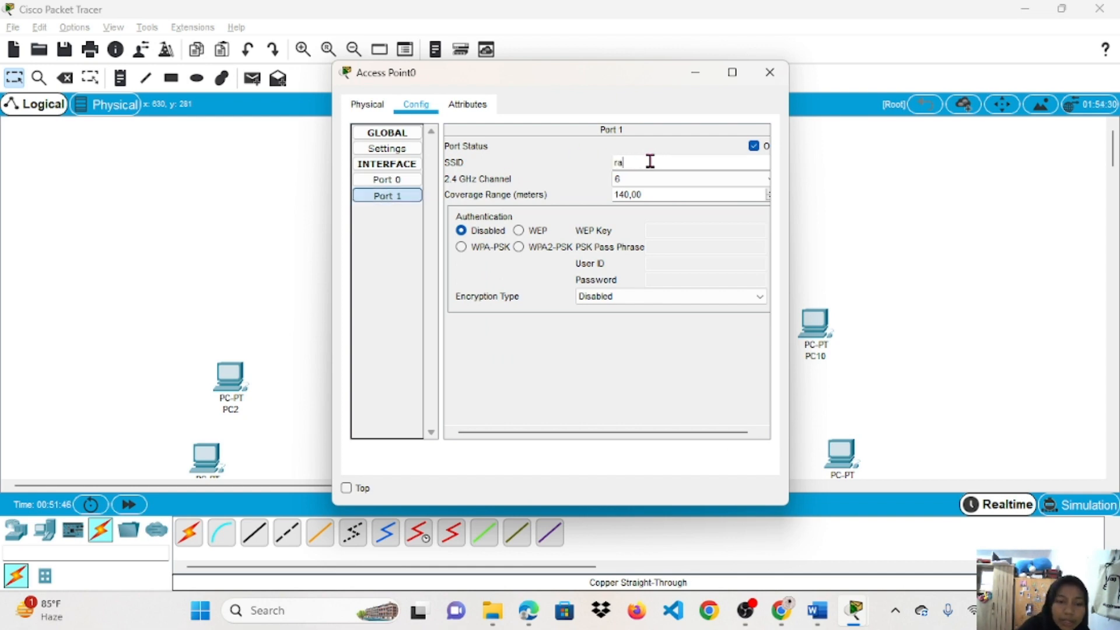
text(hma)
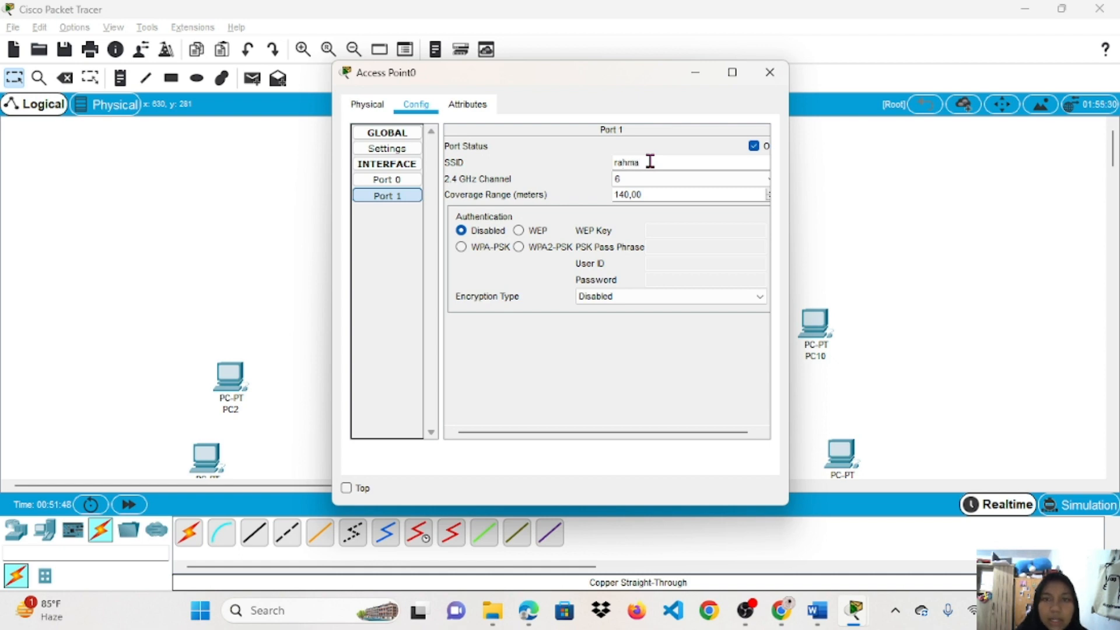
Select WPA2-PSK with a short five-digit passphrase and close, triggering a length error.
click(529, 247)
click(683, 246)
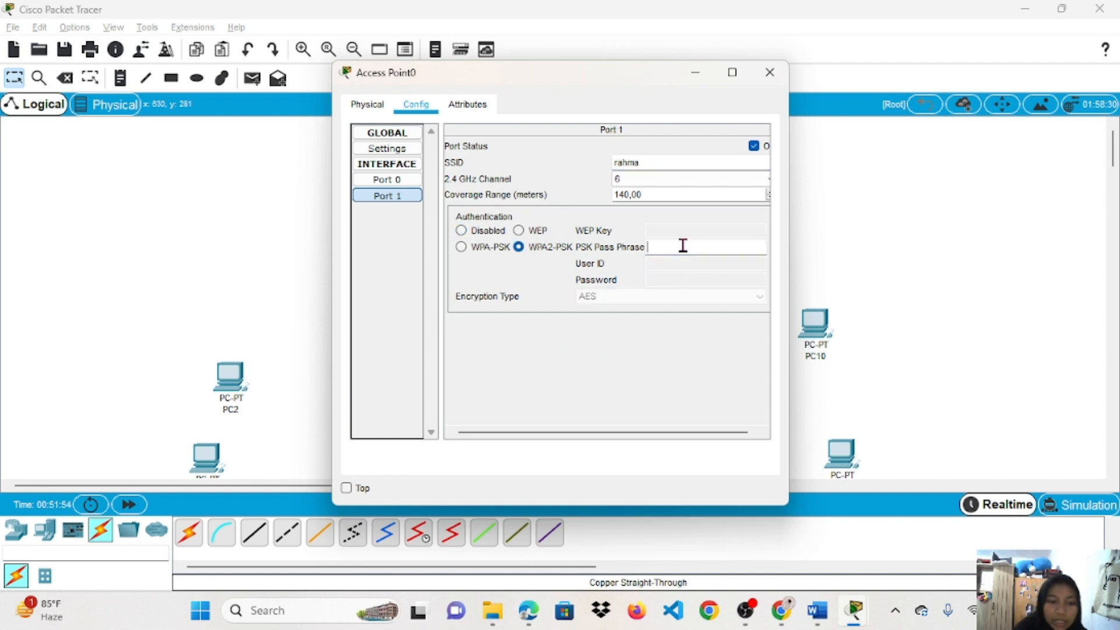
text(12345)
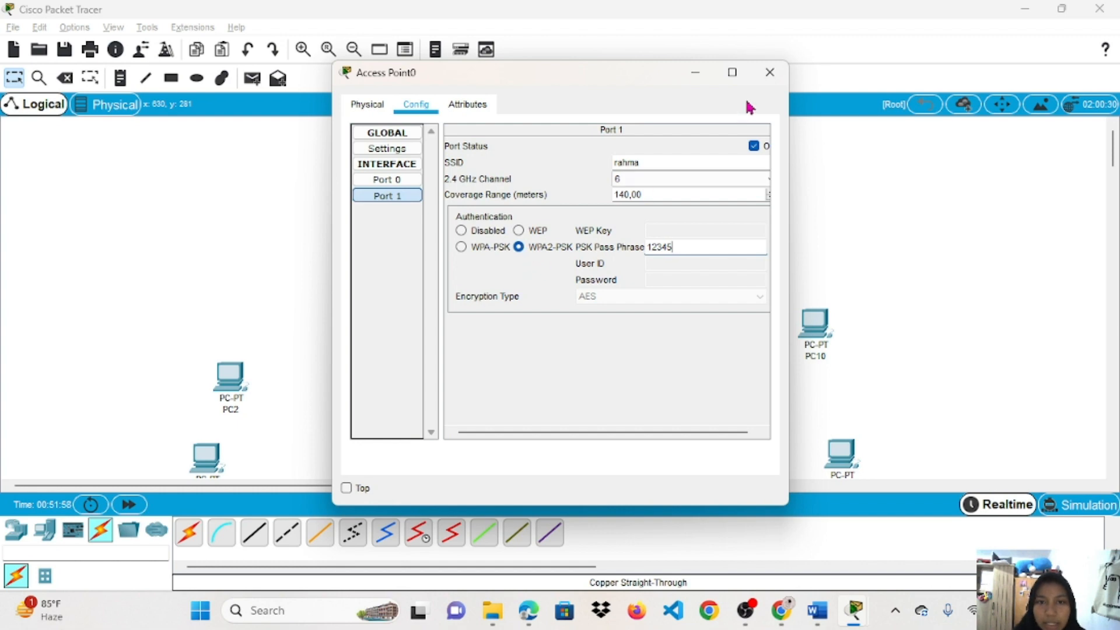
click(770, 72)
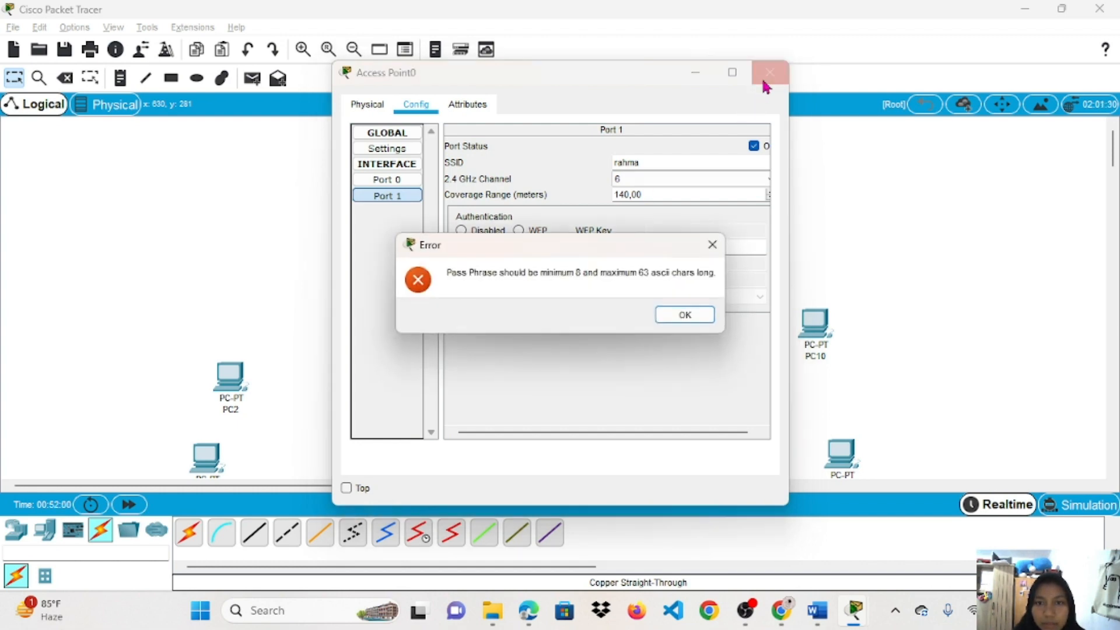
click(685, 315)
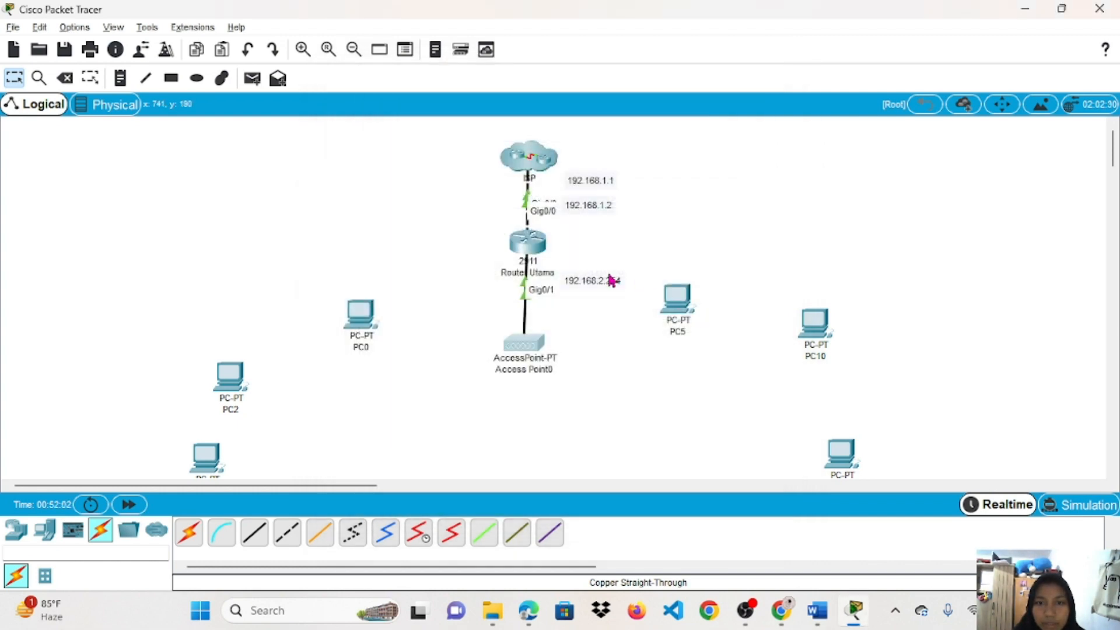
click(532, 342)
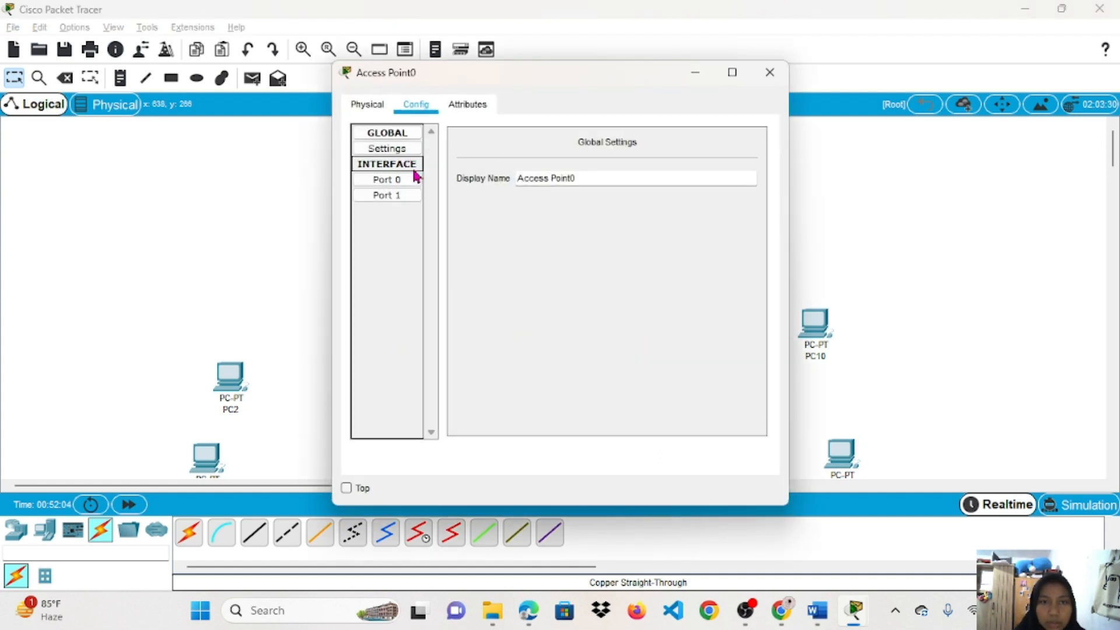
click(418, 198)
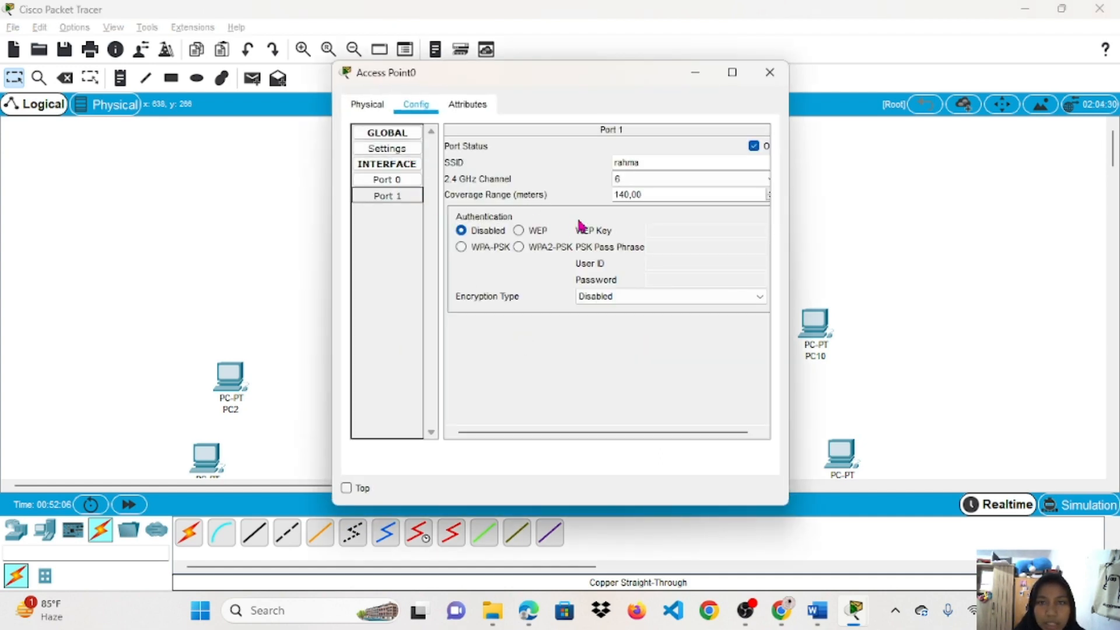
click(519, 247)
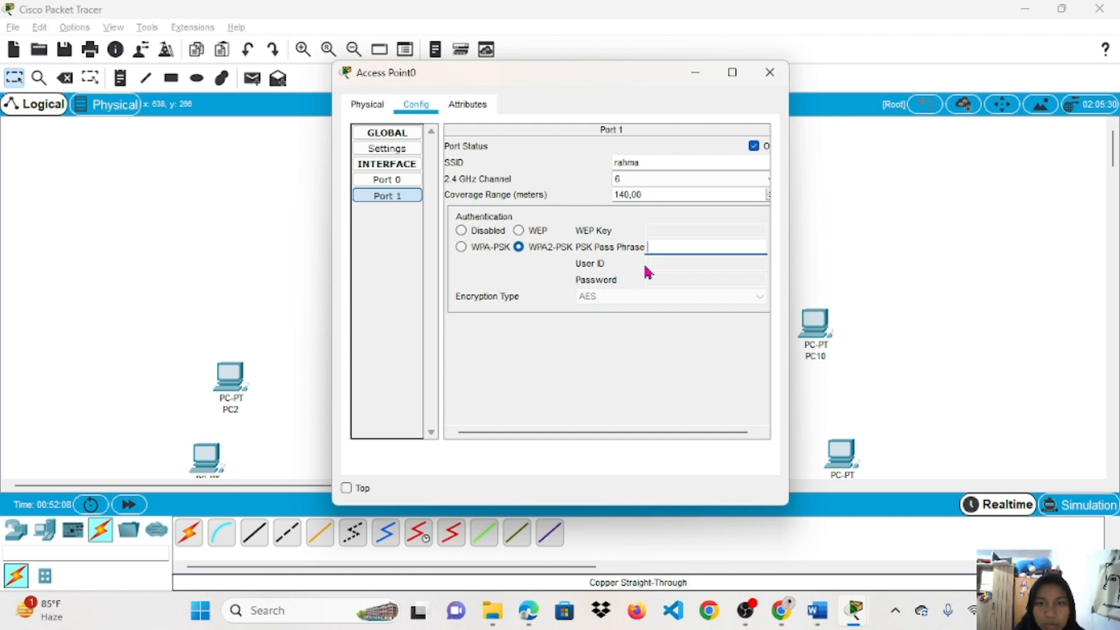
click(656, 252)
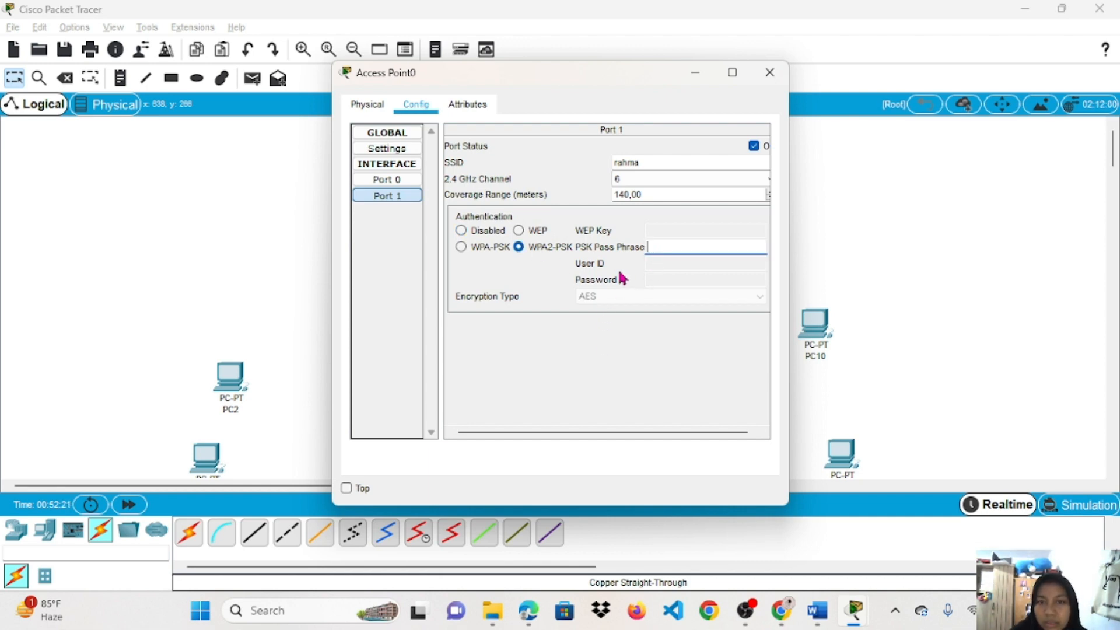
text(12345)
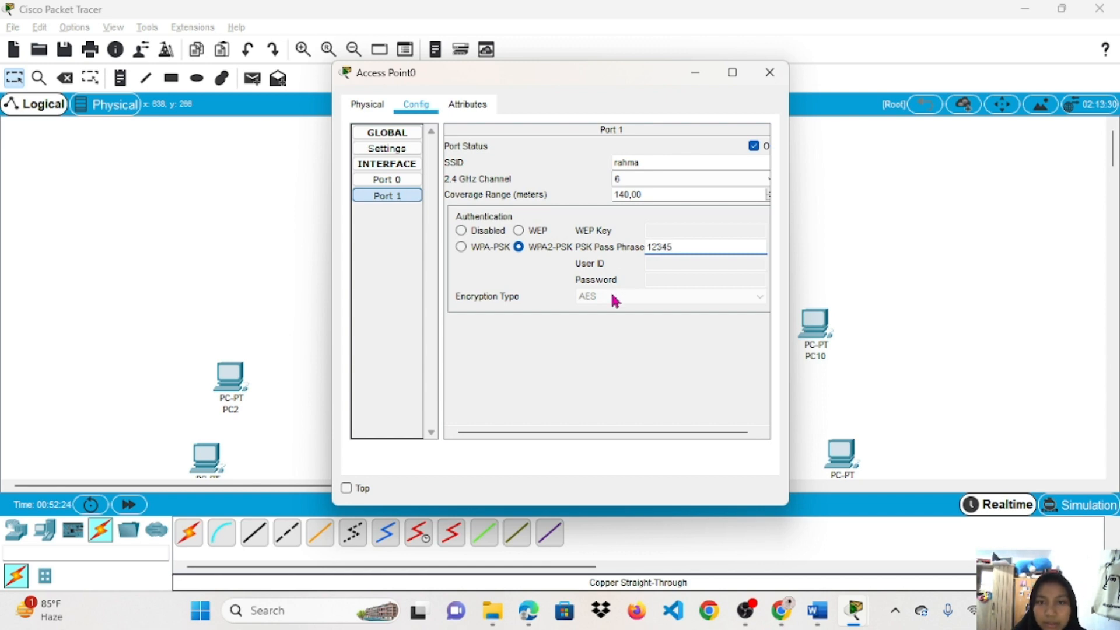
key(Return)
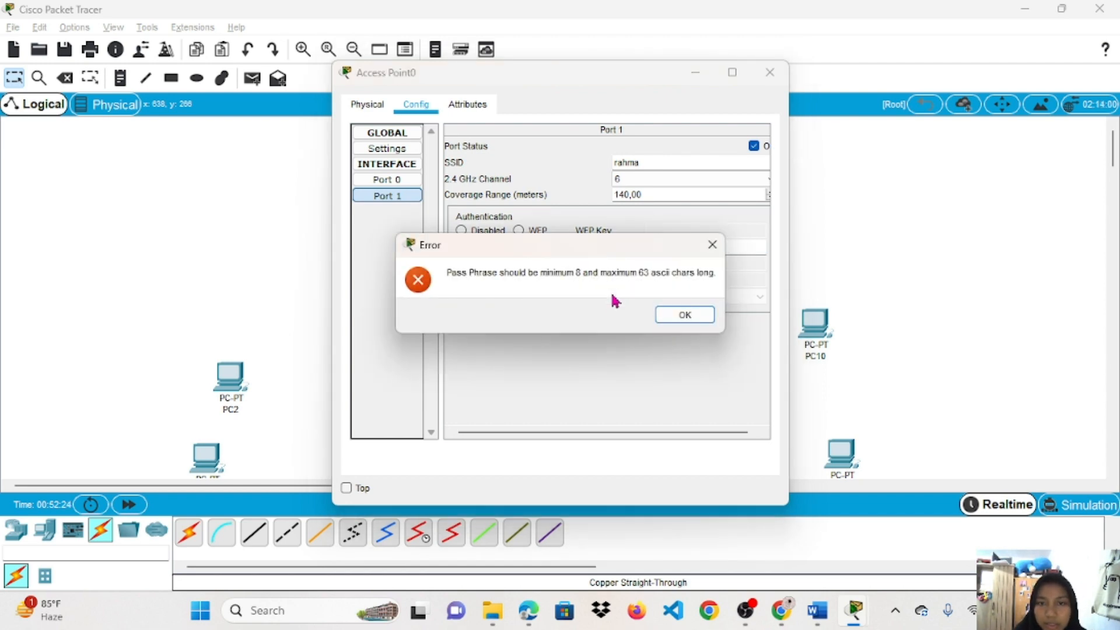
click(680, 315)
key(Return)
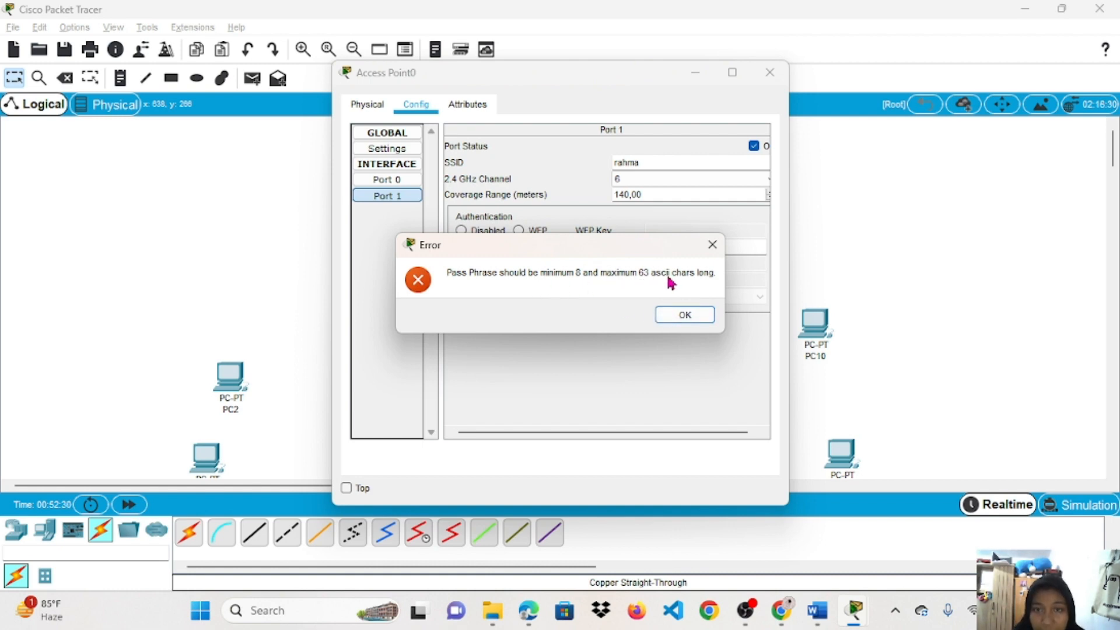
click(710, 245)
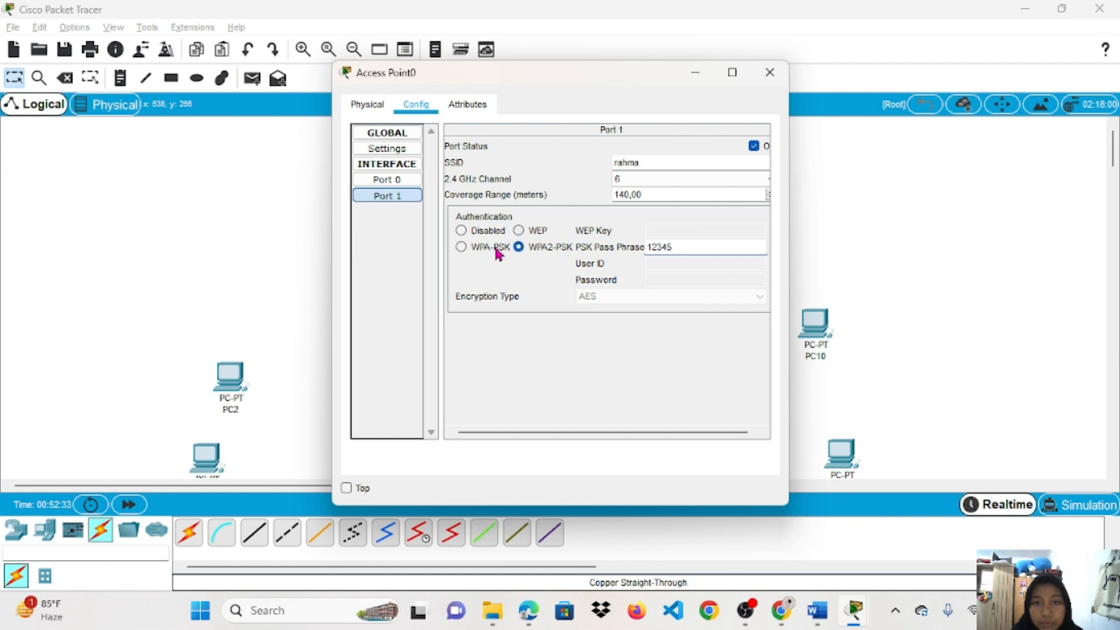
text(67)
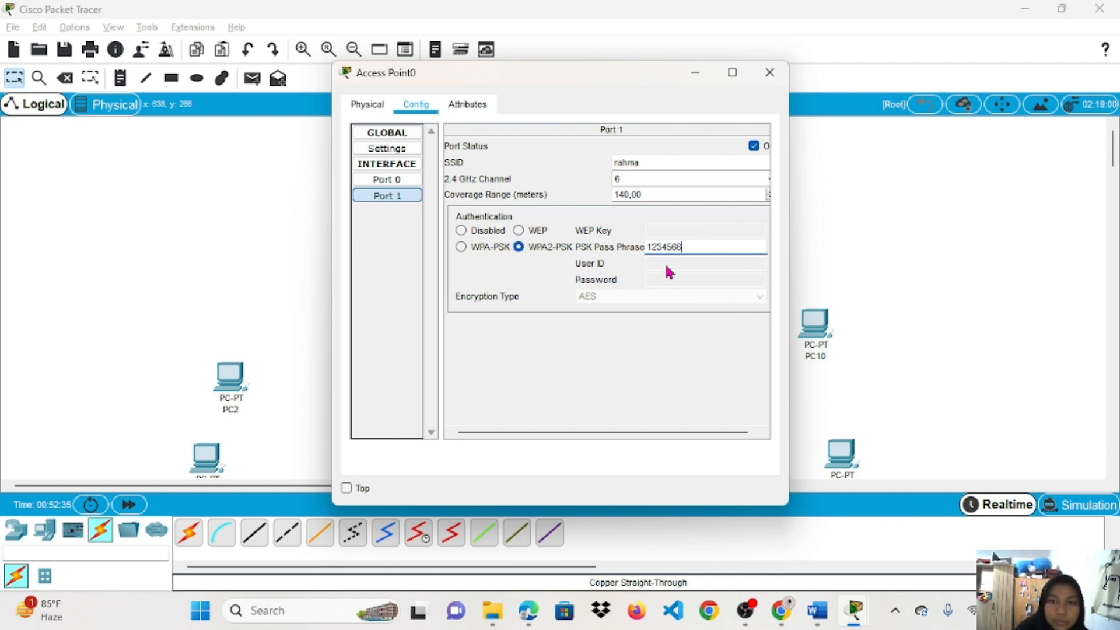
key(BackSpace)
key(BackSpace)
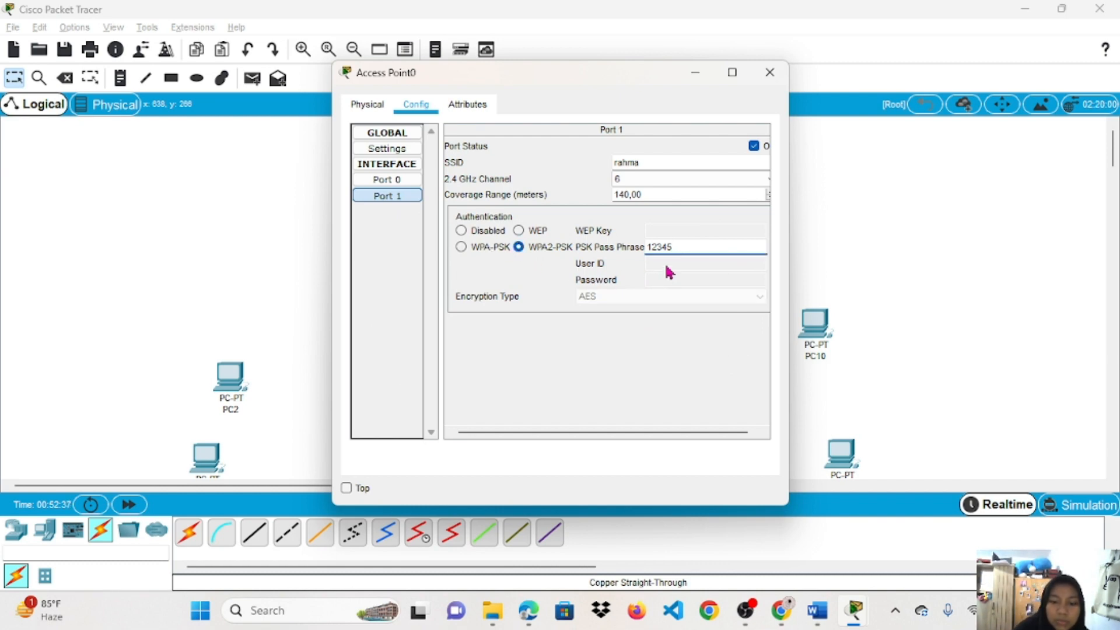
text(678)
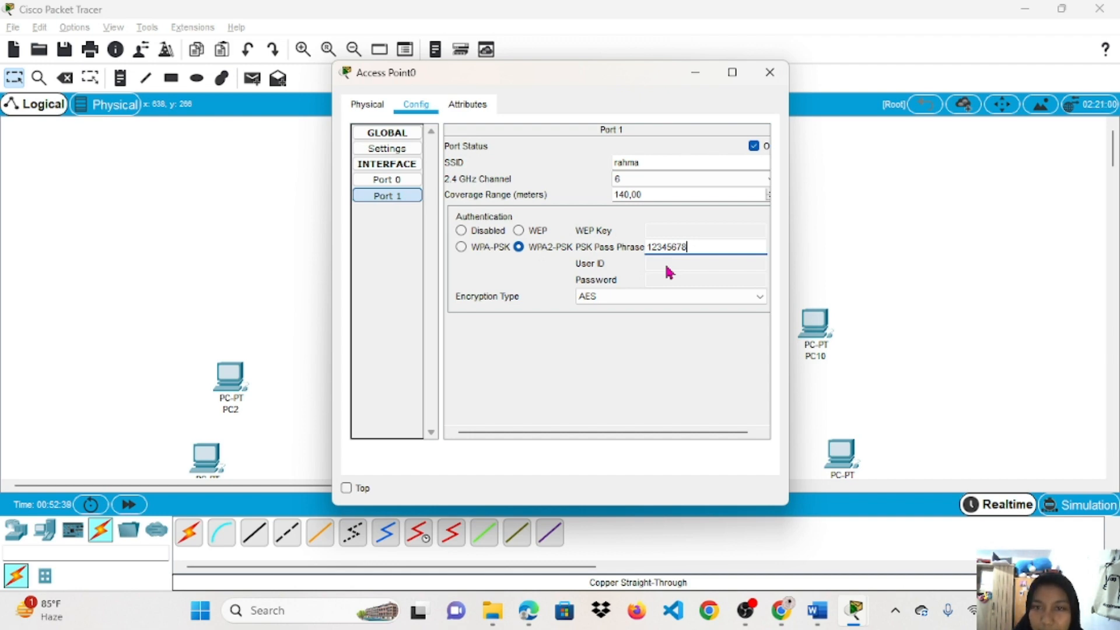
click(656, 221)
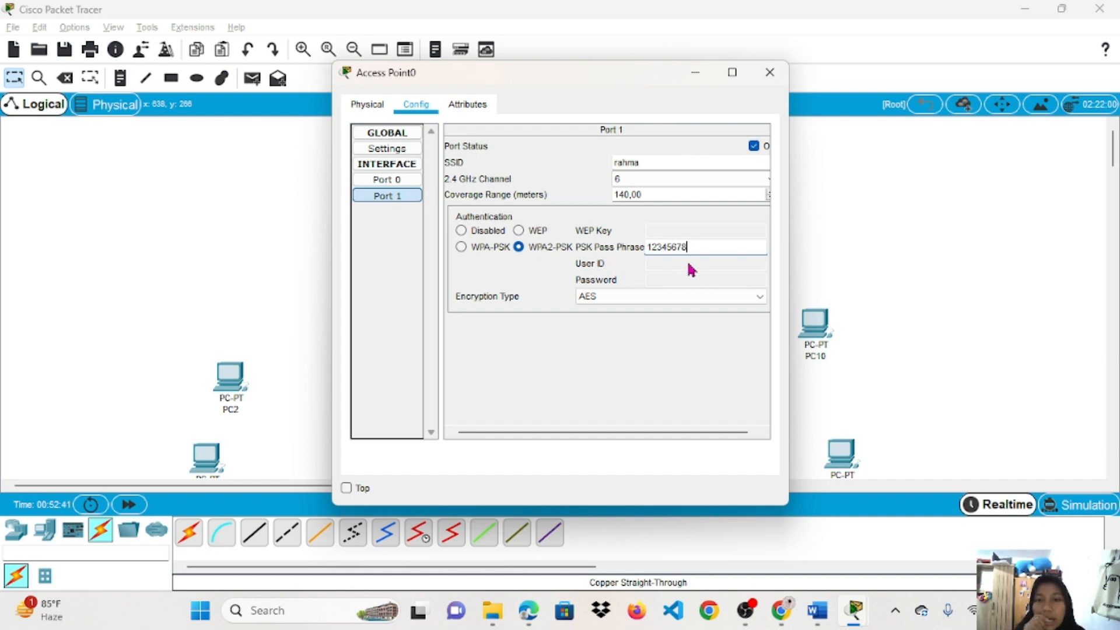
click(764, 79)
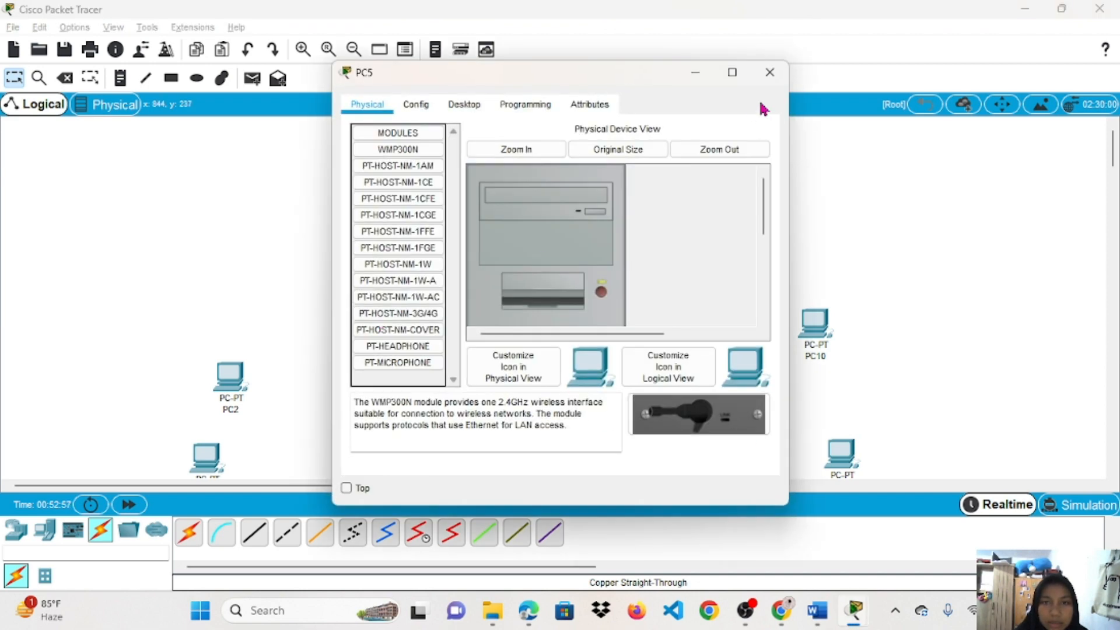
Close PC5's configuration window and bring OBS Studio to the front.
click(766, 75)
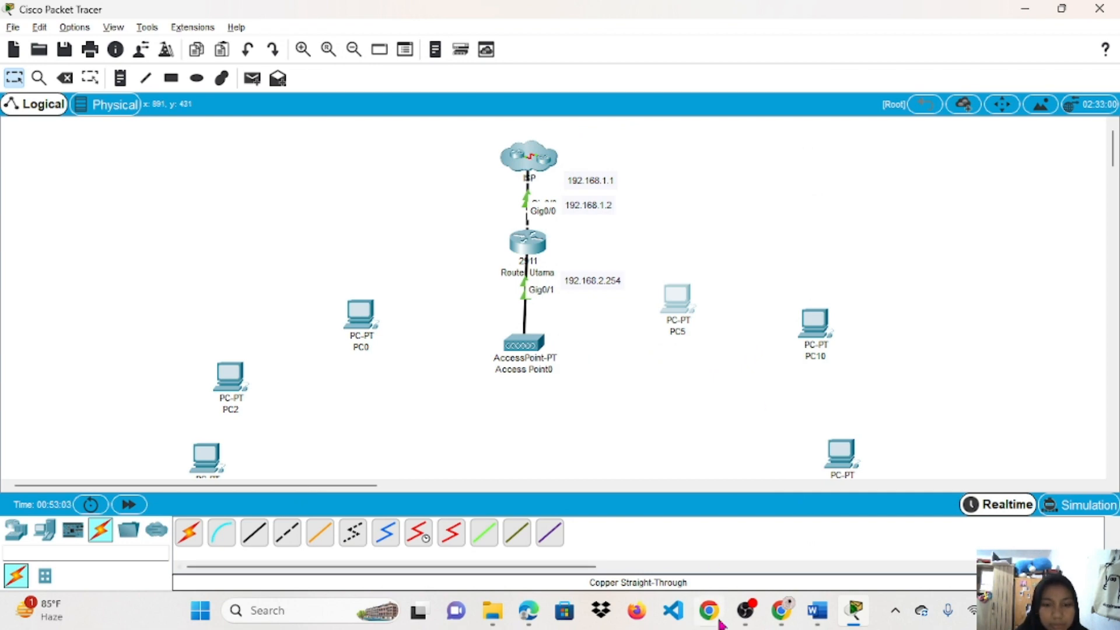
click(752, 617)
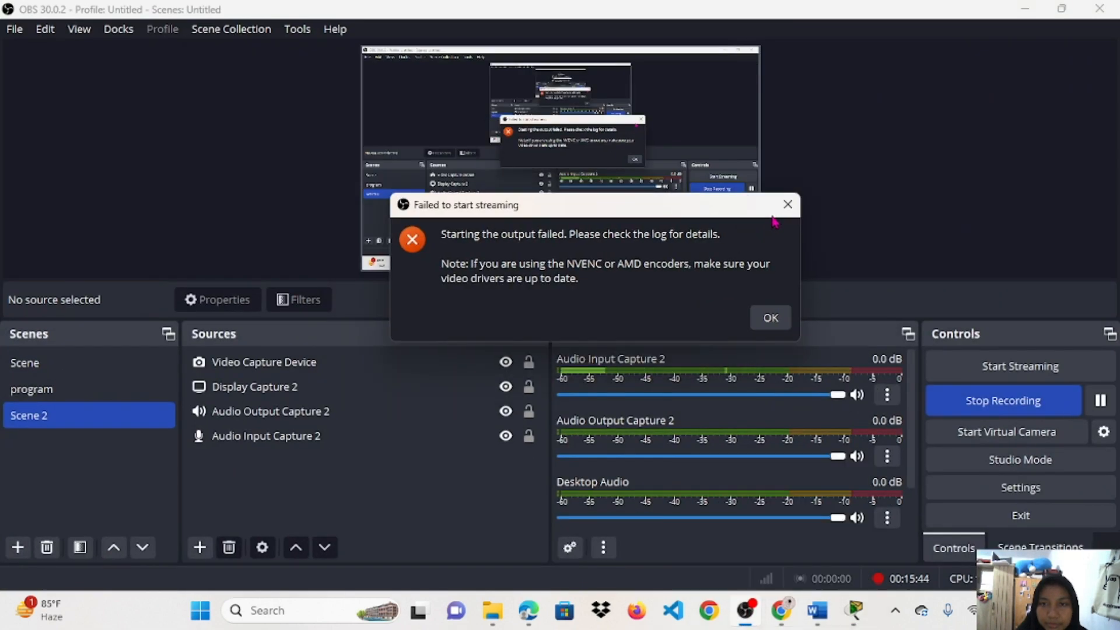
Dismiss OBS's 'Failed to start streaming' error and minimize OBS back to the topology.
click(789, 205)
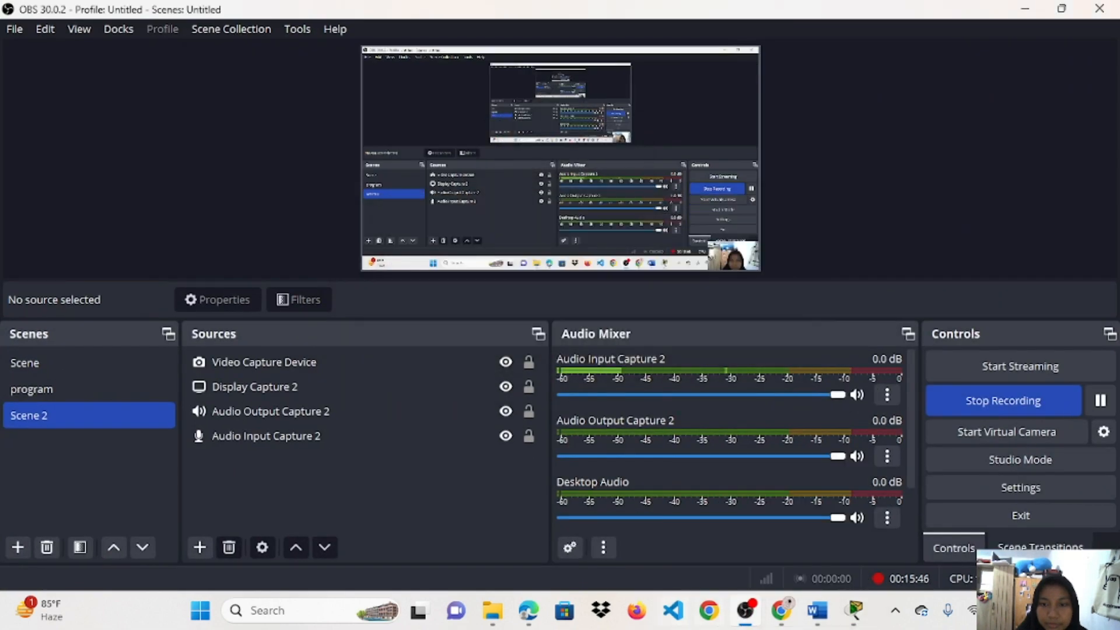
click(748, 616)
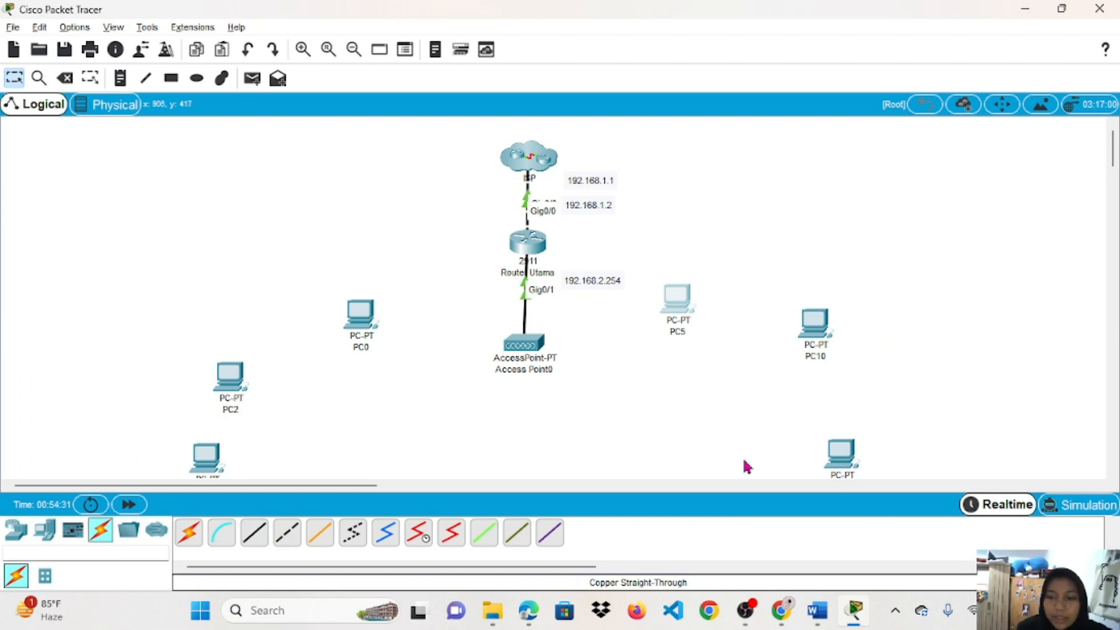
Swap PC0's WMP300N module for a PT-HOST-NM-1W wireless module and go to its Config settings.
click(373, 325)
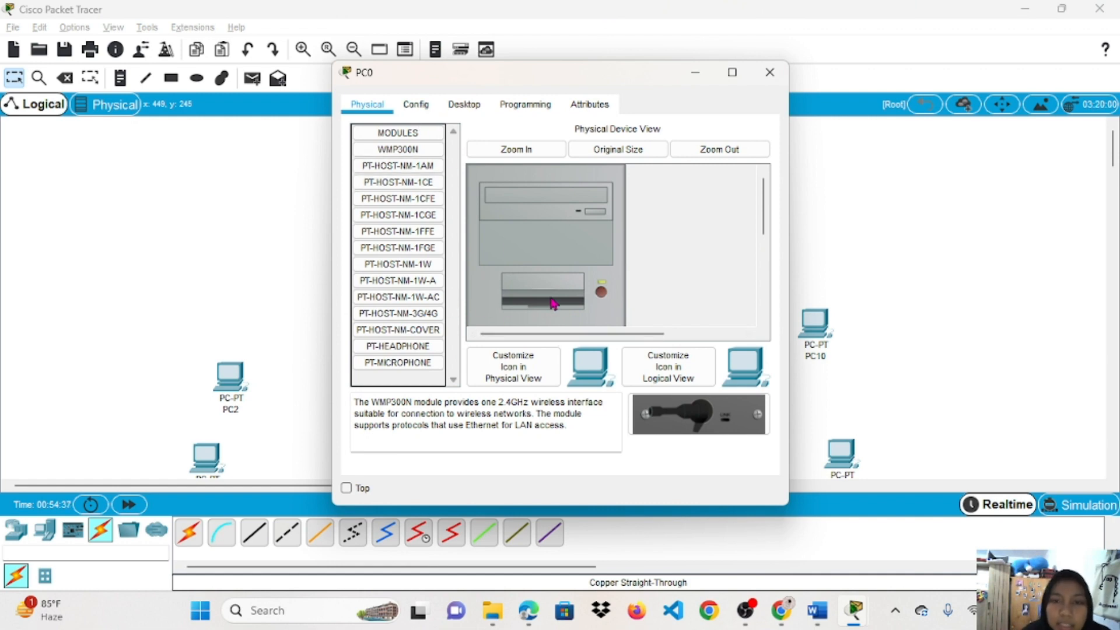
scroll(604, 300, down, 3)
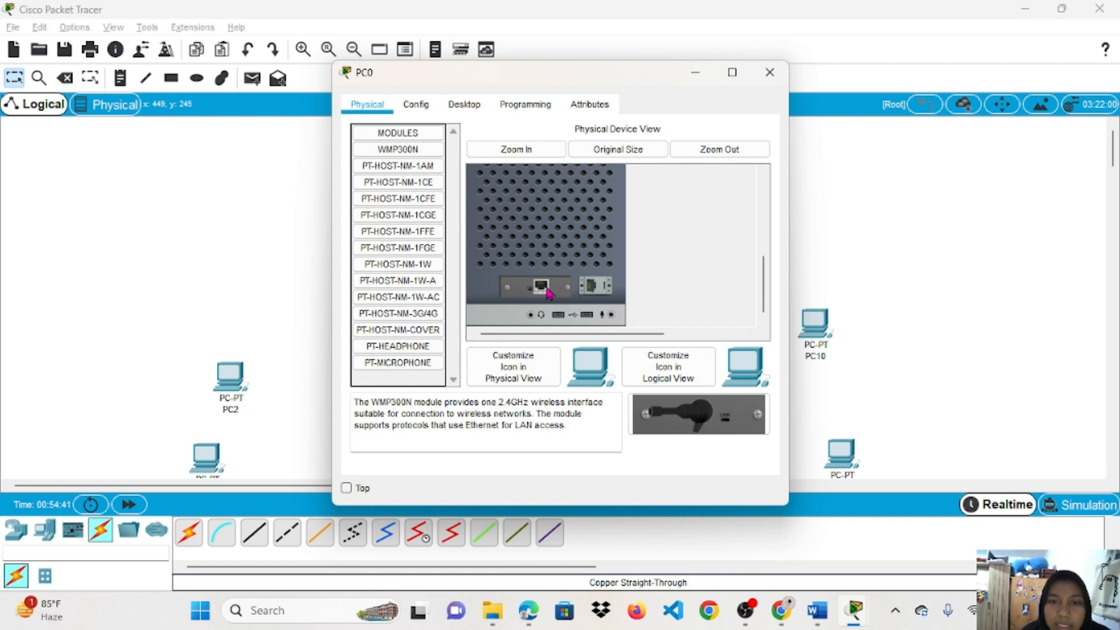
drag(548, 293, 412, 363)
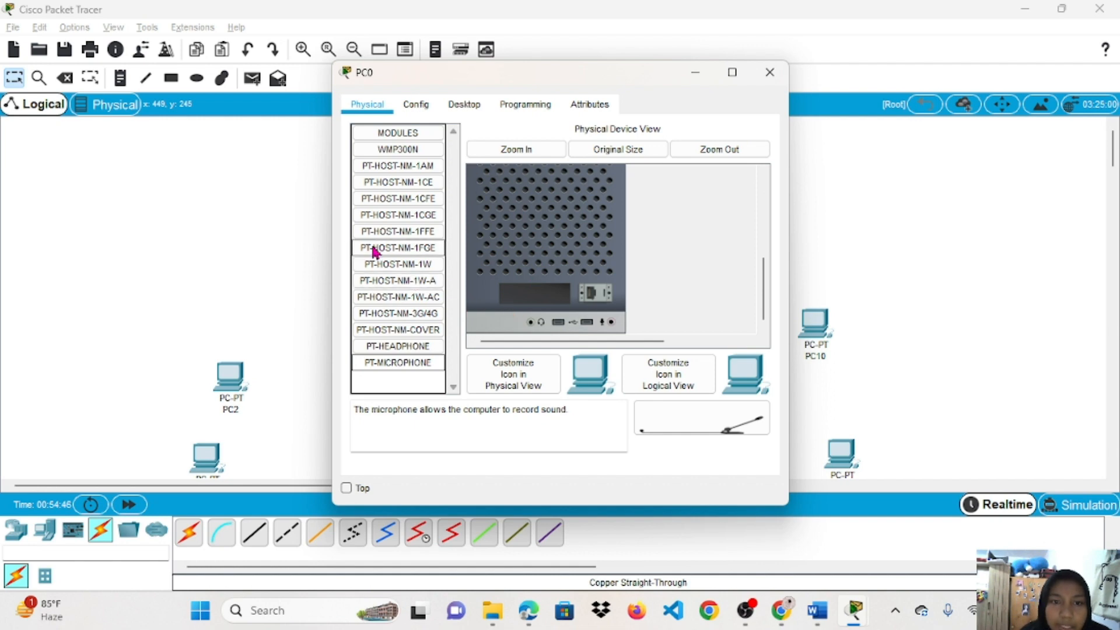
click(382, 264)
drag(738, 405, 502, 301)
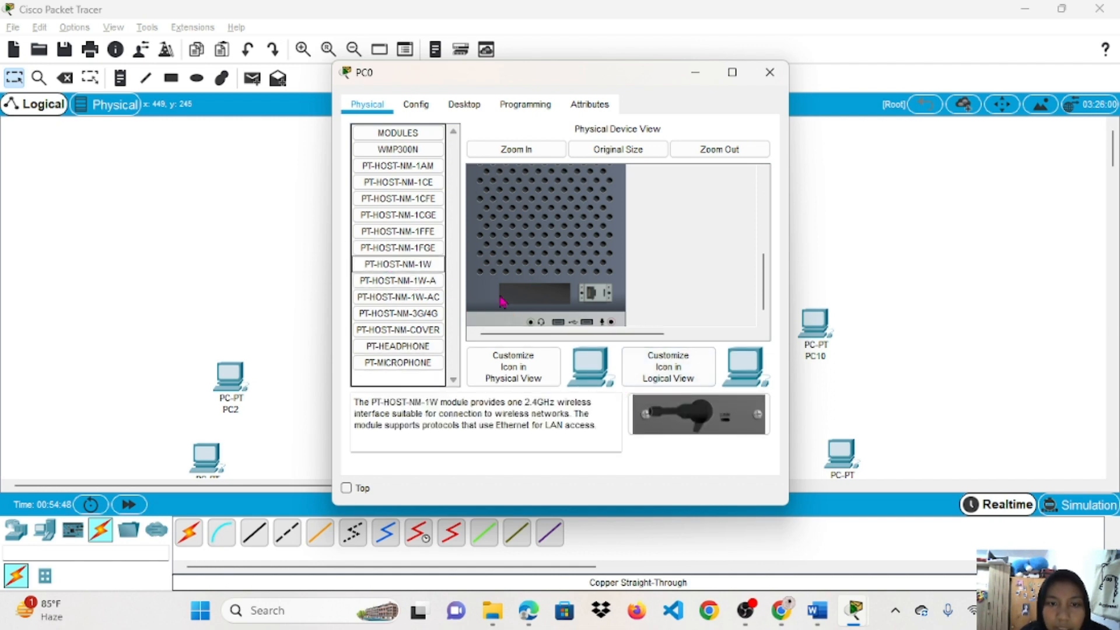
drag(432, 266, 543, 304)
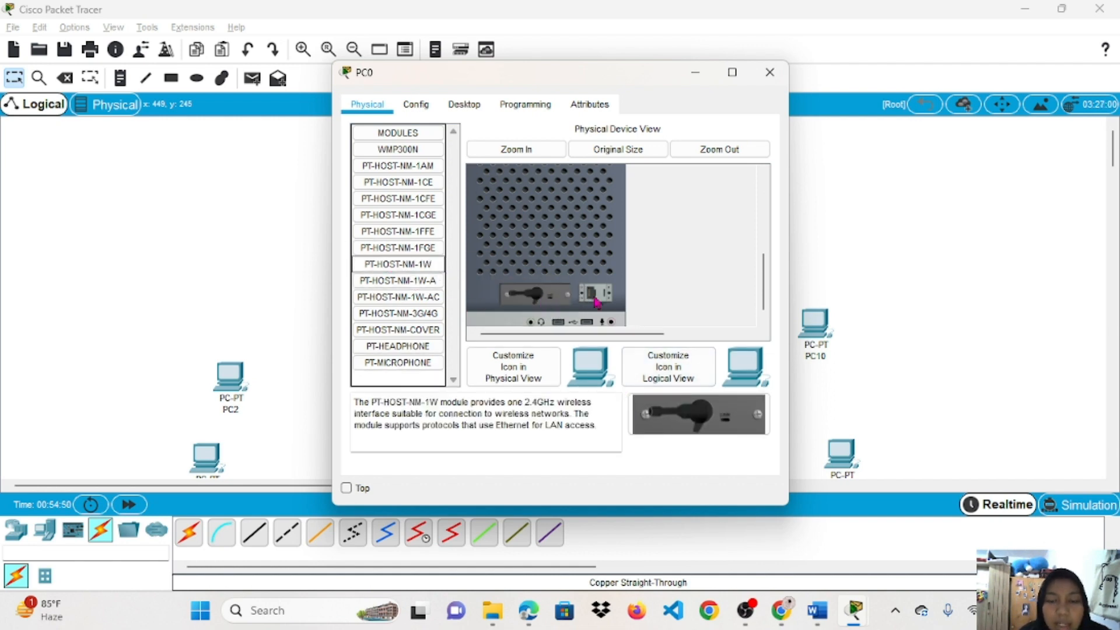
scroll(597, 301, up, 5)
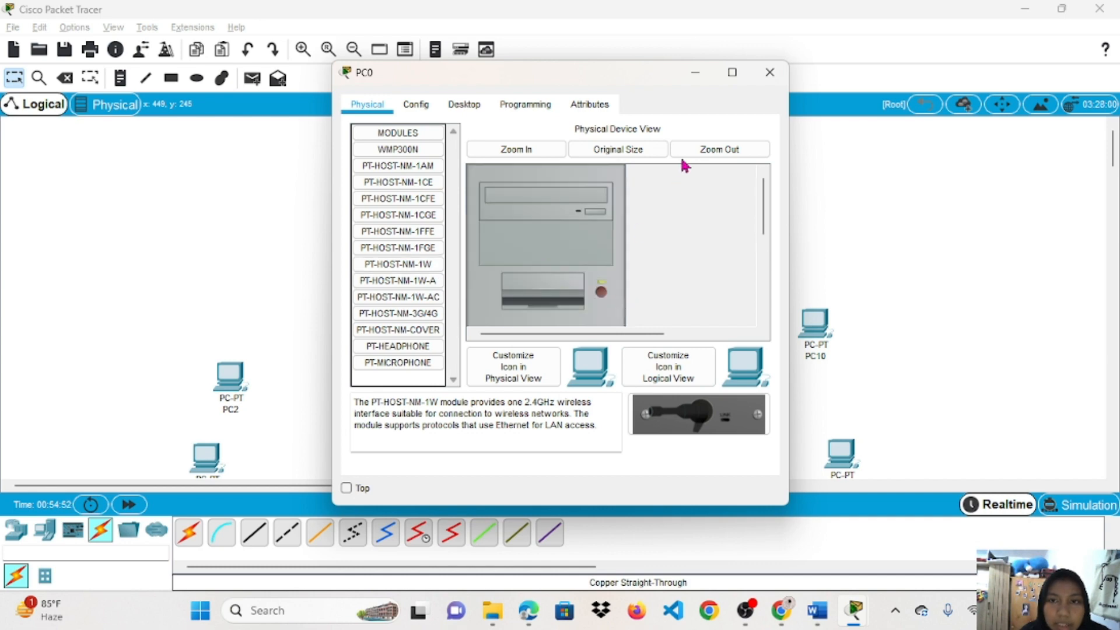
click(425, 110)
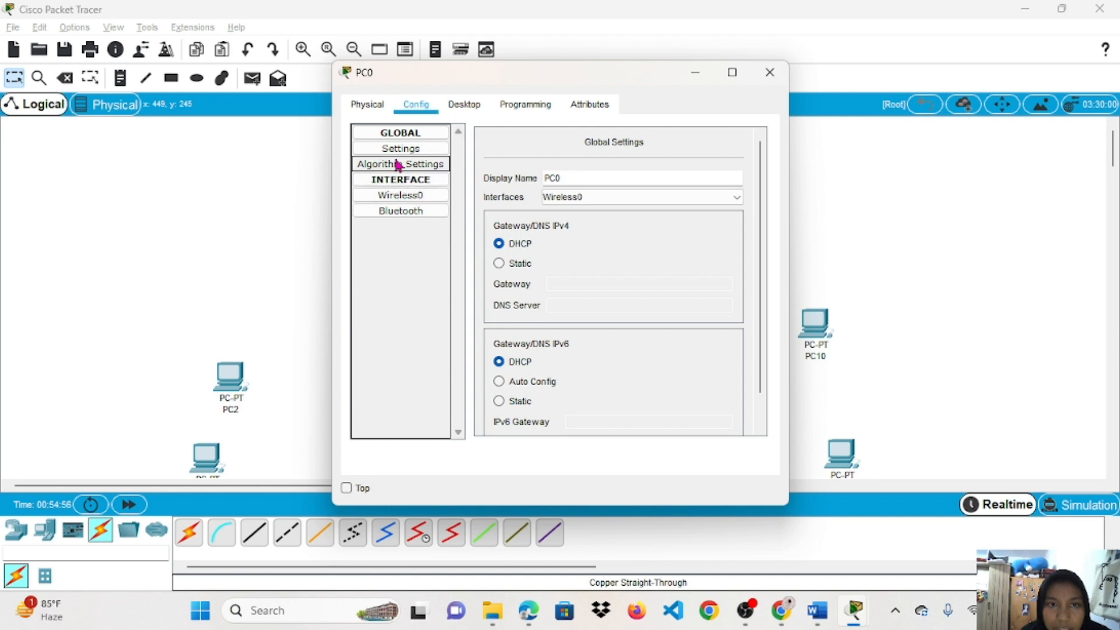
click(419, 196)
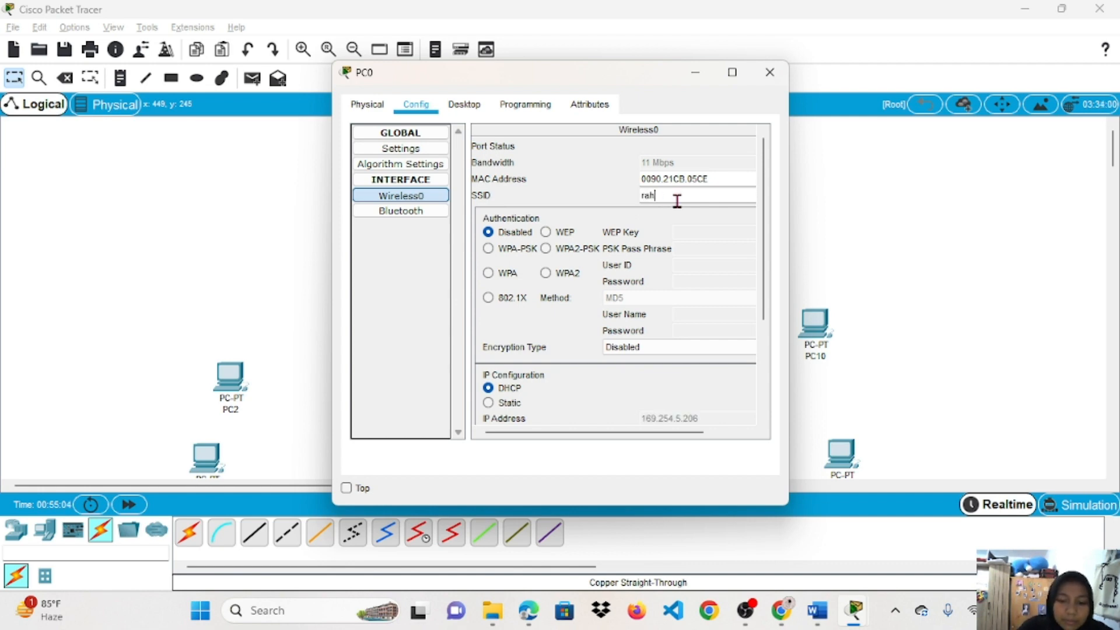
click(546, 249)
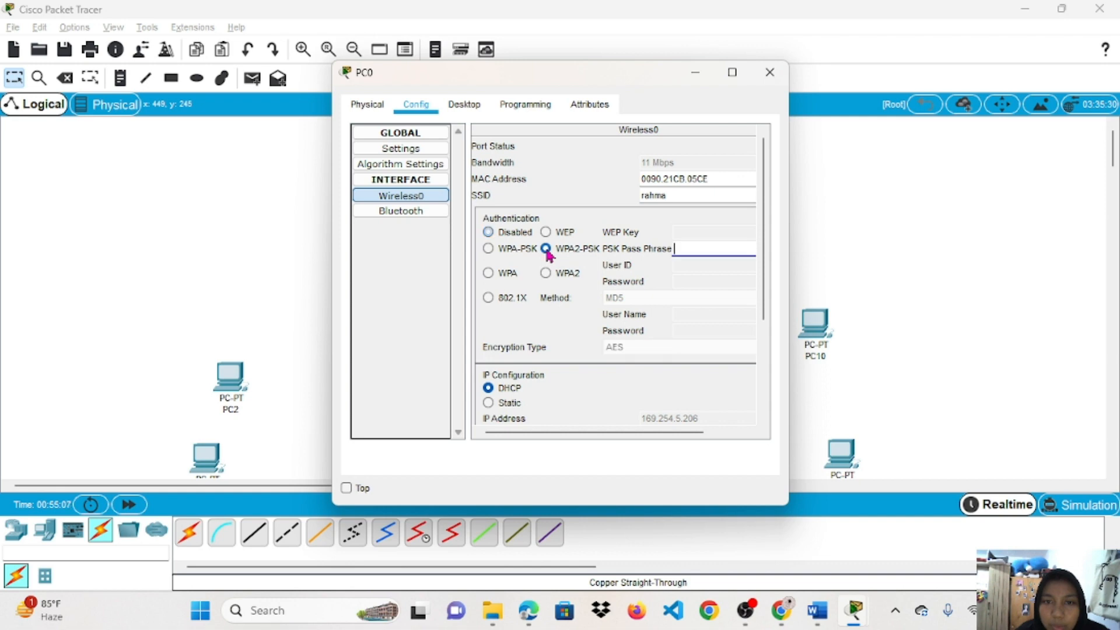
click(686, 248)
text(12345678)
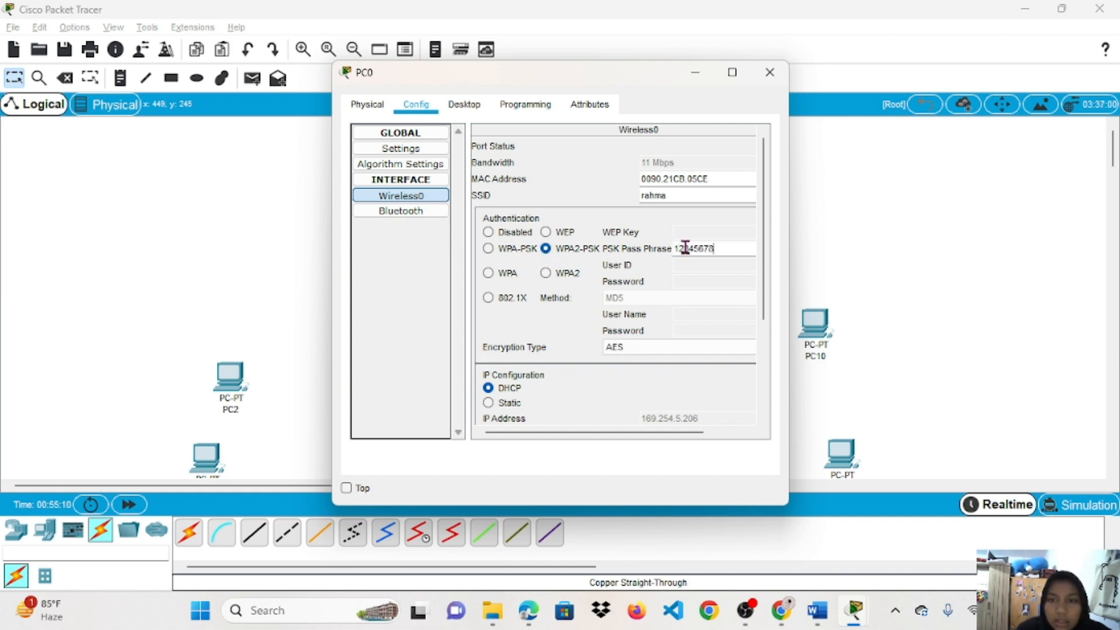
click(770, 73)
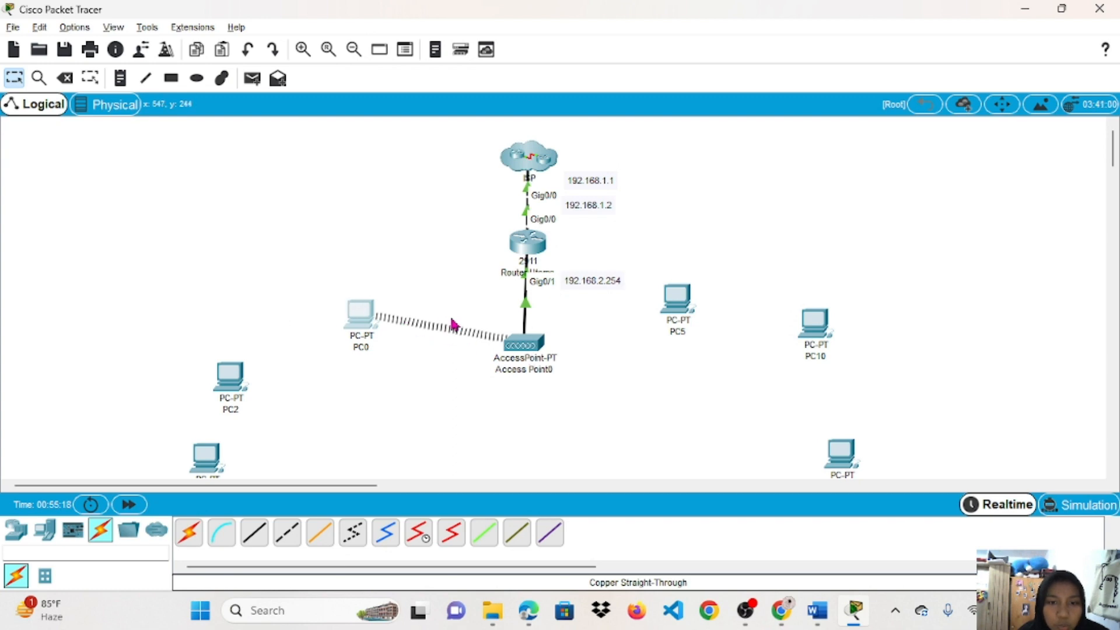
Review Access Point0's Config, then dismiss the OBS streaming error and minimize OBS.
click(520, 342)
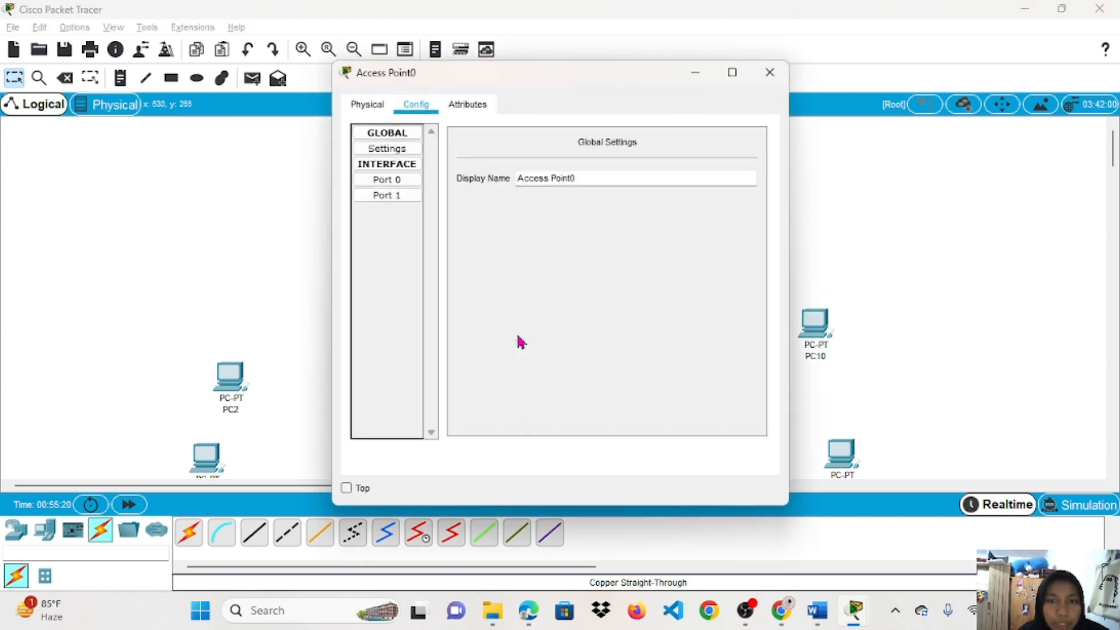
click(770, 73)
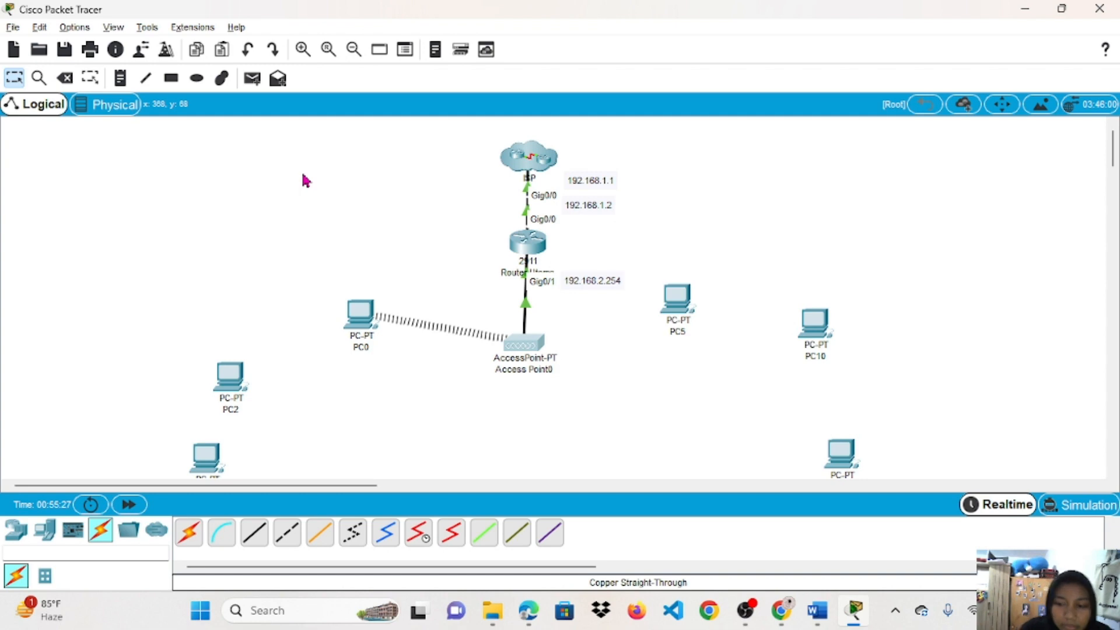
click(746, 610)
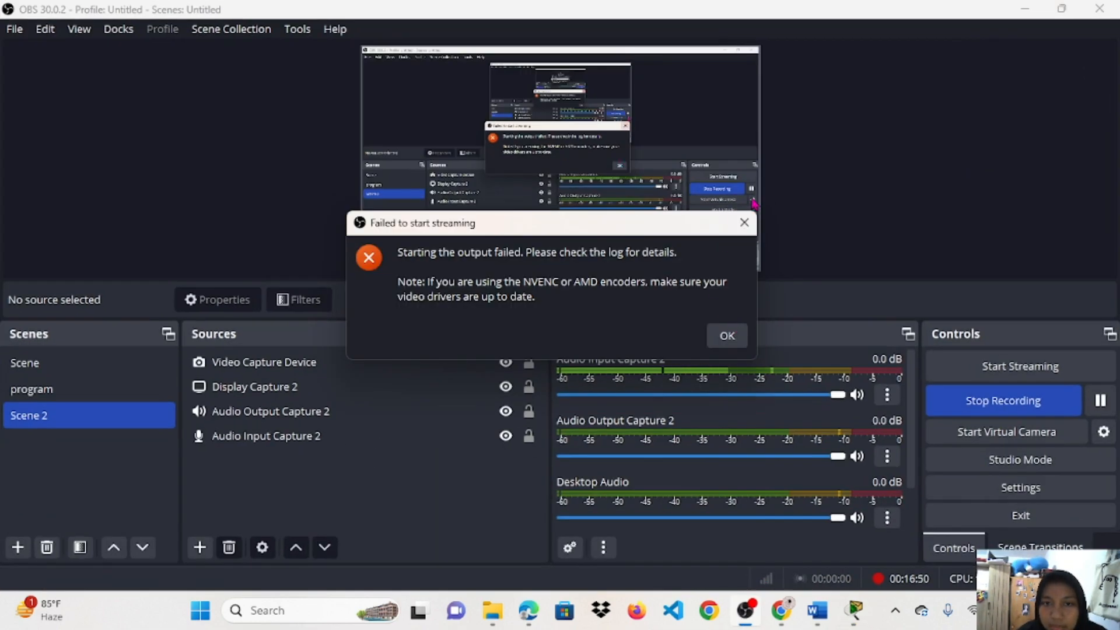
click(744, 222)
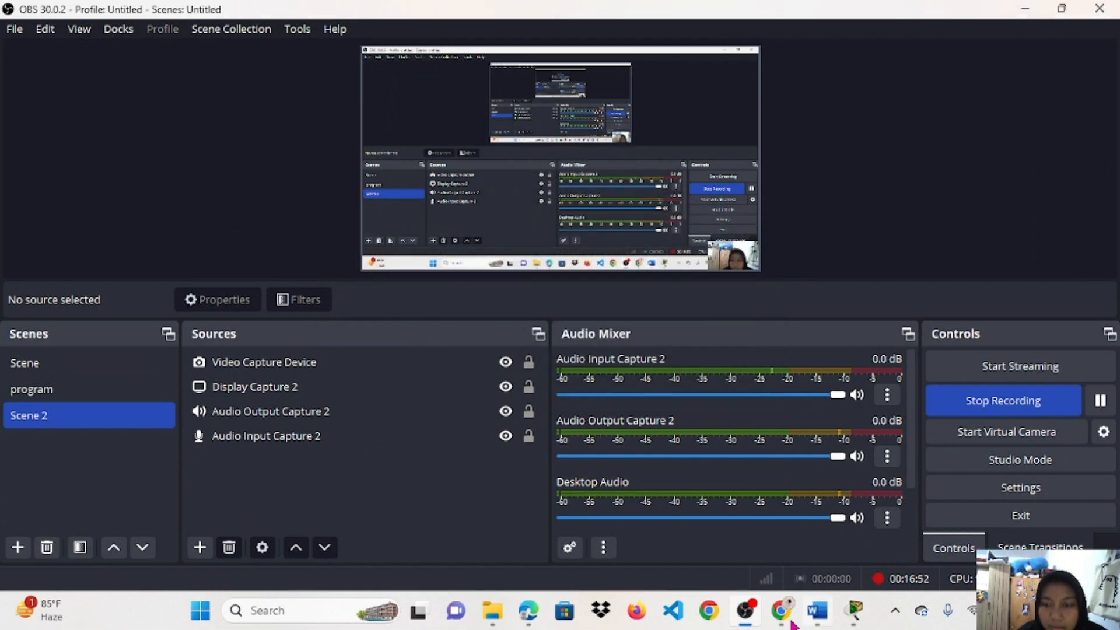
click(746, 611)
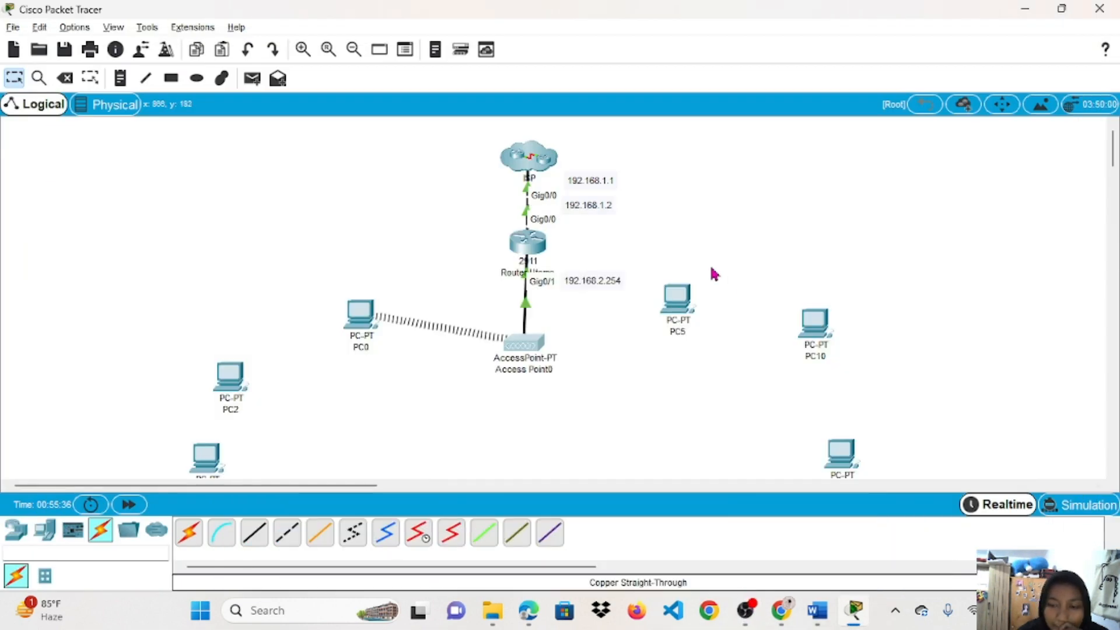
Open PC0's Desktop IP Configuration showing DHCP address 192.168.2.1, gateway 192.168.2.254.
click(370, 320)
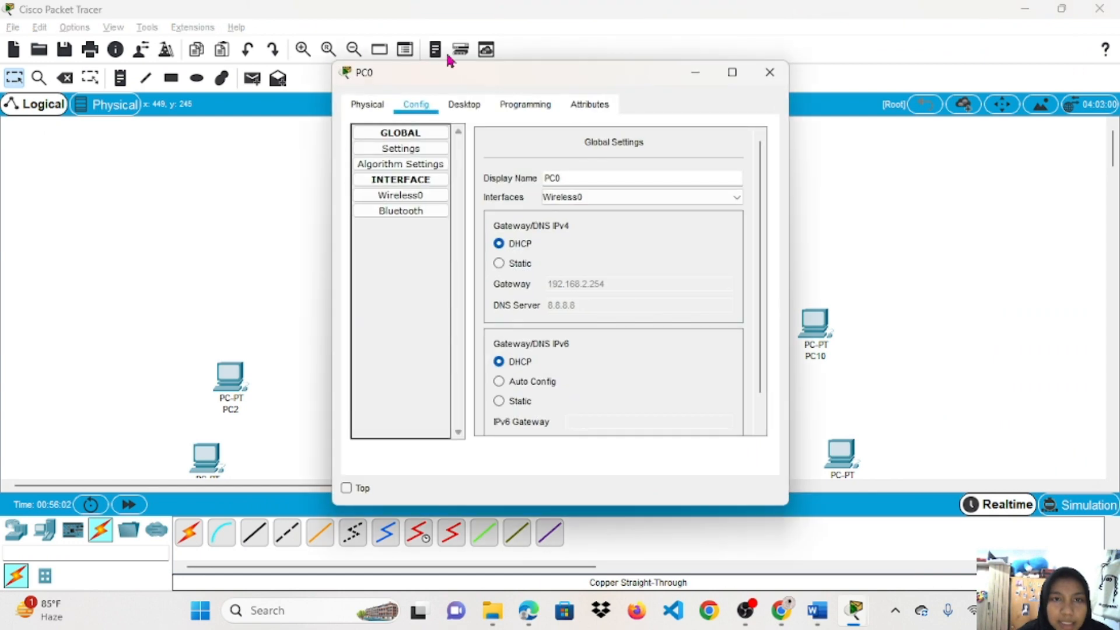
click(476, 114)
click(390, 184)
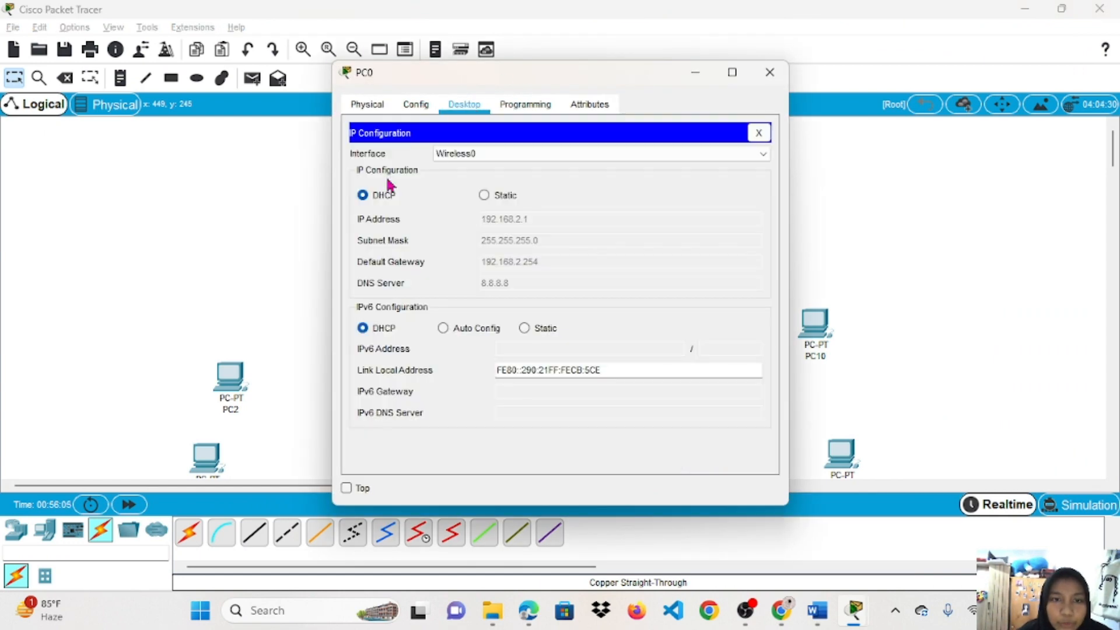
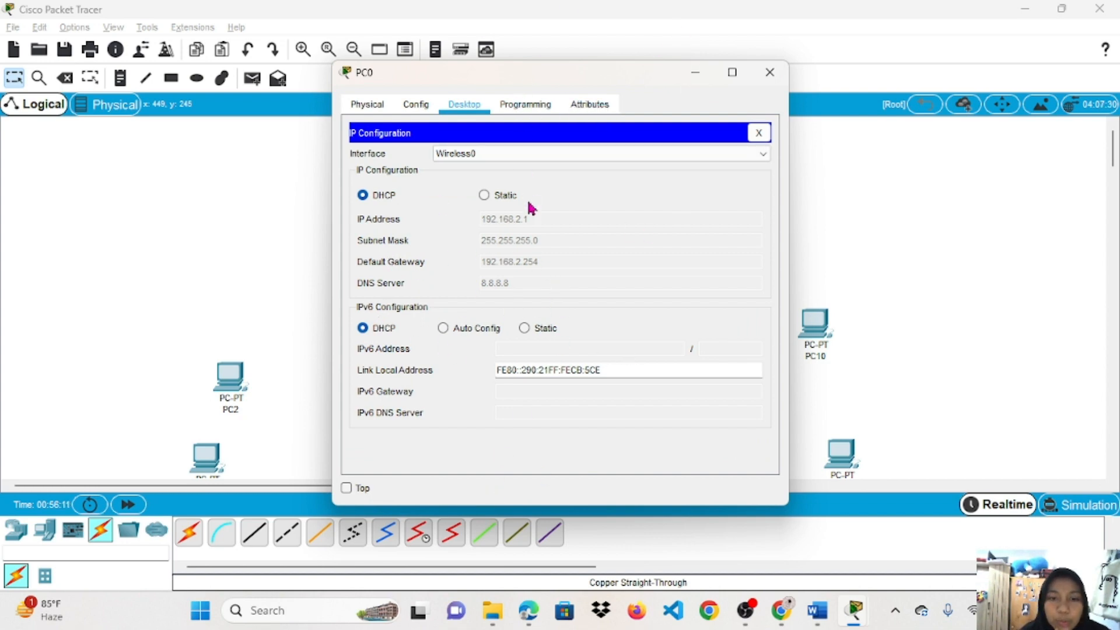
Minimize PC0's window to show the logical topology with its wireless link to Access Point0.
click(698, 74)
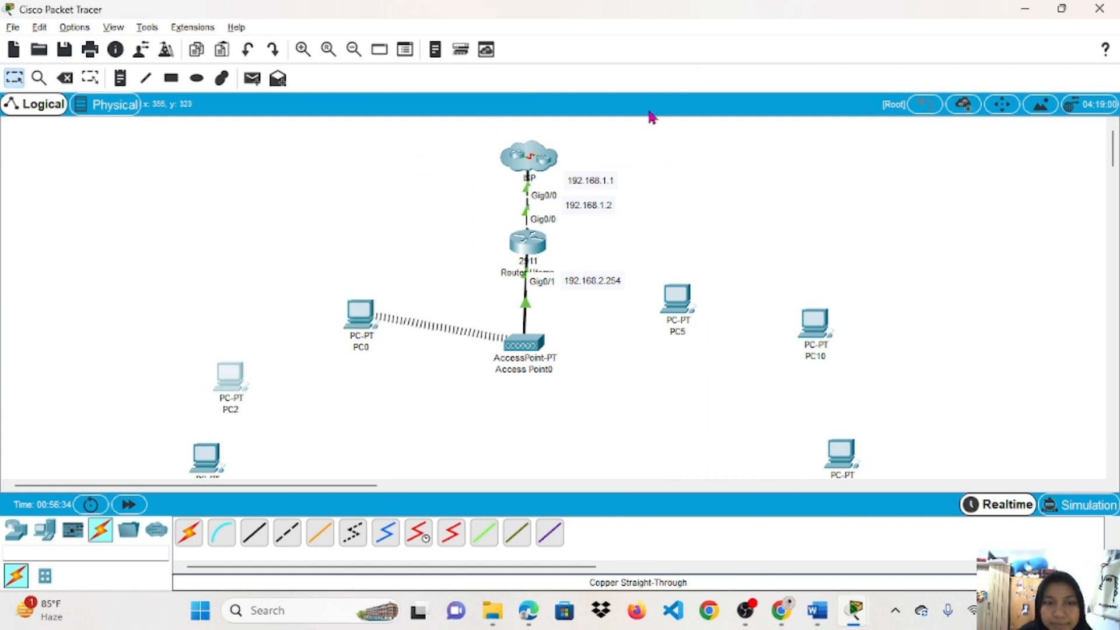
click(245, 390)
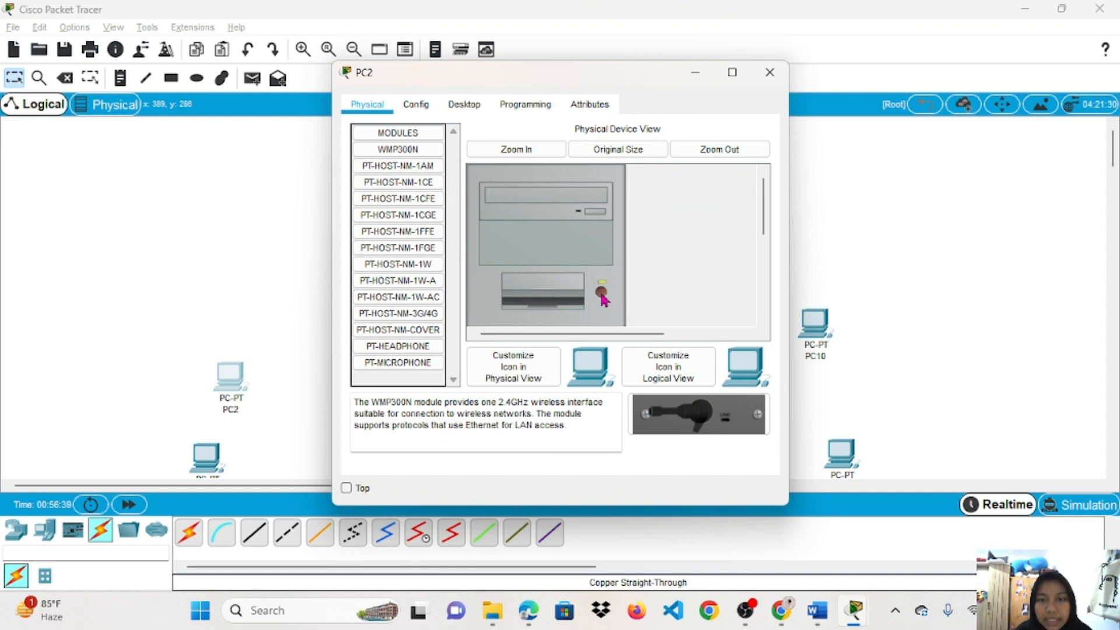
scroll(599, 300, down, 3)
drag(403, 265, 524, 300)
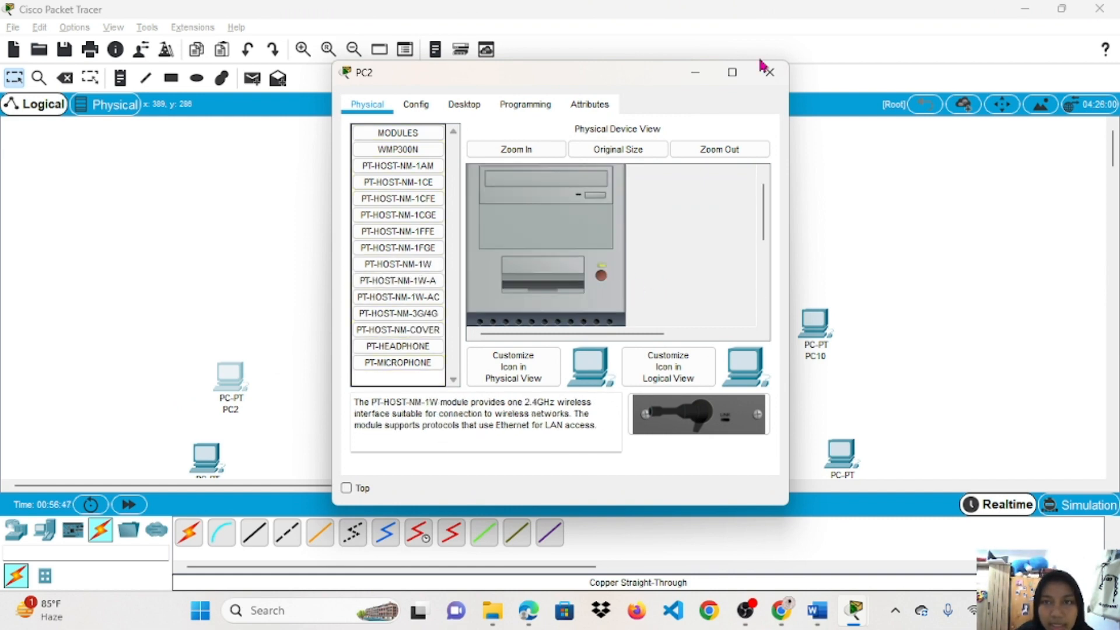
click(416, 105)
click(400, 195)
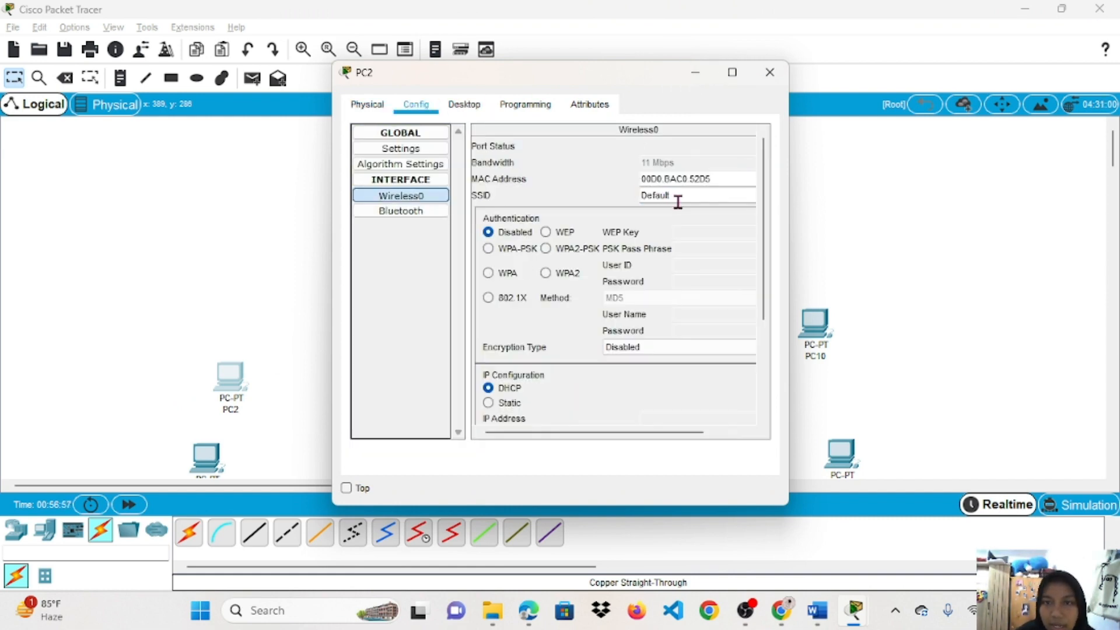
drag(678, 202, 643, 199)
key(BackSpace)
text(rahma)
click(565, 246)
click(680, 250)
text(12345678)
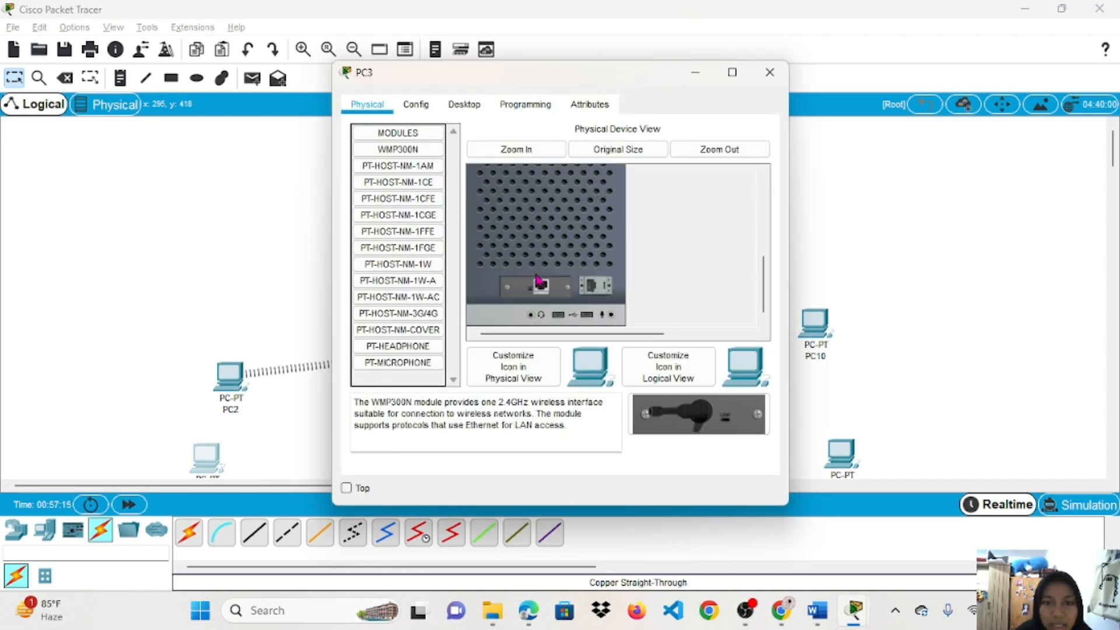
click(398, 263)
click(416, 104)
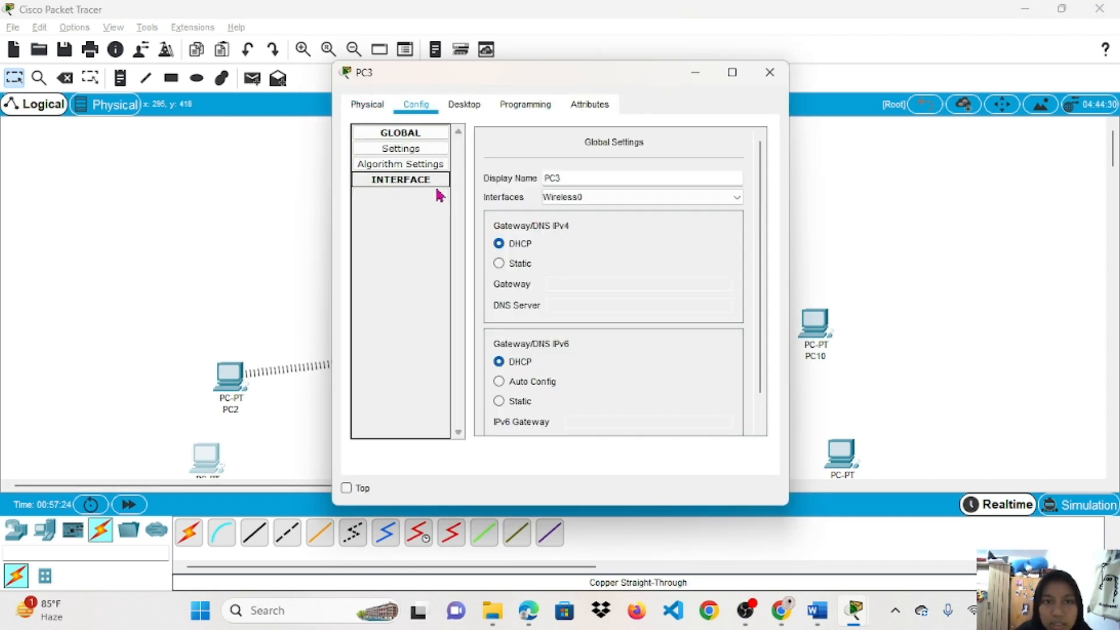
click(401, 195)
drag(680, 195, 640, 192)
text(rahma)
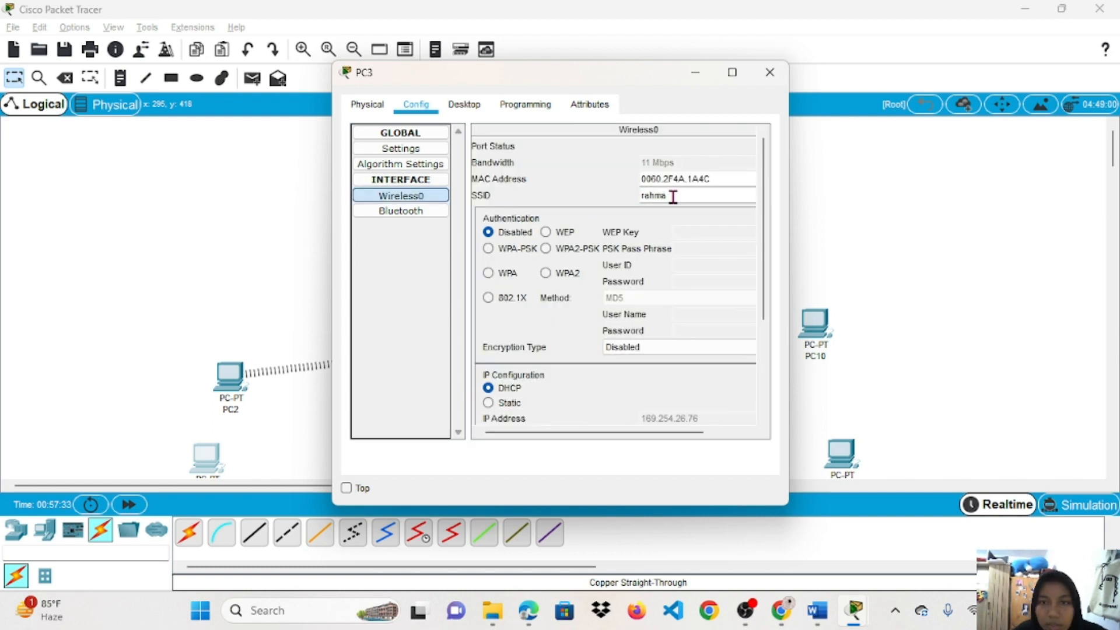
click(546, 249)
click(705, 249)
text(12345678)
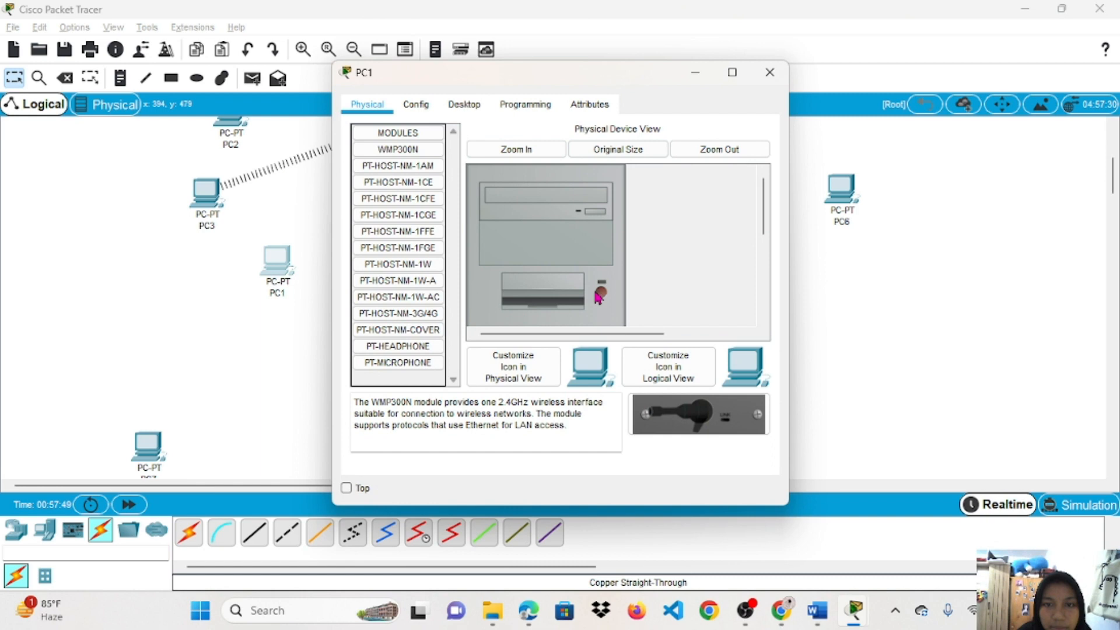
scroll(598, 297, down, 3)
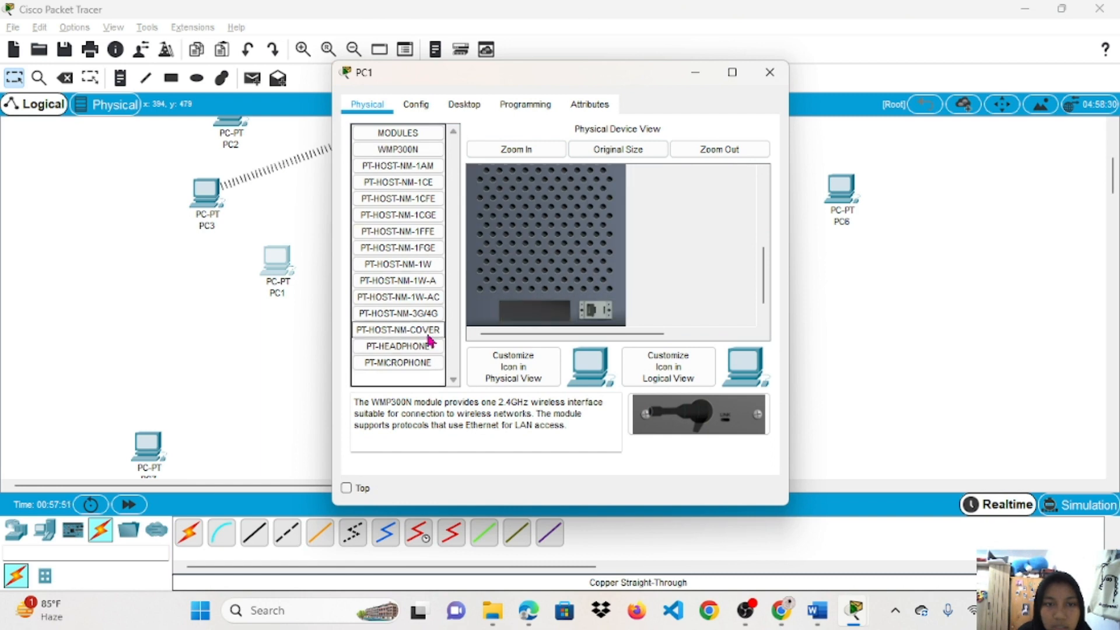
click(398, 264)
scroll(546, 303, up, 2)
click(419, 117)
click(401, 195)
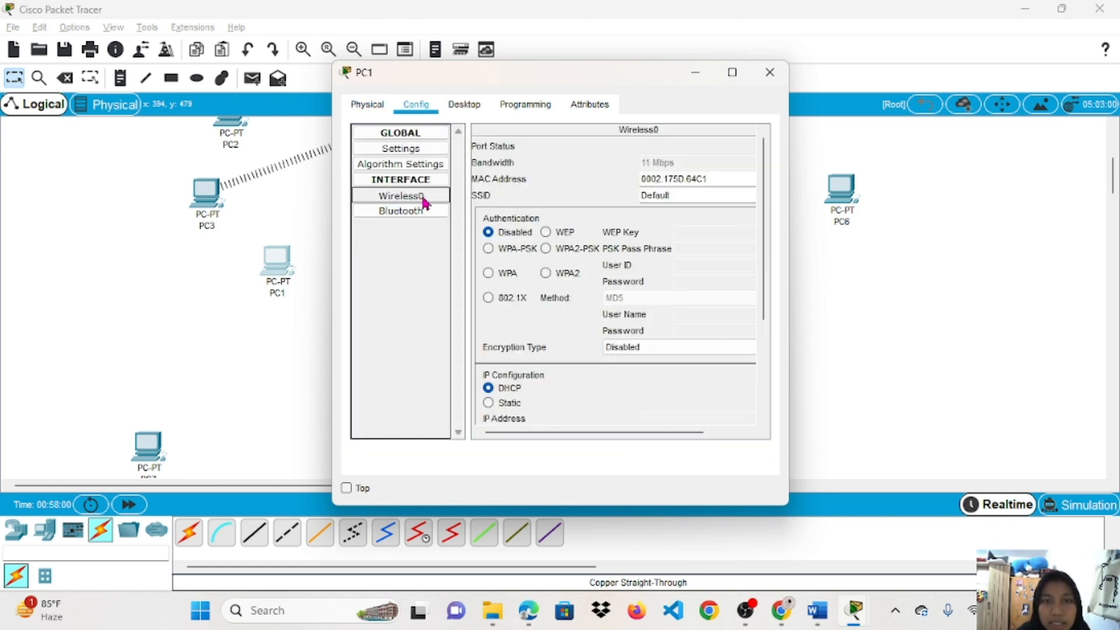
text(rahma)
click(545, 248)
click(712, 249)
text(12345678)
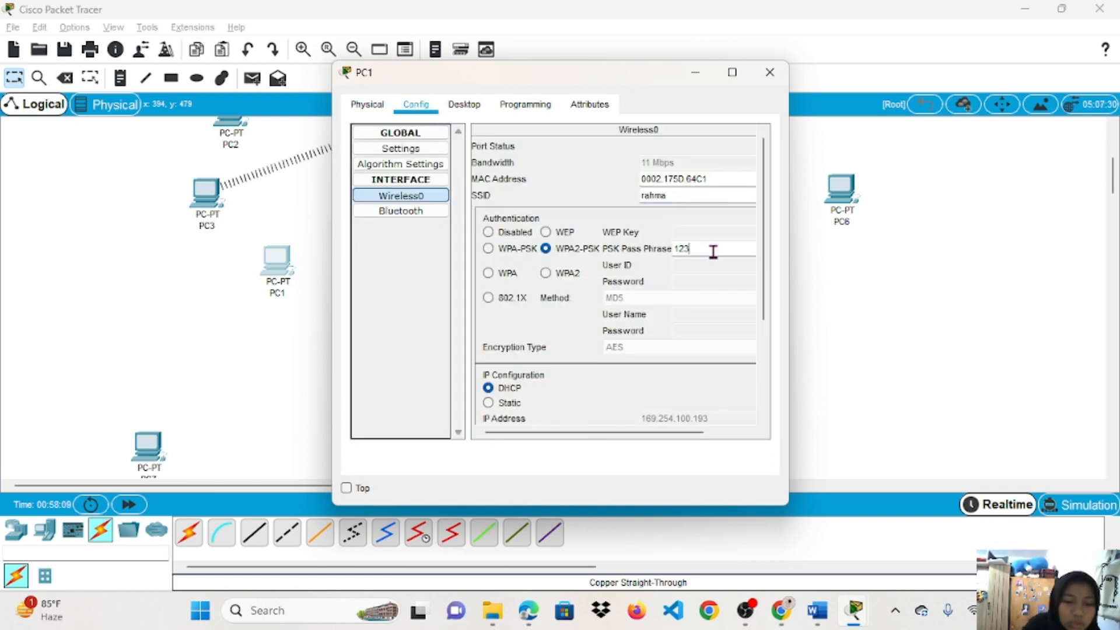
click(771, 72)
click(366, 260)
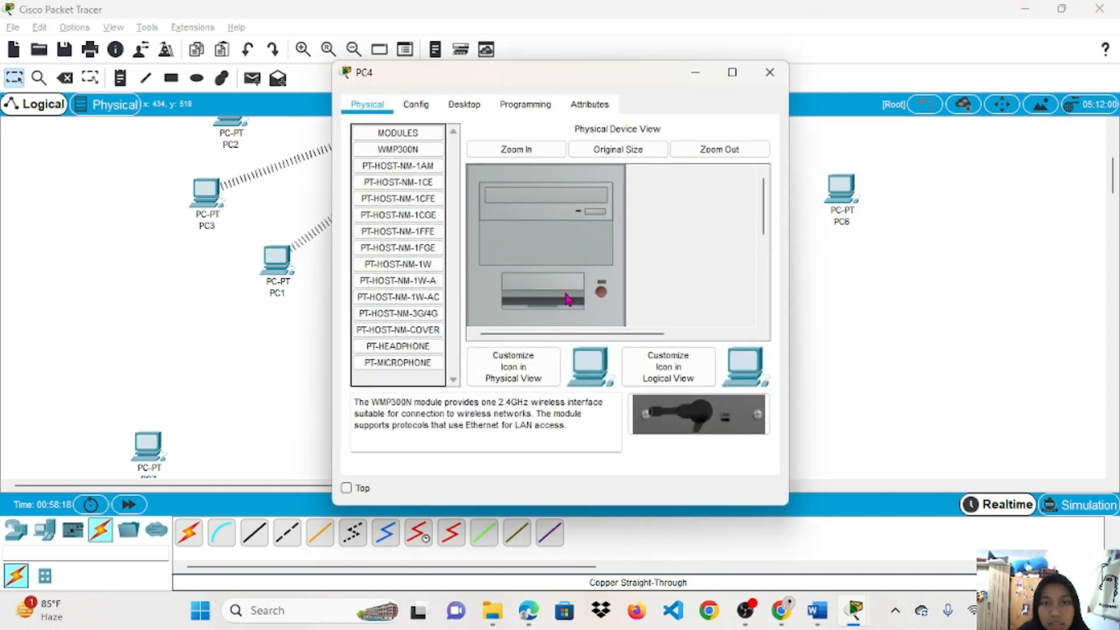
scroll(601, 257, down, 3)
drag(408, 266, 535, 286)
click(416, 104)
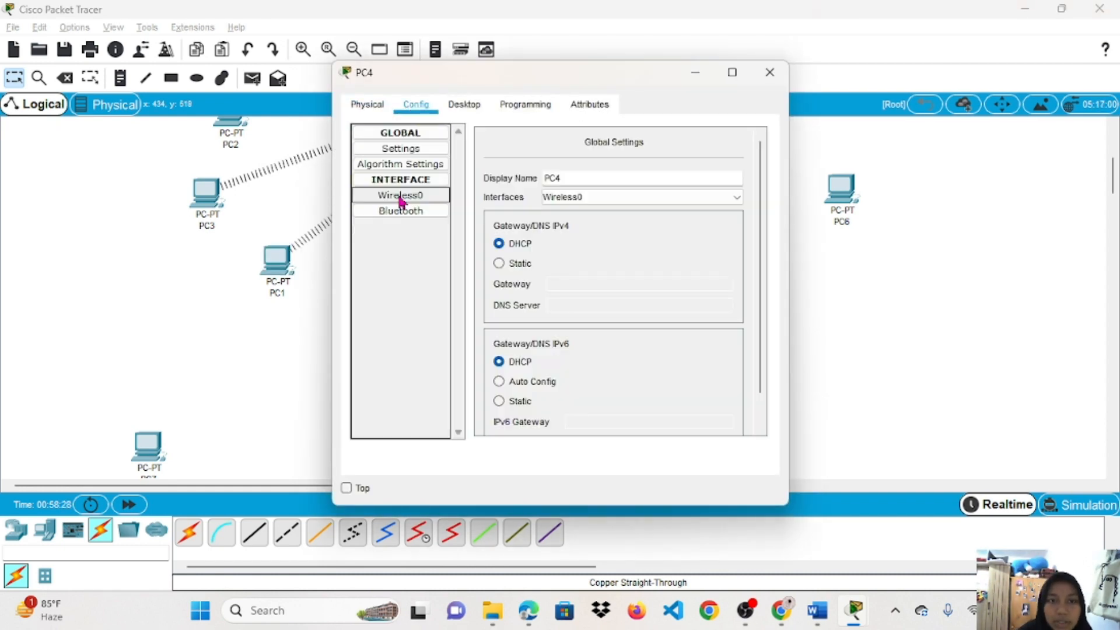
click(401, 196)
double_click(677, 196)
text(rahma)
click(545, 248)
click(708, 248)
text(12345678)
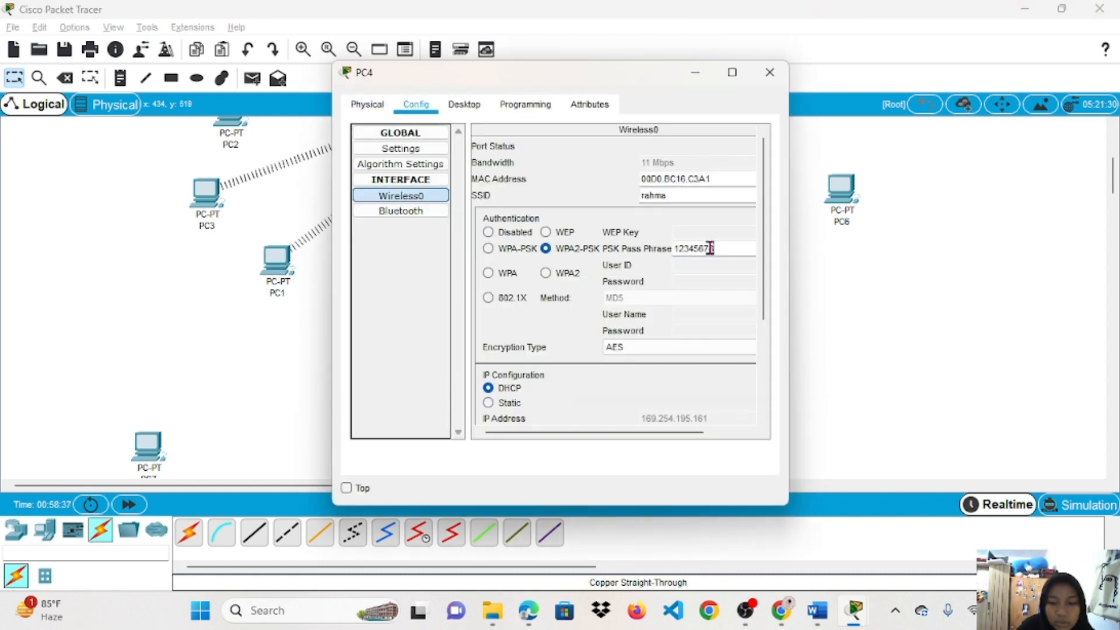
click(770, 72)
click(752, 246)
scroll(546, 245, down, 3)
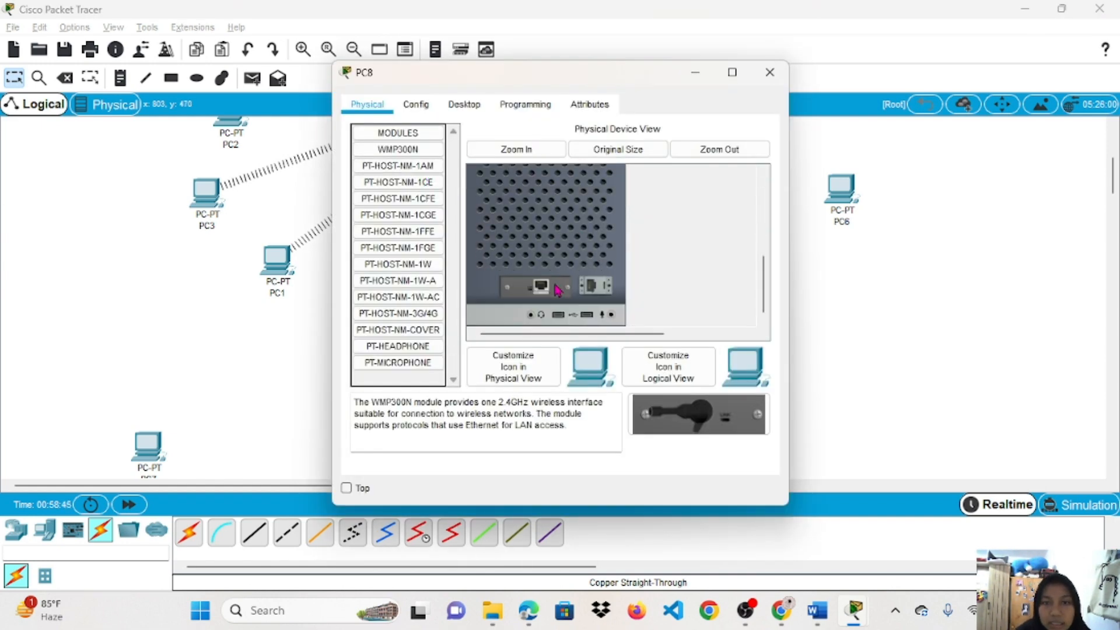
drag(397, 264, 535, 286)
click(416, 103)
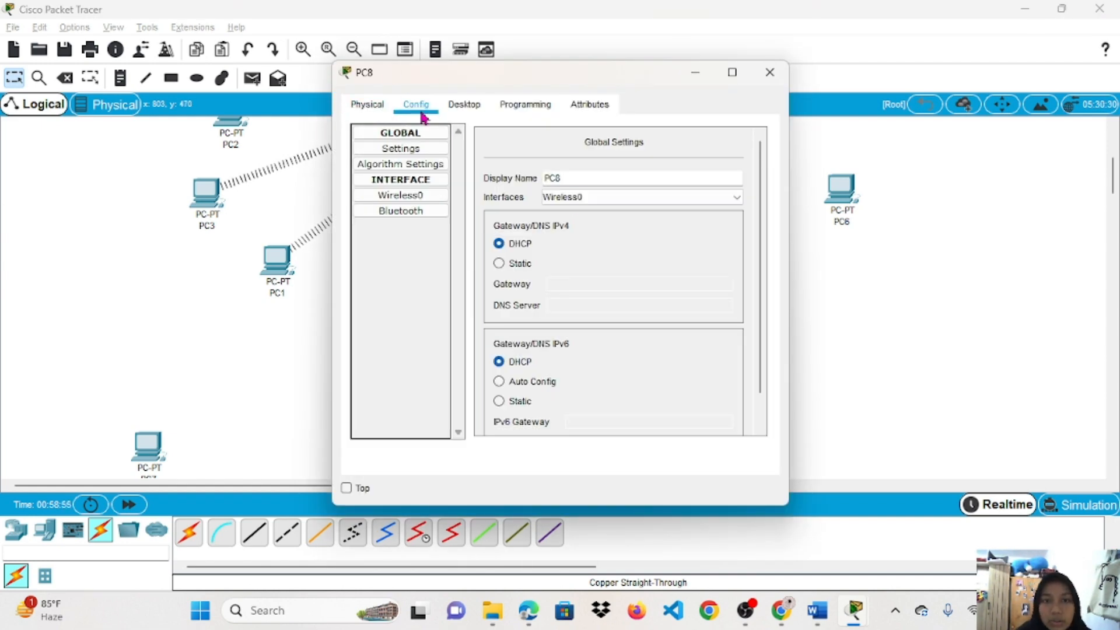
click(401, 195)
double_click(666, 194)
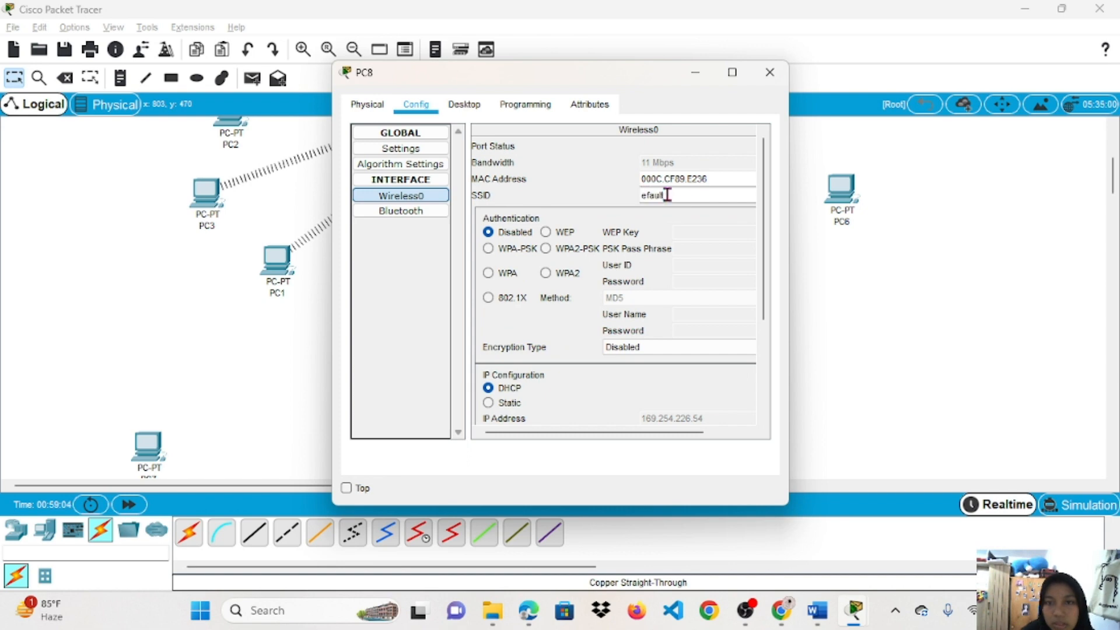
click(546, 248)
click(712, 249)
text(1234567890)
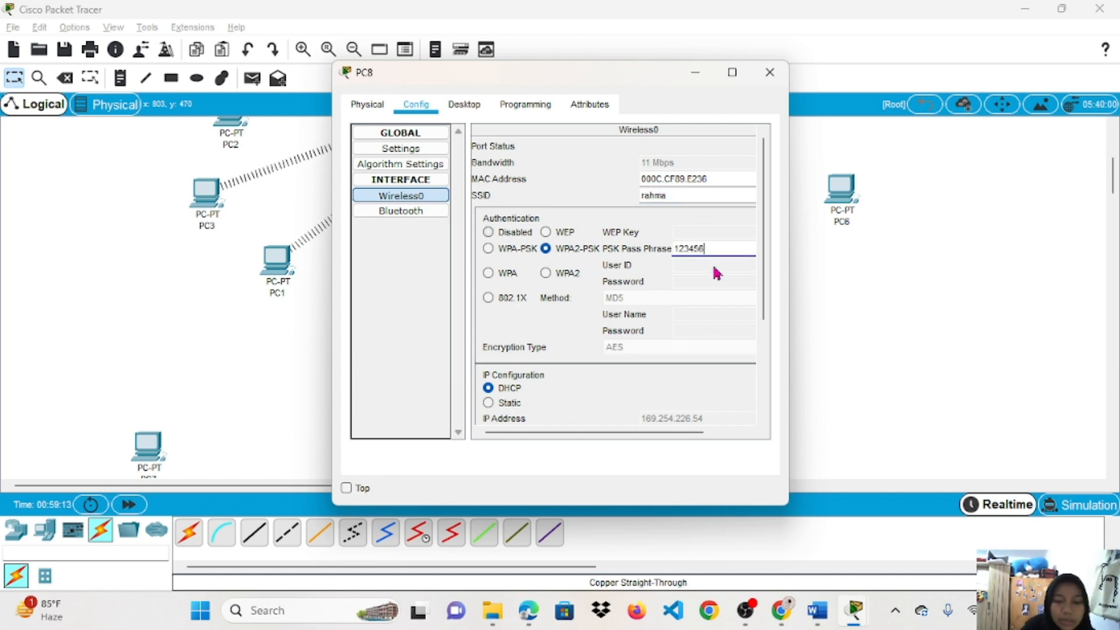
scroll(745, 422, up, 1)
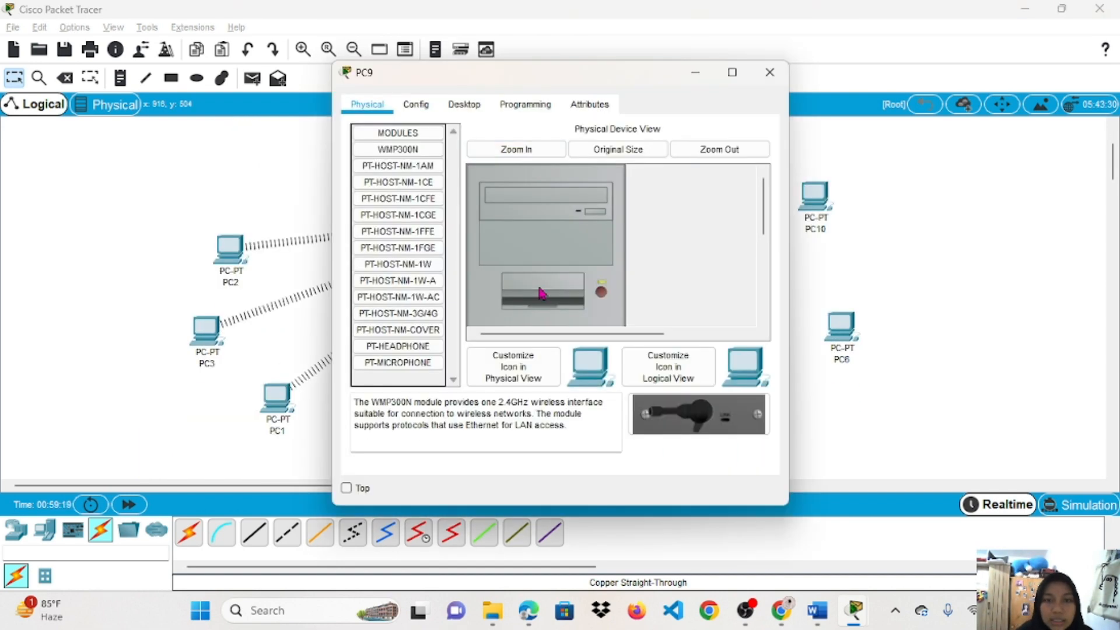
scroll(606, 297, down, 3)
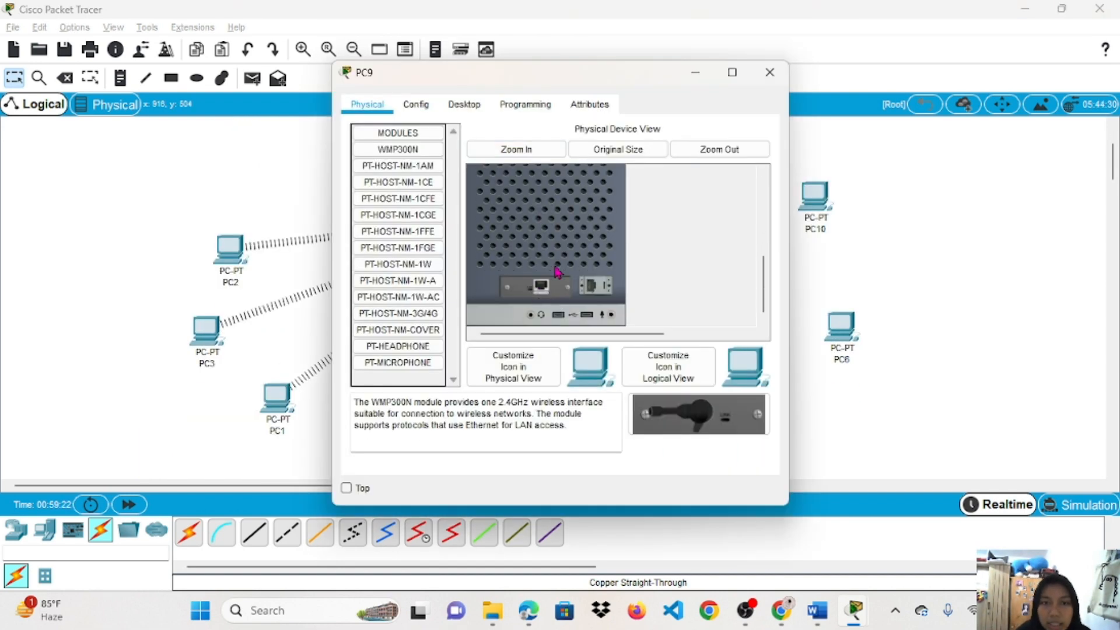
scroll(604, 261, up, 3)
click(416, 104)
click(401, 196)
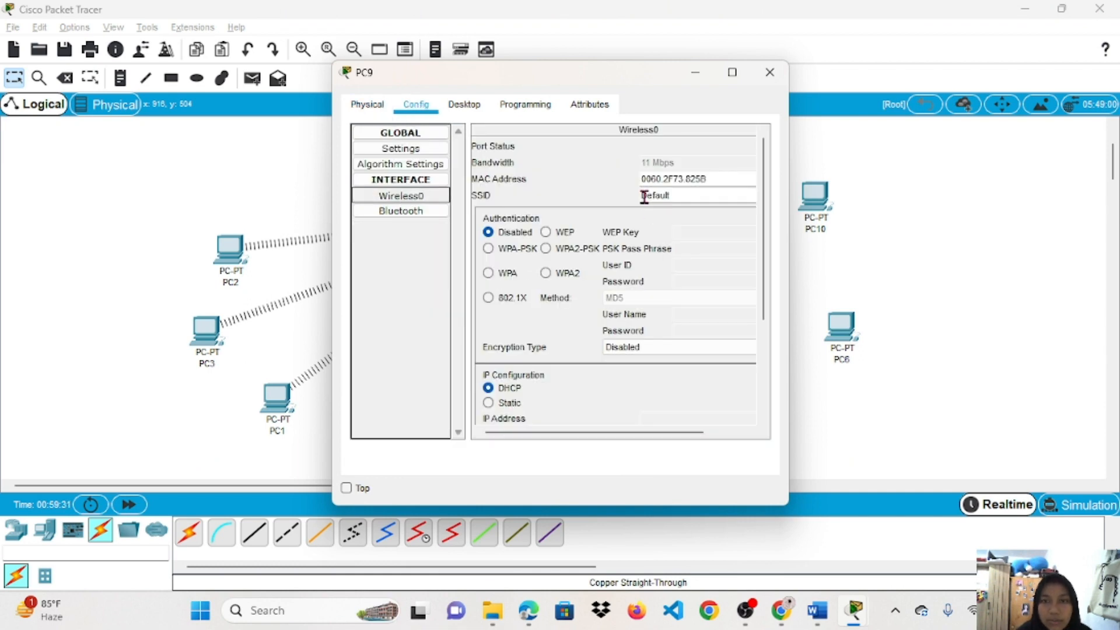
double_click(692, 196)
text(rahma)
click(594, 251)
click(680, 248)
text(1234567890)
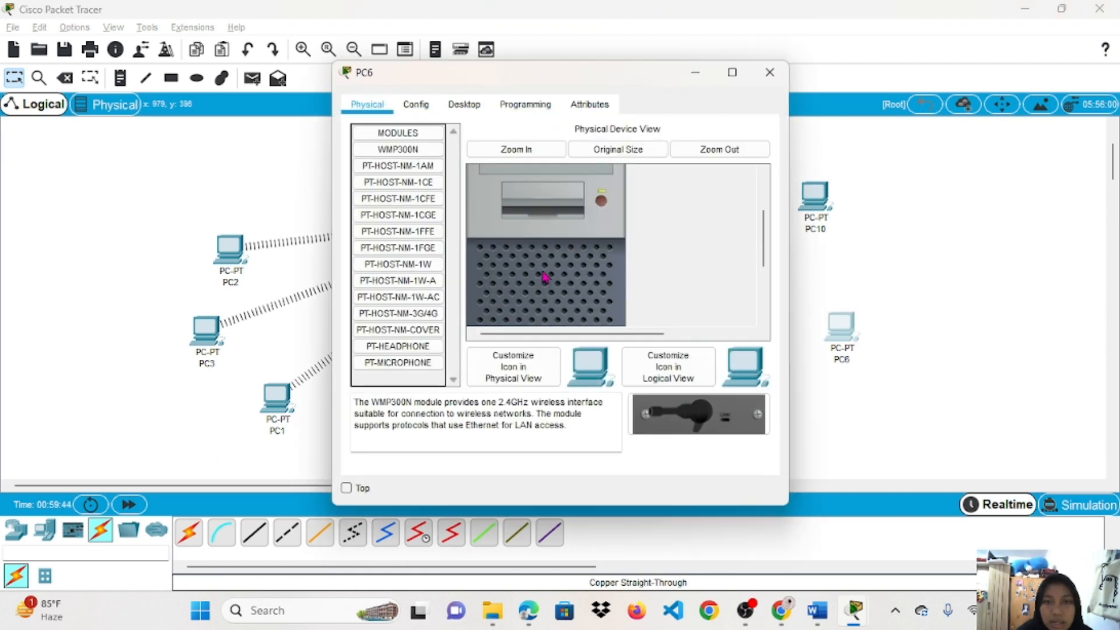
scroll(544, 277, down, 3)
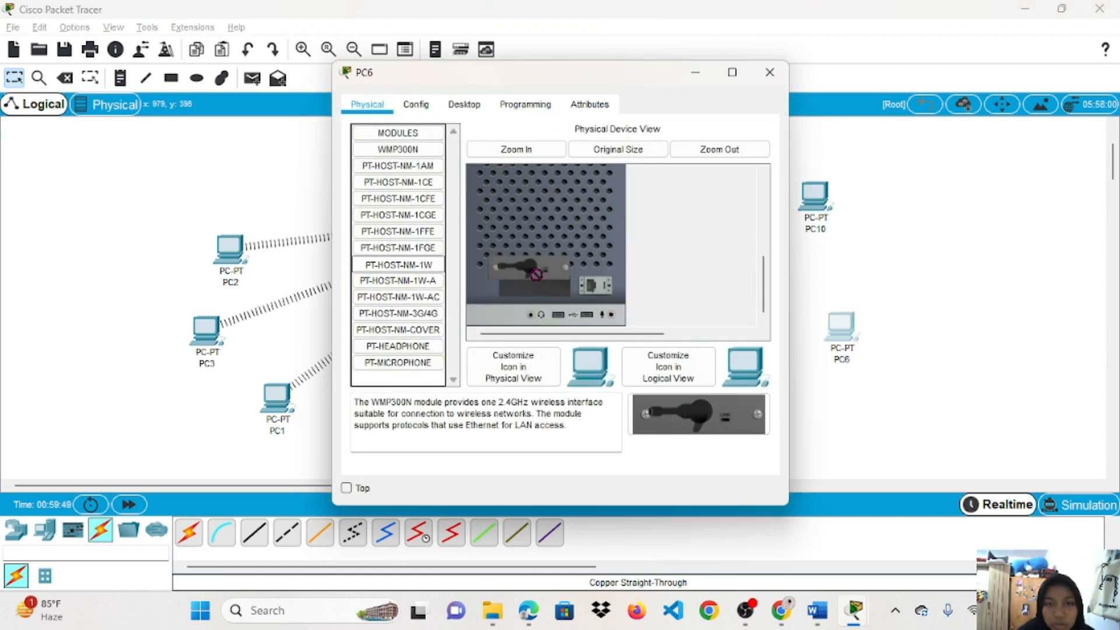
scroll(531, 292, up, 3)
click(416, 104)
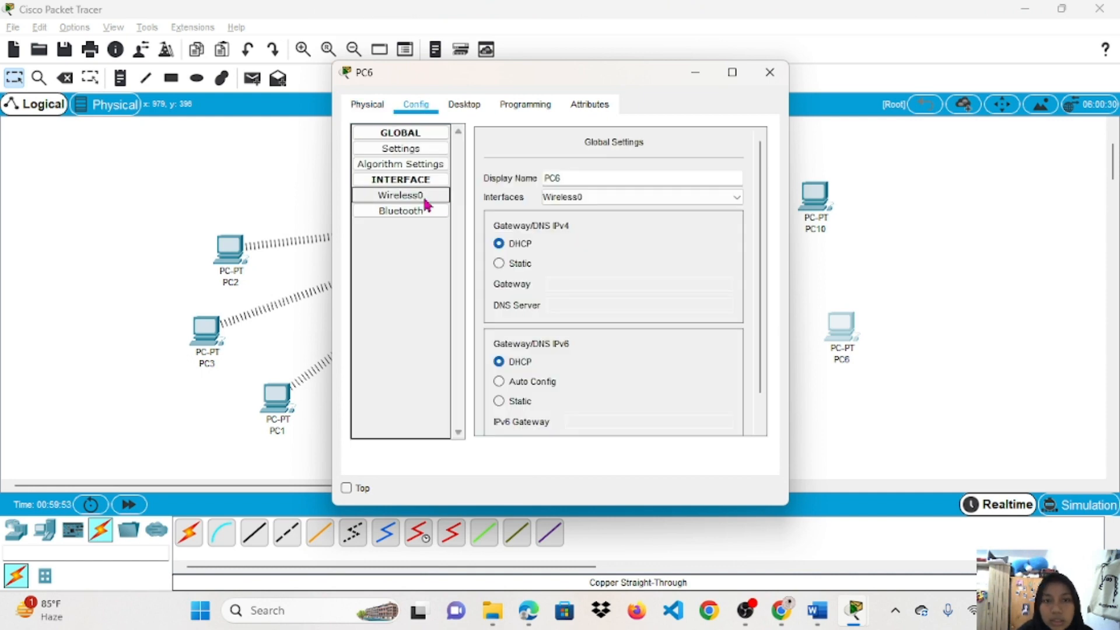
click(401, 195)
double_click(692, 195)
click(546, 249)
click(700, 248)
text(12345678)
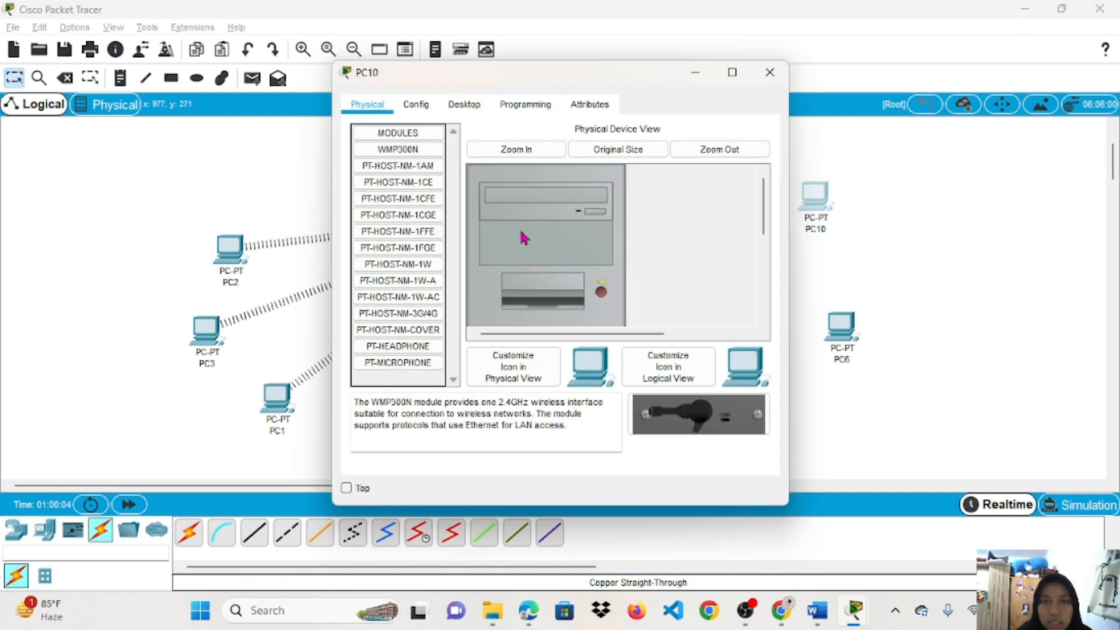
mouse_move(398, 330)
mouse_down()
mouse_move(525, 305)
mouse_move(600, 306)
mouse_up()
click(416, 104)
click(401, 195)
double_click(654, 195)
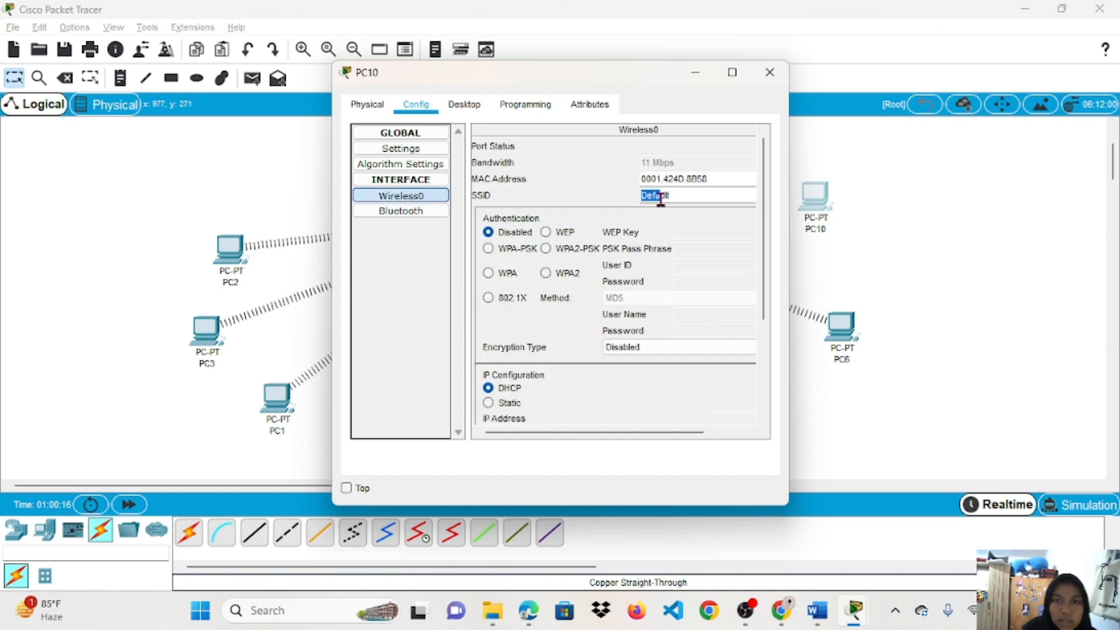
text(rahma)
click(546, 249)
click(678, 245)
text(12345678)
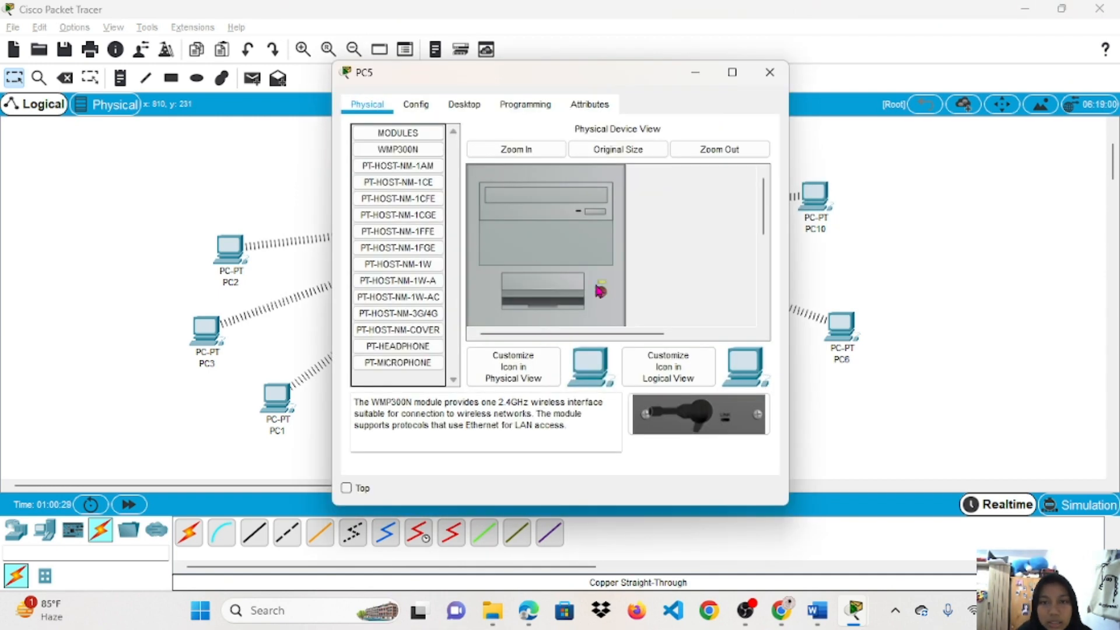
Power off PC5 and replace the default SSID in its wireless settings.
click(599, 290)
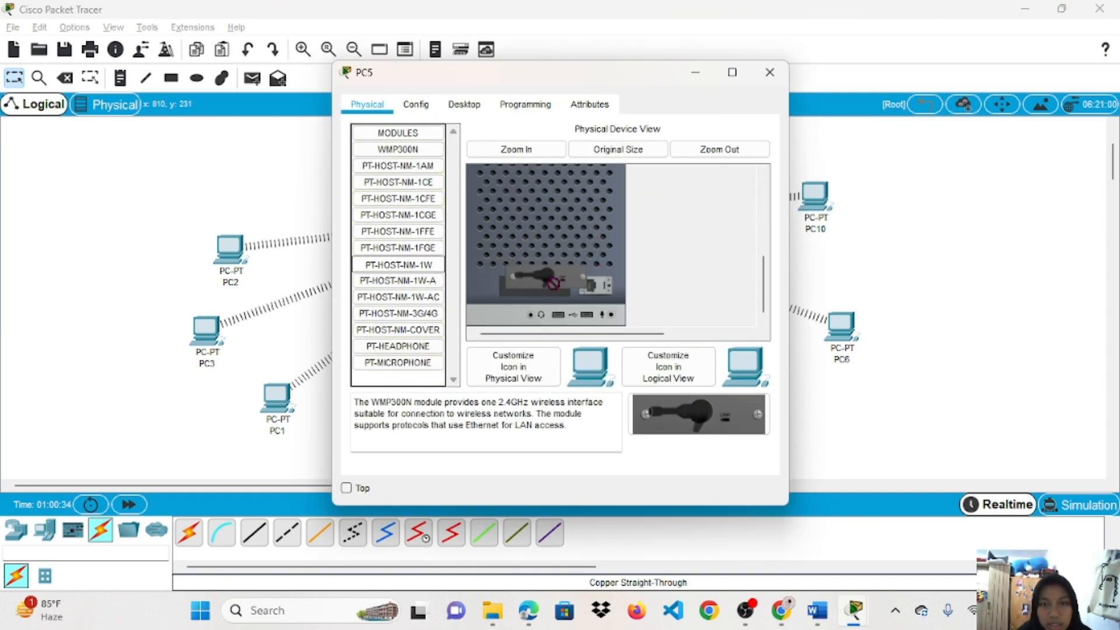
click(420, 199)
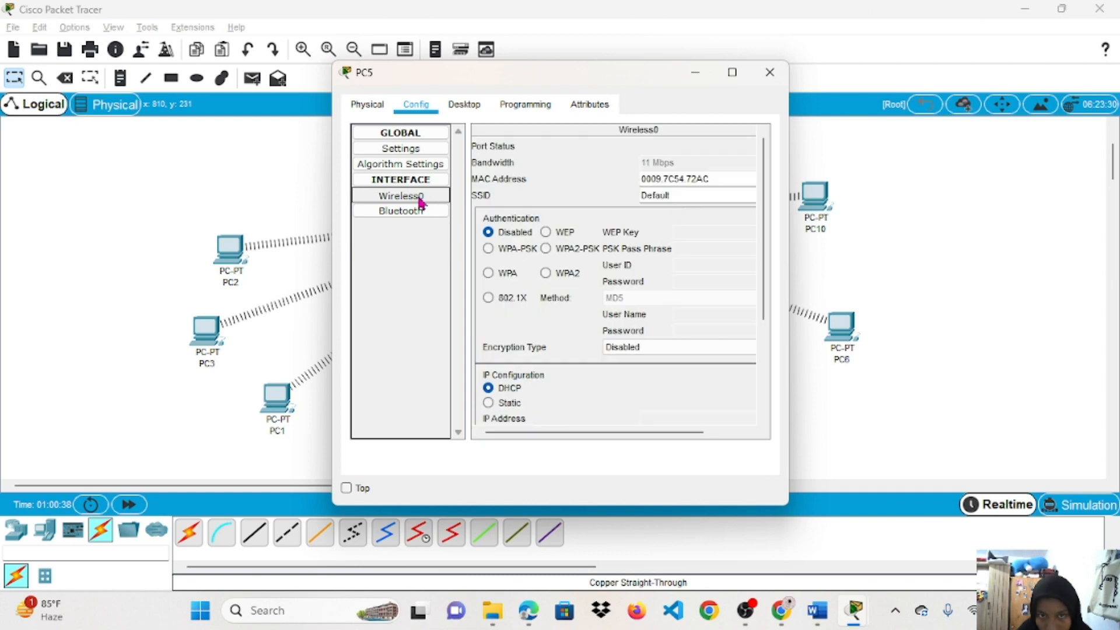
double_click(654, 194)
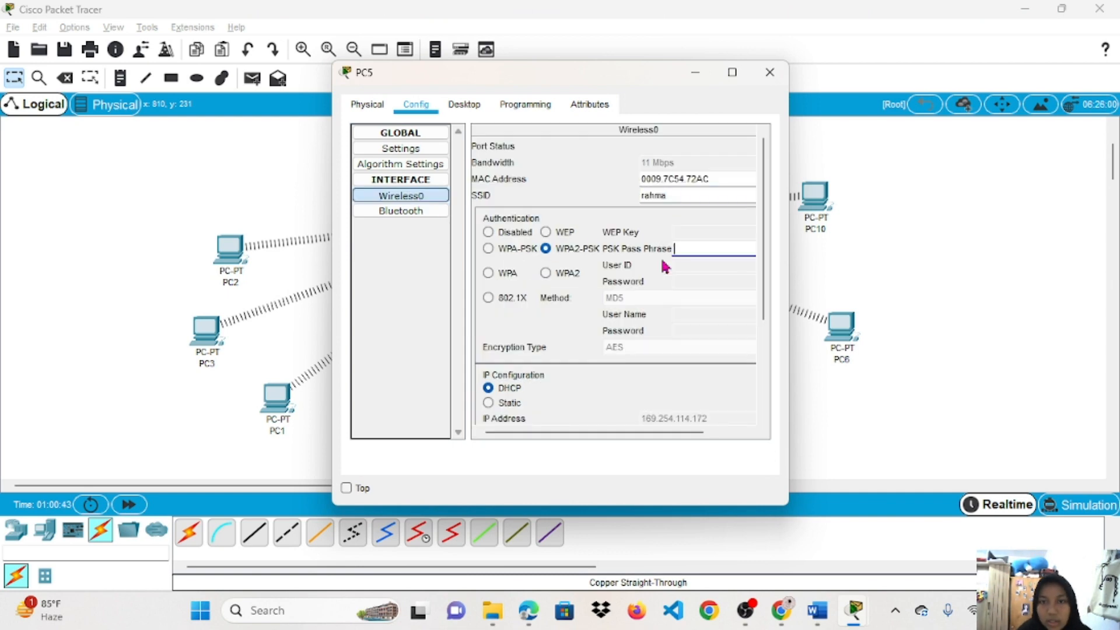
text(8)
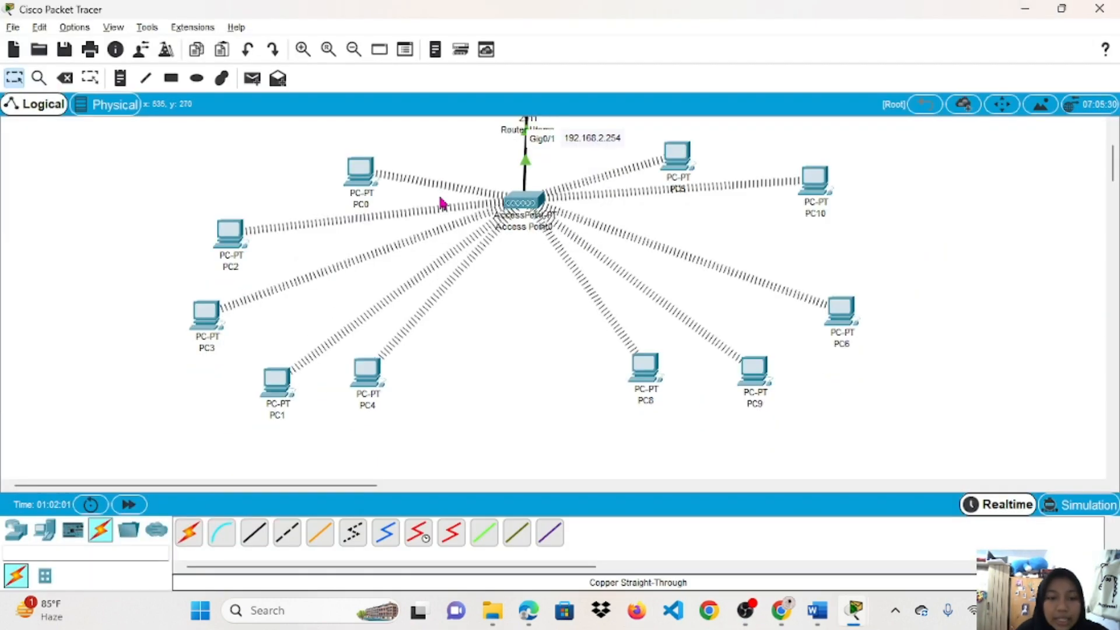
Relabel PC0, PC2, PC3 and PC1 as 192.168.2.1 through 192.168.2.4.
click(366, 206)
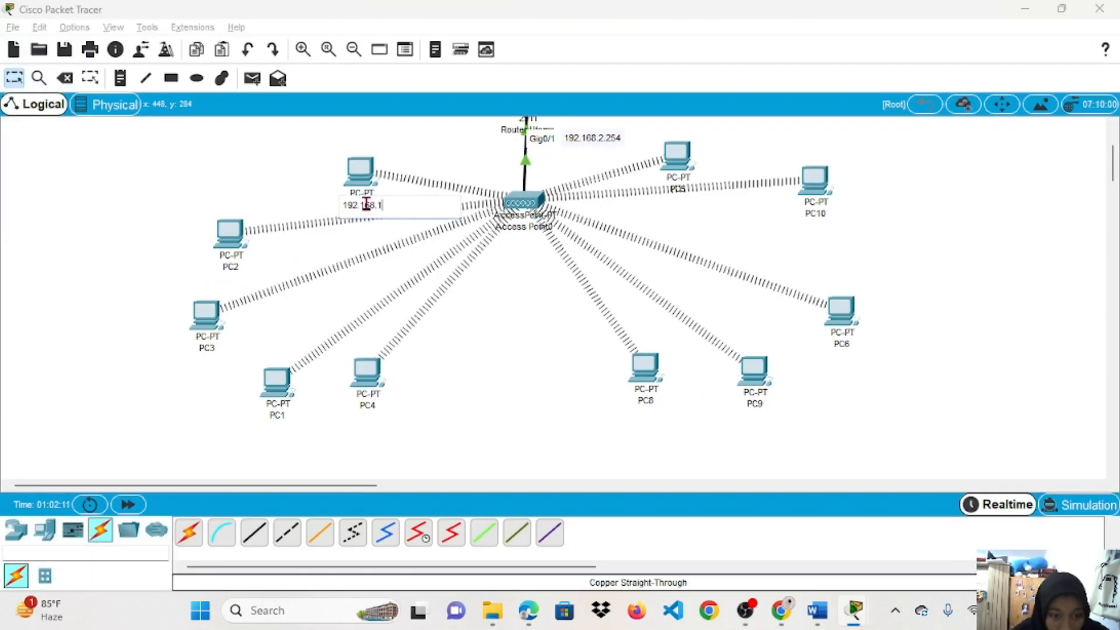
click(233, 267)
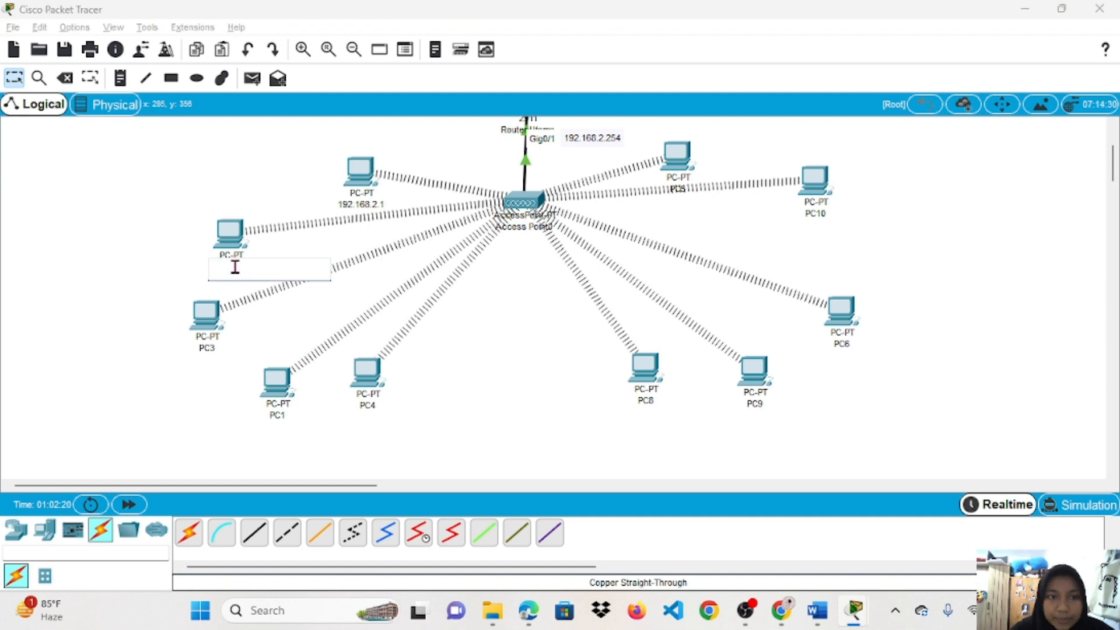
text(192.168.2.2)
click(205, 315)
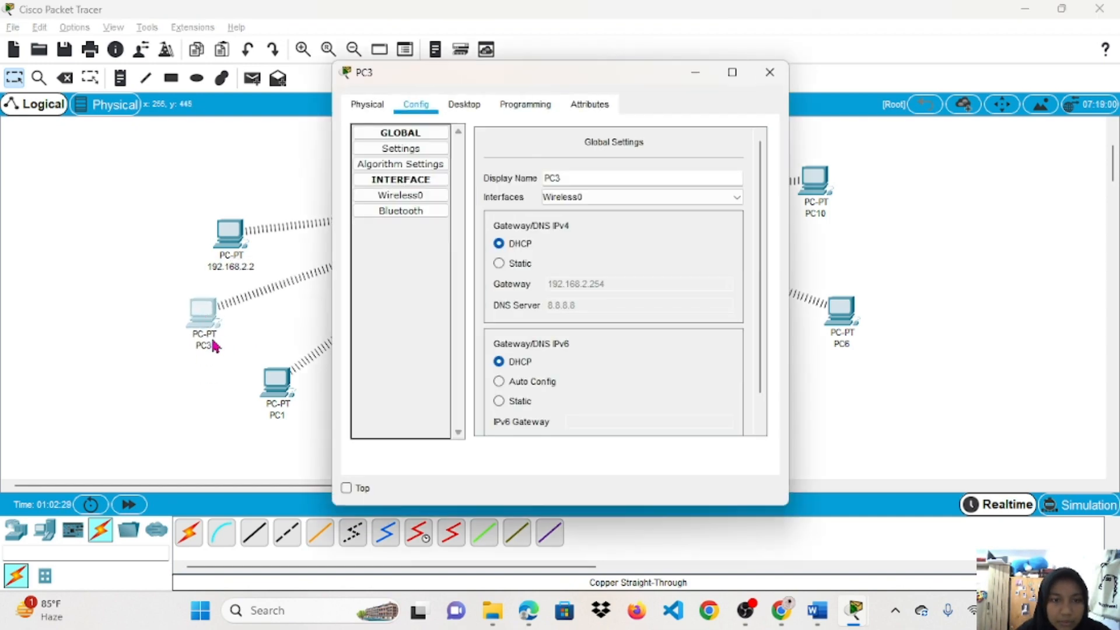
key(Escape)
click(209, 348)
text(192.168.2.)
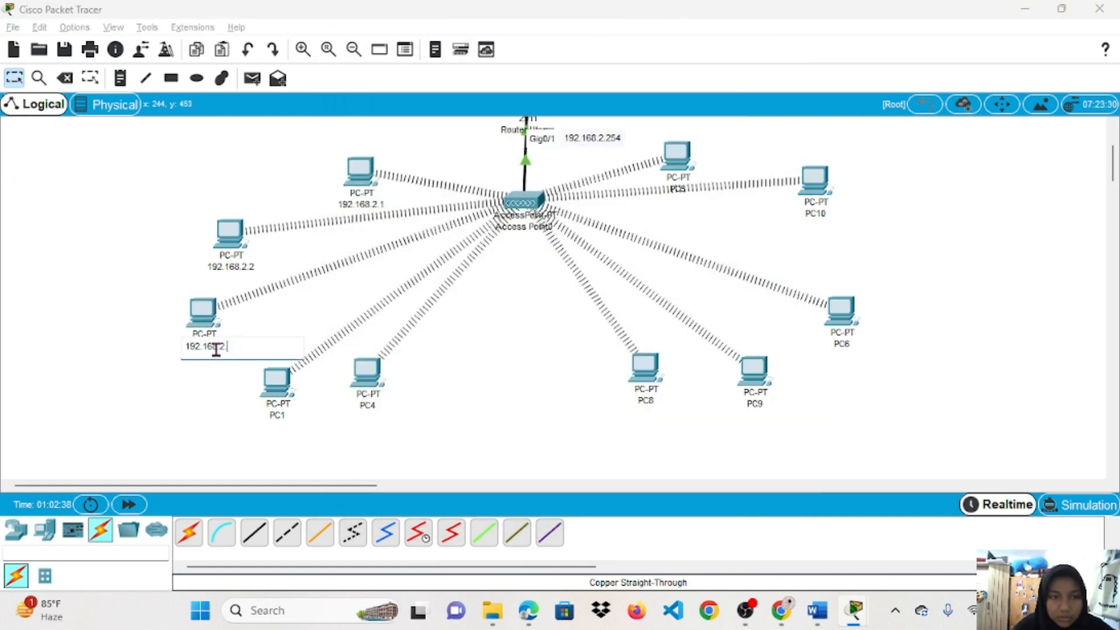
text(3)
click(286, 415)
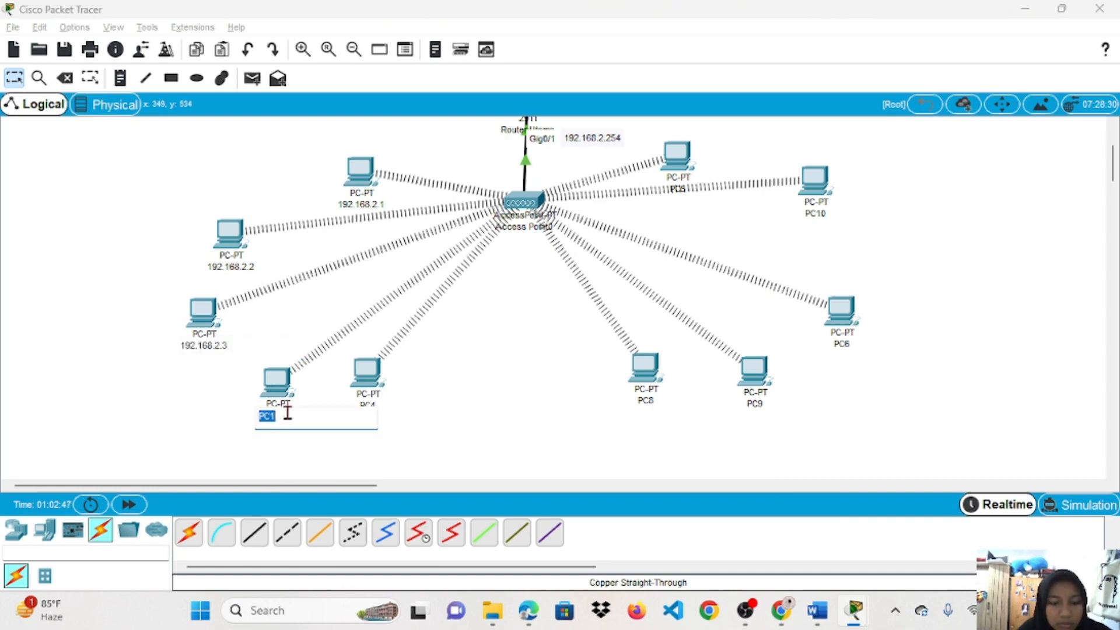
text(192.168.2.4)
Relabel PC4, PC8, PC9, PC6, PC10 and PC5 as 192.168.2.5 through 192.168.2.10.
click(366, 371)
key(Escape)
click(371, 405)
text(192.168.2.5)
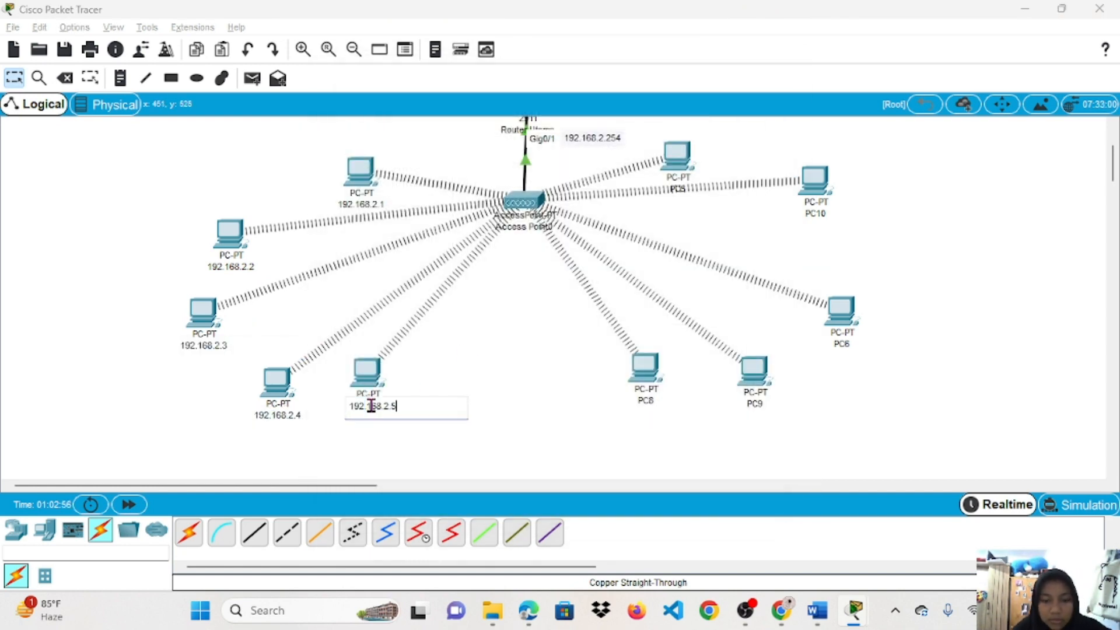
click(646, 399)
click(756, 404)
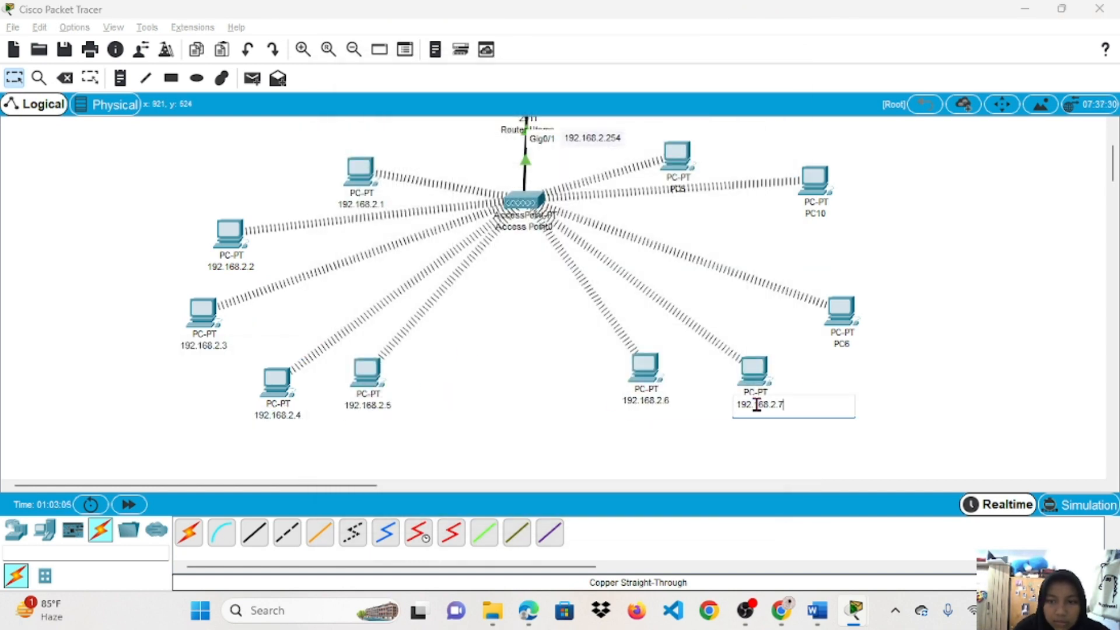
click(842, 344)
text(192.168.2.8)
click(816, 214)
text(192.168.2.3)
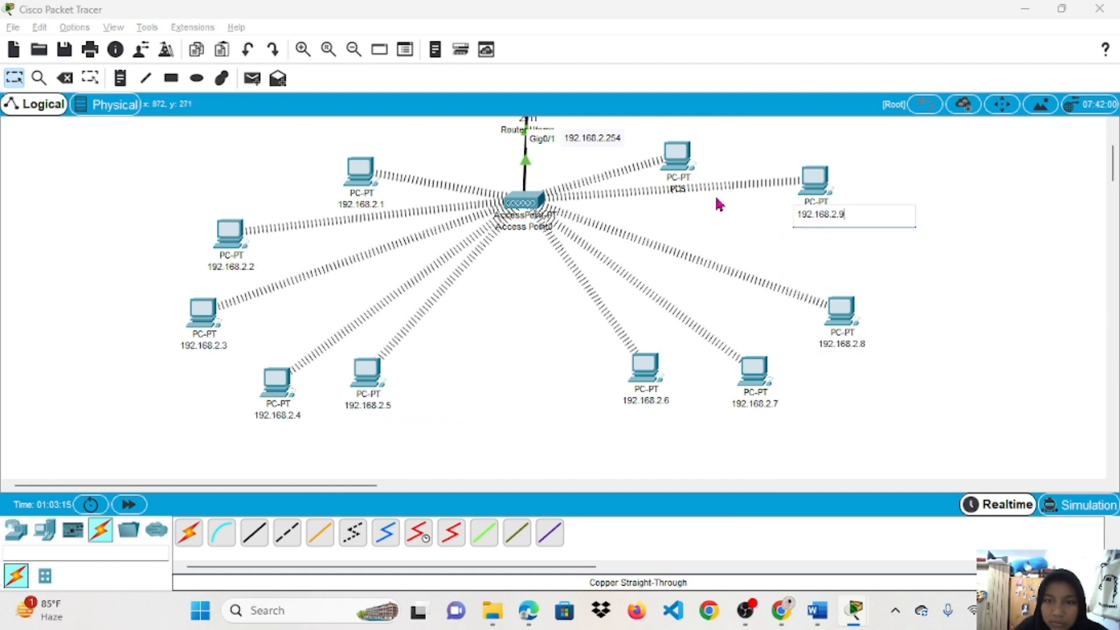
click(680, 188)
click(882, 262)
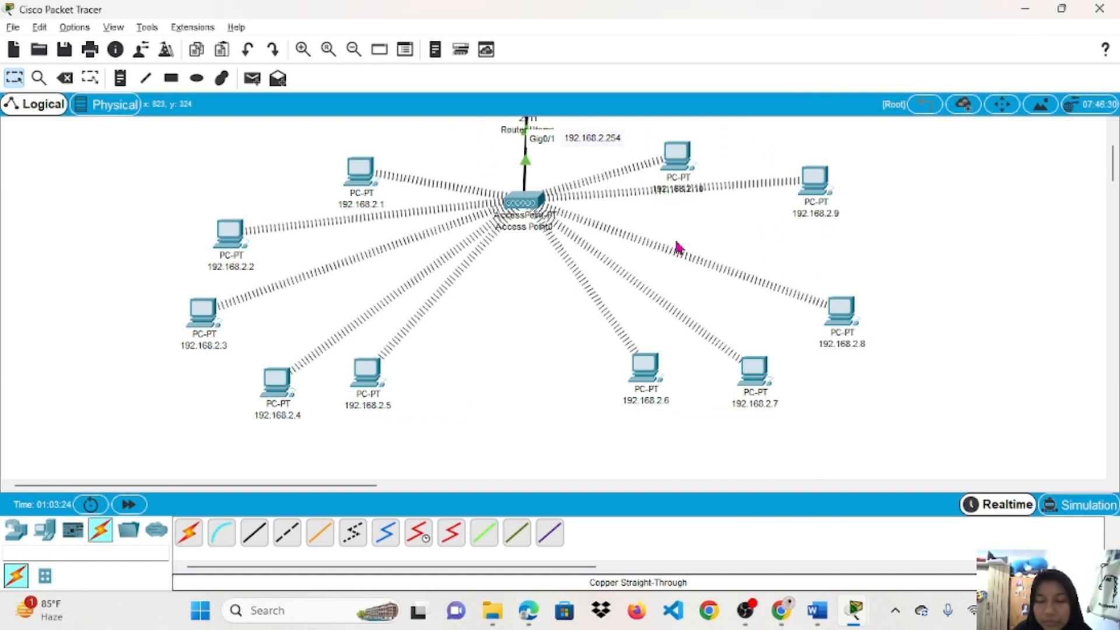
click(746, 610)
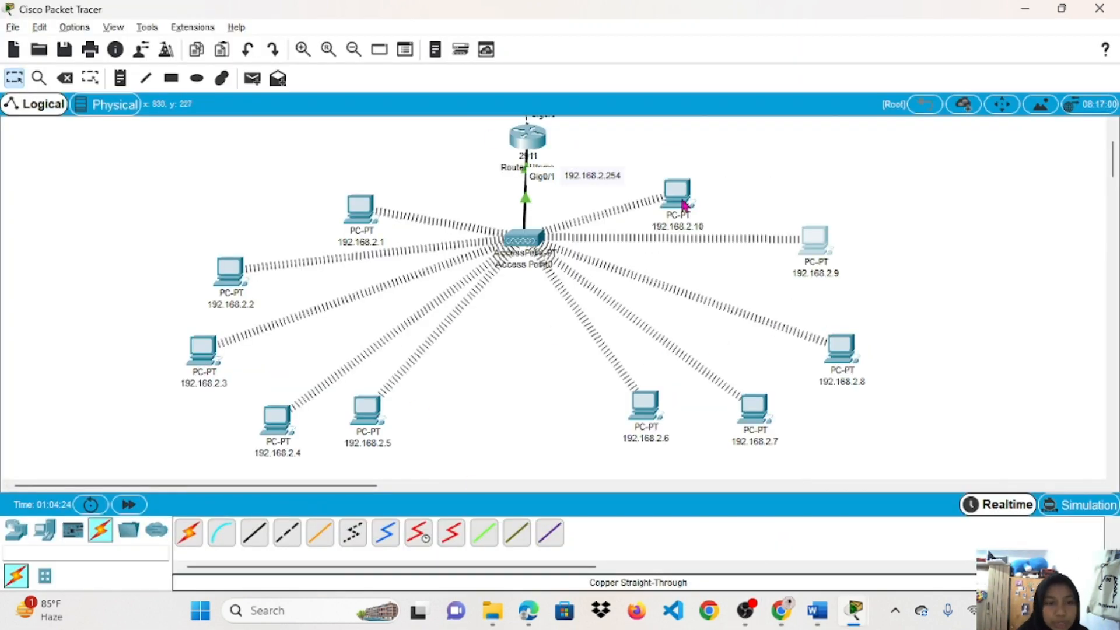
Send a simple PDU from 192.168.2.1 to 192.168.2.10, ending in real-time mode.
click(252, 78)
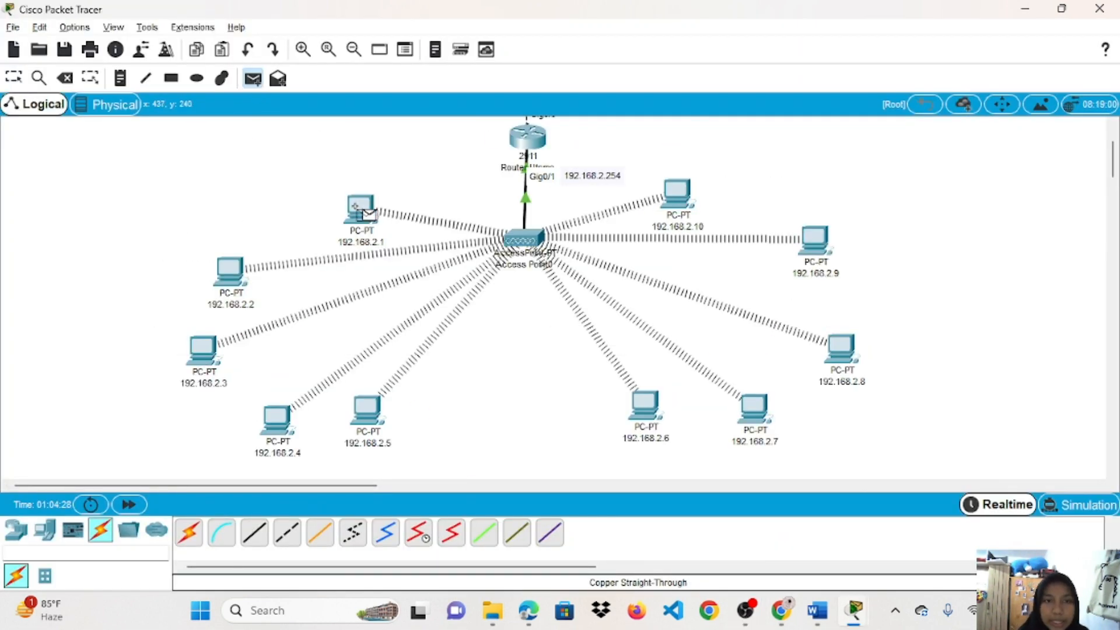
click(357, 208)
click(677, 210)
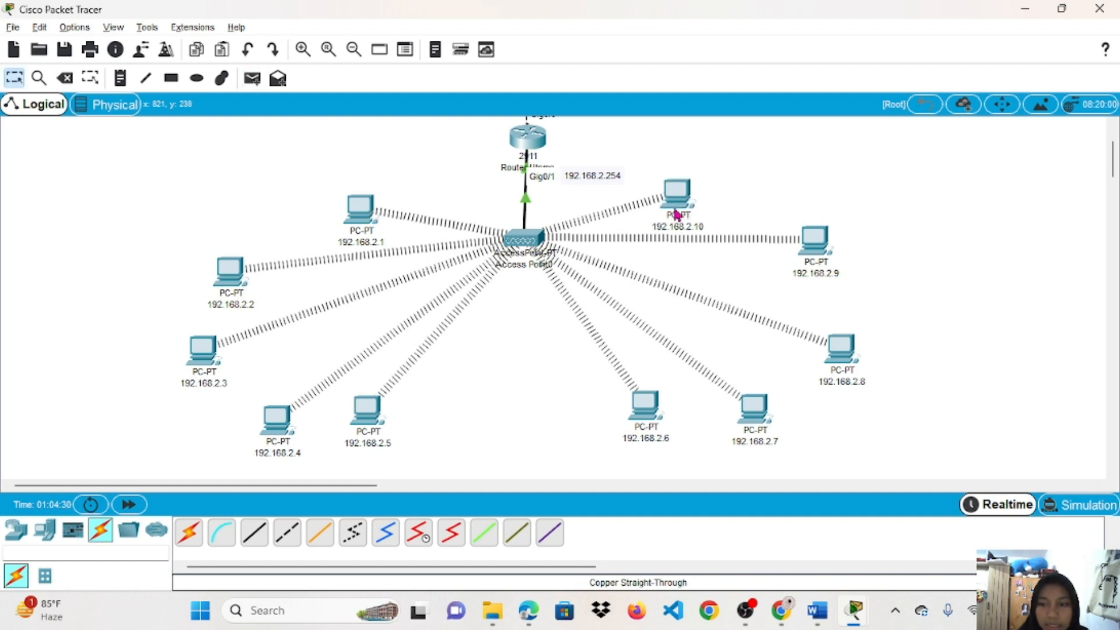
scroll(824, 487, right, 5)
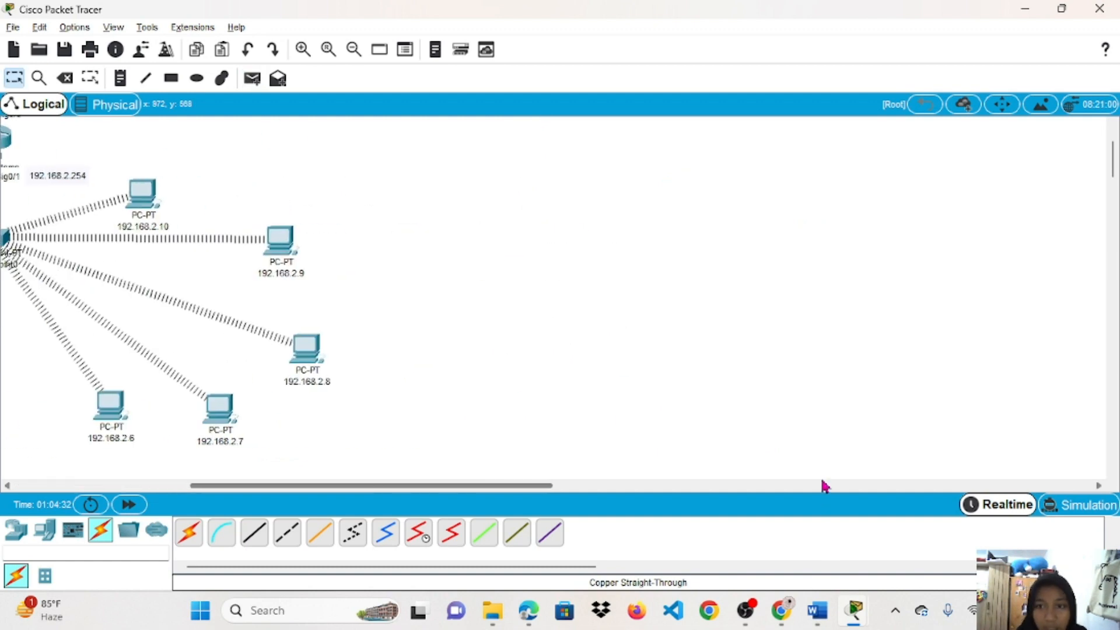
scroll(824, 487, left, 5)
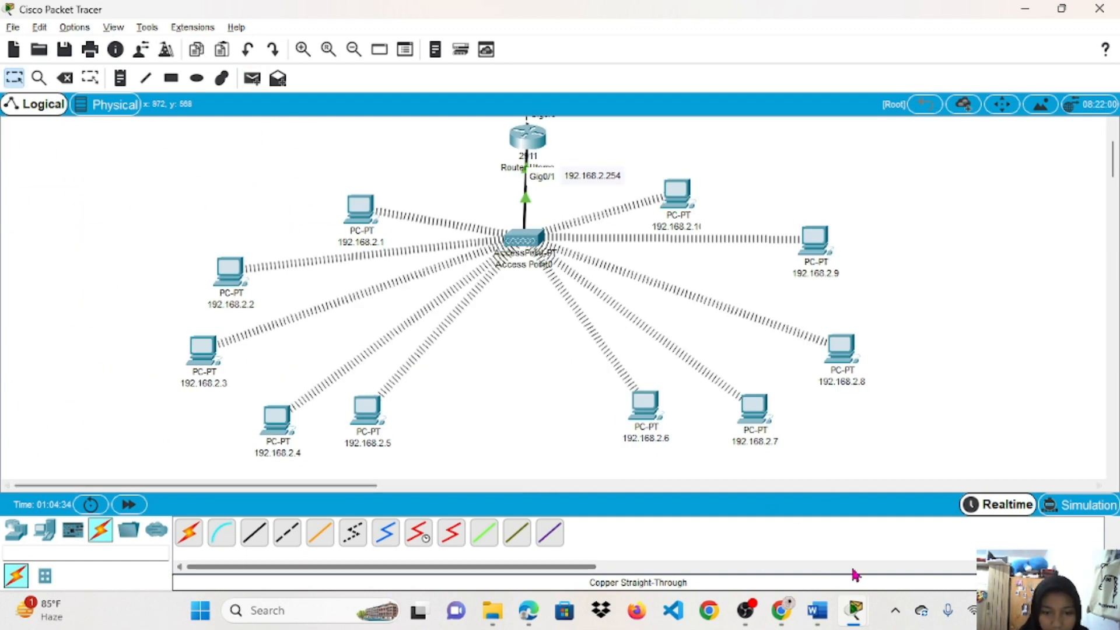
click(1002, 508)
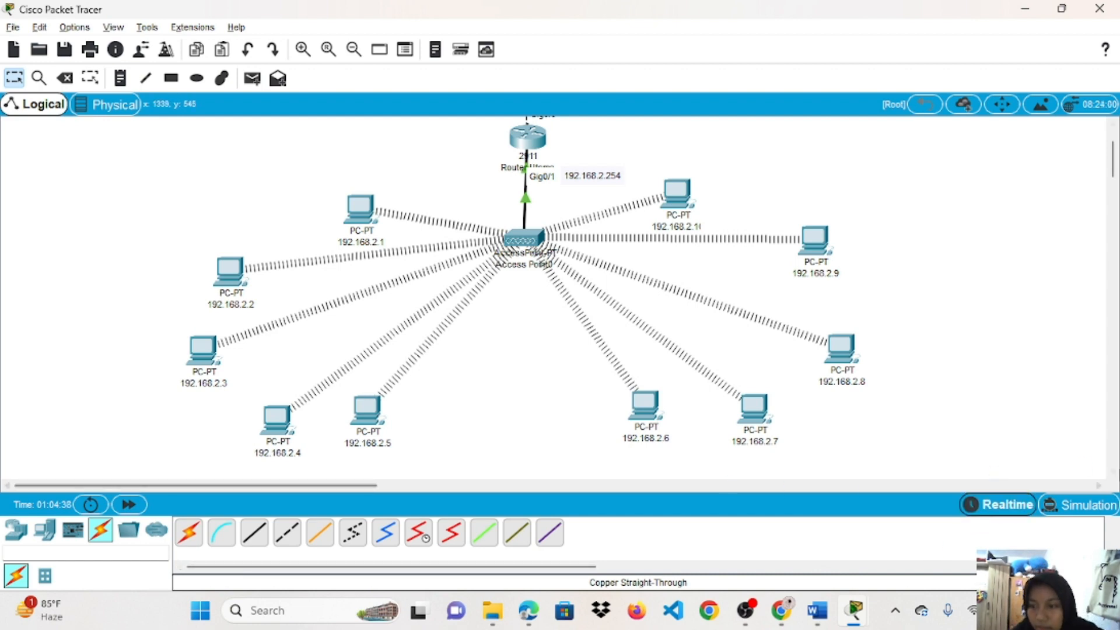
click(1084, 503)
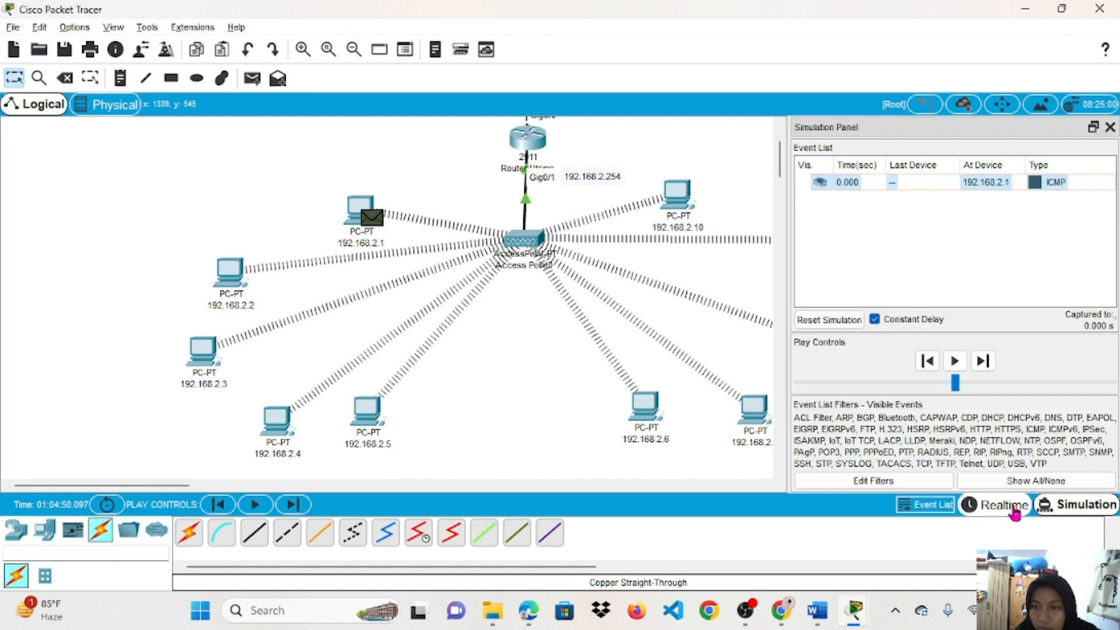
click(1006, 505)
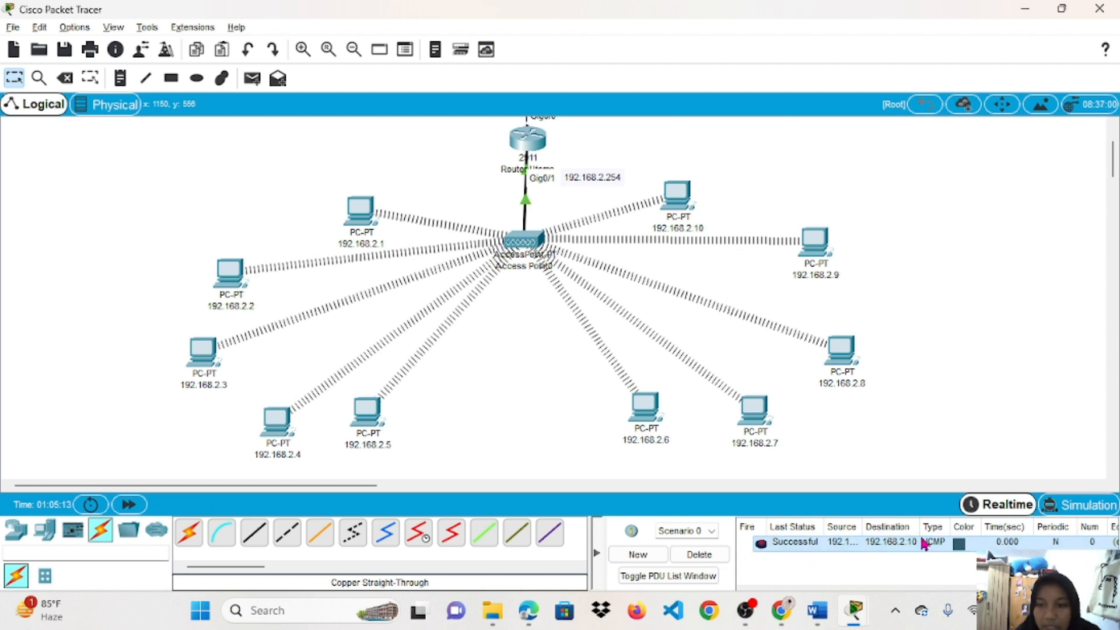
Send a second simple PDU from 192.168.2.2 to 192.168.2.6.
click(252, 78)
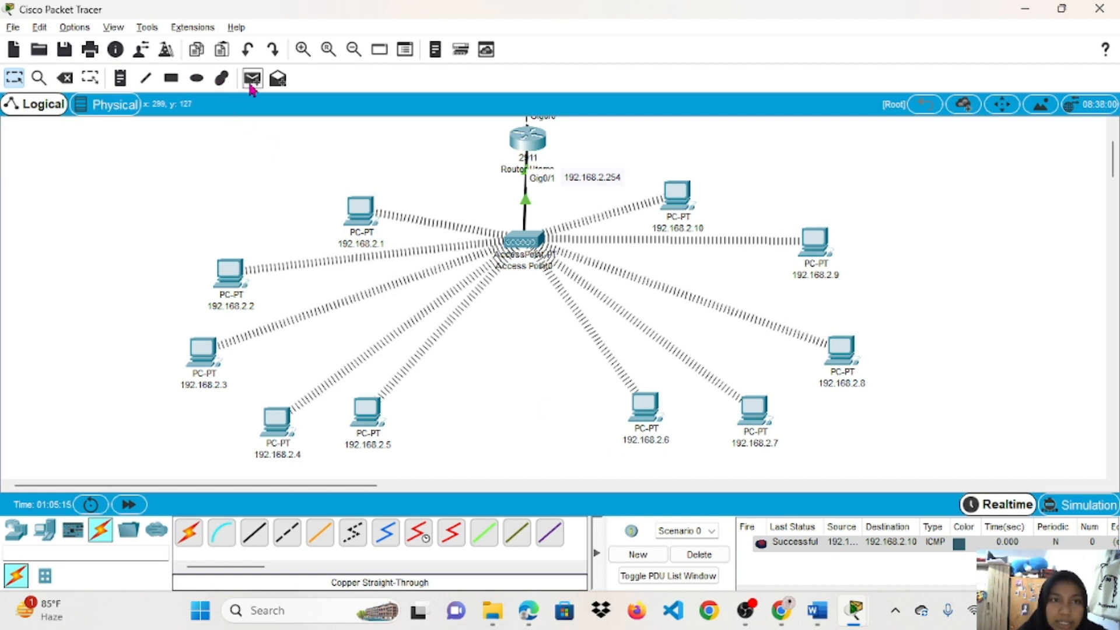
click(232, 272)
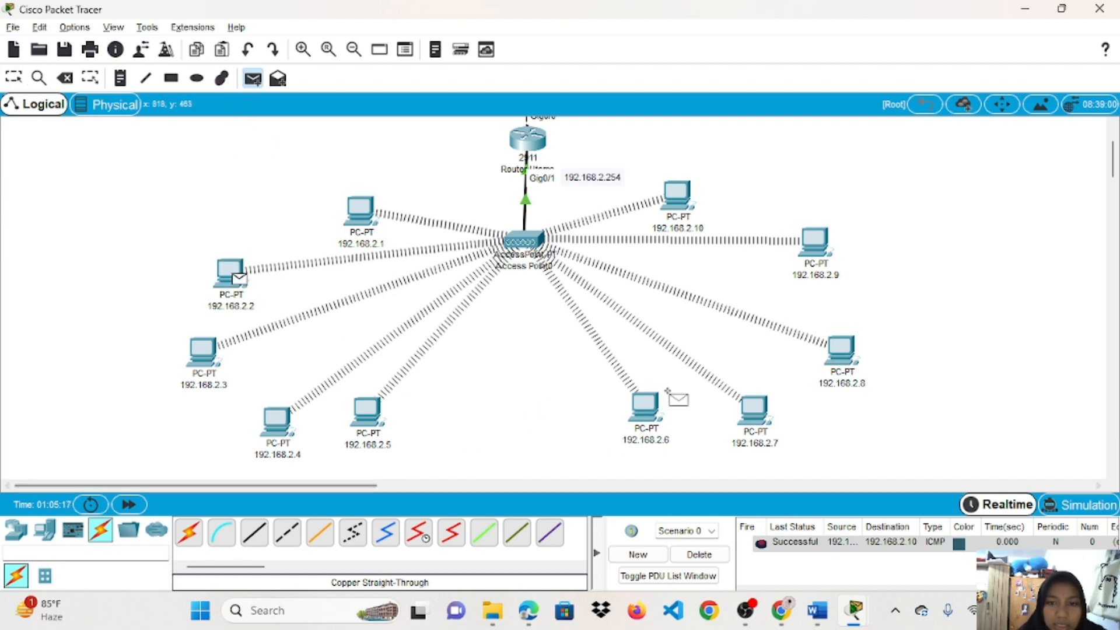
click(644, 405)
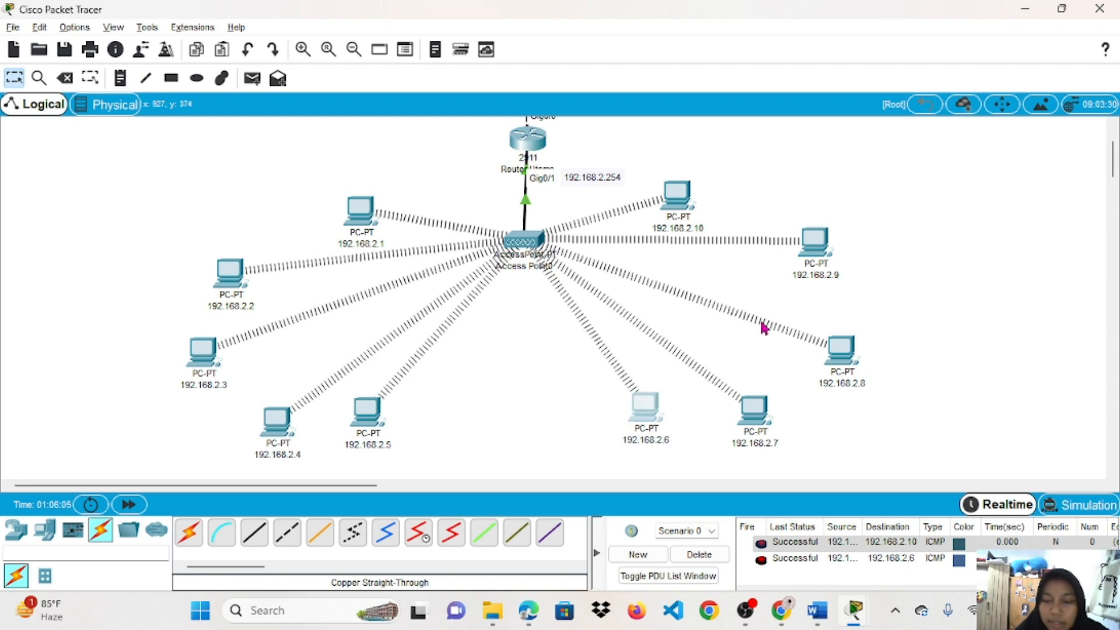
Run ping 192.168.2.3 from the 192.168.2.6 PC's Command Prompt.
click(658, 416)
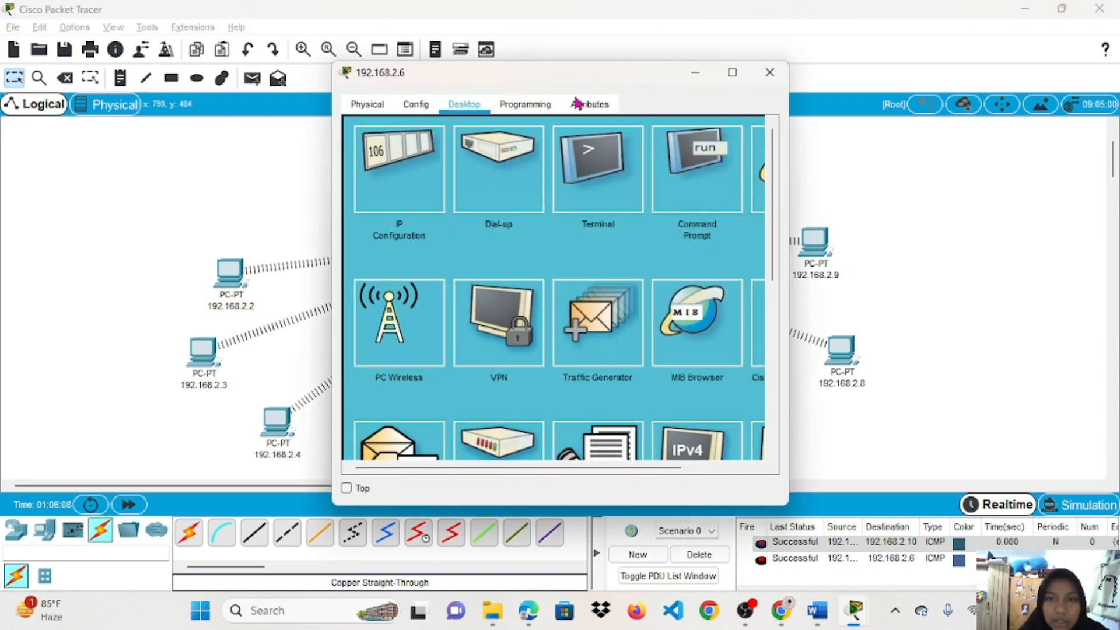
click(709, 159)
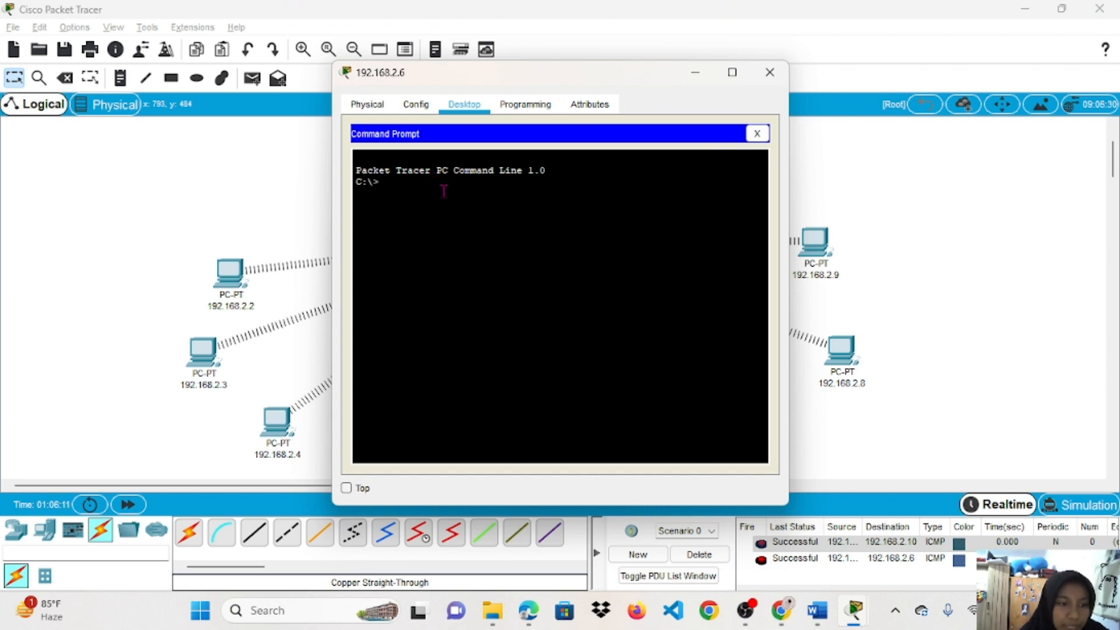
key(Return)
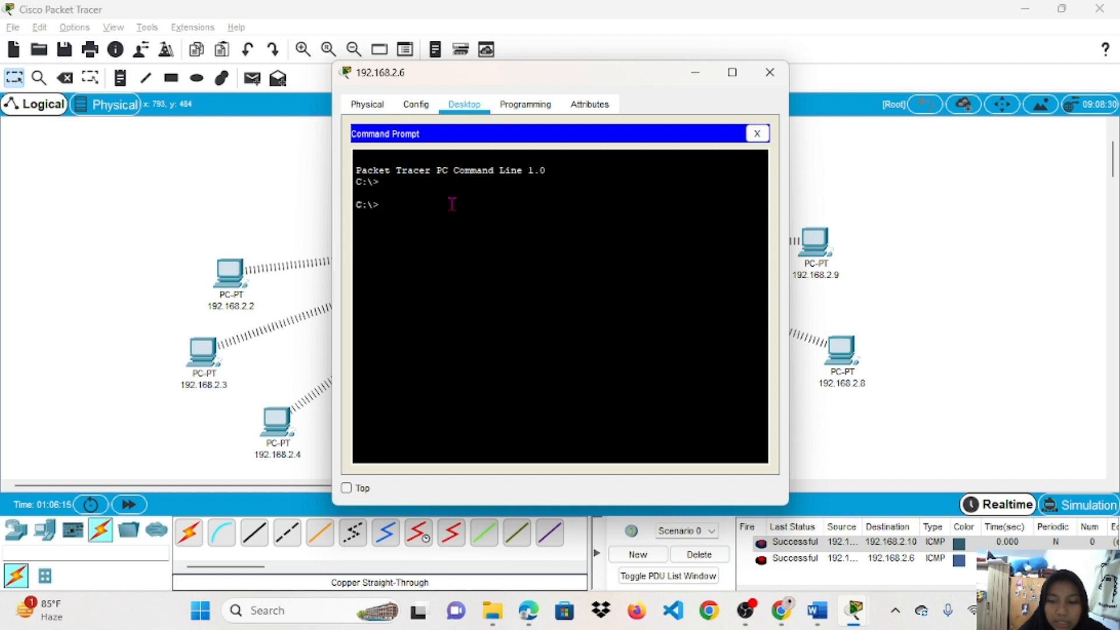
text(ping)
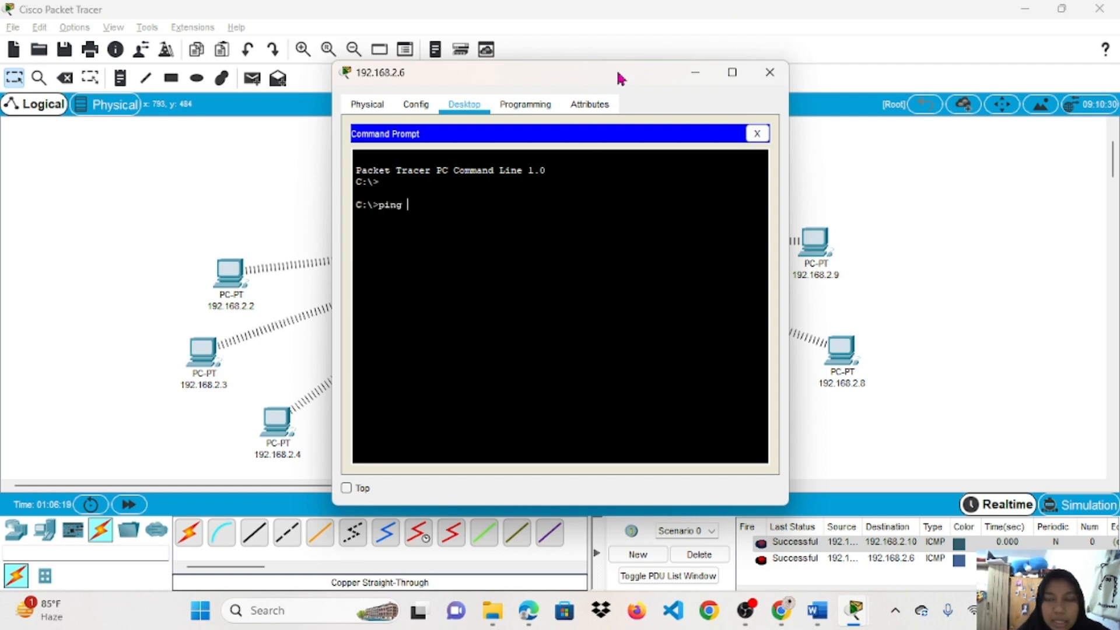
drag(618, 74, 383, 79)
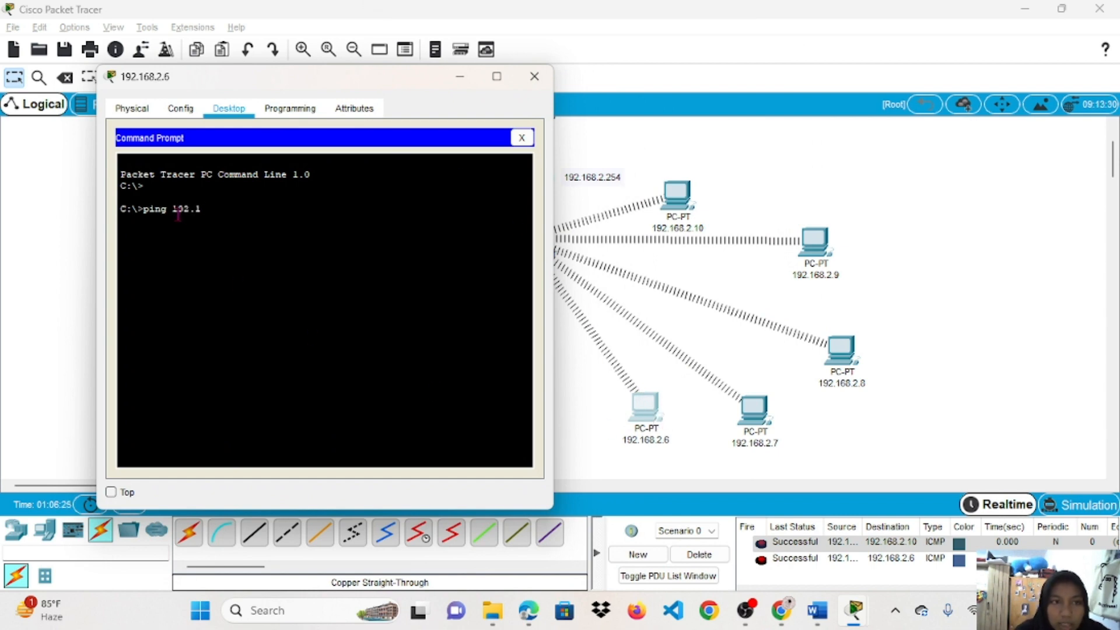
drag(369, 77, 817, 132)
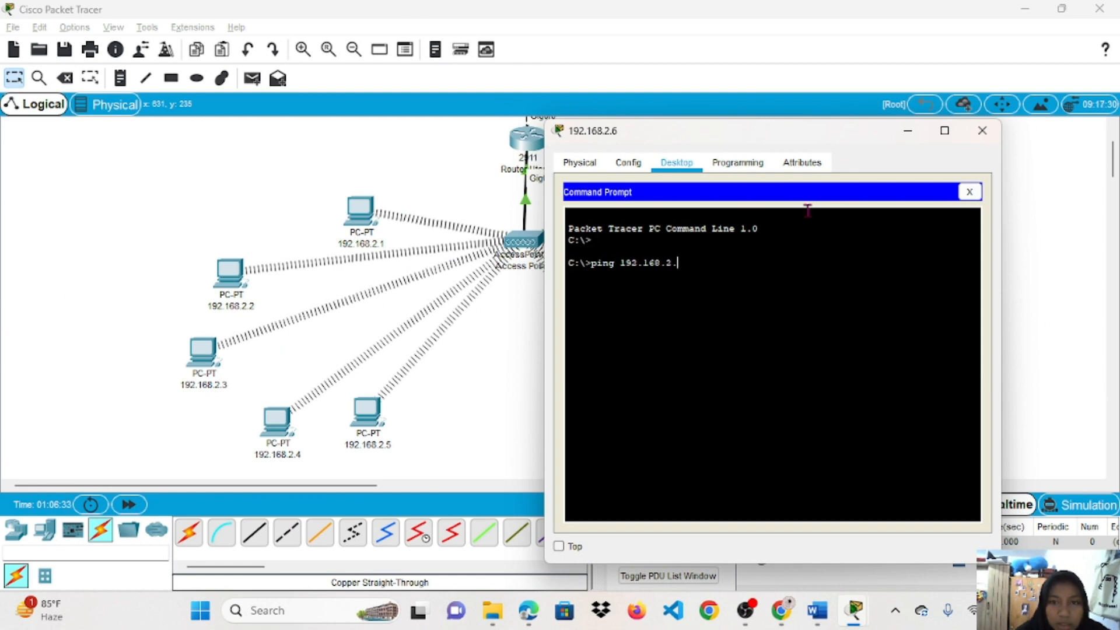
text(3)
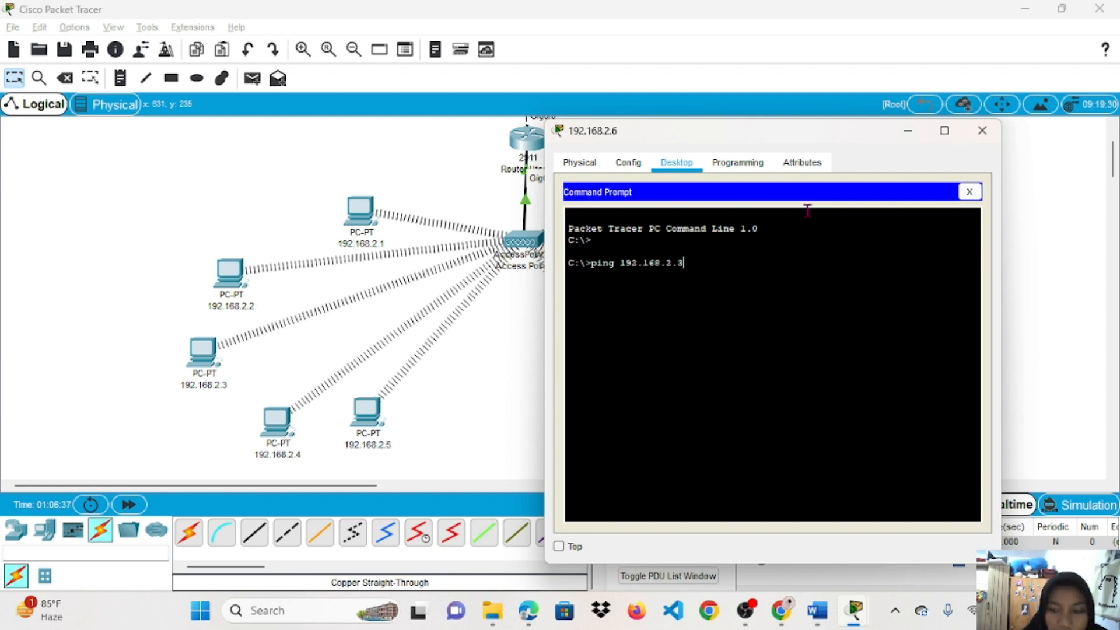
key(Return)
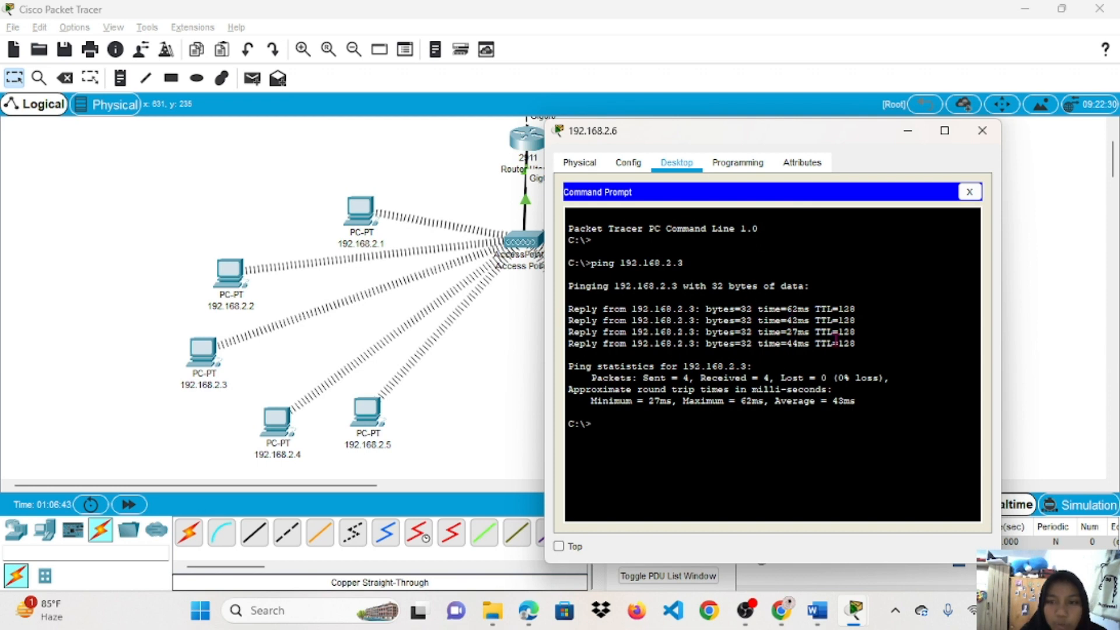
Highlight the four replies and the 0% loss statistics in the ping output.
drag(752, 367, 580, 320)
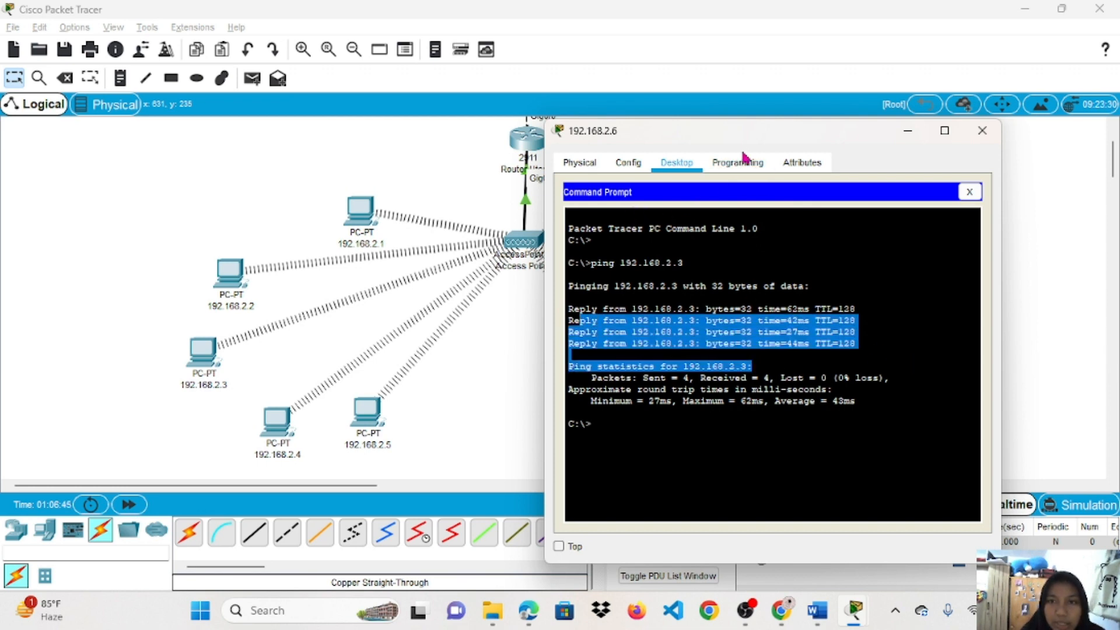
drag(730, 130, 491, 94)
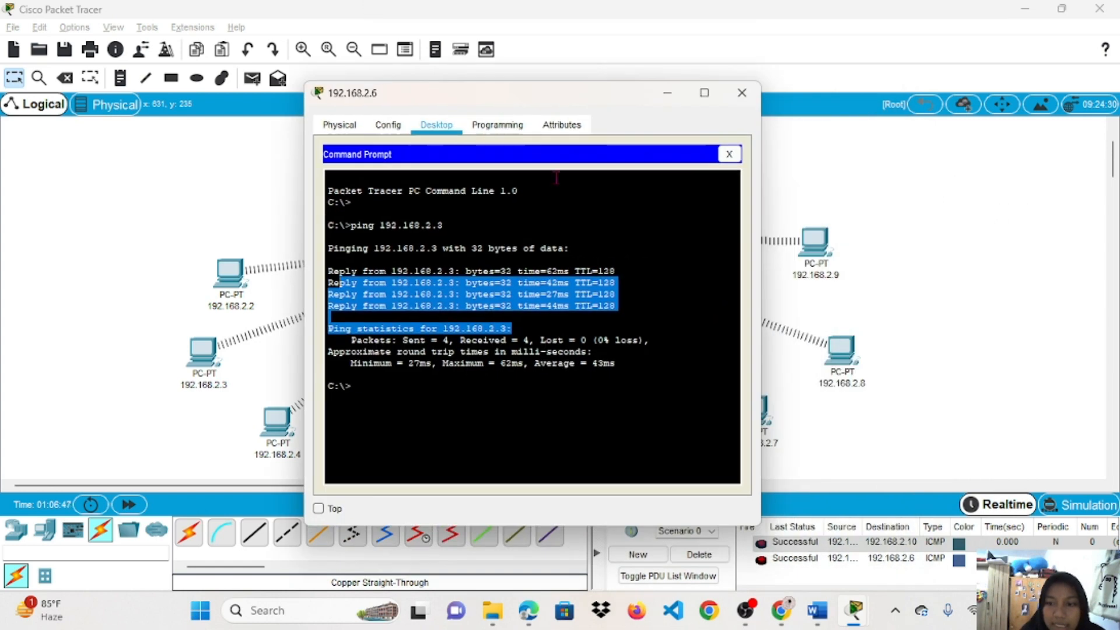
click(453, 256)
drag(326, 260, 564, 352)
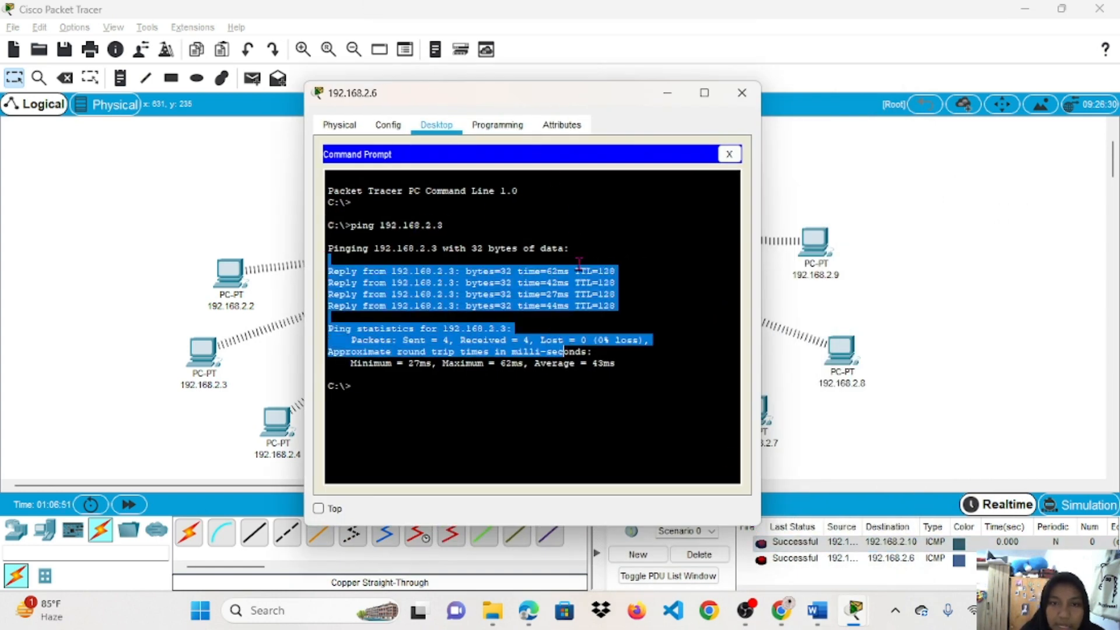
click(379, 325)
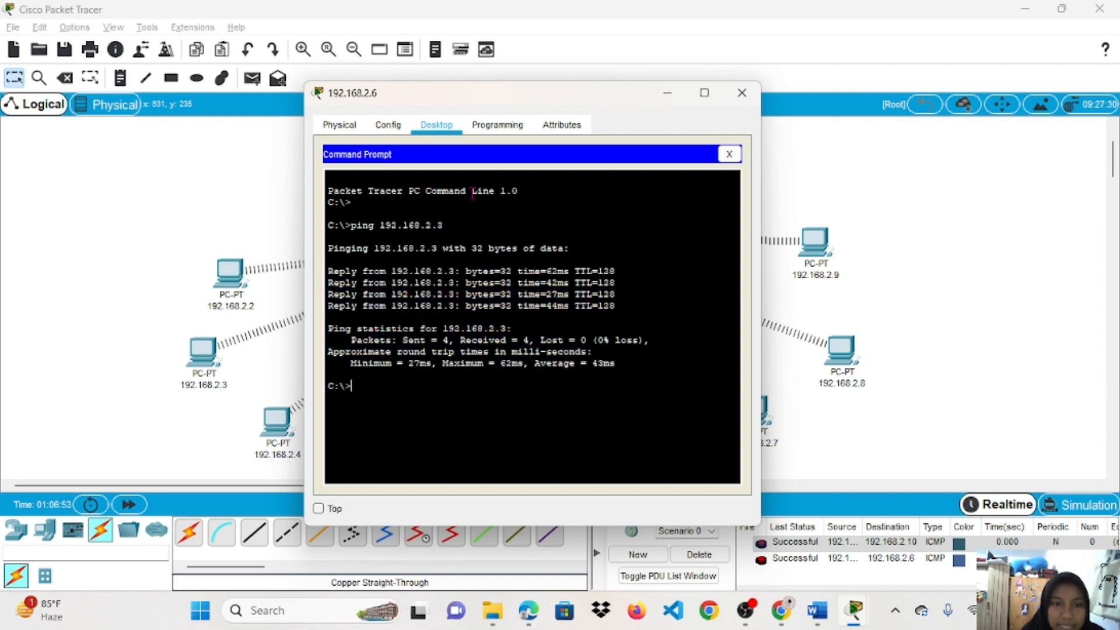
Correct the typed address and run ping 192.168.2.8 from the 192.168.2.6 PC.
drag(506, 98, 687, 96)
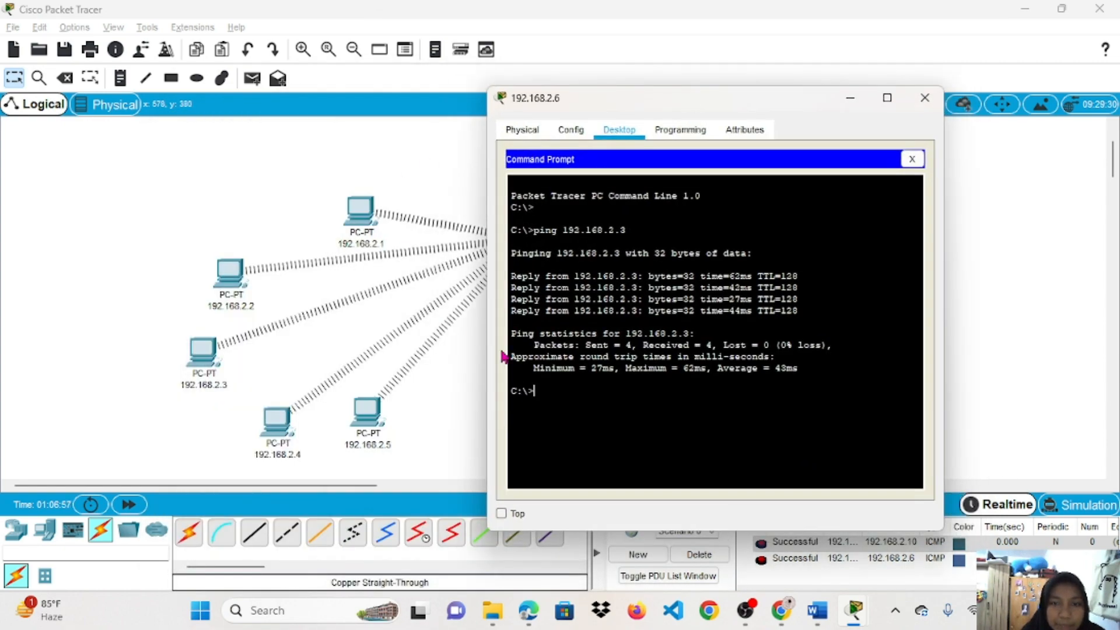
text(pin)
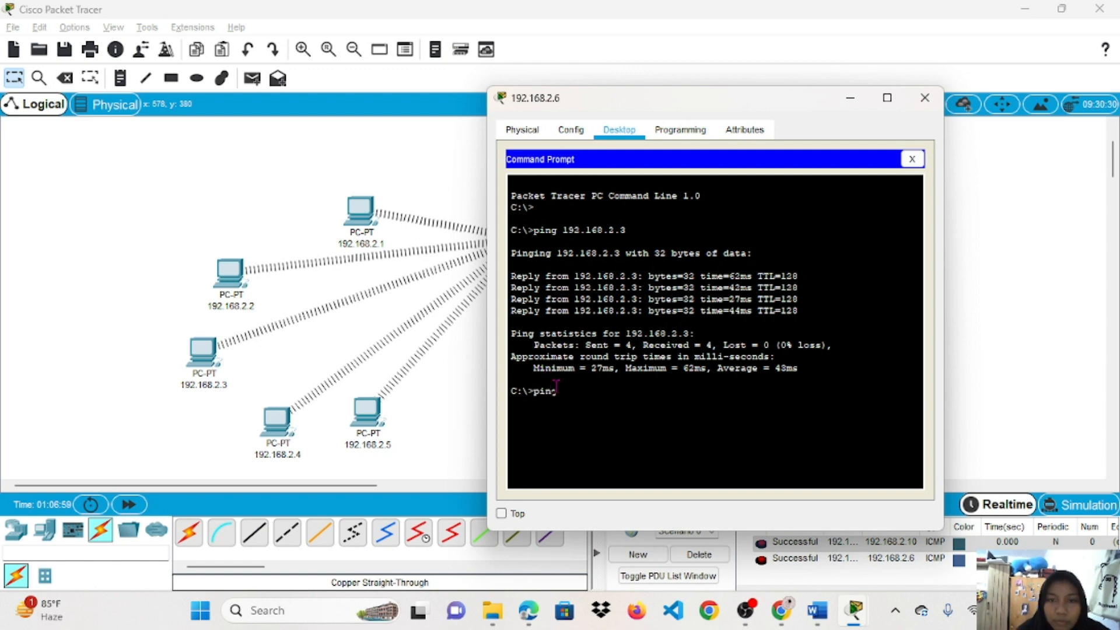
text(g 192.168.)
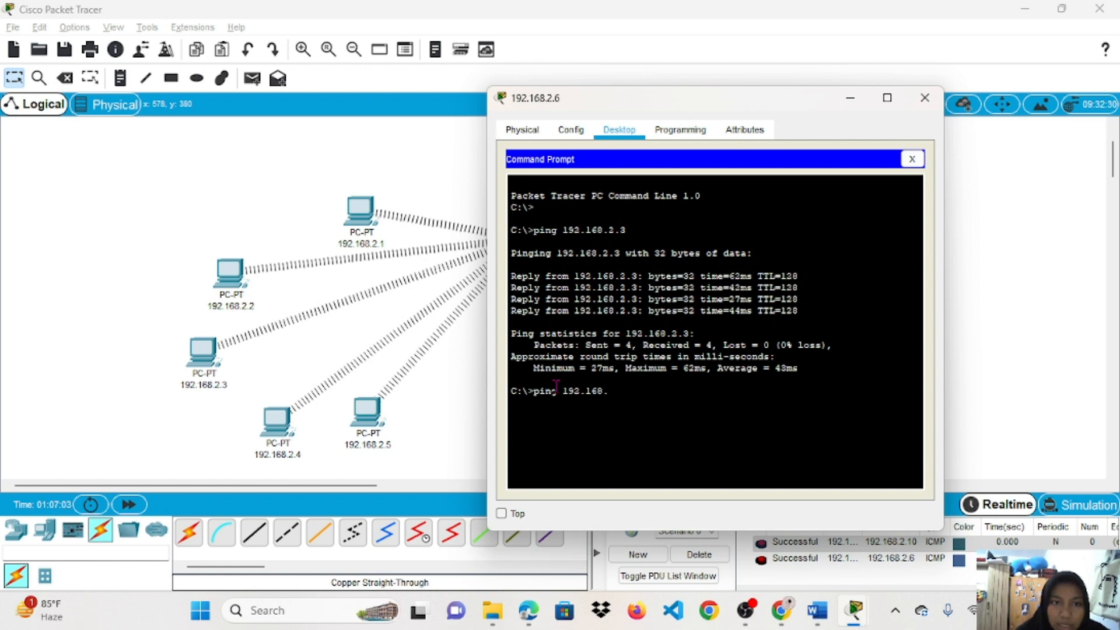
text(2.2)
key(BackSpace)
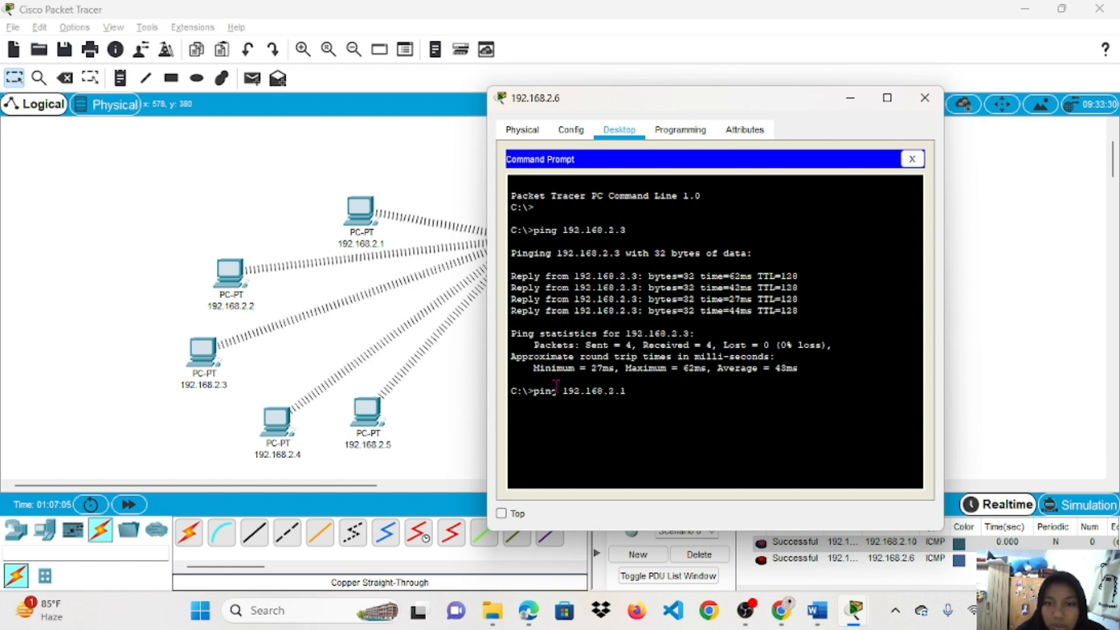
text(1)
drag(762, 108, 732, 110)
key(BackSpace)
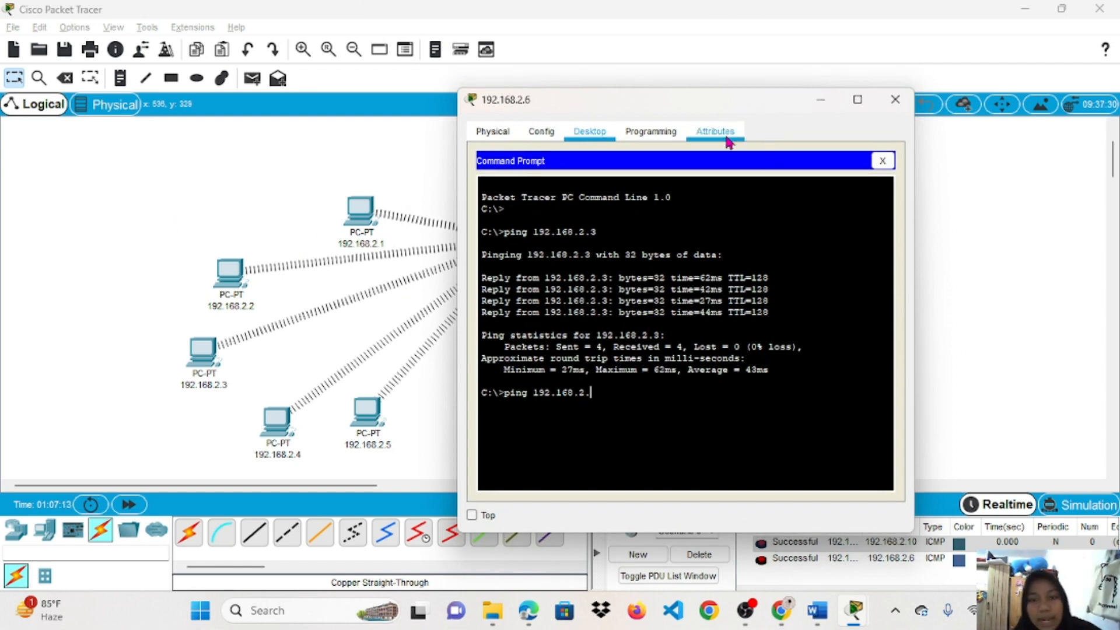
text(8)
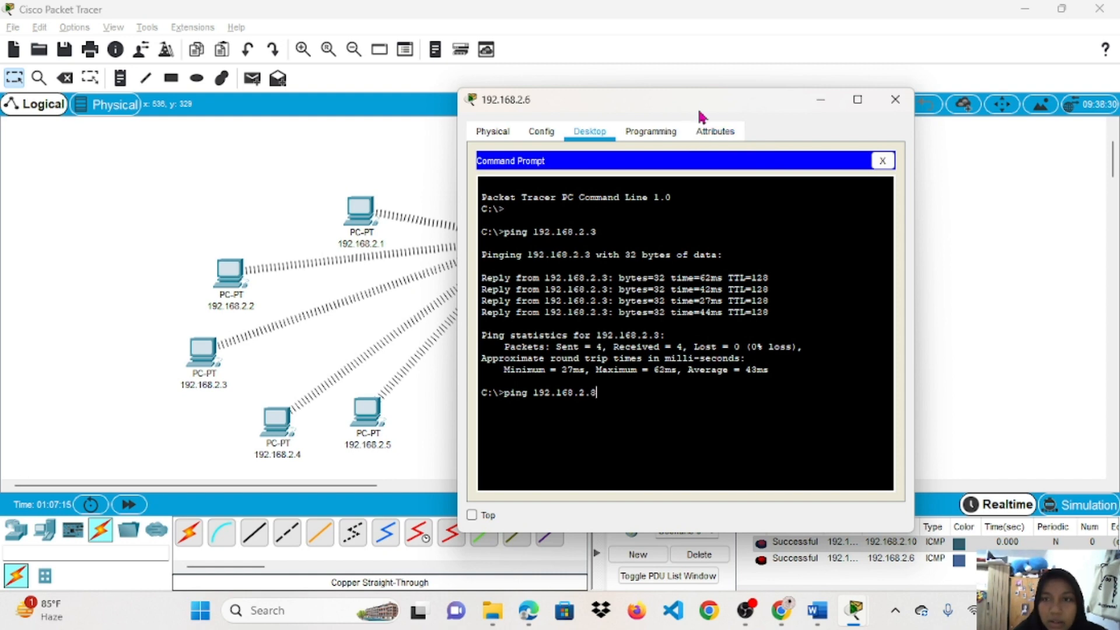
drag(708, 100, 523, 112)
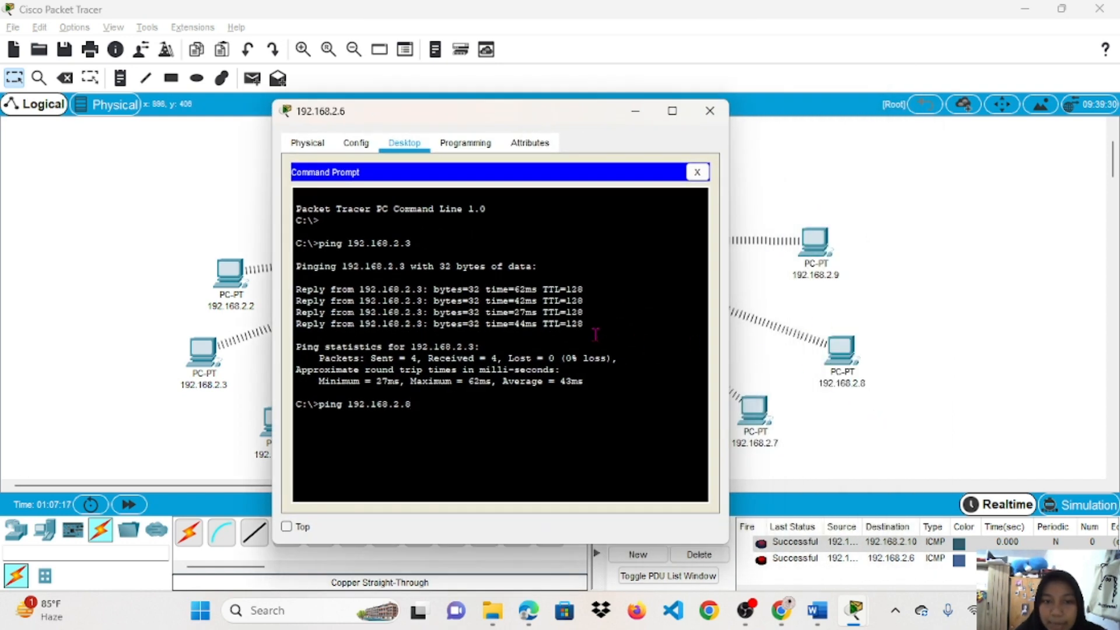
key(Return)
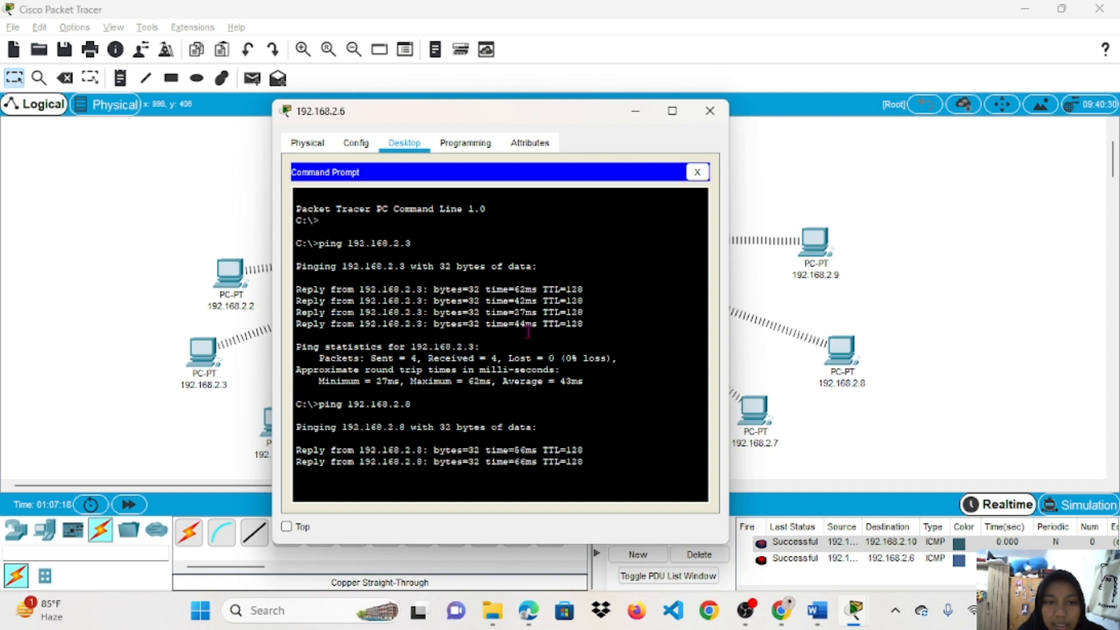
Highlight the four replies from 192.168.2.8 in the command output.
drag(540, 109, 495, 35)
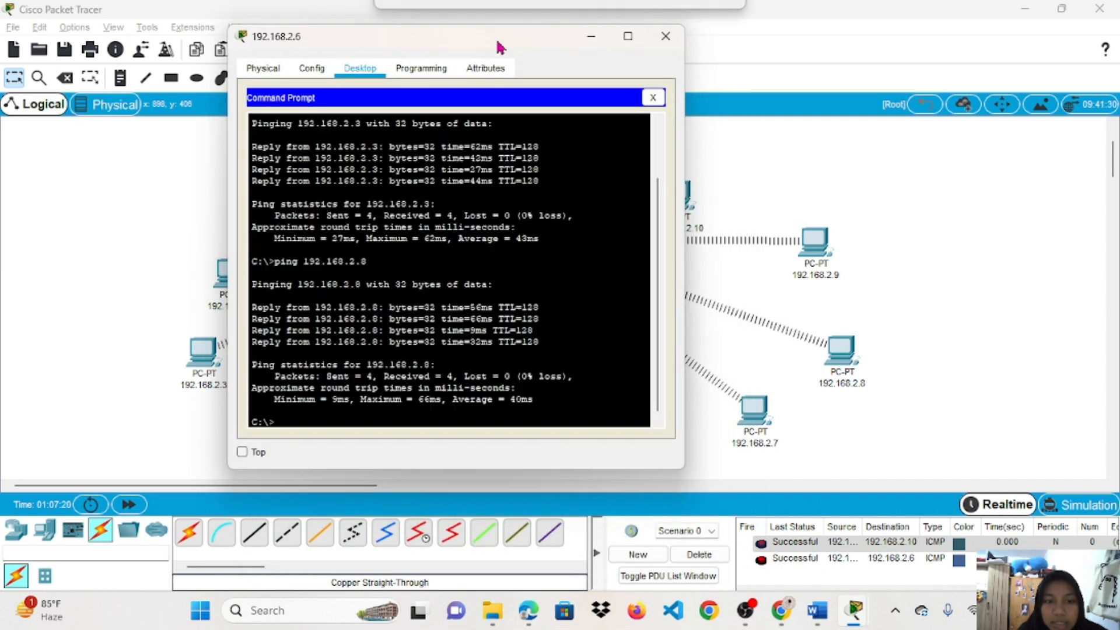
drag(251, 308, 577, 366)
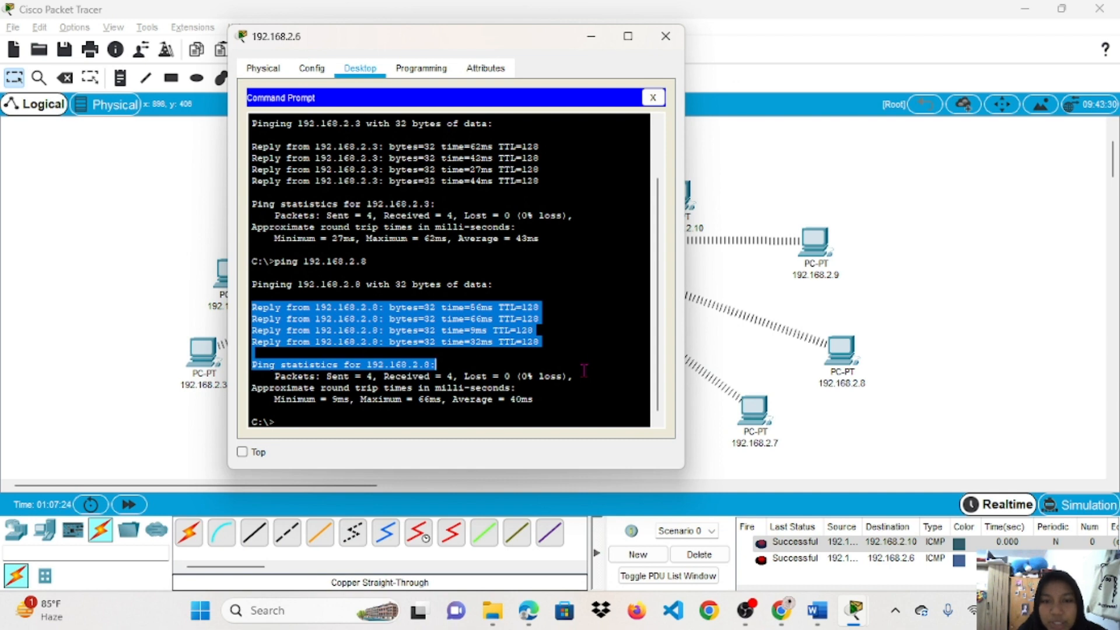
click(584, 369)
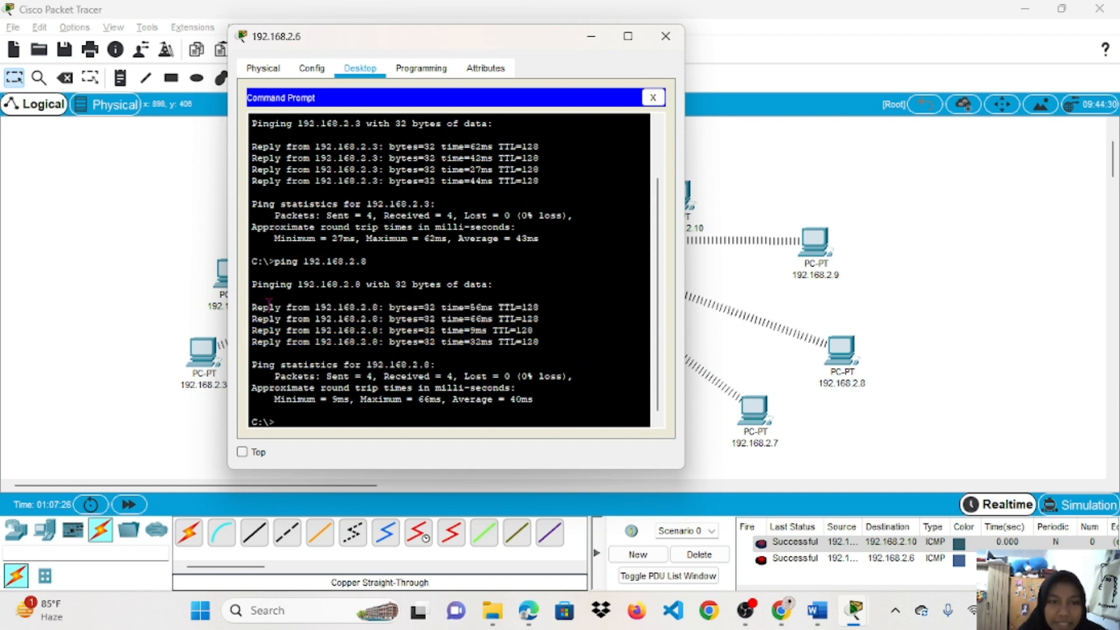